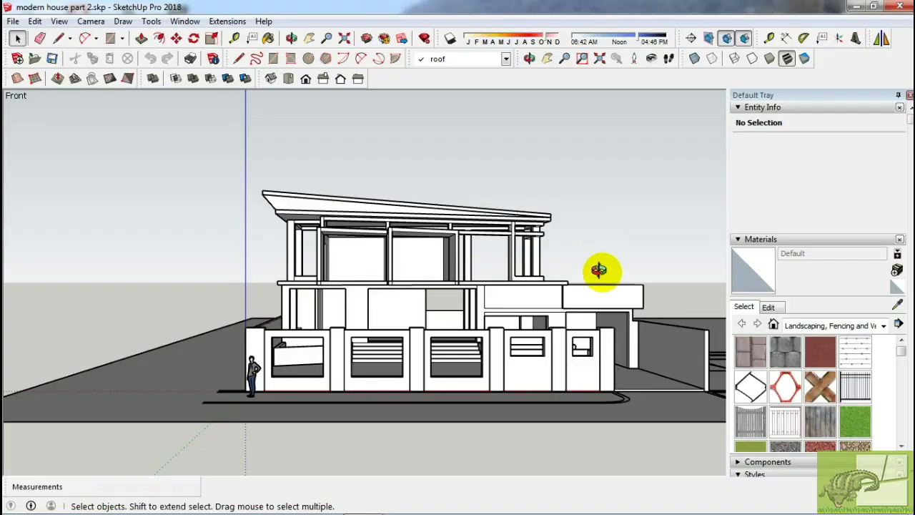
- Open modern house part 2.skp and zoom in close on the roof frame beams
mouse_move(599, 269)
middle_mouse_down()
mouse_move(374, 216)
mouse_move(301, 245)
mouse_move(221, 311)
mouse_move(251, 293)
middle_mouse_up()
scroll(330, 208, "up", 3)
scroll(218, 308, "up", 3)
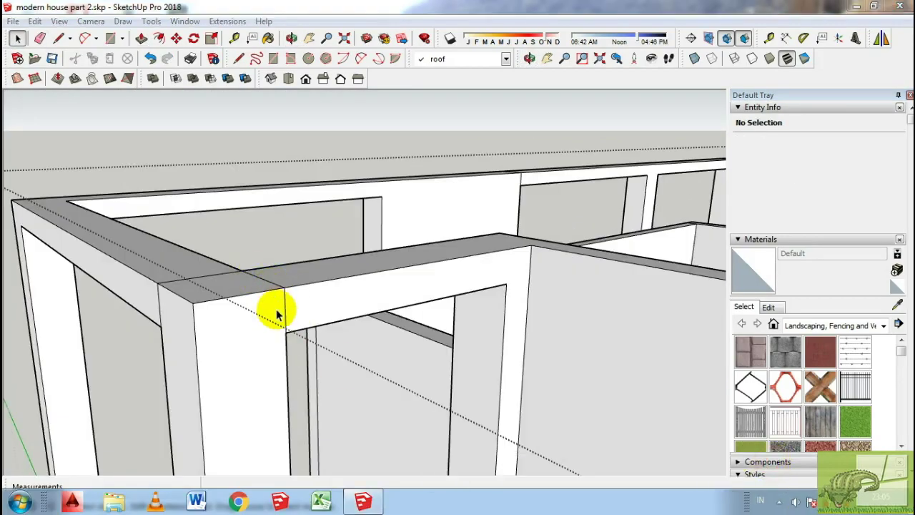
- Orbit around the roof beam corner of the house frame
mouse_move(296, 320)
middle_mouse_down()
mouse_move(351, 178)
mouse_move(278, 288)
mouse_move(359, 321)
mouse_move(481, 206)
middle_mouse_up()
key("e")
key("m")
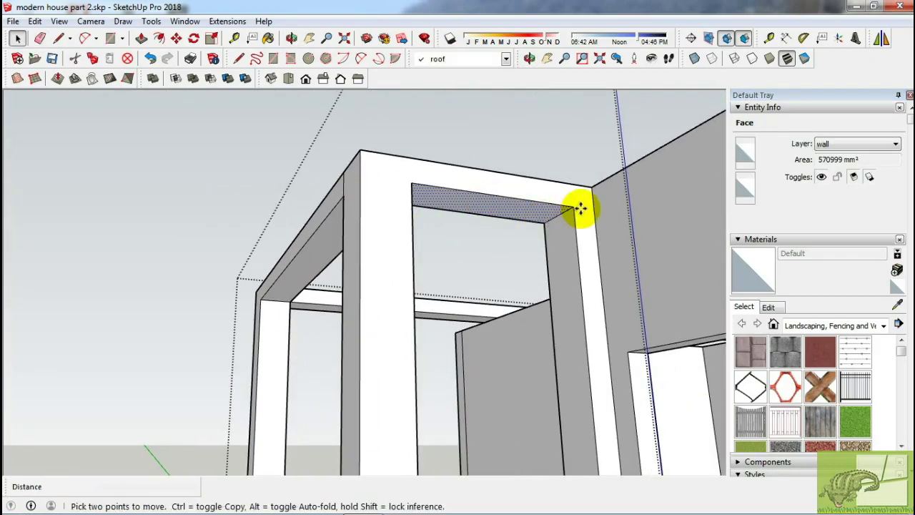
middle_click_drag(572, 226, 559, 241)
key("p")
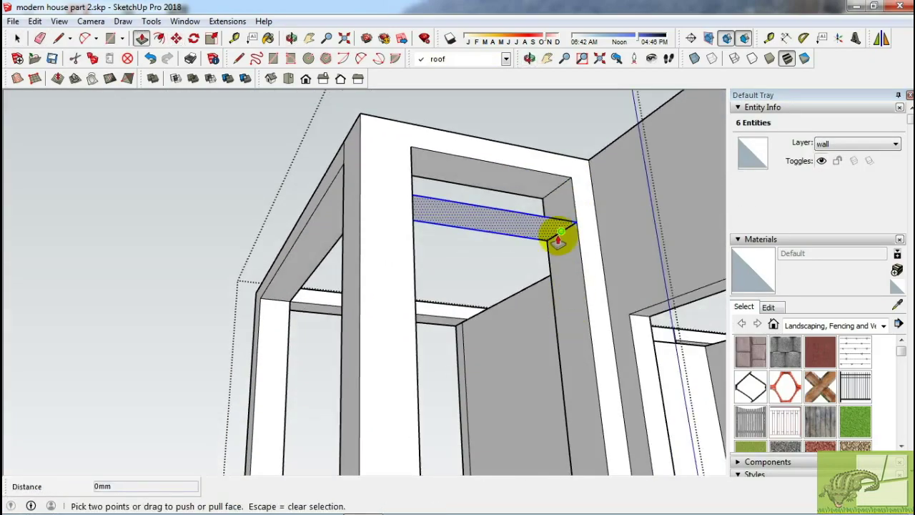
scroll(561, 253, "down", 5)
- Orbit out to the whole house and make land the current layer
middle_click_drag(565, 362, 367, 251)
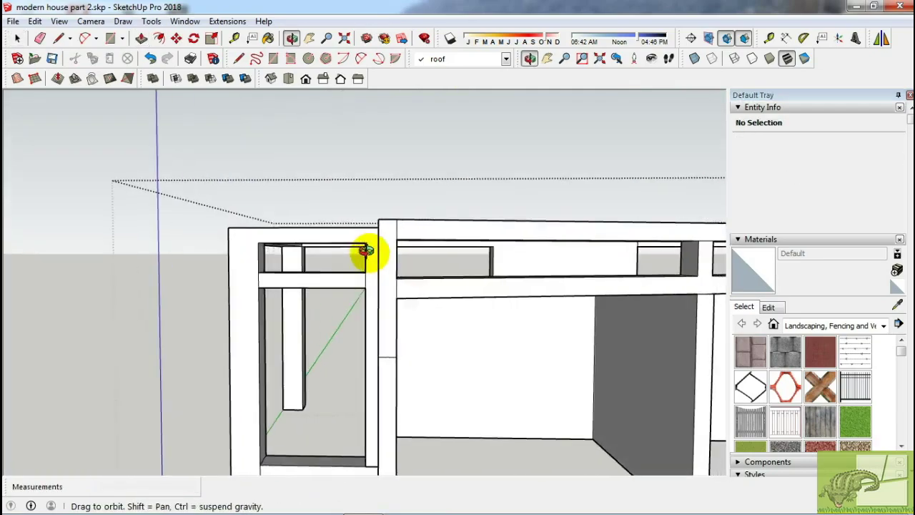
key("space")
mouse_move(523, 236)
middle_mouse_down()
mouse_move(628, 323)
mouse_move(466, 303)
mouse_move(568, 262)
mouse_move(321, 357)
mouse_move(104, 352)
mouse_move(643, 285)
middle_mouse_up()
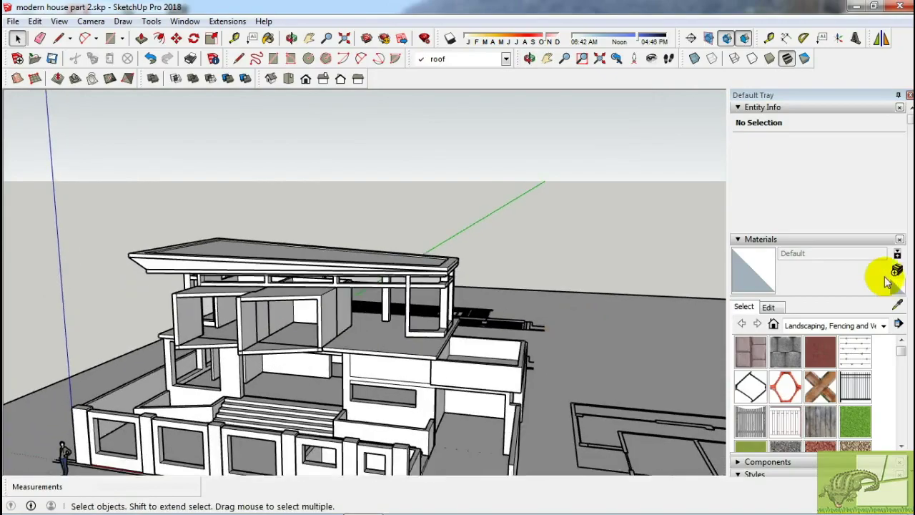
scroll(879, 272, "down", 3)
scroll(810, 357, "down", 5)
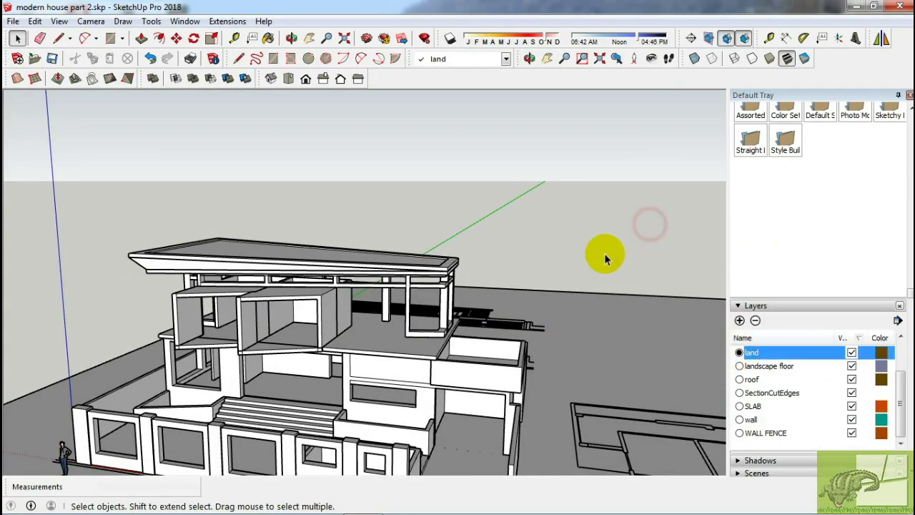
- Draw a rectangle face on the slab top in Top view
scroll(460, 300, "up", 3)
scroll(290, 363, "up", 3)
scroll(207, 363, "up", 2)
scroll(371, 334, "up", 2)
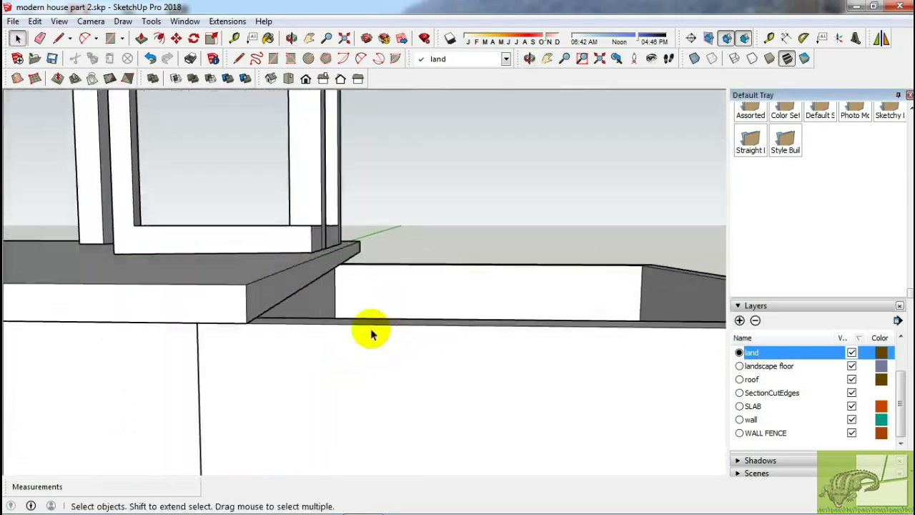
scroll(363, 350, "down", 3)
scroll(348, 388, "up", 3)
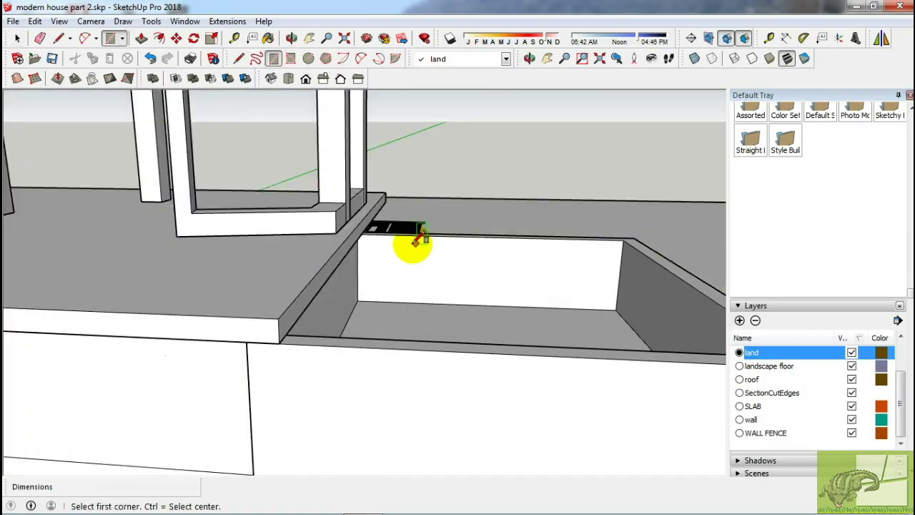
scroll(368, 243, "up", 3)
key("r")
left_click(358, 173)
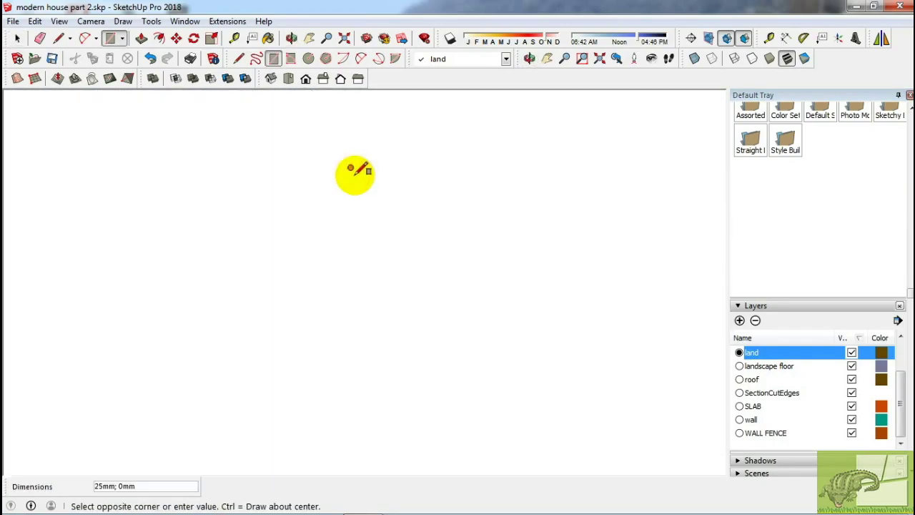
left_click(288, 79)
scroll(272, 317, "up", 3)
scroll(341, 205, "up", 3)
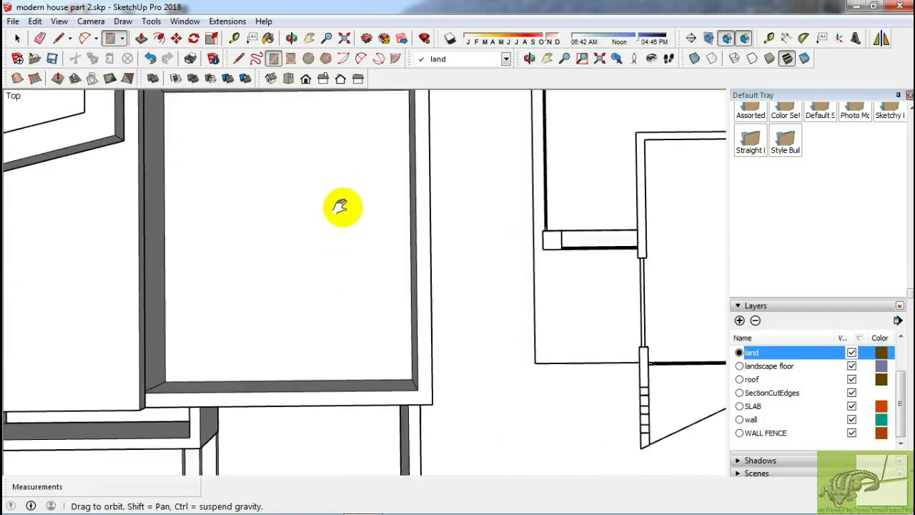
mouse_move(340, 204)
middle_mouse_down("shift")
mouse_move(411, 322)
mouse_move(320, 153)
mouse_move(311, 277)
mouse_move(317, 255)
mouse_move(383, 282)
middle_mouse_up("shift")
left_click(411, 322)
key("space")
- Make the new slab rectangle a component
right_click(377, 260)
left_click(433, 361)
left_click(474, 345)
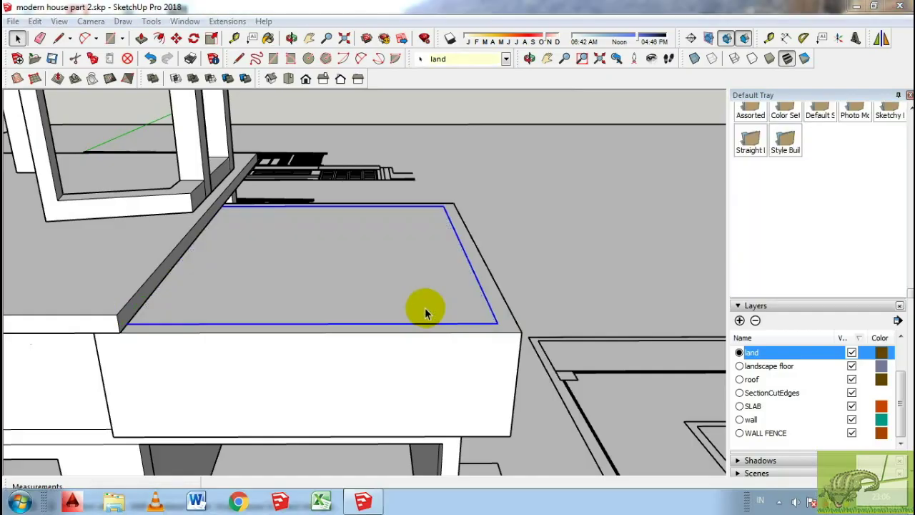
key("m")
mouse_move(458, 296)
middle_mouse_down()
mouse_move(528, 307)
mouse_move(486, 302)
mouse_move(327, 351)
middle_mouse_up()
key("space")
scroll(558, 319, "down", 2)
scroll(213, 309, "up", 5)
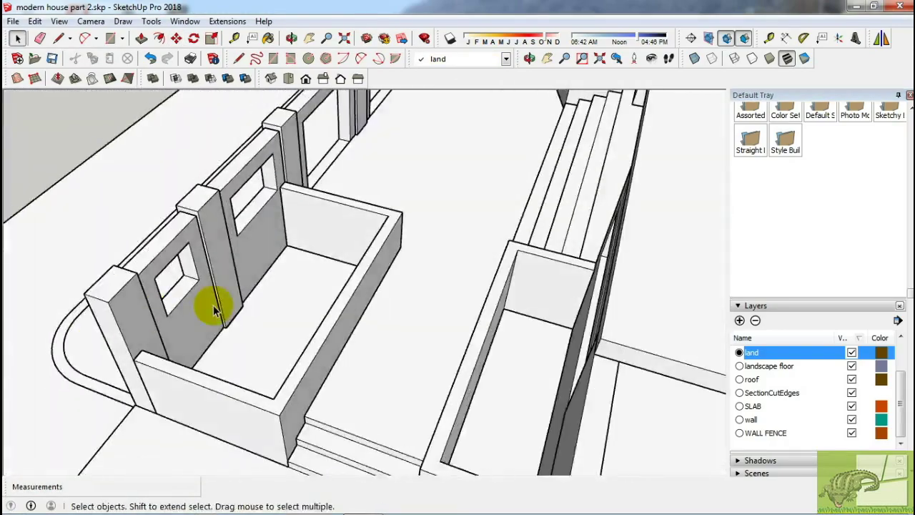
scroll(214, 328, "up", 2)
- Finish the floor rectangle inside the planter walls
left_click(498, 194)
key("space")
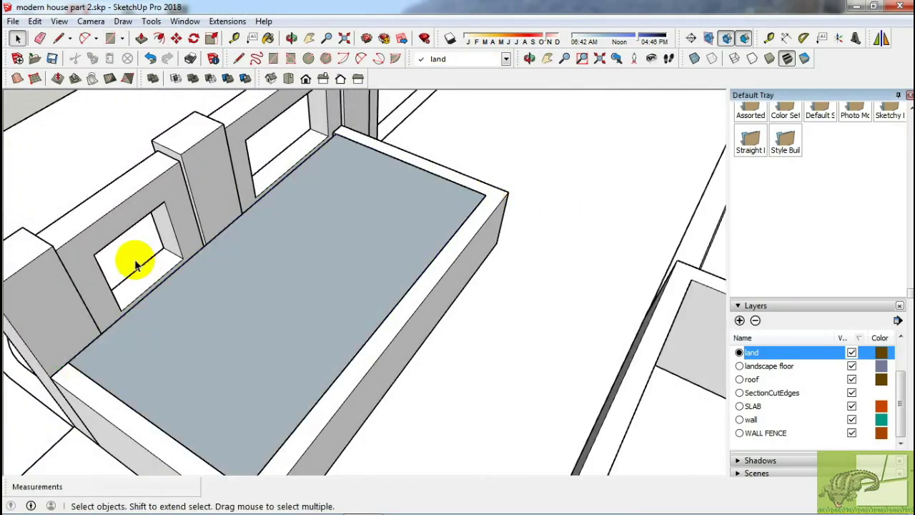
scroll(133, 300, "up", 3)
scroll(114, 286, "up", 2)
- Start a thin 16mm by 1397mm rectangle along the planter floor's inner edge
key("r")
scroll(100, 279, "up", 2)
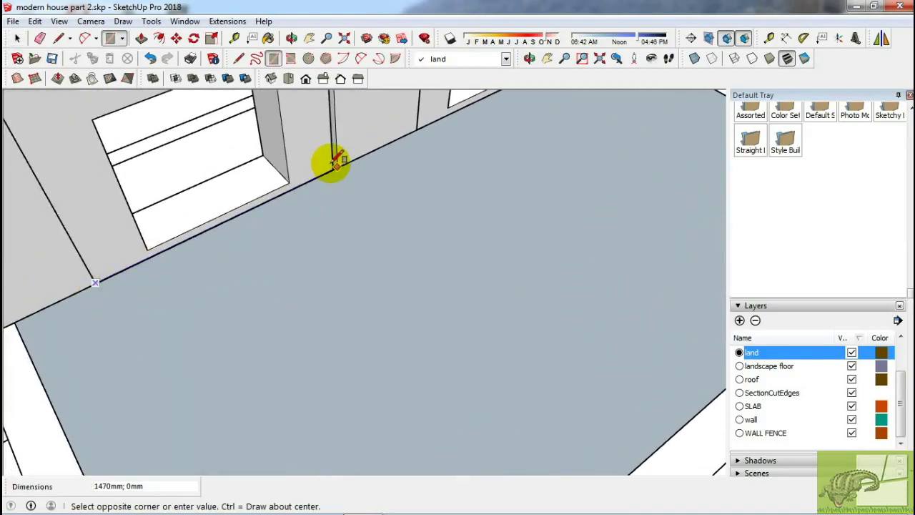
scroll(336, 161, "up", 2)
middle_click_drag(350, 175, 467, 173)
key("space")
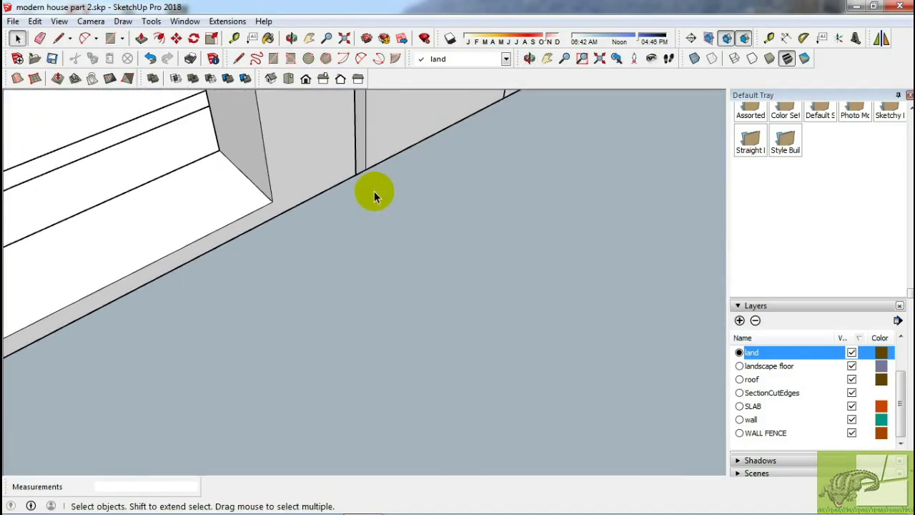
scroll(381, 202, "down", 3)
scroll(238, 179, "up", 3)
mouse_move(238, 179)
middle_mouse_down()
mouse_move(236, 208)
mouse_move(322, 195)
middle_mouse_up()
- Reverse the planter floor face so its front side faces up
right_click(323, 197)
left_click(392, 328)
mouse_move(392, 328)
middle_mouse_down()
mouse_move(526, 269)
mouse_move(373, 278)
mouse_move(445, 288)
mouse_move(252, 288)
middle_mouse_up()
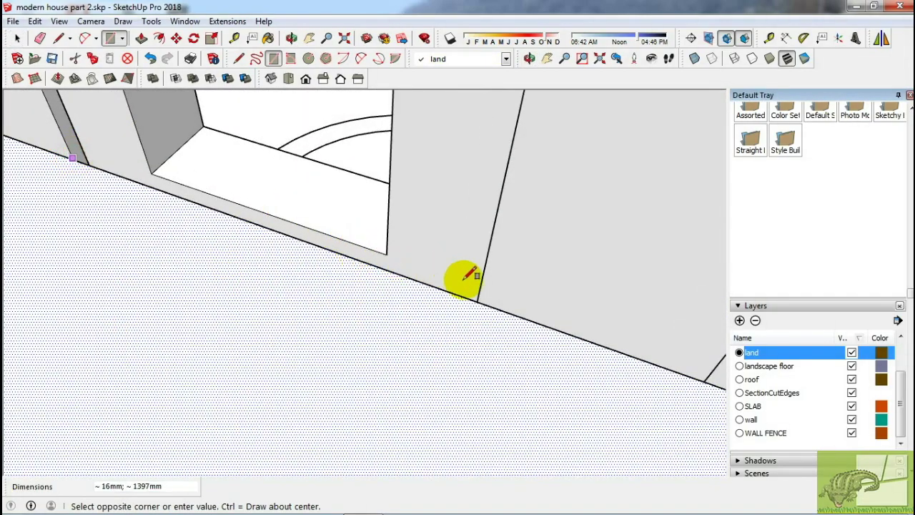
mouse_move(465, 277)
middle_mouse_down()
mouse_move(619, 208)
mouse_move(801, 224)
mouse_move(471, 174)
mouse_move(466, 139)
mouse_move(424, 131)
middle_mouse_up()
key("space")
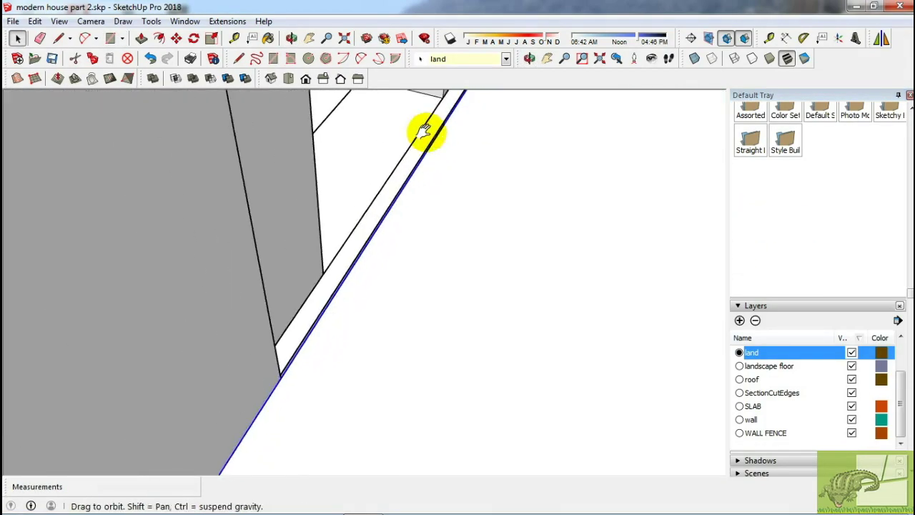
- Draw a rectangle at the base of a fence pillar
mouse_move(291, 345)
middle_mouse_down()
mouse_move(403, 248)
mouse_move(343, 249)
mouse_move(329, 302)
mouse_move(394, 294)
mouse_move(383, 306)
middle_mouse_up()
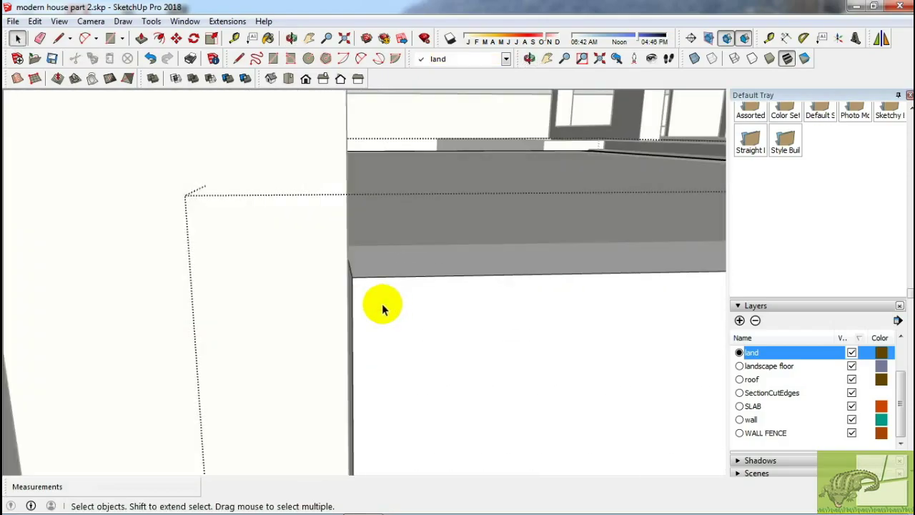
mouse_move(417, 233)
middle_mouse_down()
mouse_move(322, 292)
mouse_move(474, 176)
mouse_move(286, 308)
mouse_move(423, 260)
mouse_move(317, 302)
mouse_move(321, 245)
mouse_move(435, 321)
mouse_move(422, 330)
middle_mouse_up()
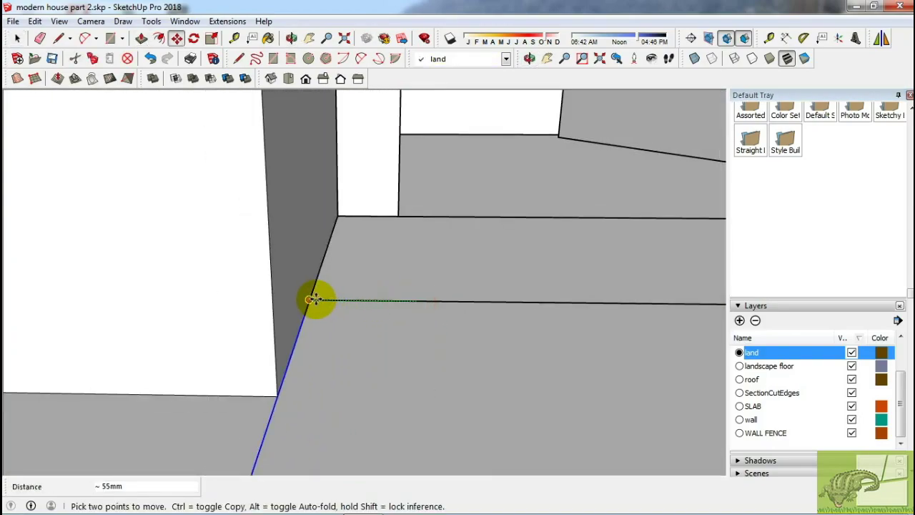
mouse_move(314, 299)
middle_mouse_down()
mouse_move(363, 300)
mouse_move(378, 312)
mouse_move(376, 351)
mouse_move(253, 372)
middle_mouse_up()
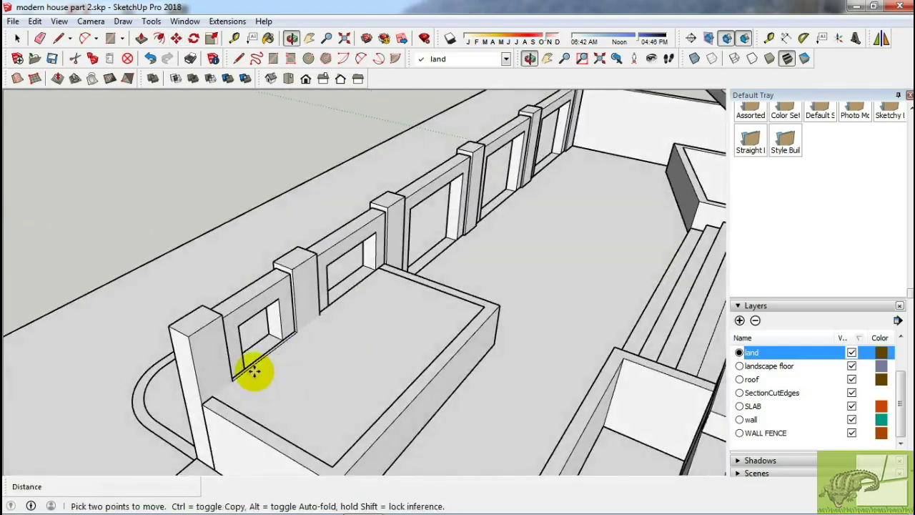
scroll(253, 371, "up", 5)
middle_click_drag(296, 326, 388, 307)
scroll(429, 304, "down", 3)
middle_click_drag(465, 300, 483, 317)
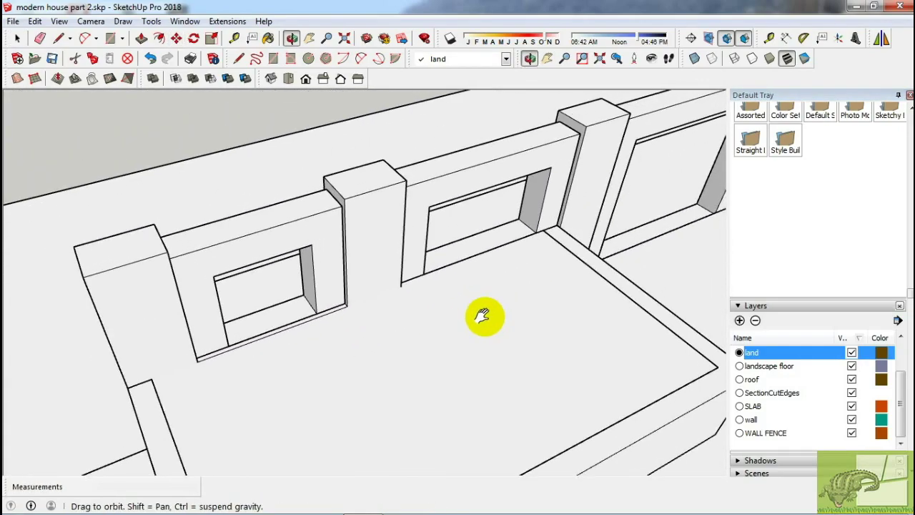
scroll(274, 341, "up", 3)
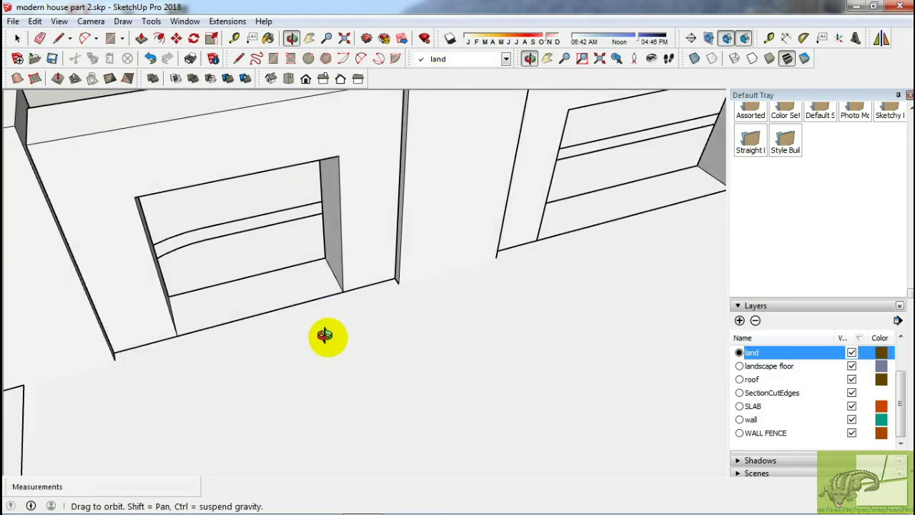
left_click(498, 253)
key("space")
scroll(214, 359, "down", 2)
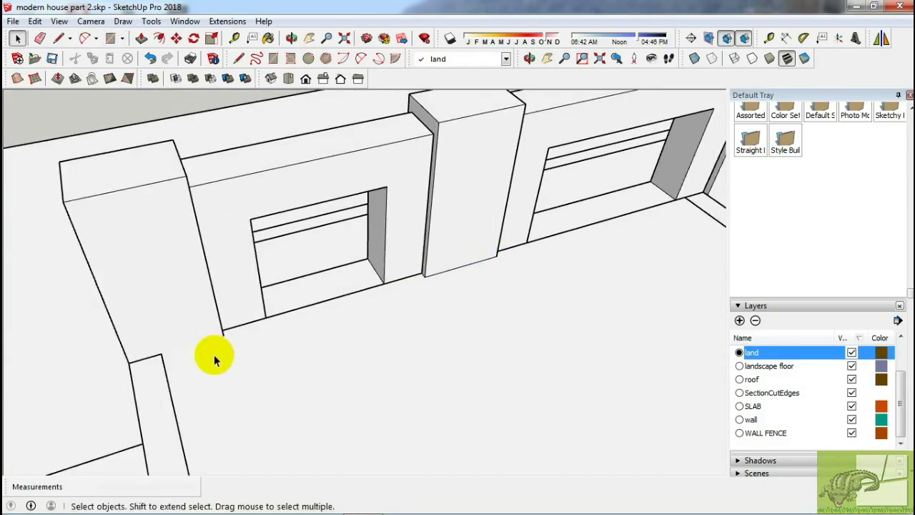
- Start another rectangle beside the fence and view it from another angle
left_click(159, 352)
middle_click_drag(159, 353, 201, 285)
middle_click_drag(221, 328, 611, 344)
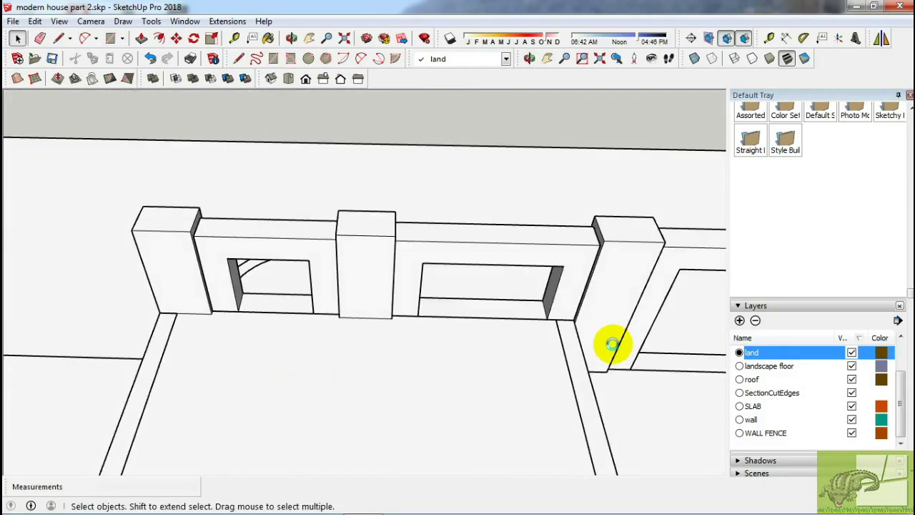
- Turn the planter floor face into a component and open it for editing
left_click(520, 357)
right_click(434, 351)
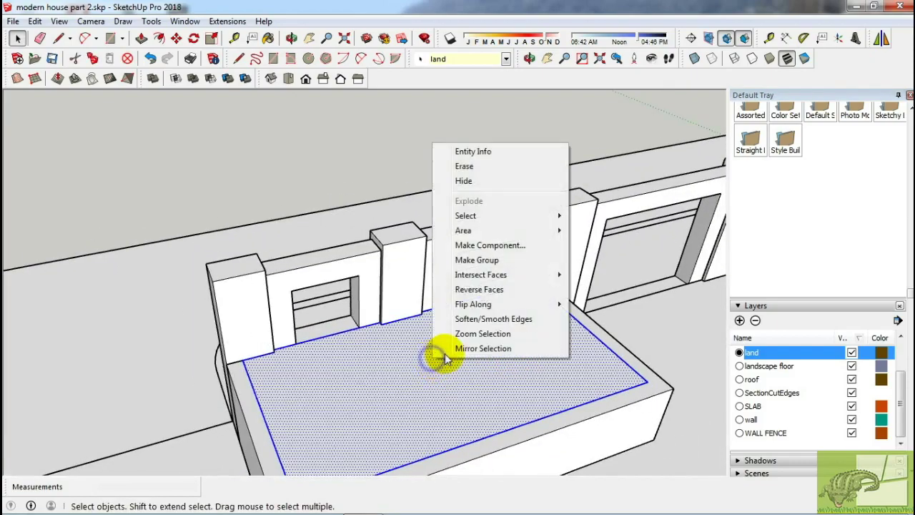
left_click(483, 247)
left_click(474, 343)
mouse_move(302, 374)
middle_mouse_down()
mouse_move(336, 366)
mouse_move(283, 361)
middle_mouse_up()
double_click(283, 361)
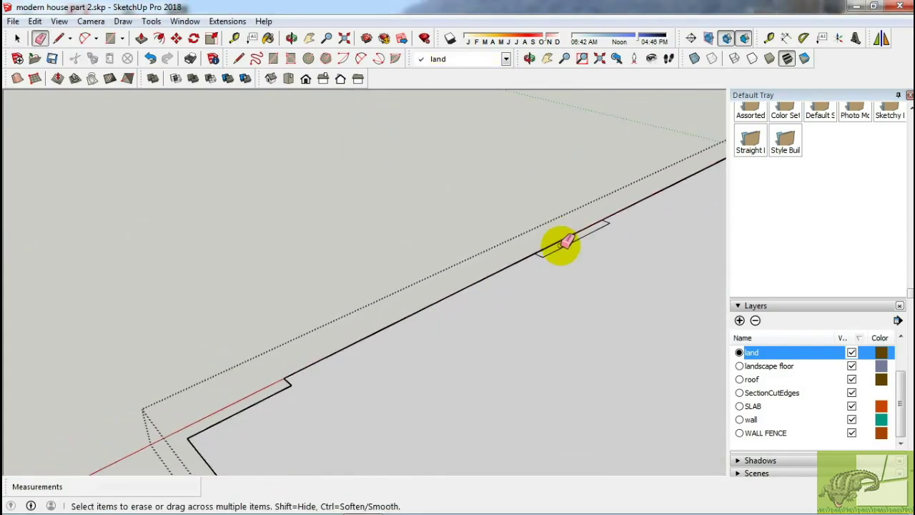
- Leave component editing and select the planter floor for moving
key("space")
key("Escape")
scroll(586, 309, "down", 5)
middle_click_drag(585, 308, 401, 307)
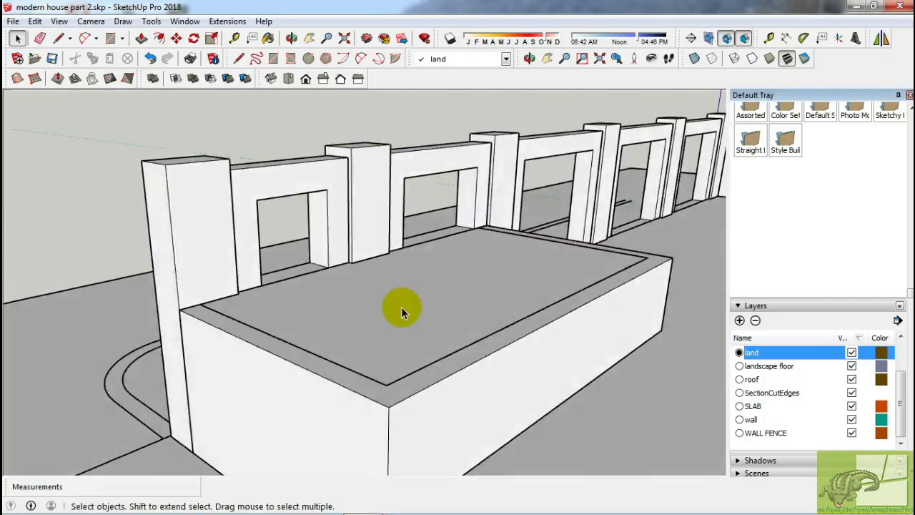
left_click(401, 307)
key("m")
scroll(444, 373, "down", 2)
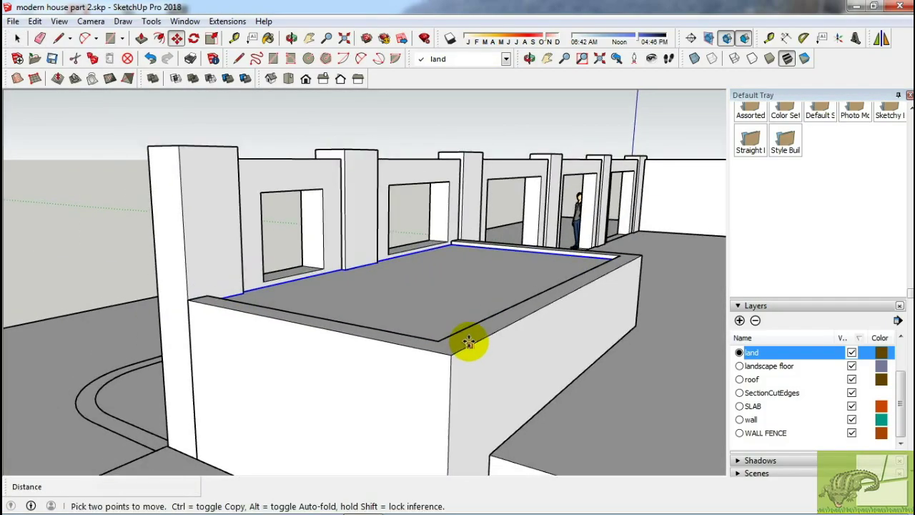
mouse_move(465, 343)
middle_mouse_down()
mouse_move(548, 392)
mouse_move(474, 364)
middle_mouse_up()
- Draw a floor rectangle in the next planter, reverse it and make it a component
key("r")
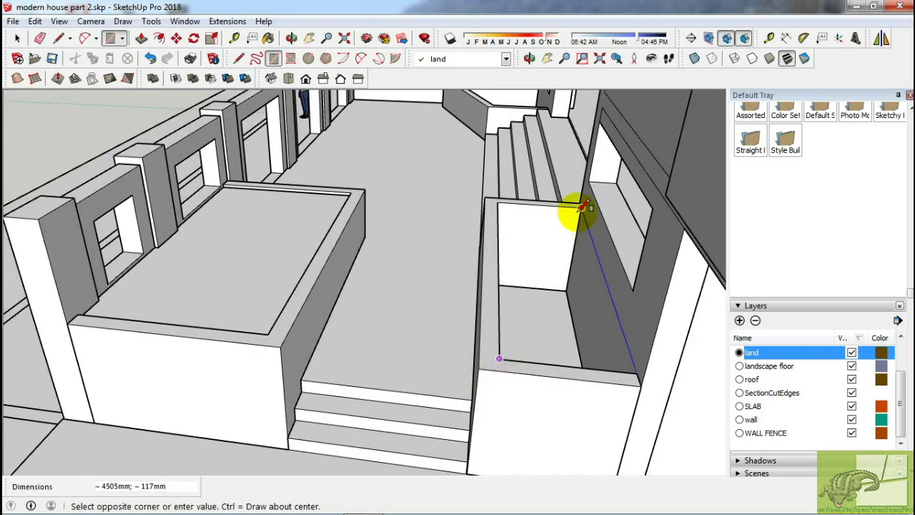
left_click(579, 441)
mouse_move(579, 441)
middle_mouse_down()
mouse_move(556, 301)
mouse_move(526, 388)
mouse_move(527, 299)
mouse_move(457, 327)
mouse_move(184, 250)
mouse_move(239, 300)
middle_mouse_up()
left_click(613, 400)
key("Return")
key("m")
key("space")
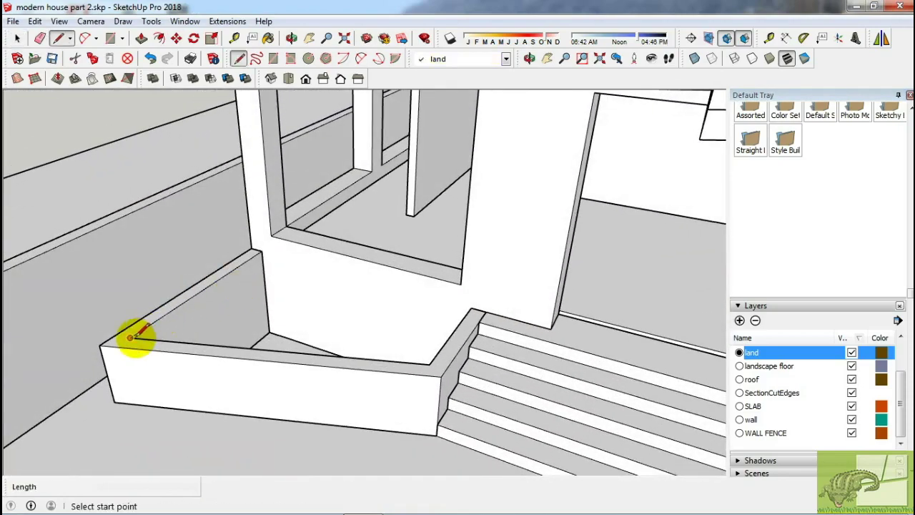
- Close the angled planter's top outline and make the new face a component
left_click(131, 338)
key("space")
middle_click_drag(131, 337, 283, 300)
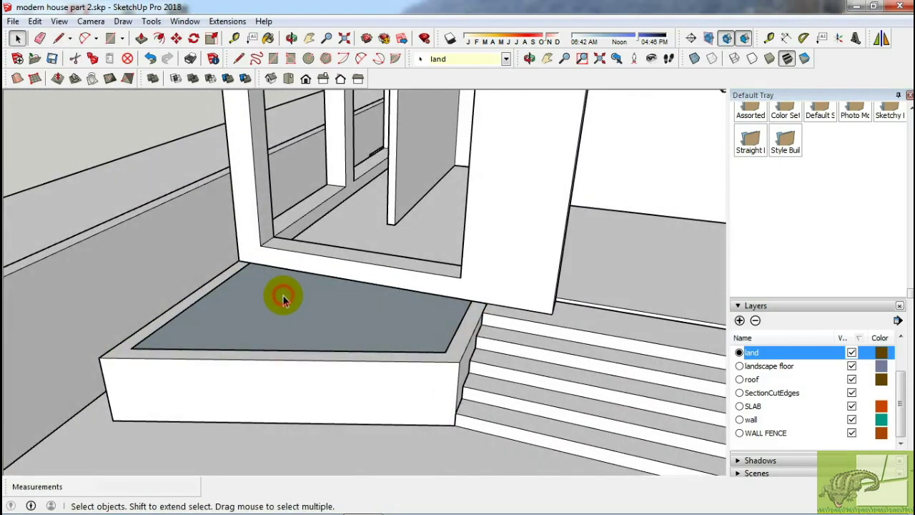
left_click(332, 411)
left_click(365, 412)
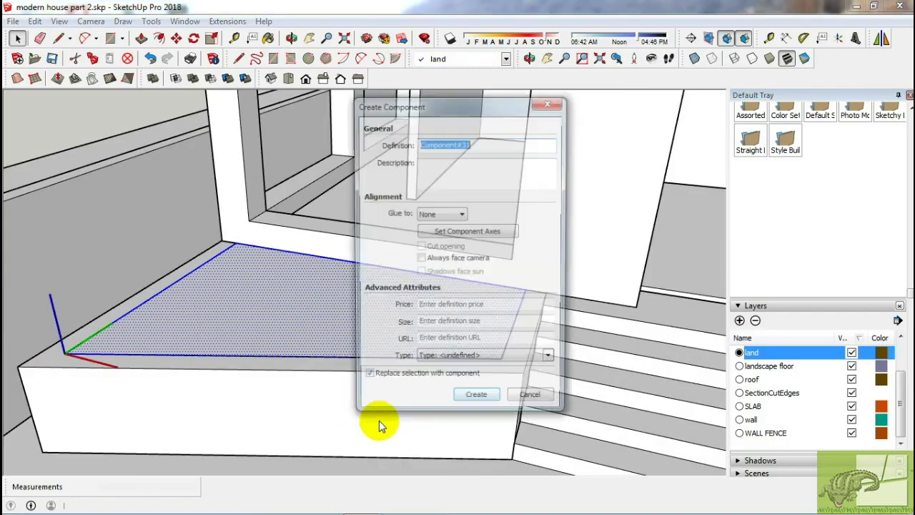
key("Return")
key("m")
middle_click_drag(193, 357, 69, 377)
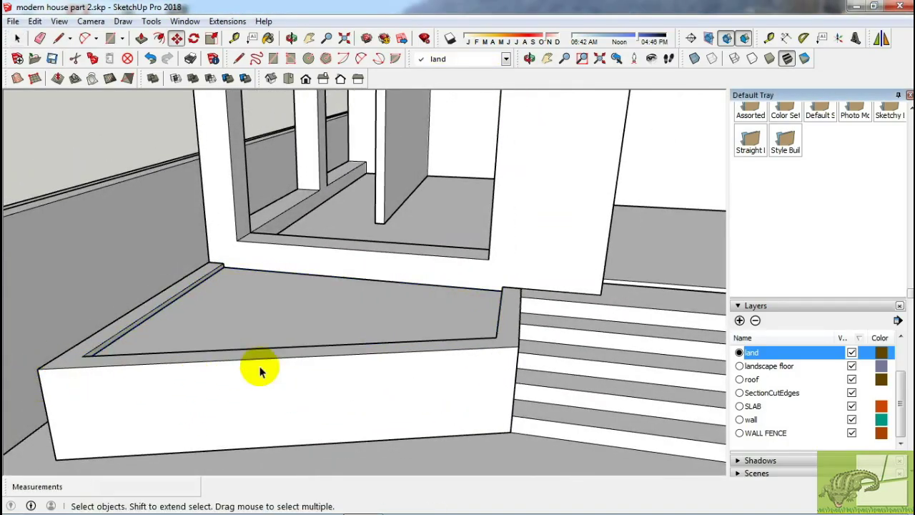
scroll(261, 371, "down", 5)
mouse_move(265, 374)
middle_mouse_down()
mouse_move(547, 327)
mouse_move(363, 351)
mouse_move(336, 308)
middle_mouse_up()
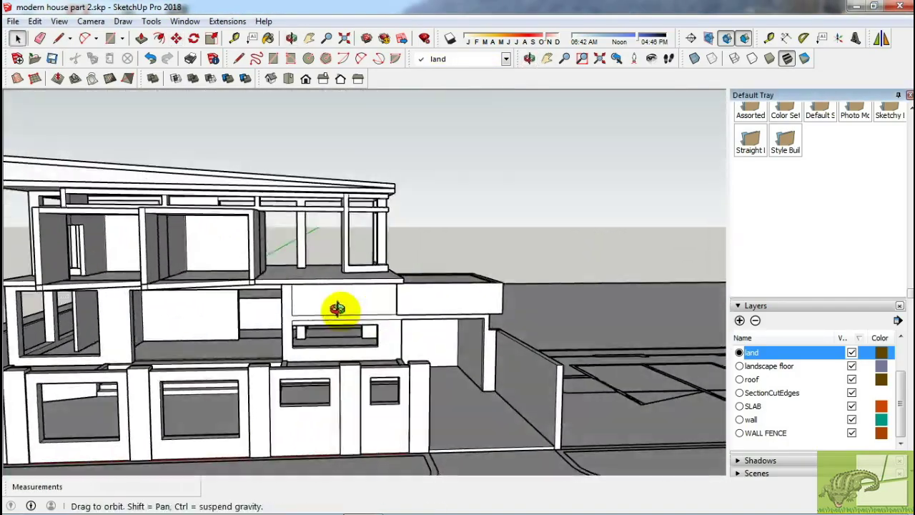
- Open the box group and Push/Pull its top up 300mm
scroll(402, 302, "up", 3)
middle_click_drag(402, 303, 428, 312)
scroll(402, 282, "up", 2)
left_click(402, 282)
double_click(399, 287)
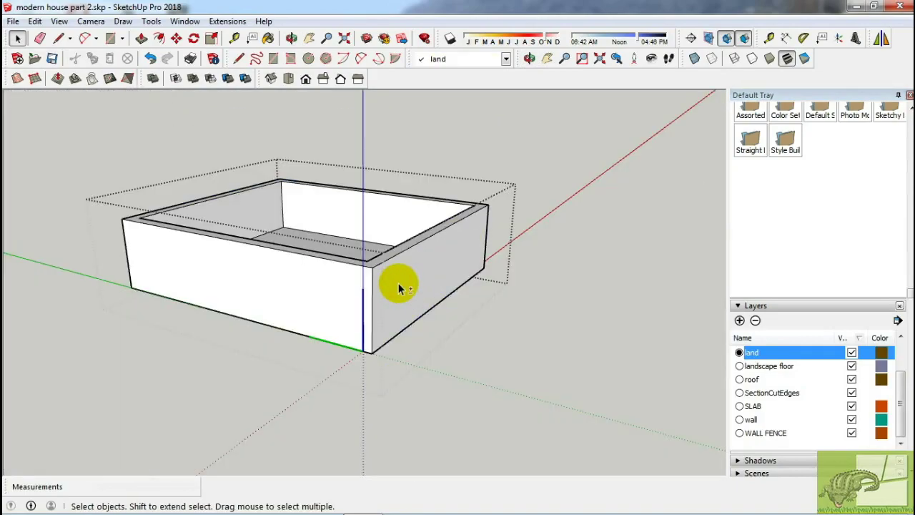
key("p")
key("Return")
middle_click_drag(413, 284, 50, 357)
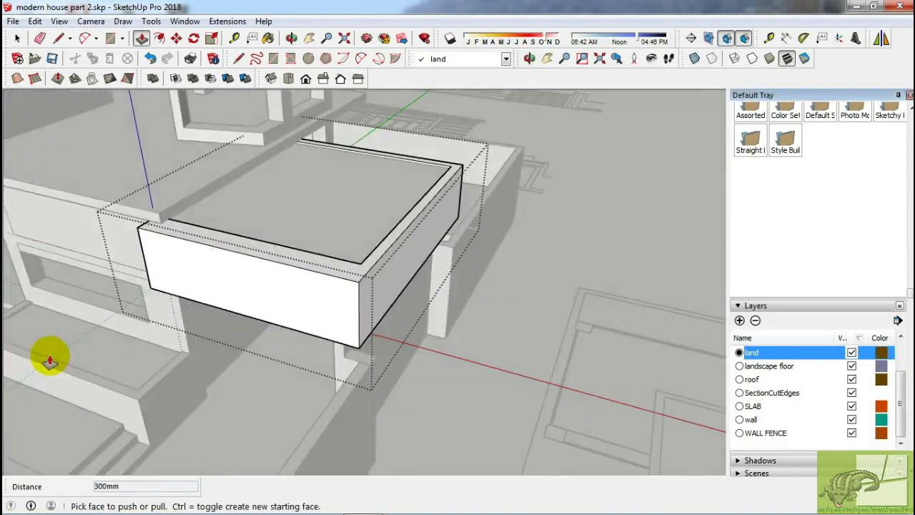
scroll(51, 260, "up", 3)
scroll(177, 207, "up", 3)
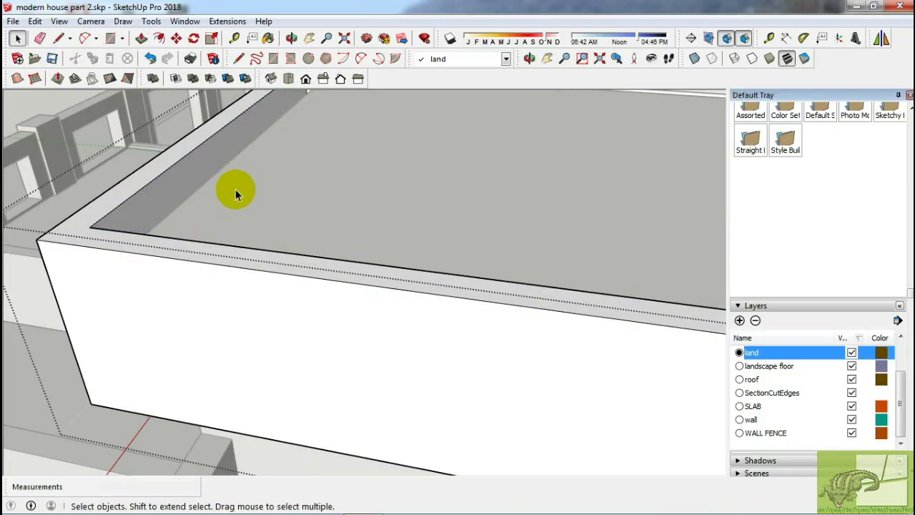
scroll(286, 235, "down", 3)
scroll(340, 283, "up", 1)
- Scale the box's inner face
key("s")
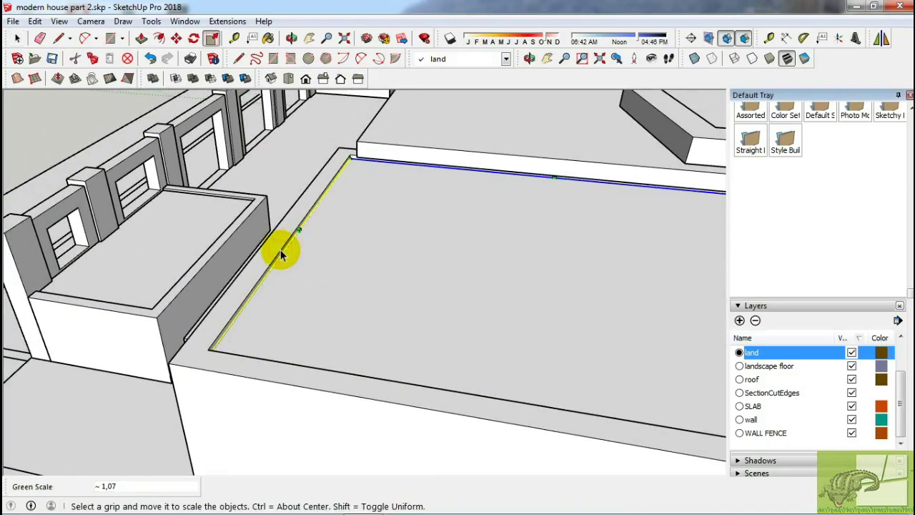
key("space")
scroll(286, 264, "down", 3)
scroll(408, 229, "down", 3)
mouse_move(408, 228)
middle_mouse_down()
mouse_move(507, 183)
mouse_move(218, 223)
mouse_move(347, 224)
middle_mouse_up()
scroll(351, 261, "up", 2)
scroll(321, 292, "up", 5)
scroll(315, 249, "up", 2)
- Push the wall opening's jambs out to the panel's full width and erase leftover edges
key("p")
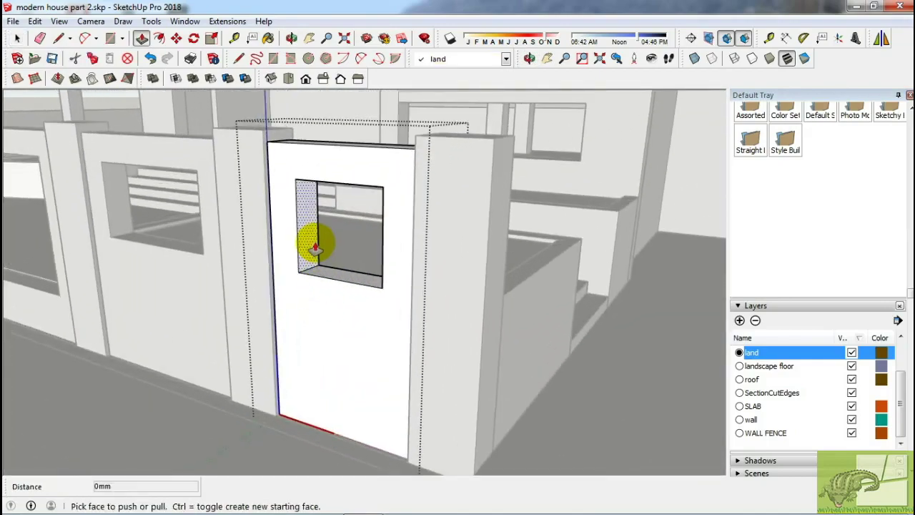
key("e")
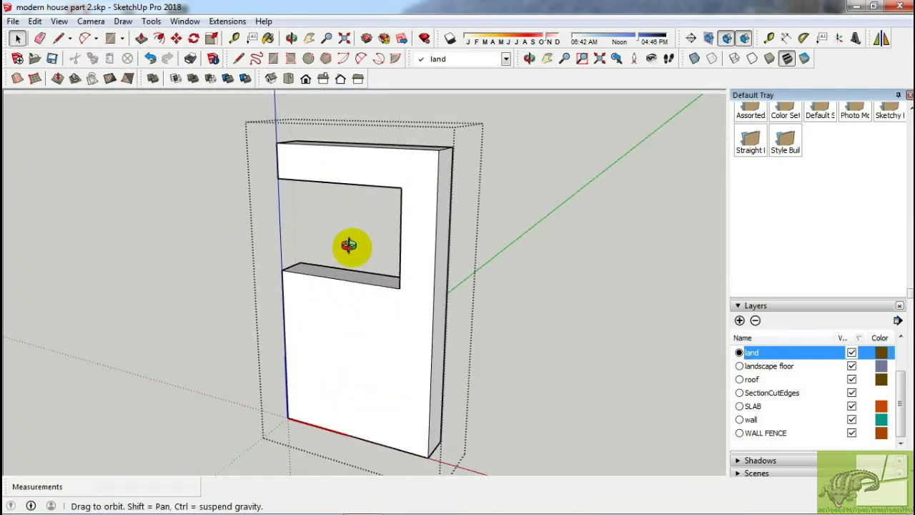
middle_click_drag(348, 245, 520, 238)
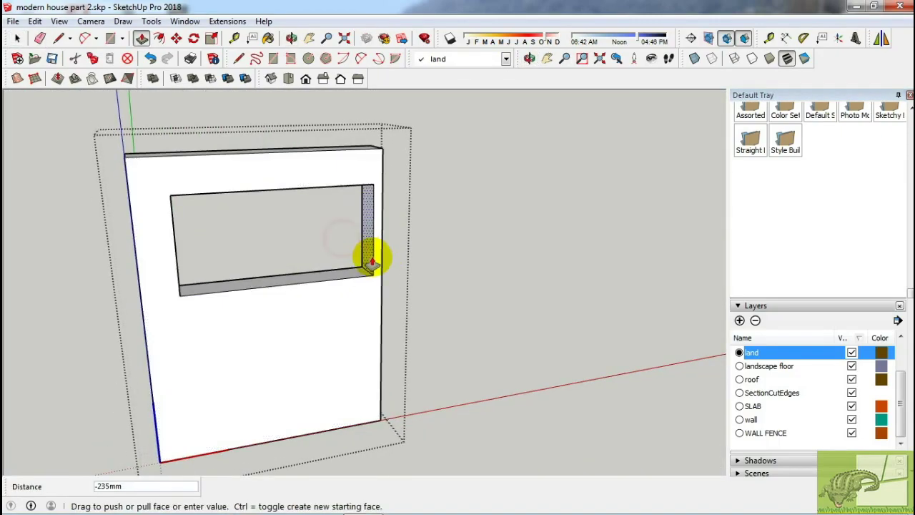
middle_click_drag(358, 253, 123, 255)
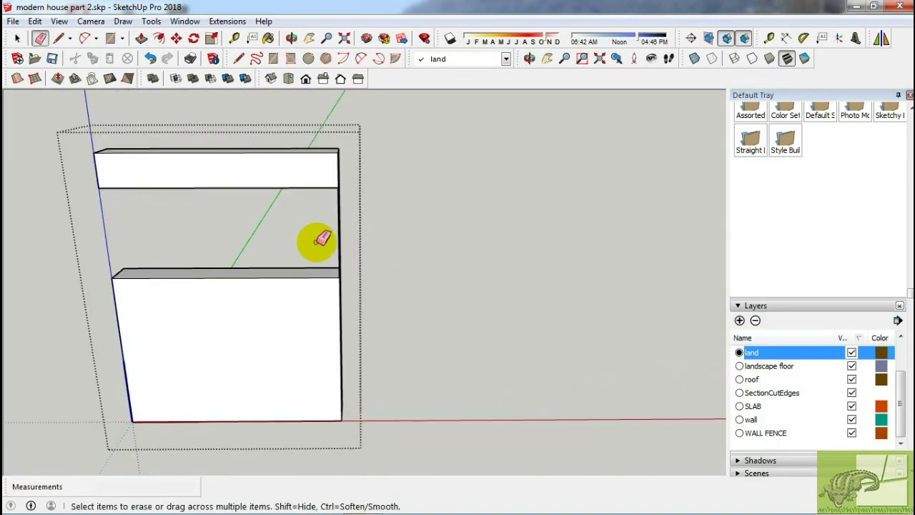
middle_click_drag(337, 234, 224, 259)
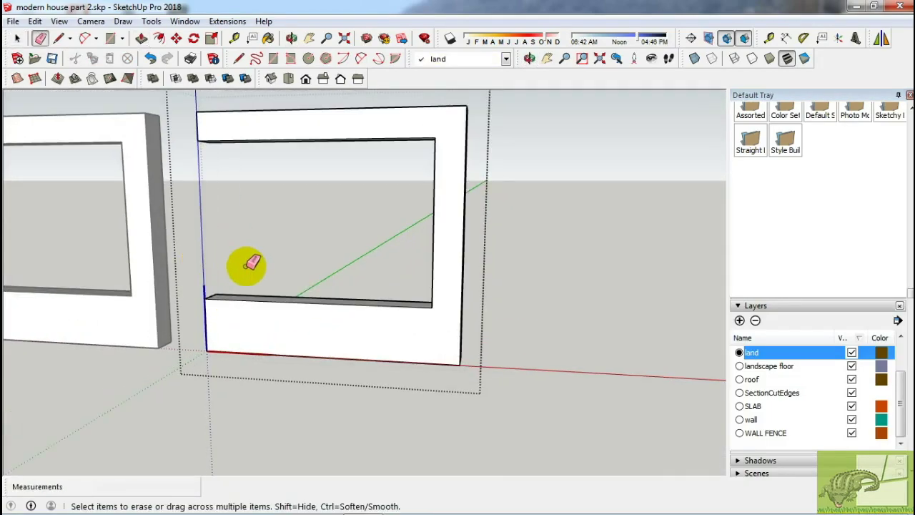
middle_click_drag(250, 263, 581, 290)
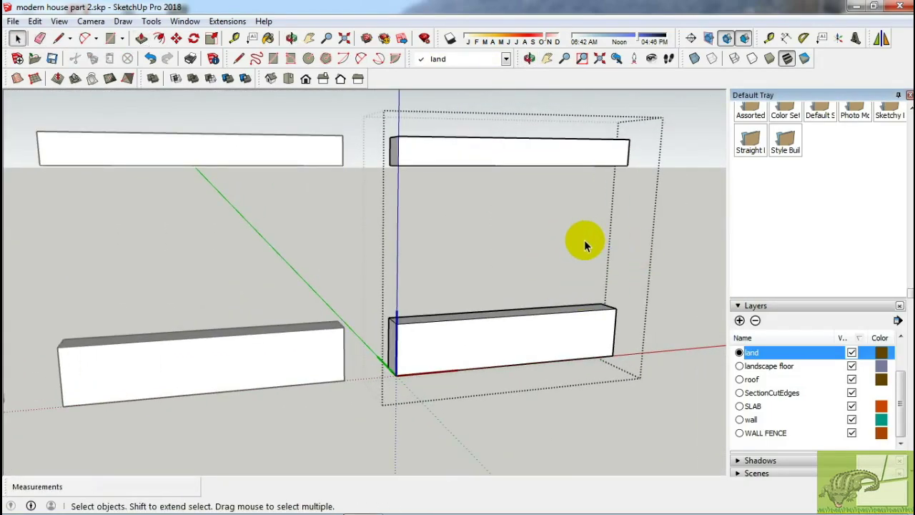
mouse_move(585, 245)
middle_mouse_down()
mouse_move(551, 286)
mouse_move(377, 281)
mouse_move(363, 291)
mouse_move(571, 275)
middle_mouse_up()
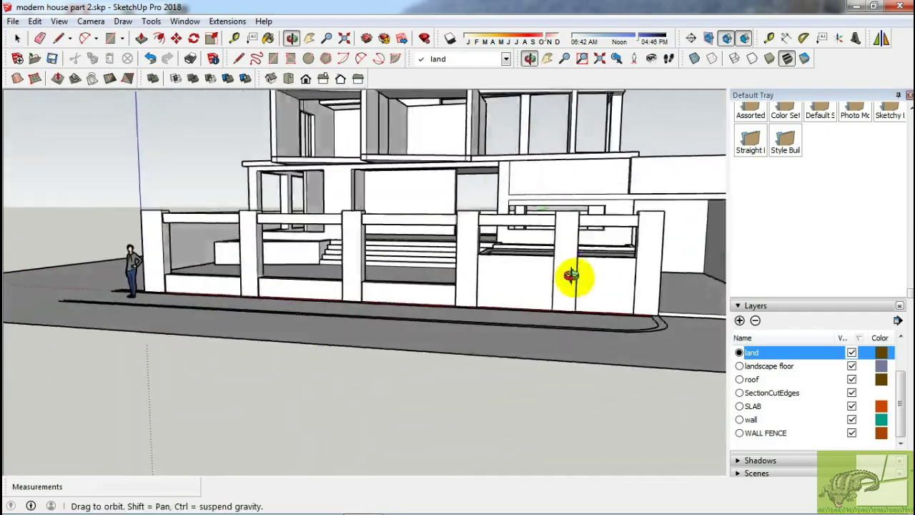
- Orbit to the front fence columns and bring up the corner fence section's context menu
scroll(433, 303, "up", 5)
mouse_move(419, 268)
middle_mouse_down()
mouse_move(408, 308)
mouse_move(423, 269)
middle_mouse_up()
key("space")
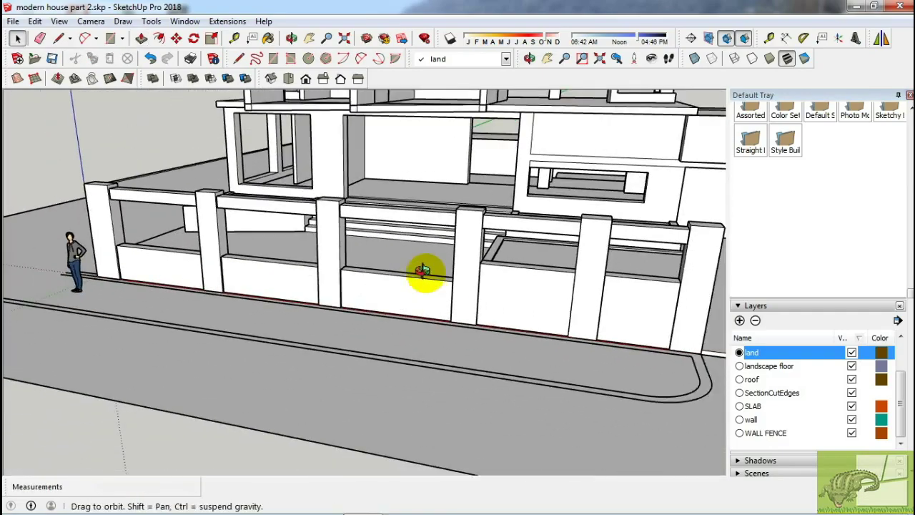
scroll(347, 276, "up", 3)
scroll(478, 261, "up", 3)
mouse_move(478, 261)
middle_mouse_down()
mouse_move(460, 293)
mouse_move(527, 388)
middle_mouse_up()
key("m")
scroll(365, 243, "up", 1)
key("space")
right_click(527, 388)
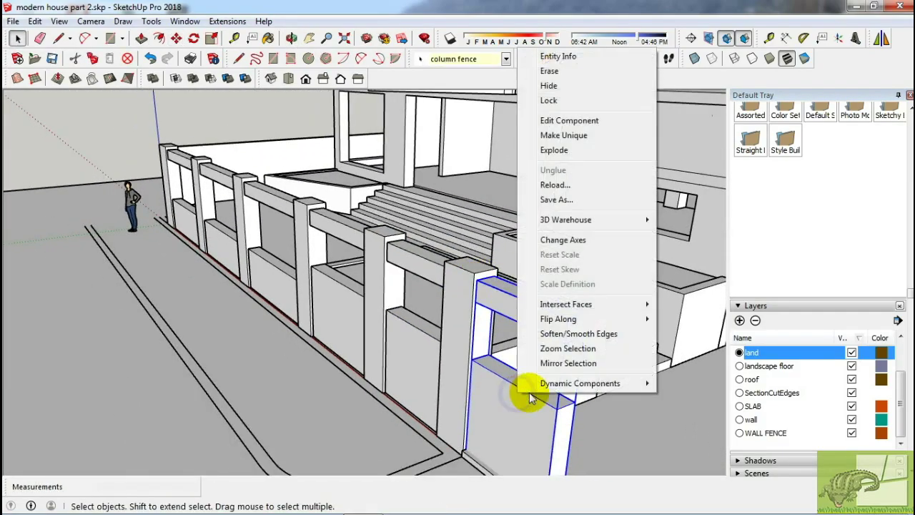
key("Escape")
- Inside the fence group, push away the lower panel so only the top beam remains
double_click(502, 366)
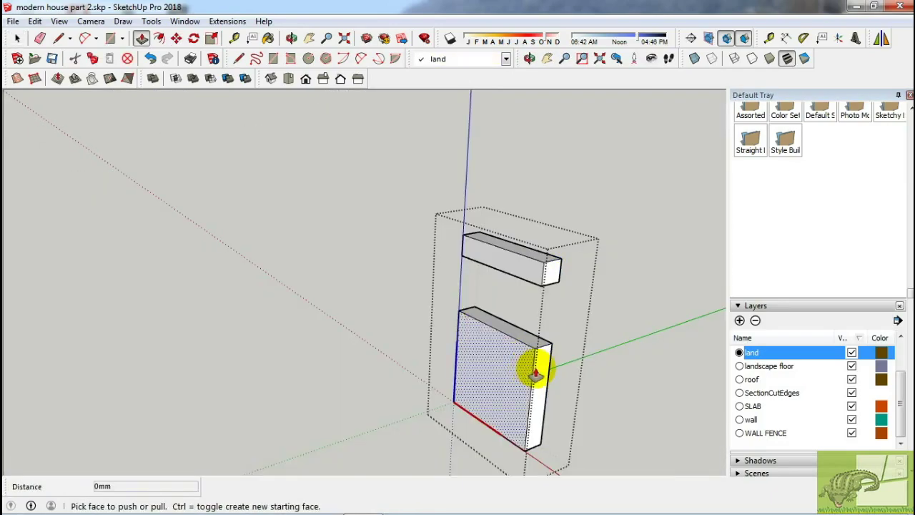
key("p")
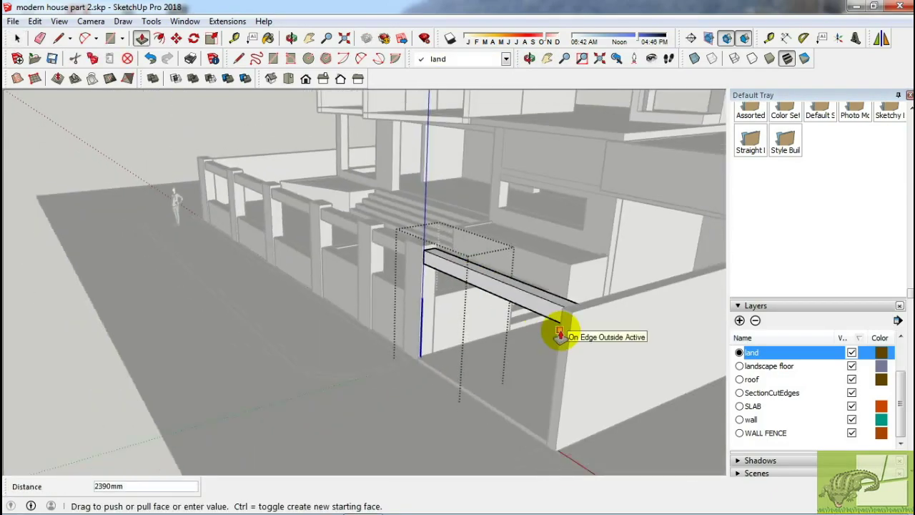
key("space")
mouse_move(556, 327)
middle_mouse_down()
mouse_move(713, 321)
mouse_move(650, 304)
mouse_move(381, 368)
mouse_move(296, 367)
mouse_move(350, 302)
mouse_move(618, 300)
middle_mouse_up()
scroll(618, 300, "up", 5)
mouse_move(527, 255)
middle_mouse_down()
mouse_move(613, 322)
mouse_move(755, 321)
middle_mouse_up()
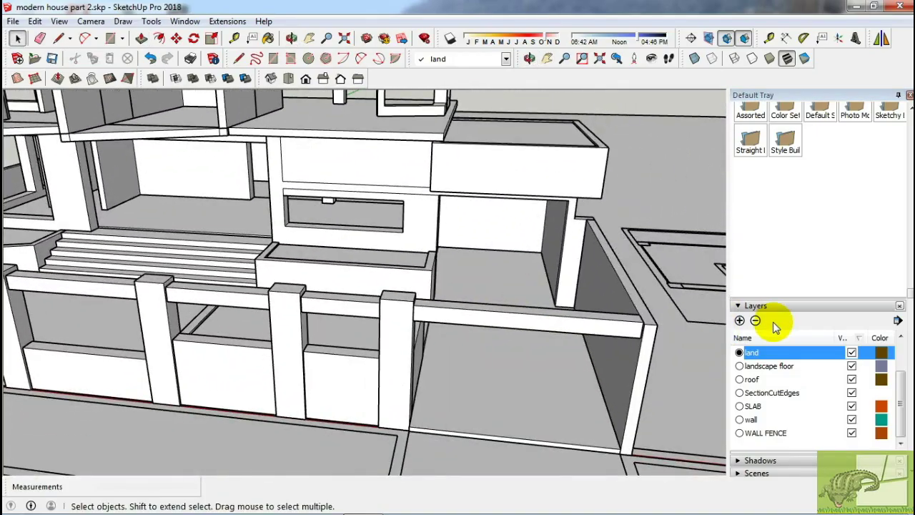
- Draw a rectangle filling the long wall window opening and push it in as a recess
left_click(739, 320)
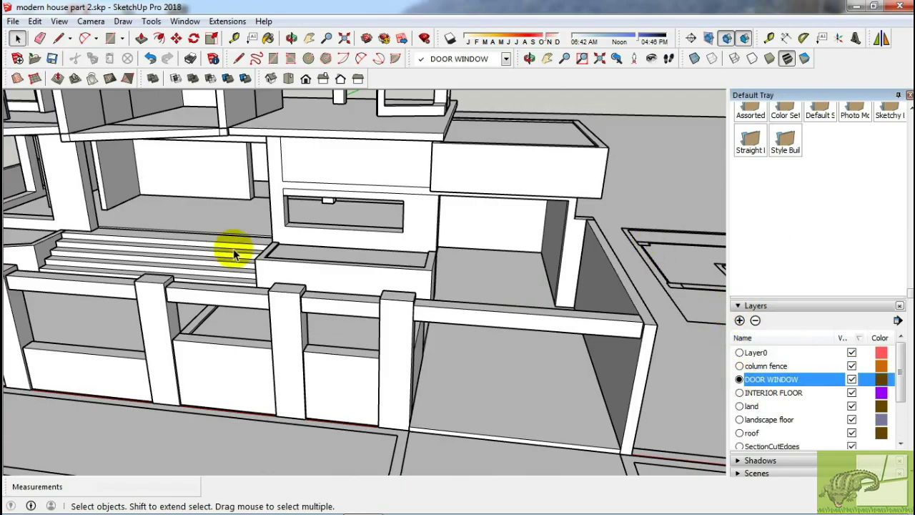
scroll(348, 226, "up", 3)
scroll(378, 231, "down", 2)
scroll(414, 288, "down", 1)
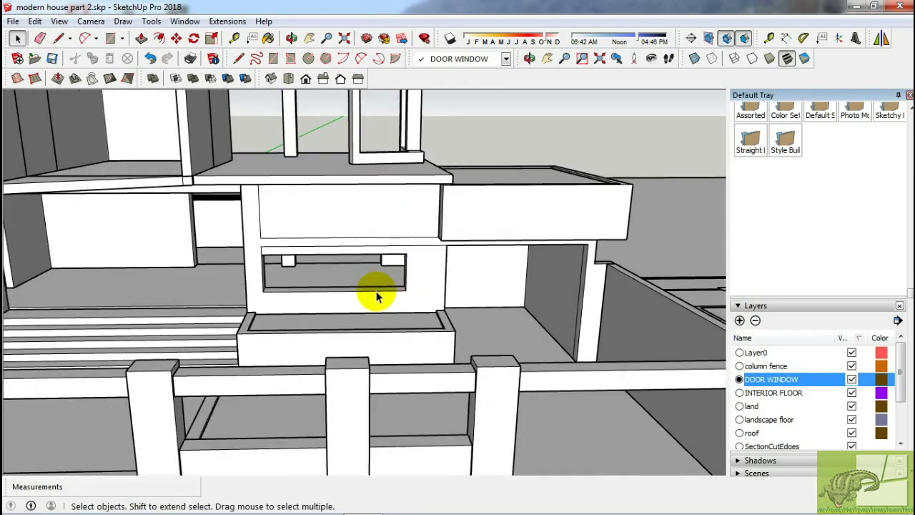
scroll(377, 296, "up", 4)
scroll(364, 289, "up", 1)
key("r")
left_click(163, 286)
left_click(431, 216)
key("space")
scroll(360, 251, "up", 1)
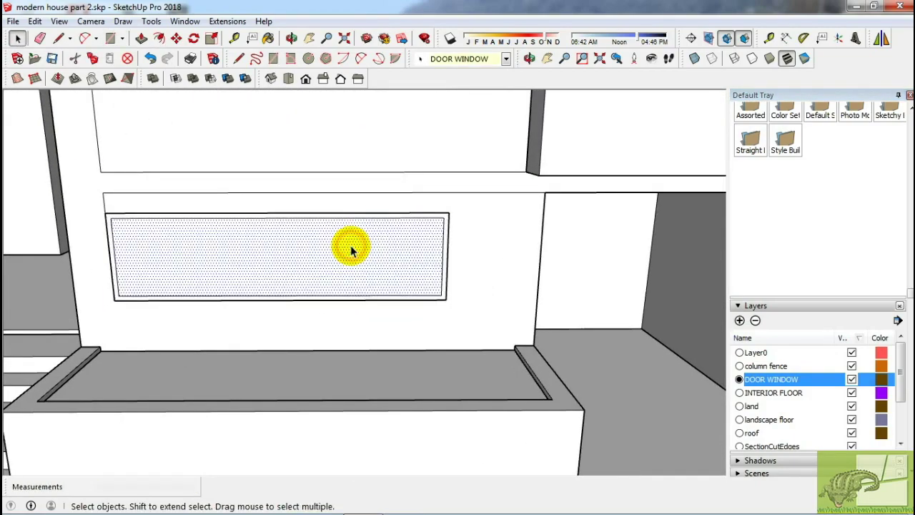
middle_click_drag(385, 264, 396, 316)
left_click(391, 312)
scroll(386, 318, "up", 1)
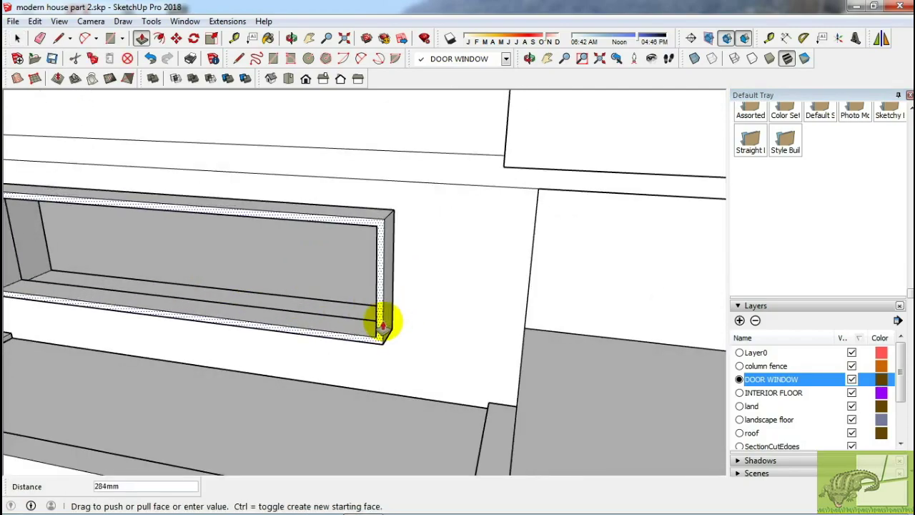
key("Return")
scroll(363, 302, "down", 2)
- Copy the frame piece to the right jamb and divide it into 5 evenly spaced mullions
key("space")
scroll(348, 265, "up", 2)
middle_click_drag(347, 265, 351, 296)
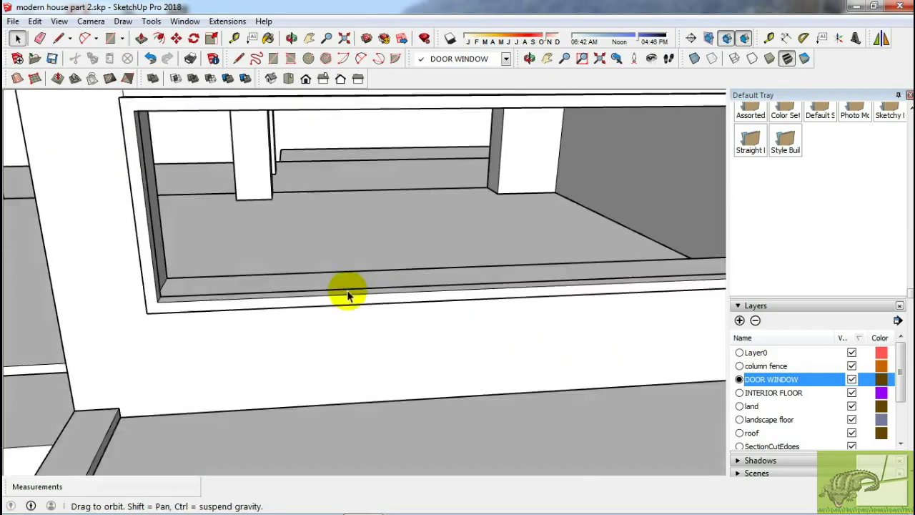
key("l")
middle_click_drag(141, 299, 161, 188)
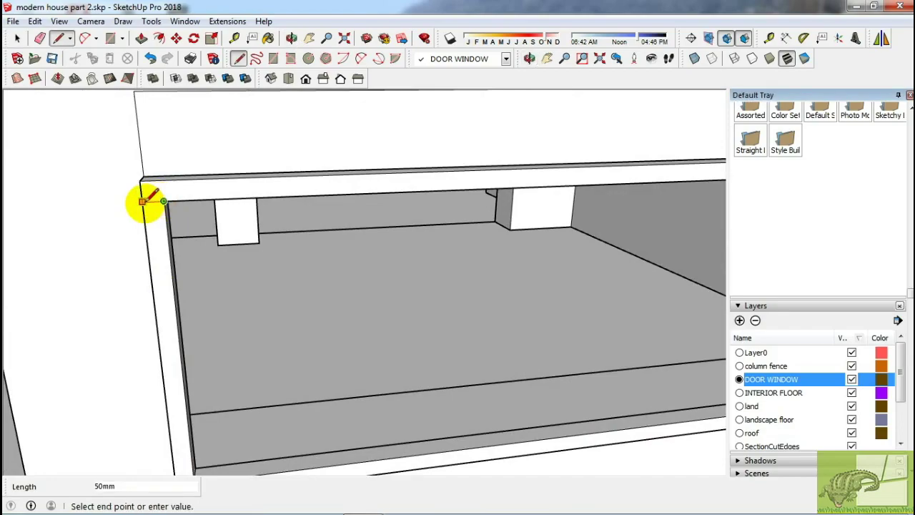
key("space")
left_click(163, 225)
key("m")
scroll(168, 382, "up", 2)
mouse_move(171, 379)
middle_mouse_down("shift")
mouse_move(384, 373)
mouse_move(551, 317)
middle_mouse_up("shift")
key("ctrl")
key("Return")
scroll(555, 312, "down", 3)
scroll(439, 306, "up", 3)
scroll(424, 317, "up", 2)
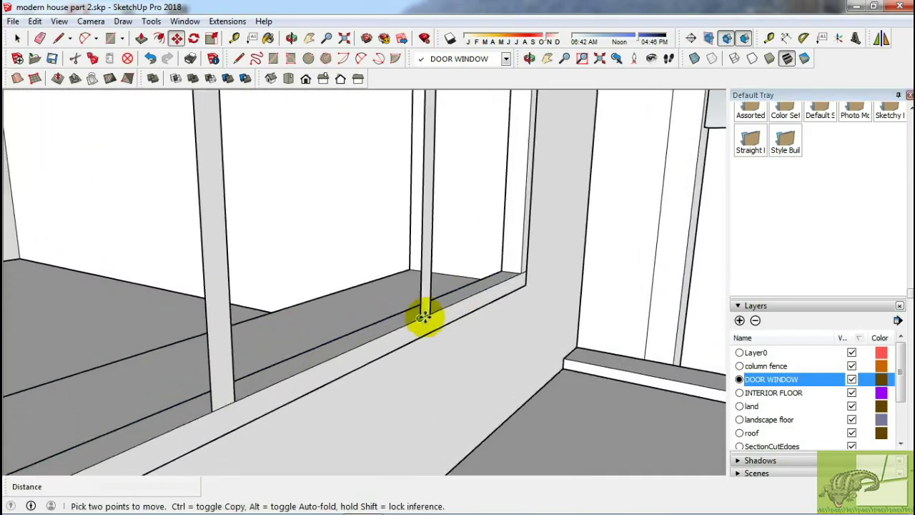
key("space")
- Make the window mullions into a component
mouse_move(425, 317)
middle_mouse_down()
mouse_move(453, 317)
mouse_move(440, 333)
middle_mouse_up()
left_click(498, 214)
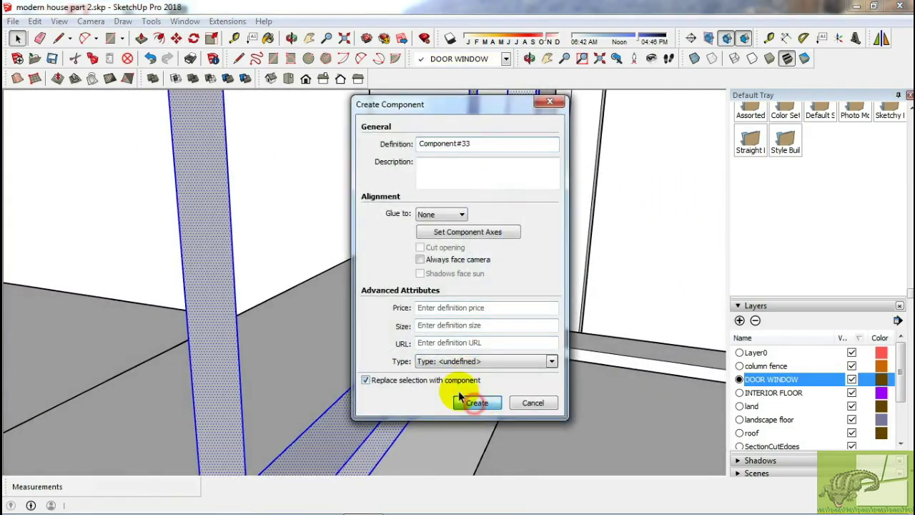
left_click(474, 400)
mouse_move(473, 400)
middle_mouse_down()
mouse_move(465, 321)
mouse_move(525, 326)
middle_mouse_up()
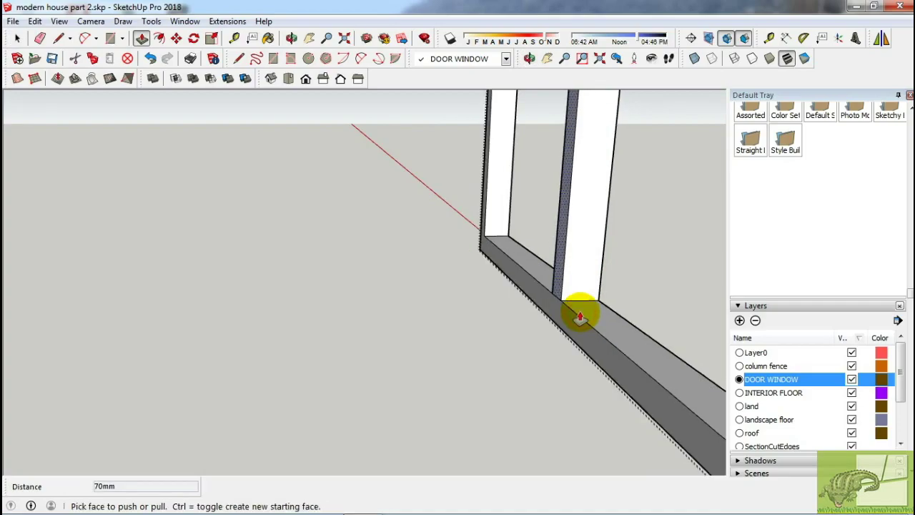
mouse_move(582, 365)
middle_mouse_down()
mouse_move(588, 322)
mouse_move(474, 353)
mouse_move(267, 243)
middle_mouse_up()
key("space")
- Switch to the front view and select the window frame
left_click(175, 78)
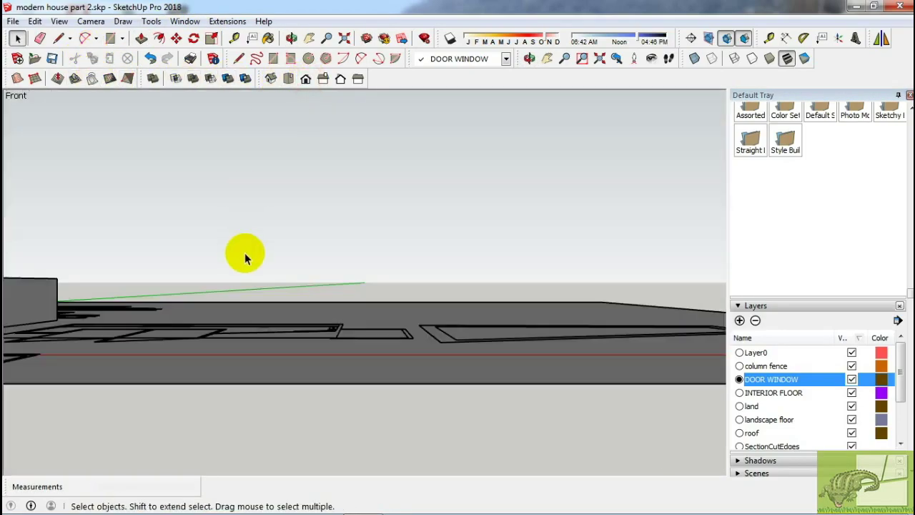
mouse_move(527, 286)
middle_mouse_down()
mouse_move(603, 296)
mouse_move(454, 296)
mouse_move(551, 307)
mouse_move(527, 358)
middle_mouse_up()
scroll(340, 267, "up", 5)
left_click(340, 266)
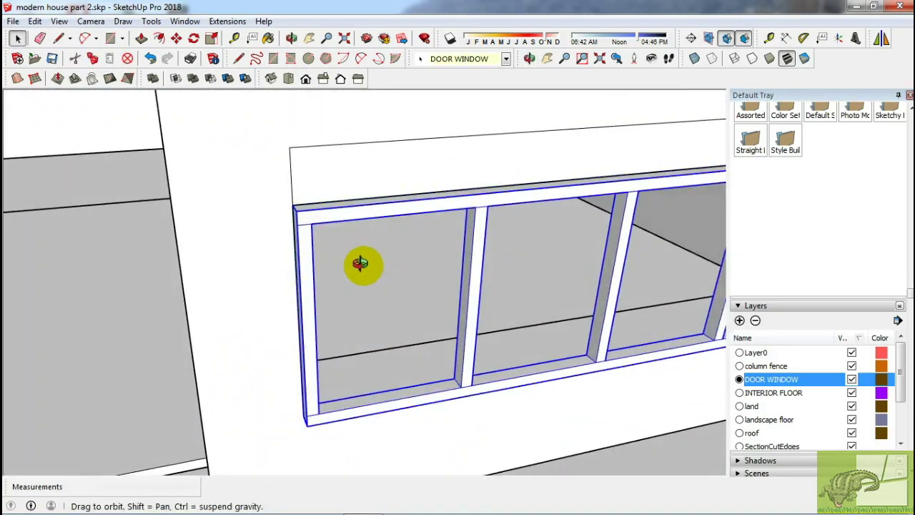
middle_click_drag(357, 262, 313, 443)
key("m")
scroll(295, 421, "down", 3)
- Build a thin panel in the left pane and make it a component
key("r")
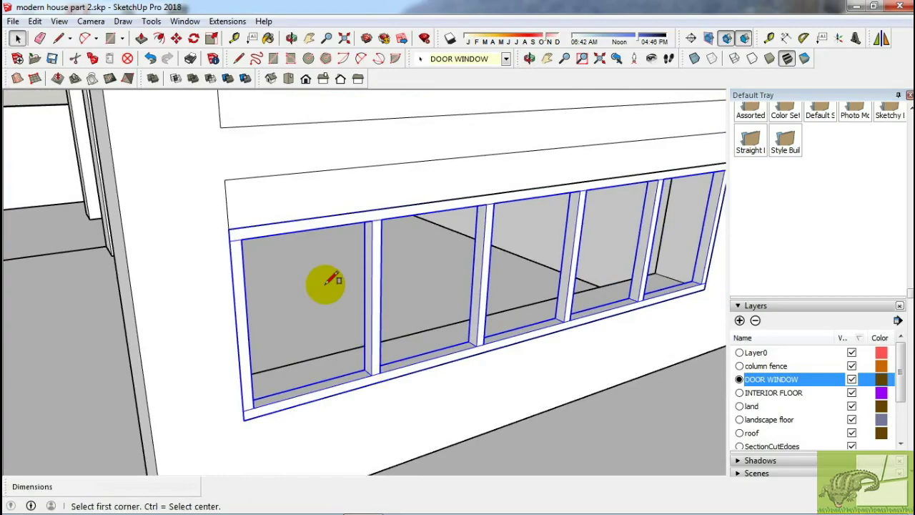
left_click(372, 376)
scroll(367, 374, "up", 3)
key("p")
left_click(357, 347)
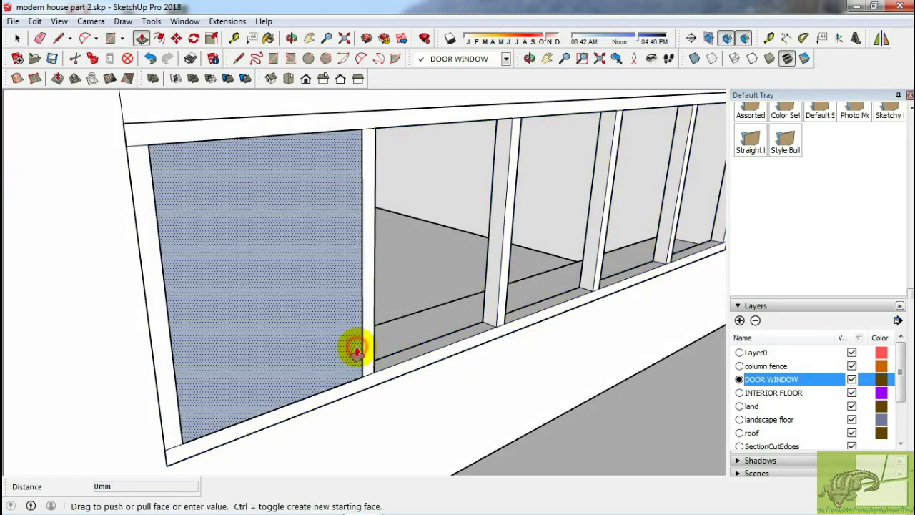
left_click(357, 351)
key("space")
left_click(345, 223)
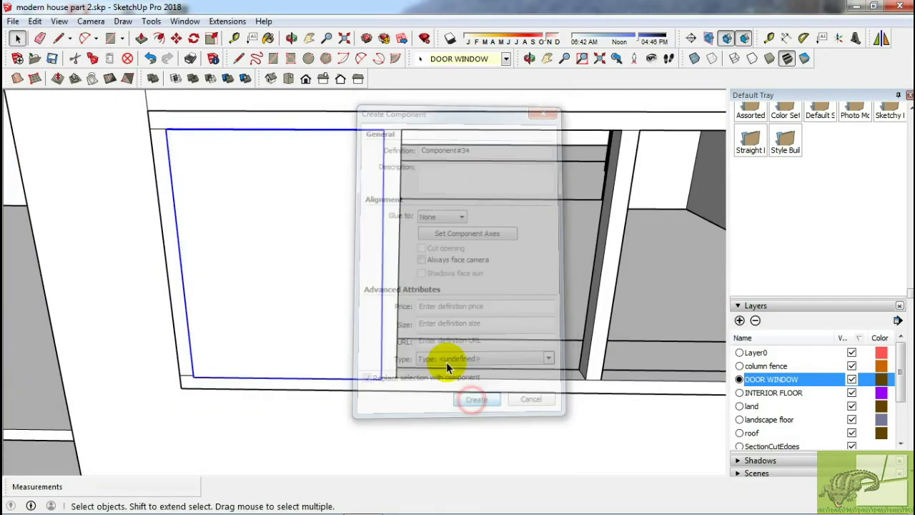
left_click(468, 399)
scroll(388, 374, "up", 3)
- Copy the pane panel into the remaining window panes
key("m")
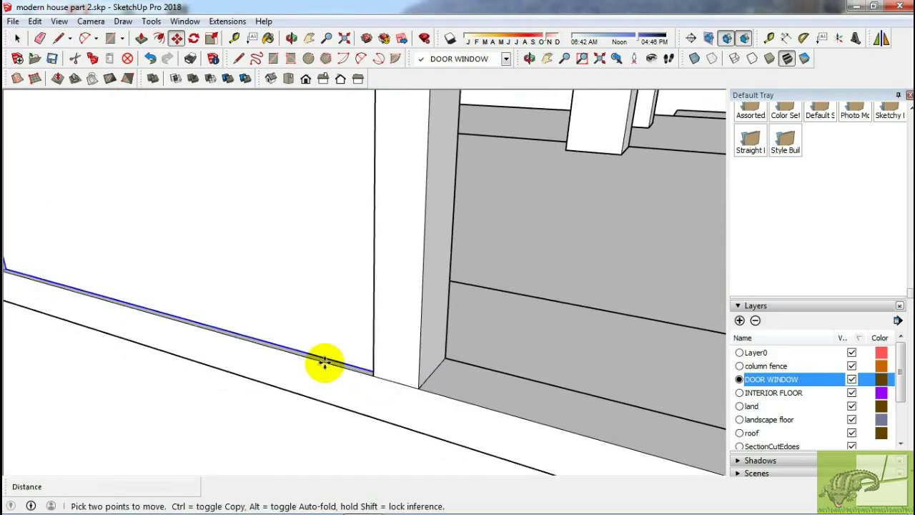
left_click(361, 383)
scroll(367, 371, "down", 3)
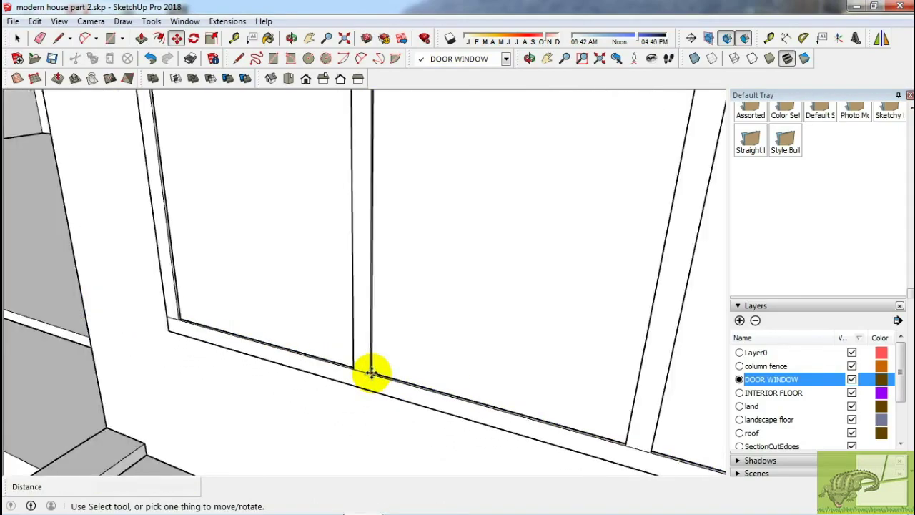
mouse_move(367, 372)
middle_mouse_down()
mouse_move(460, 360)
mouse_move(343, 351)
middle_mouse_up()
key("space")
- Cut the bottom face of the corner tower opening
scroll(458, 343, "up", 2)
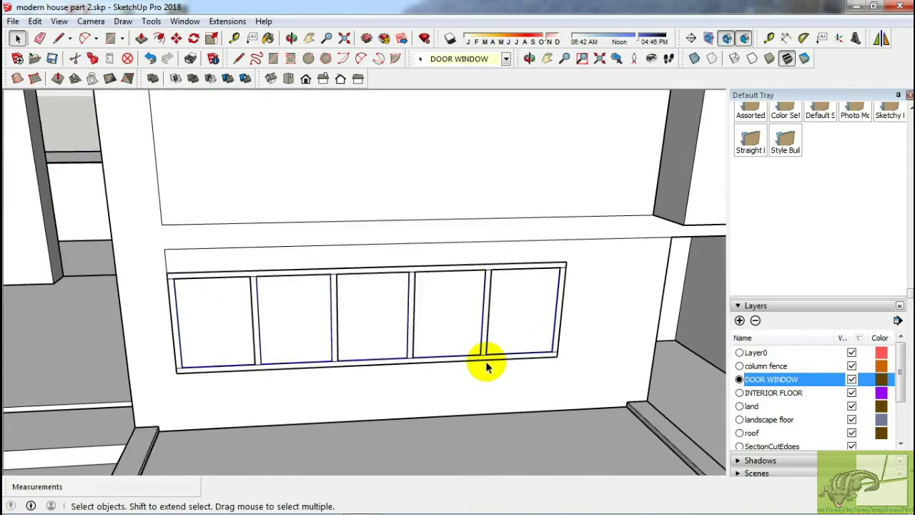
scroll(484, 363, "up", 2)
right_click(483, 357)
scroll(474, 291, "down", 3)
mouse_move(472, 292)
middle_mouse_down()
mouse_move(347, 381)
mouse_move(276, 374)
mouse_move(192, 386)
middle_mouse_up()
scroll(470, 336, "up", 4)
mouse_move(469, 337)
middle_mouse_down()
mouse_move(453, 317)
mouse_move(462, 351)
middle_mouse_up()
left_click(462, 349)
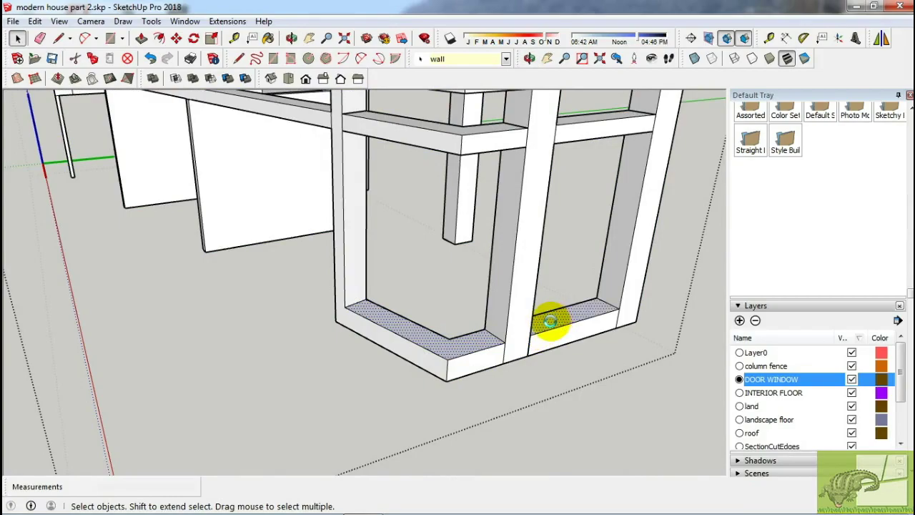
key("Delete")
- Paste the cut face back at the corner of the opening
scroll(549, 320, "down", 2)
scroll(481, 345, "up", 2)
scroll(420, 336, "up", 3)
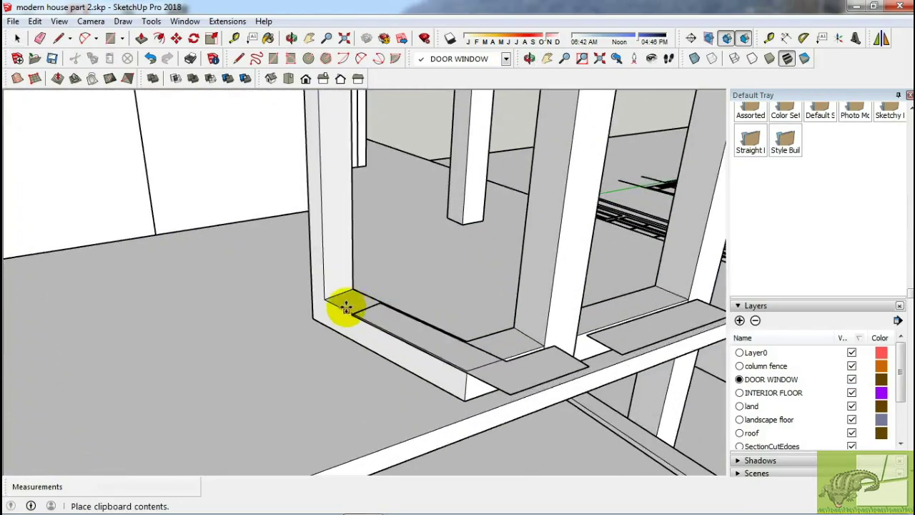
scroll(343, 307, "up", 2)
scroll(326, 296, "up", 1)
left_click(348, 302)
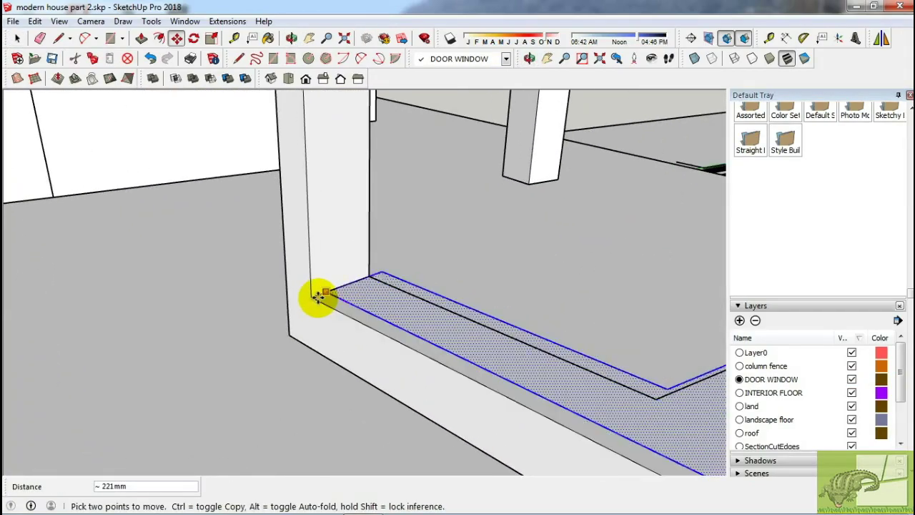
left_click(318, 297)
scroll(343, 312, "down", 2)
- Thicken the sill face to 100mm
key("p")
scroll(415, 318, "down", 1)
scroll(414, 318, "up", 2)
left_click(414, 341)
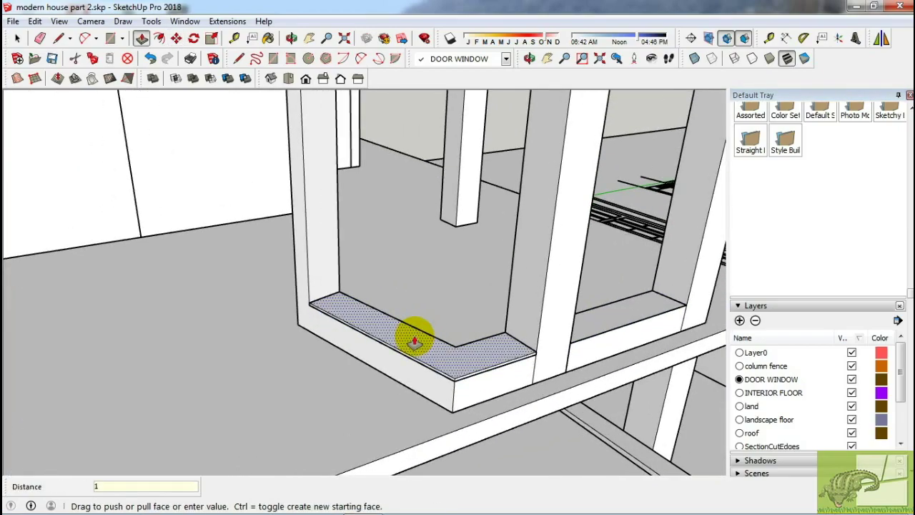
type("00")
key("Return")
middle_click_drag(414, 342, 593, 321)
scroll(435, 394, "down", 3)
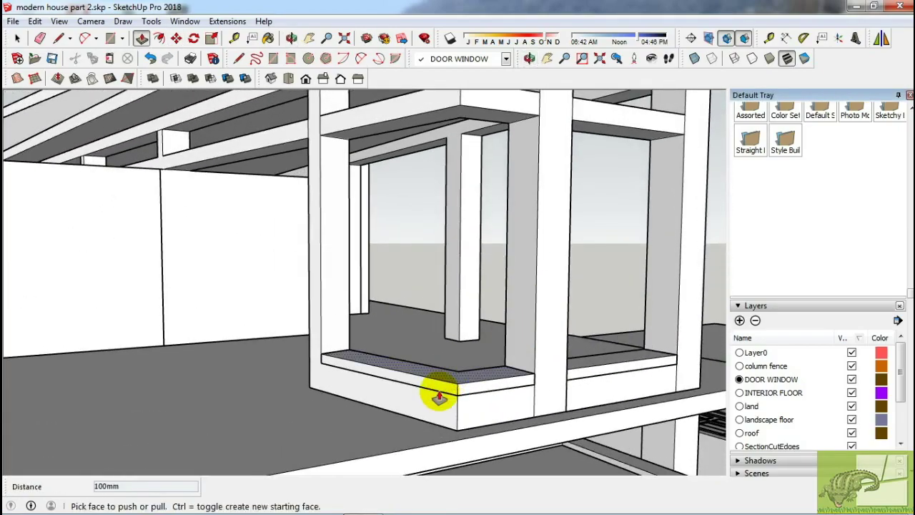
scroll(443, 381, "up", 3)
- Push the sill's offset strip downward to form the L-shaped profile
left_click(443, 382)
middle_click_drag(443, 381, 360, 331)
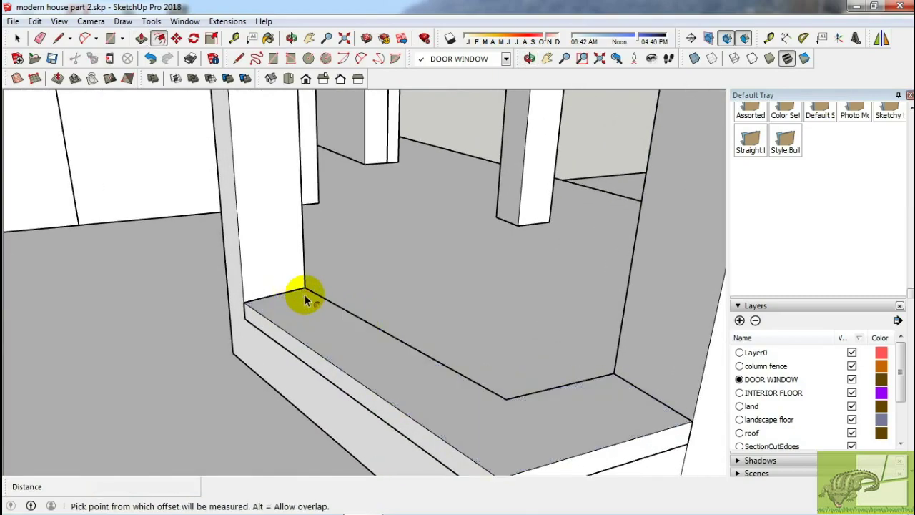
key("p")
scroll(300, 314, "up", 1)
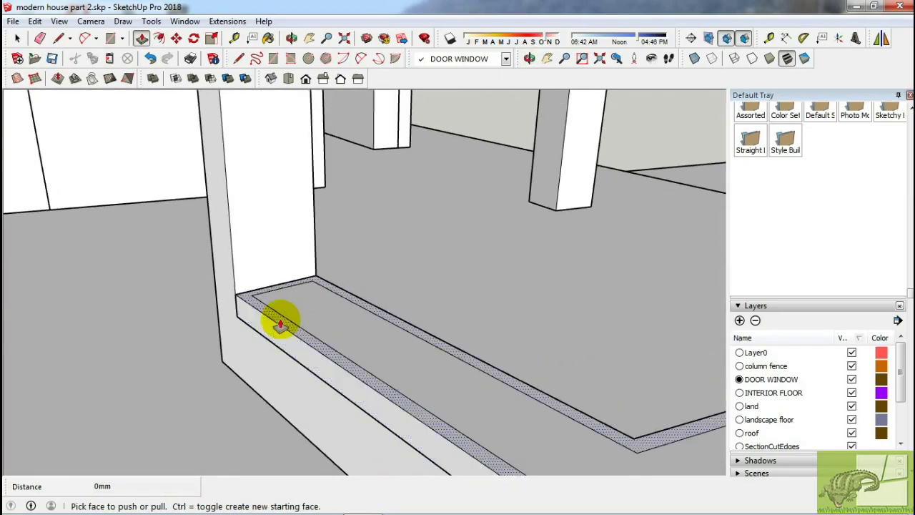
mouse_move(269, 349)
middle_mouse_down()
mouse_move(408, 351)
mouse_move(347, 343)
middle_mouse_up()
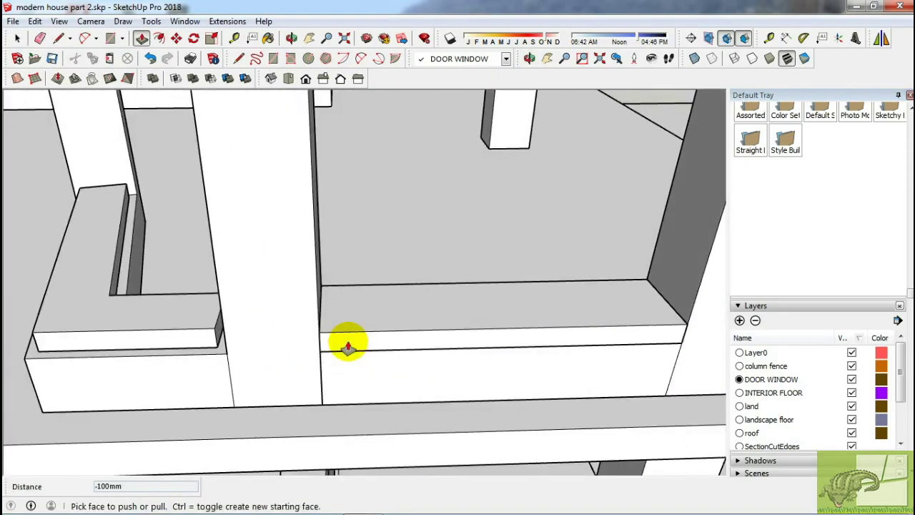
left_click(355, 342)
mouse_move(415, 301)
middle_mouse_down()
mouse_move(307, 321)
mouse_move(705, 272)
mouse_move(527, 236)
middle_mouse_up()
key("Return")
- Turn the selected sill faces into a component
key("space")
left_click(527, 236)
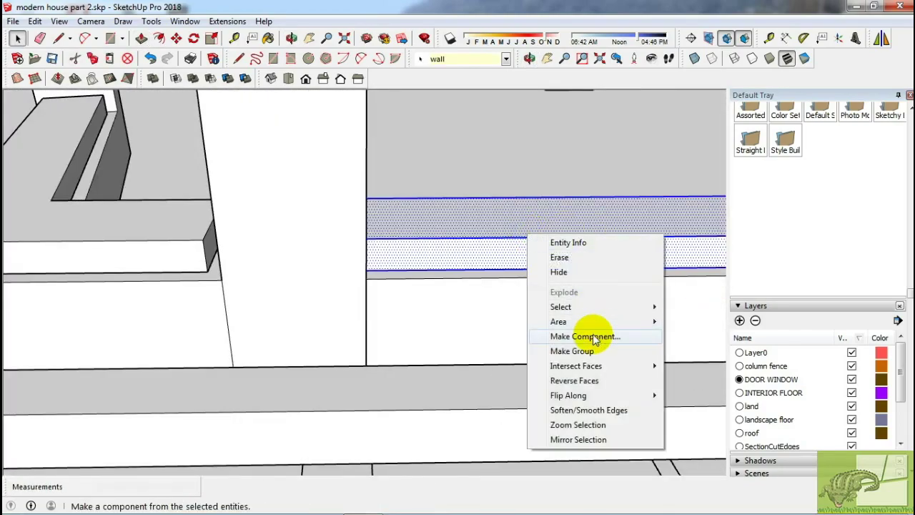
left_click(592, 339)
key("Return")
middle_click_drag(347, 343, 319, 300)
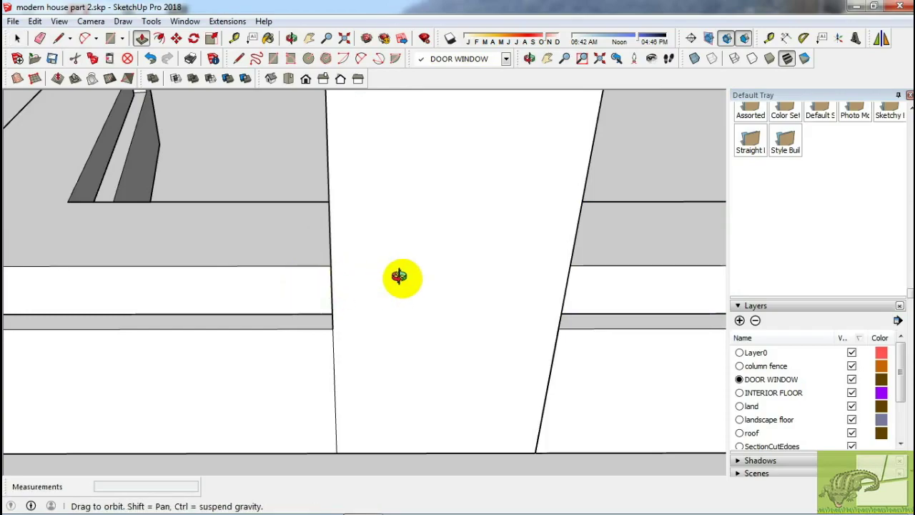
mouse_move(399, 276)
middle_mouse_down()
mouse_move(372, 292)
mouse_move(467, 292)
mouse_move(394, 374)
mouse_move(411, 339)
mouse_move(424, 351)
mouse_move(351, 331)
mouse_move(401, 365)
middle_mouse_up()
- Finish the sill pull and make the whole sill a component
left_click(412, 340)
key("space")
left_click(400, 365)
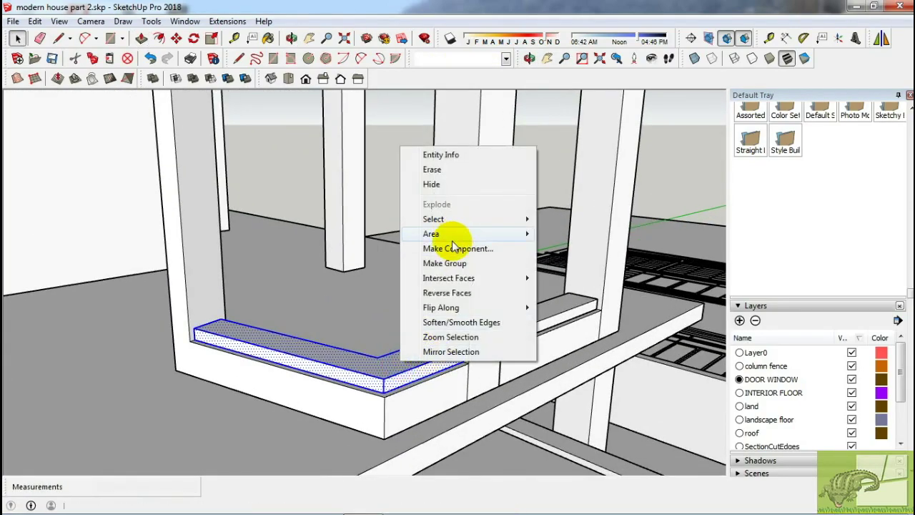
left_click(452, 248)
left_click(468, 399)
mouse_move(468, 399)
middle_mouse_down()
mouse_move(322, 364)
mouse_move(500, 363)
mouse_move(532, 379)
mouse_move(413, 371)
mouse_move(412, 386)
middle_mouse_up()
key("ctrl+v")
- Drop the sill copy 2300mm up into the tower's upper openings and inspect the ledges
scroll(419, 202, "up", 3)
scroll(419, 202, "up", 2)
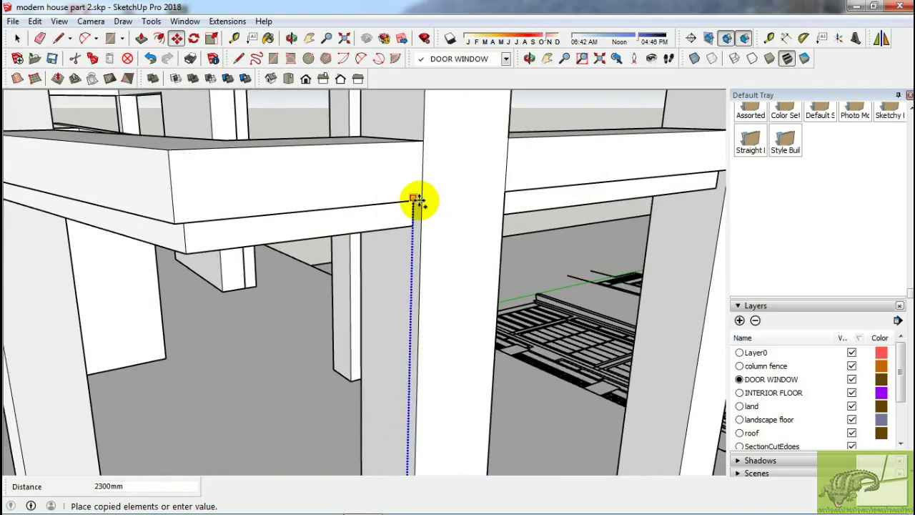
scroll(421, 201, "down", 5)
scroll(415, 231, "down", 5)
key("space")
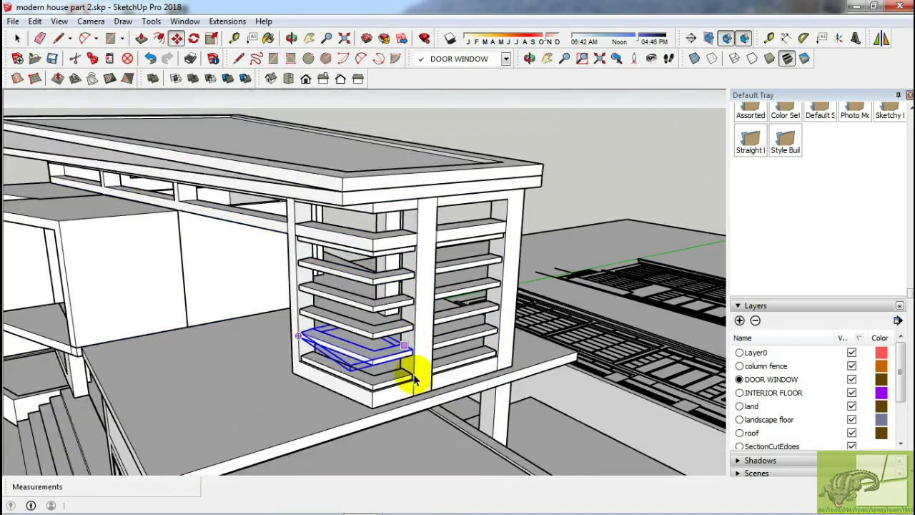
mouse_move(414, 373)
middle_mouse_down()
mouse_move(231, 327)
mouse_move(286, 356)
mouse_move(467, 347)
mouse_move(474, 333)
mouse_move(310, 362)
mouse_move(353, 352)
mouse_move(470, 240)
middle_mouse_up()
scroll(394, 279, "down", 3)
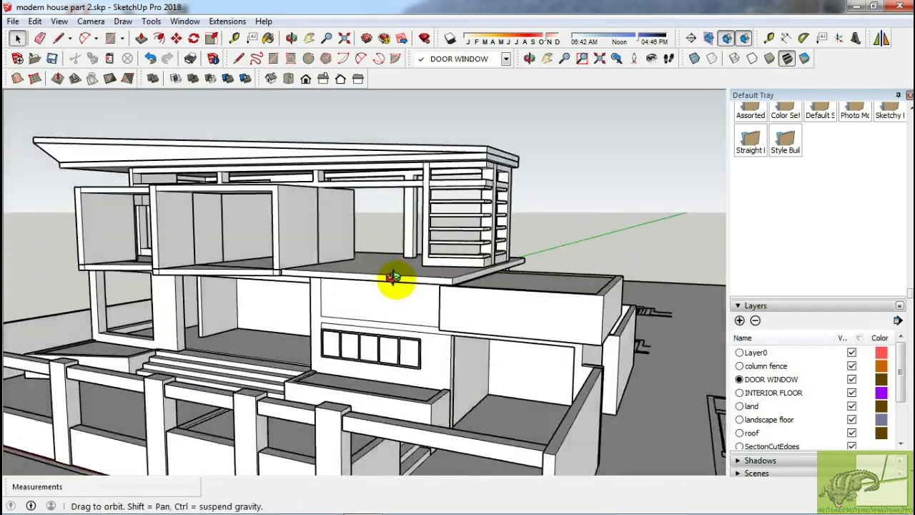
middle_click_drag(394, 280, 491, 307)
scroll(534, 277, "up", 5)
middle_click_drag(535, 277, 504, 317)
- Outline the ledge front face and push the inner panel face in as a recess
key("r")
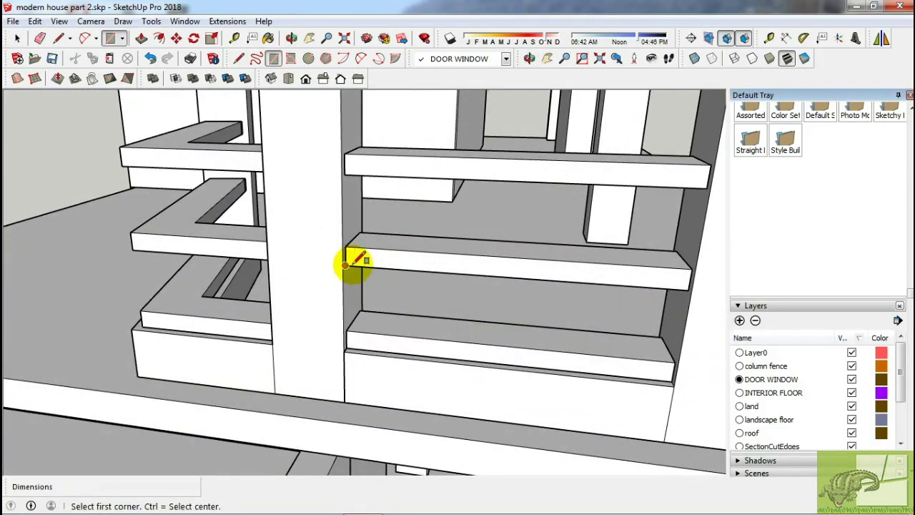
scroll(607, 346, "up", 3)
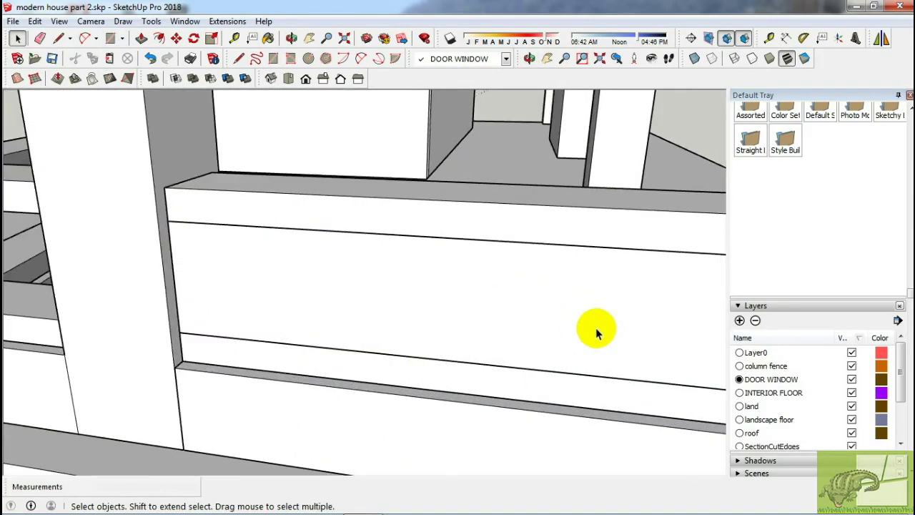
left_click(536, 256)
scroll(535, 262, "down", 2)
key("space")
left_click(541, 282)
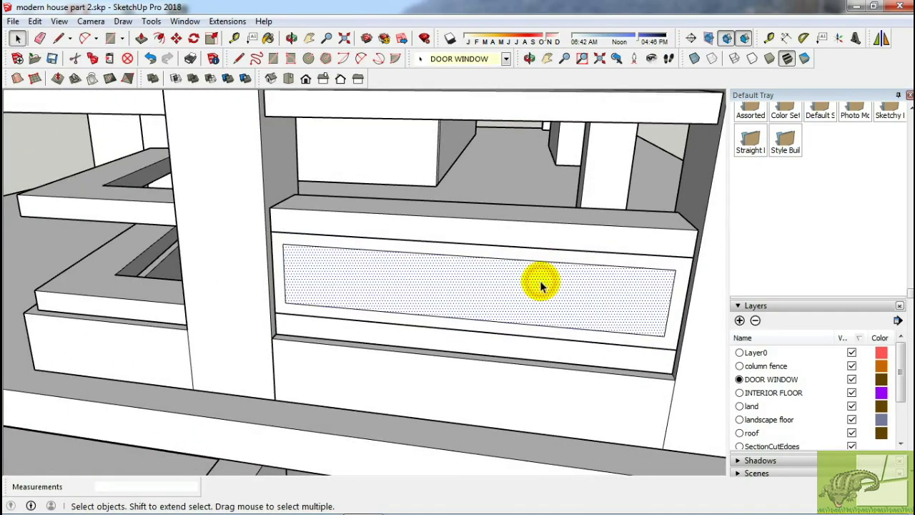
key("Delete")
middle_click_drag(541, 282, 603, 324)
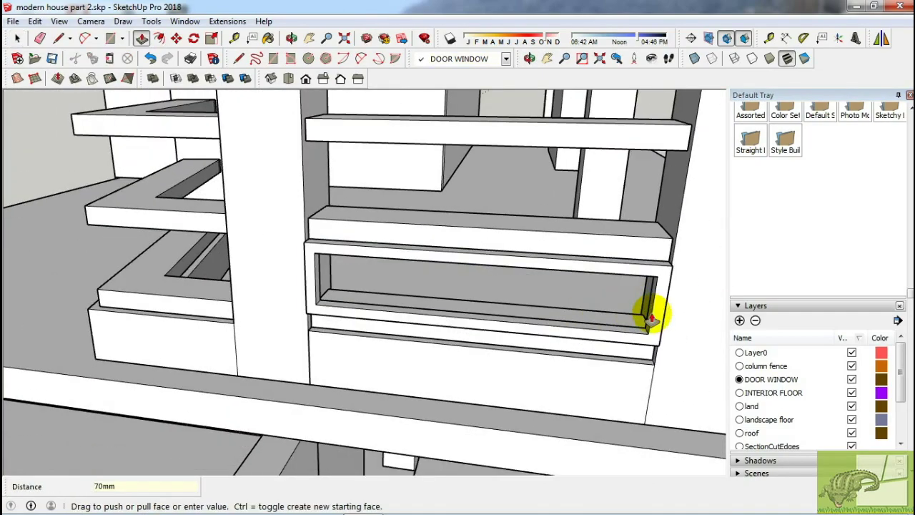
- Draw a rectangle across the window recess, pull it out slightly, and make it a panel component
middle_click_drag(633, 384, 490, 351)
scroll(684, 255, "up", 3)
key("m")
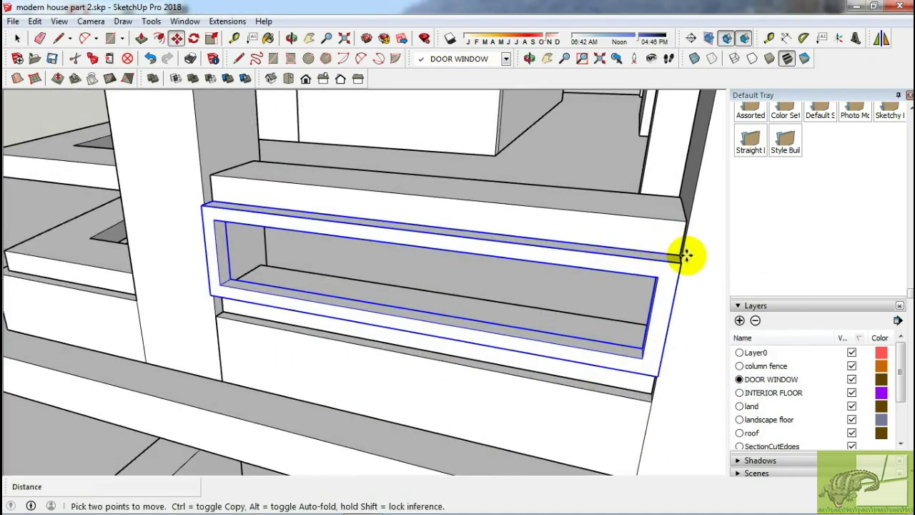
scroll(679, 270, "up", 1)
mouse_move(601, 251)
middle_mouse_down()
mouse_move(517, 286)
mouse_move(272, 246)
middle_mouse_up()
key("r")
left_click(664, 322)
key("space")
middle_click_drag(684, 310, 644, 309)
key("p")
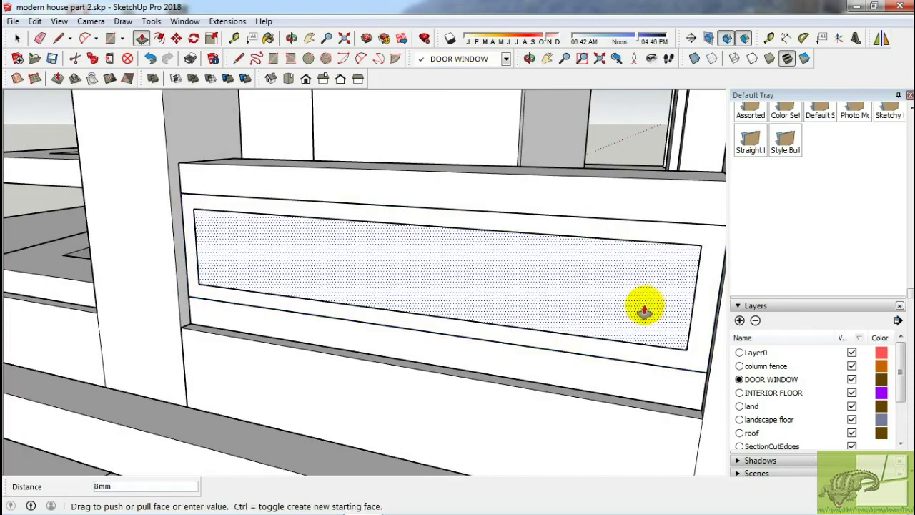
left_click(683, 395)
key("Return")
- Copy the drawer panel upward into four evenly spaced panels
scroll(653, 369, "up", 3)
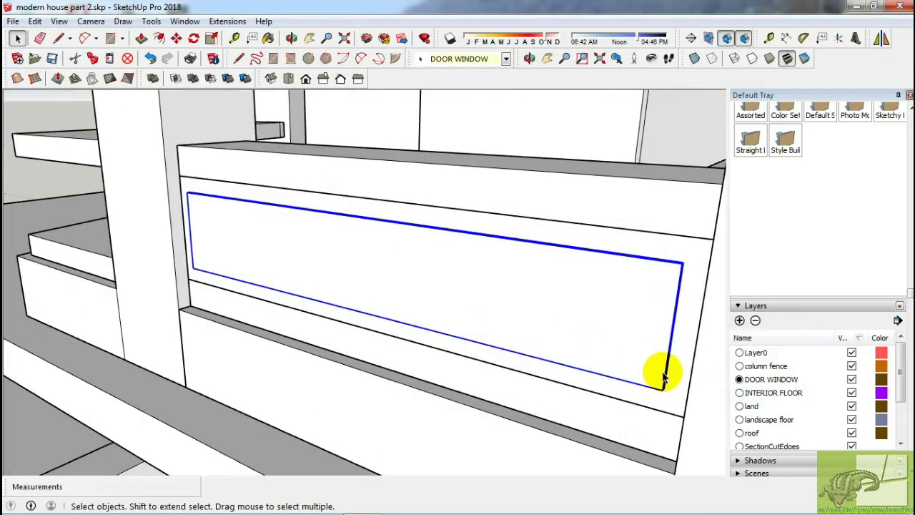
key("m")
scroll(657, 388, "up", 2)
scroll(683, 400, "up", 2)
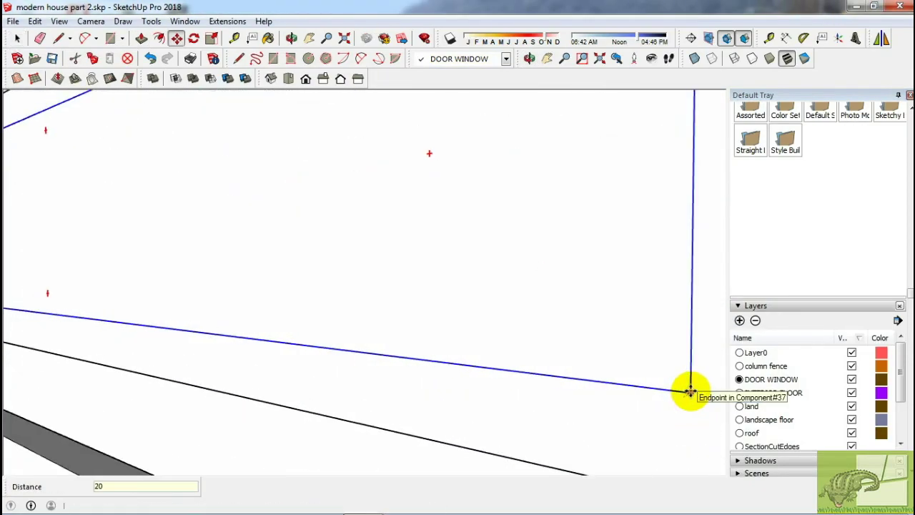
scroll(690, 392, "down", 5)
scroll(593, 363, "down", 2)
key("space")
mouse_move(627, 359)
middle_mouse_down()
mouse_move(663, 367)
mouse_move(668, 389)
middle_mouse_up()
key("m")
right_click(672, 382)
key("Escape")
key("space")
key("m")
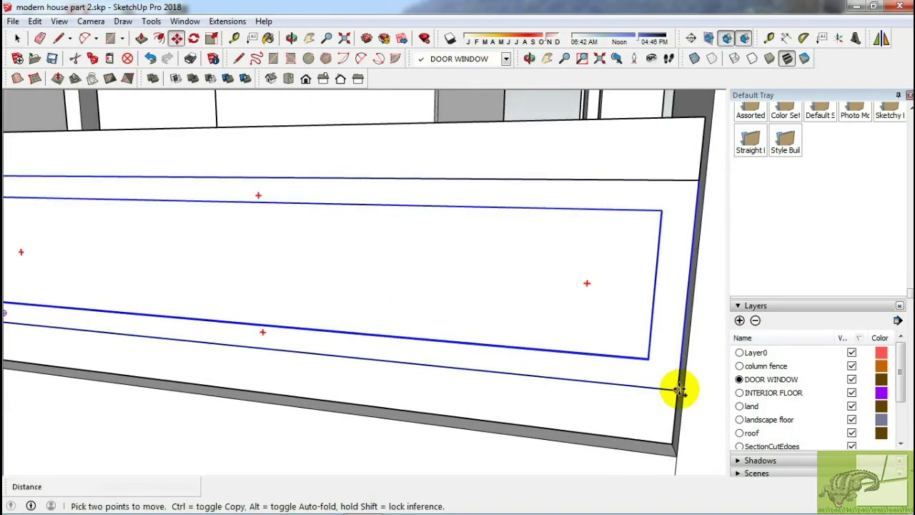
left_click(676, 389)
key("ctrl")
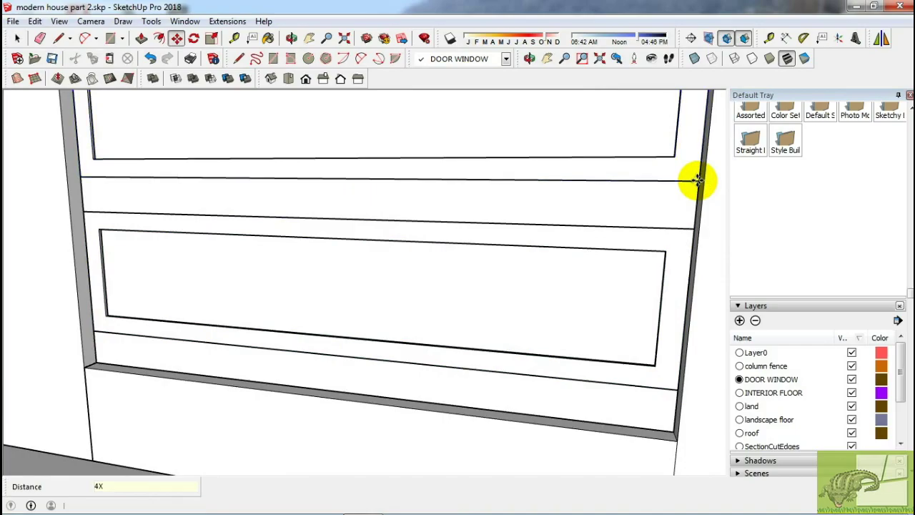
- Copy the panel up to the top slot of the column stack
scroll(697, 181, "down", 5)
middle_click_drag(639, 184, 606, 362)
scroll(606, 362, "up", 2)
scroll(584, 238, "up", 2)
key("space")
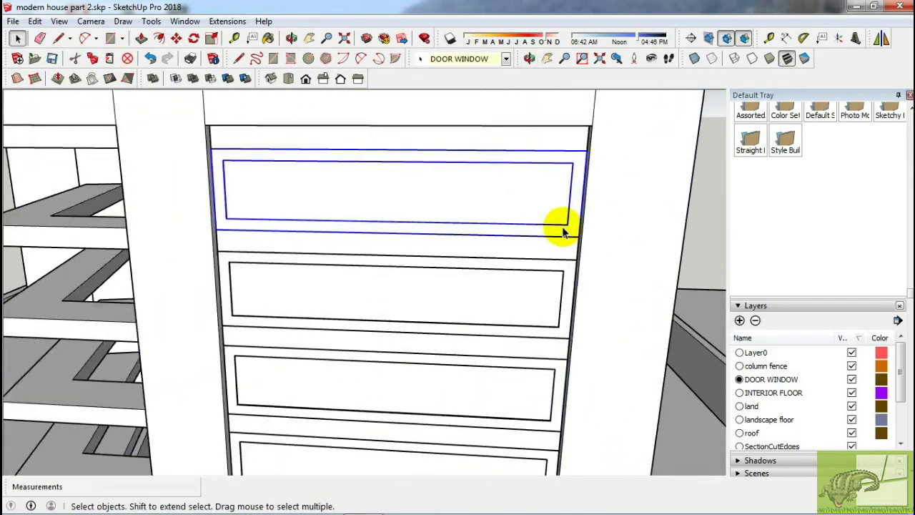
key("m")
middle_click_drag(582, 235, 654, 367)
left_click(578, 343)
key("ctrl")
scroll(592, 143, "up", 3)
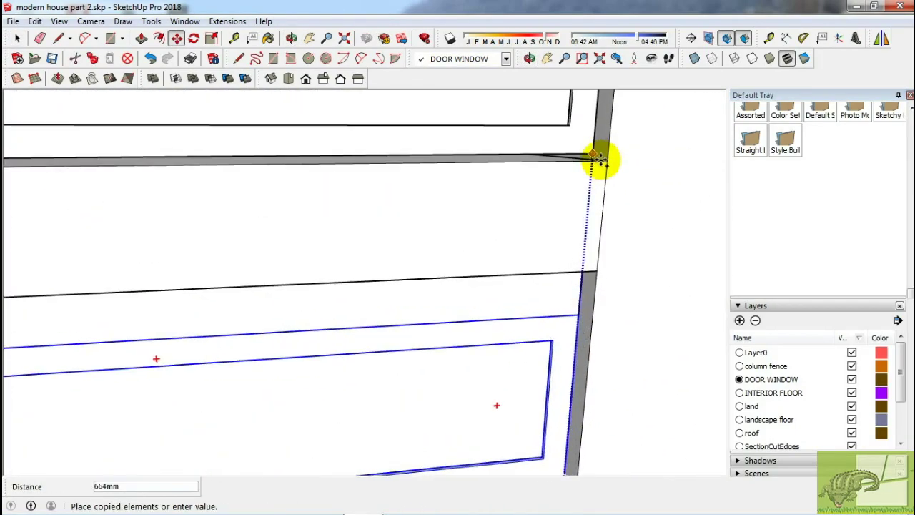
left_click(603, 161)
- Scale the top panel copy along the blue axis to stretch it taller
scroll(586, 179, "down", 3)
middle_click_drag(586, 179, 418, 210)
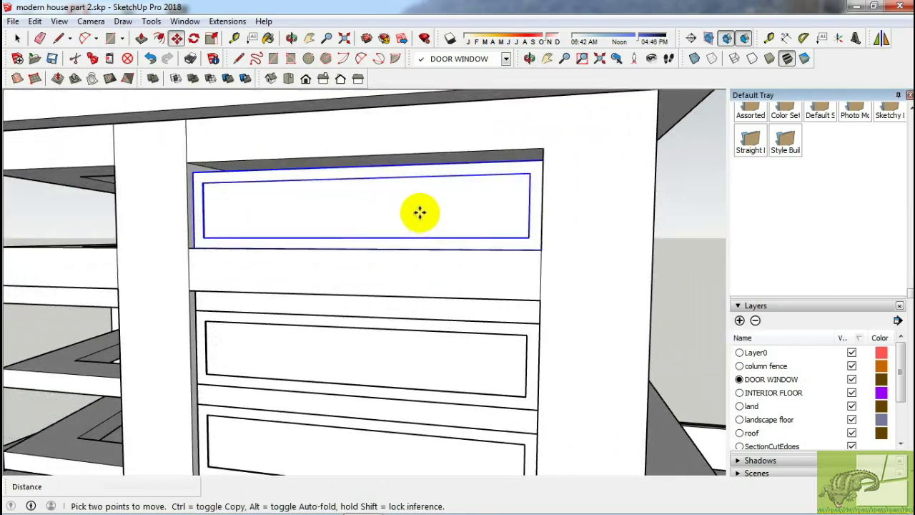
scroll(356, 171, "up", 1)
key("s")
scroll(355, 171, "up", 1)
scroll(340, 184, "up", 4)
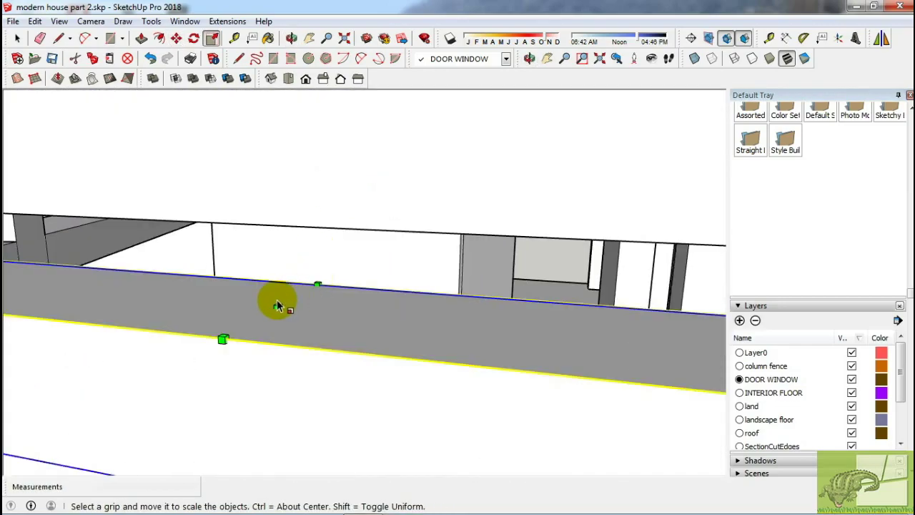
left_click_drag(278, 306, 391, 231)
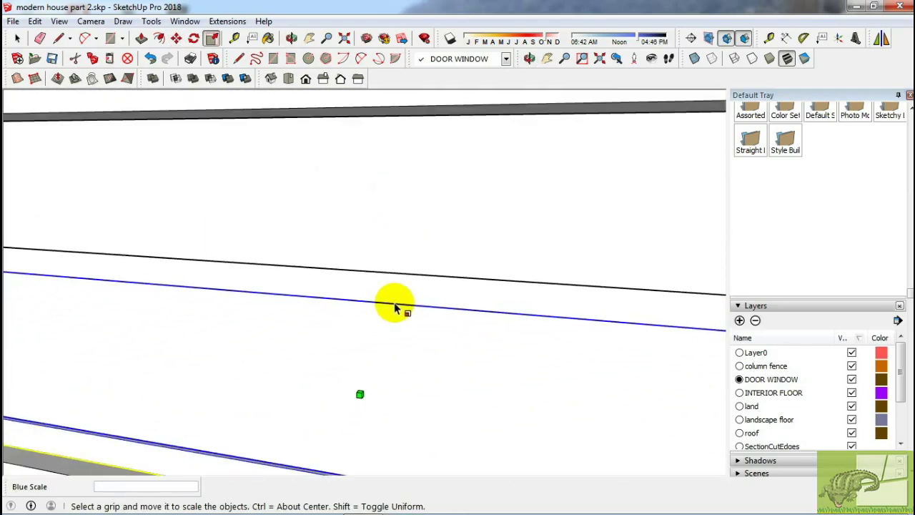
- Orbit and zoom around the house to bring the lowest L-shaped ledge into view
scroll(395, 307, "down", 3)
key("space")
scroll(402, 302, "down", 3)
scroll(469, 321, "down", 3)
middle_click_drag(363, 343, 562, 380)
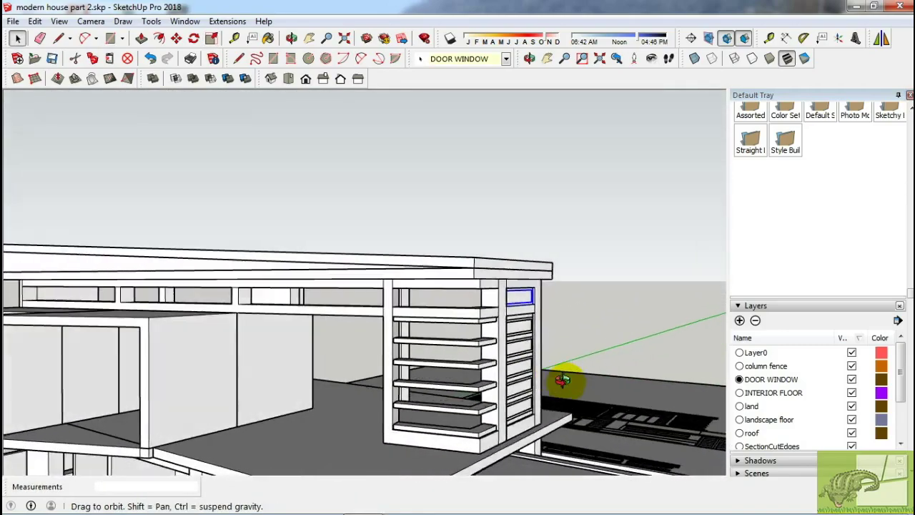
scroll(473, 371, "up", 3)
scroll(457, 416, "up", 3)
scroll(336, 348, "up", 3)
key("l")
scroll(436, 327, "up", 2)
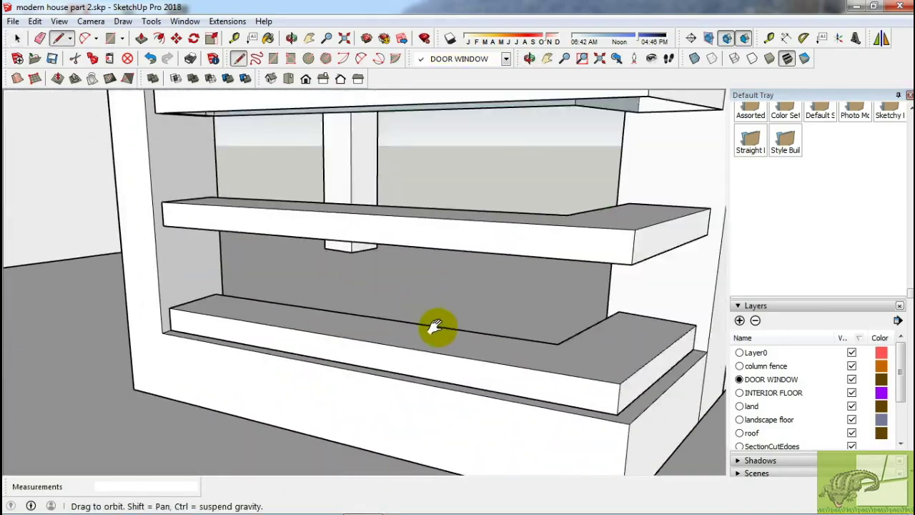
mouse_move(435, 327)
middle_mouse_down()
mouse_move(620, 306)
mouse_move(465, 314)
middle_mouse_up()
scroll(632, 304, "up", 2)
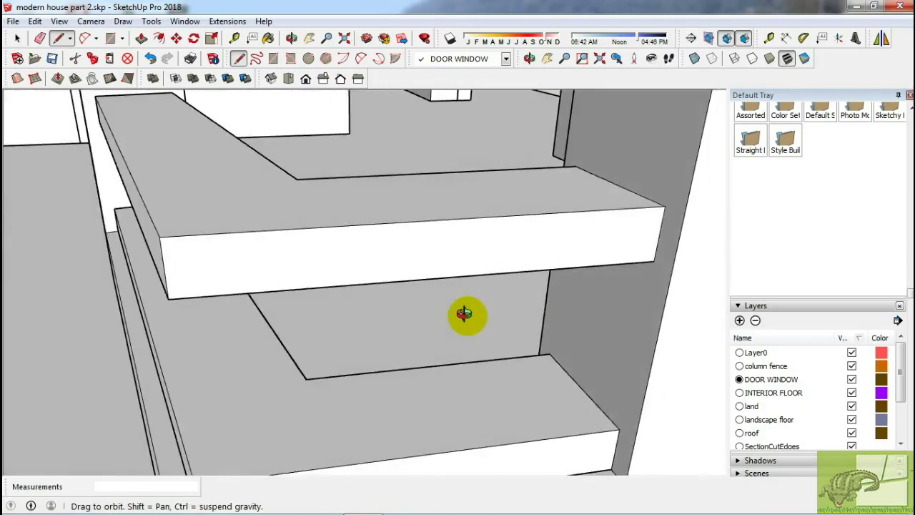
scroll(564, 393, "down", 2)
- Enter the lowest ledge group to work on its top face, then exit to the model
double_click(537, 398)
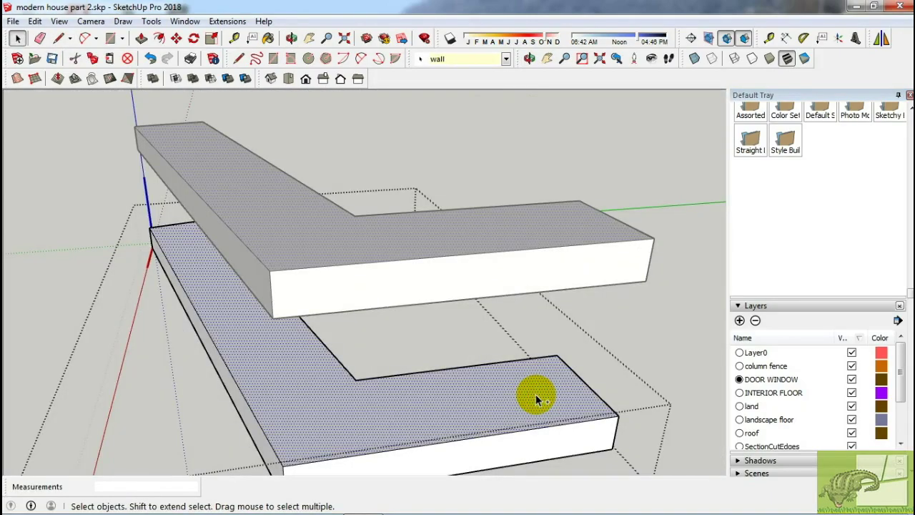
key("Escape")
scroll(535, 393, "up", 3)
scroll(514, 397, "up", 2)
key("m")
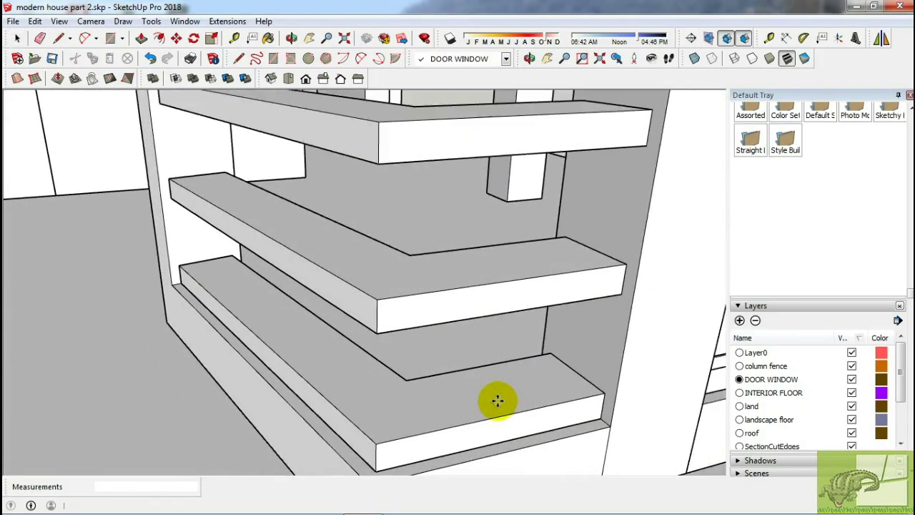
mouse_move(497, 401)
middle_mouse_down()
mouse_move(458, 351)
mouse_move(355, 323)
mouse_move(302, 323)
middle_mouse_up()
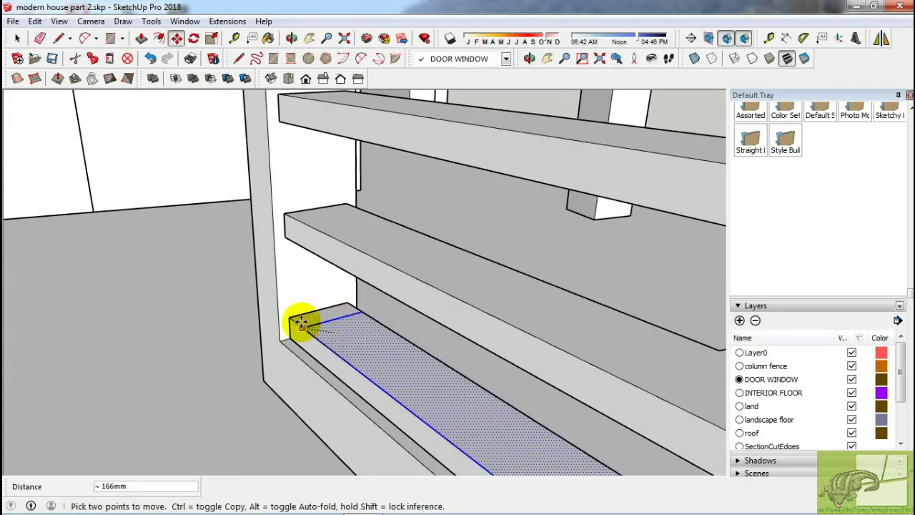
scroll(321, 326, "down", 3)
scroll(408, 388, "up", 3)
key("t")
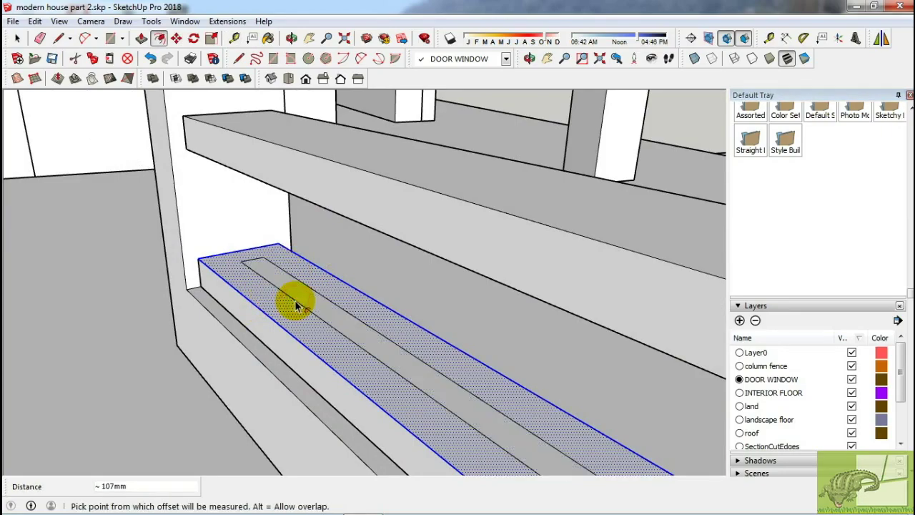
- Orbit around the lowest ledge to view its inset strip from the front
scroll(296, 306, "down", 3)
middle_click_drag(419, 368, 465, 321)
key("t")
scroll(400, 341, "up", 2)
scroll(364, 353, "up", 2)
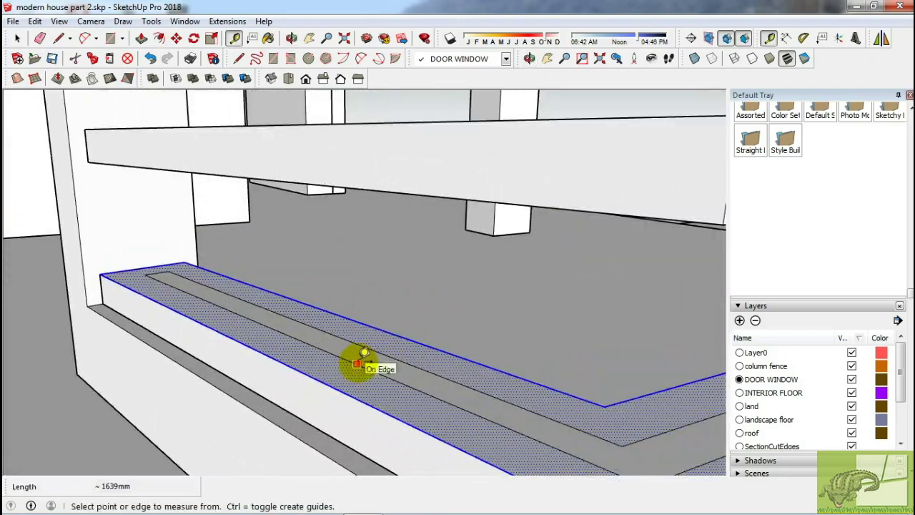
key("space")
middle_click_drag(386, 355, 461, 391)
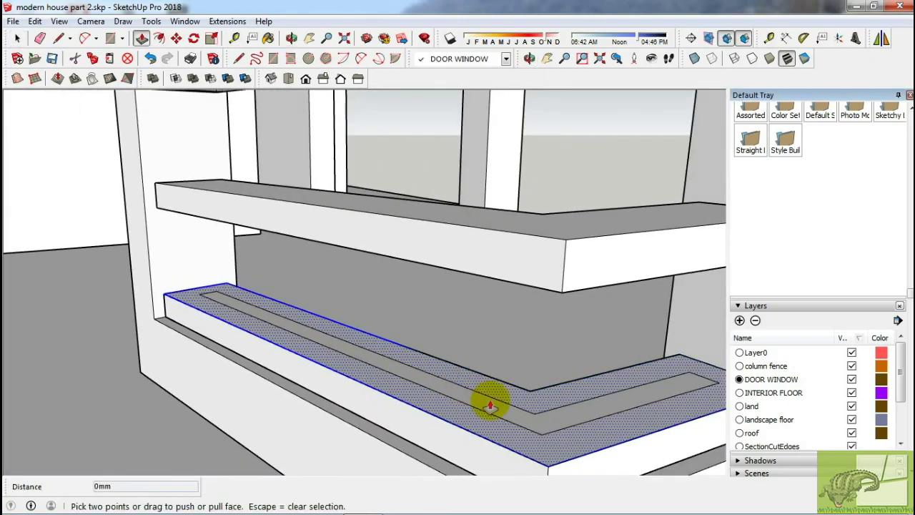
mouse_move(521, 355)
middle_mouse_down()
mouse_move(521, 255)
mouse_move(491, 358)
middle_mouse_up()
key("space")
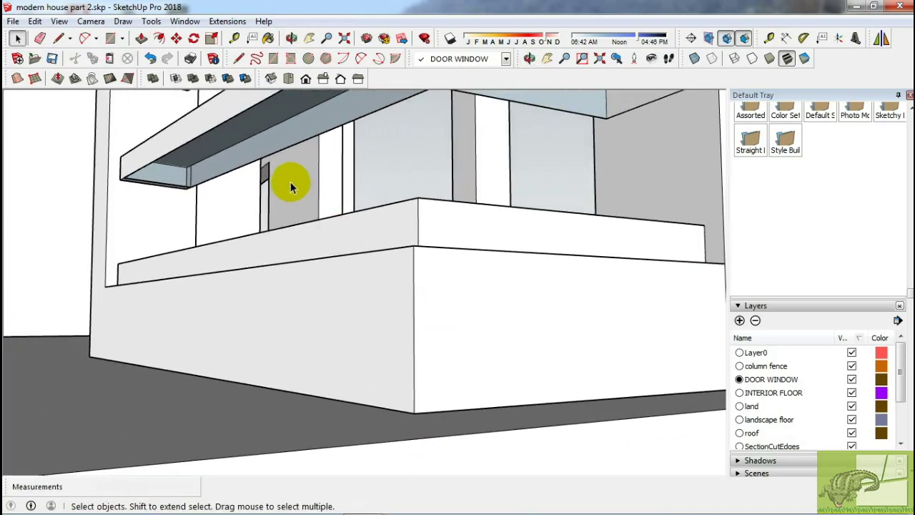
mouse_move(292, 184)
middle_mouse_down()
mouse_move(346, 224)
mouse_move(240, 118)
mouse_move(327, 67)
middle_mouse_up()
- Push/Pull the inset strip up to the underside of the upper slab
key("l")
scroll(153, 176, "up", 2)
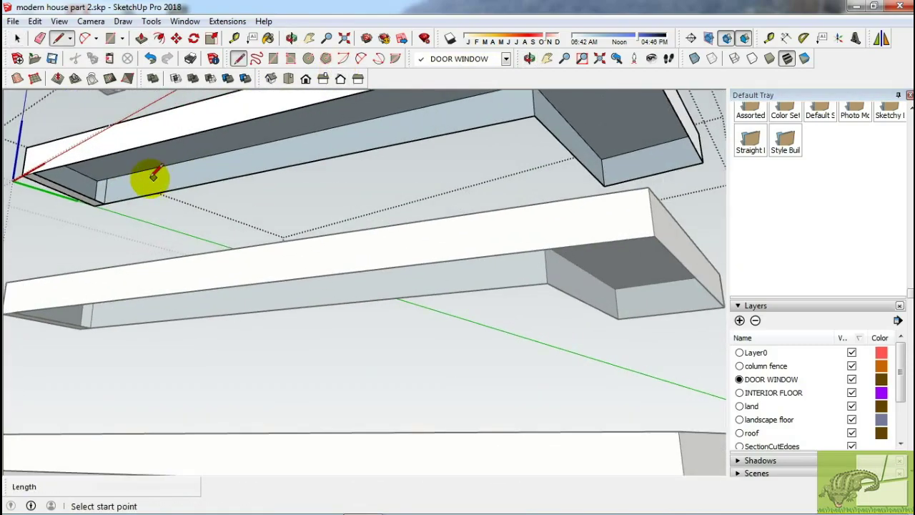
middle_click_drag(275, 191, 526, 122)
key("e")
key("space")
scroll(245, 196, "down", 3)
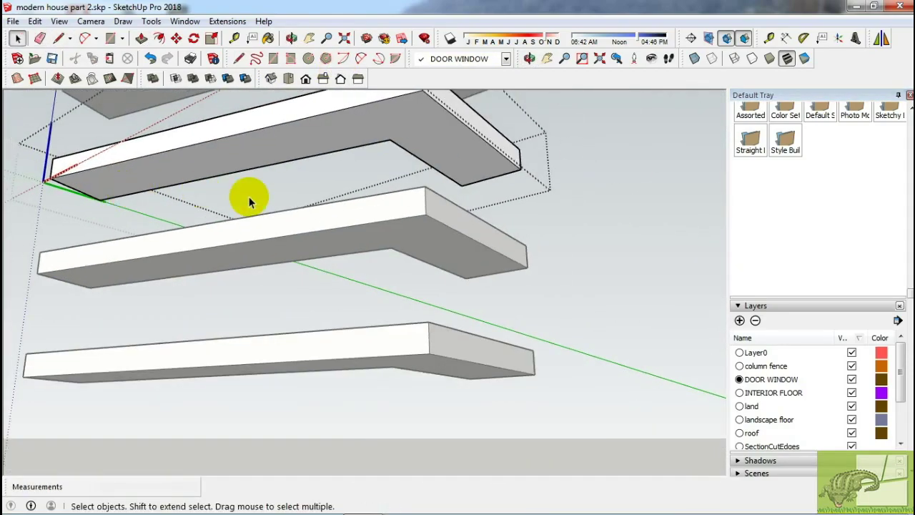
mouse_move(245, 196)
middle_mouse_down()
mouse_move(300, 360)
mouse_move(316, 250)
mouse_move(280, 363)
middle_mouse_up()
key("p")
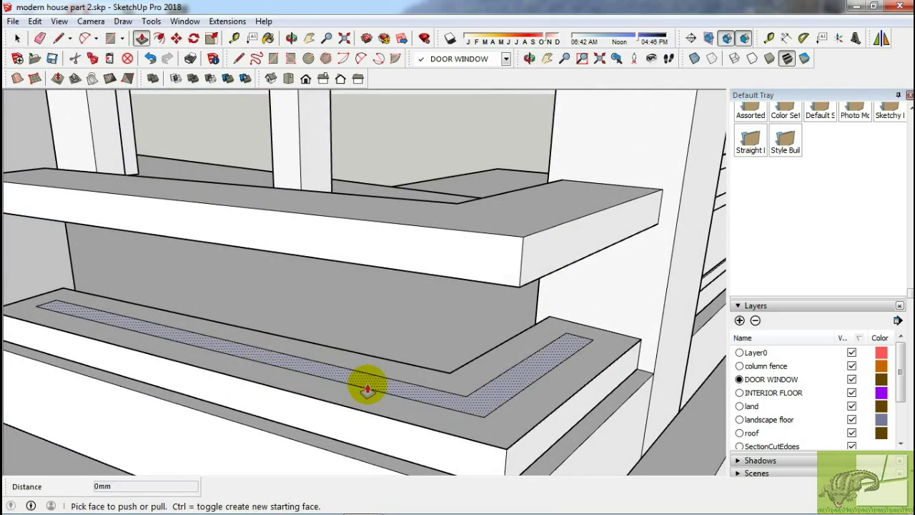
mouse_move(363, 384)
middle_mouse_down()
mouse_move(414, 188)
mouse_move(547, 188)
mouse_move(496, 275)
mouse_move(262, 260)
mouse_move(283, 212)
mouse_move(268, 221)
middle_mouse_up()
key("space")
- Select the new wall's front face and push it inward to set the recess depth
middle_click_drag(472, 238, 589, 205)
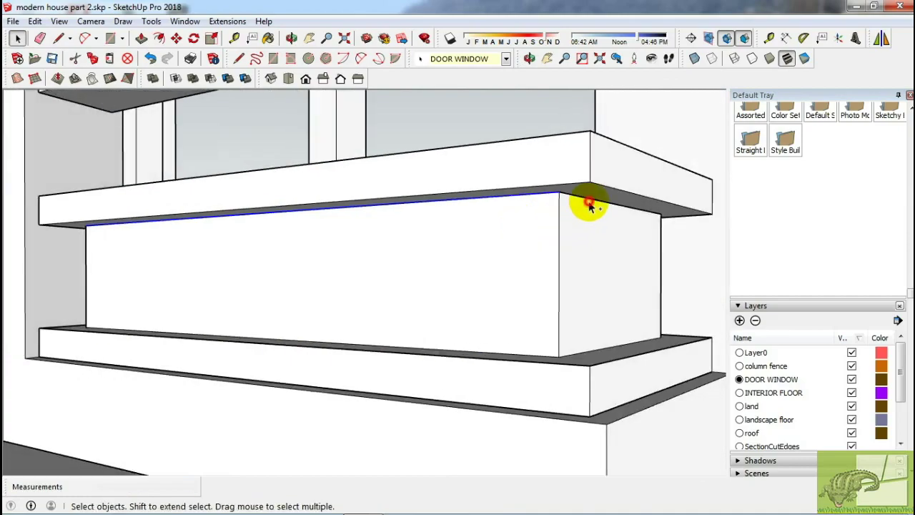
left_click(553, 196)
left_click(557, 206, "shift")
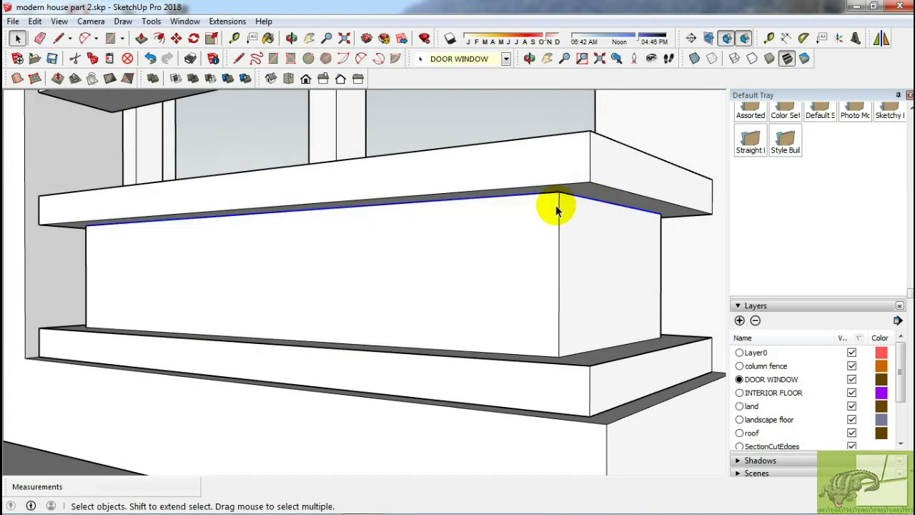
type("50")
key("space")
mouse_move(500, 226)
middle_mouse_down()
mouse_move(502, 386)
mouse_move(388, 327)
mouse_move(364, 292)
middle_mouse_up()
key("p")
left_click(219, 301)
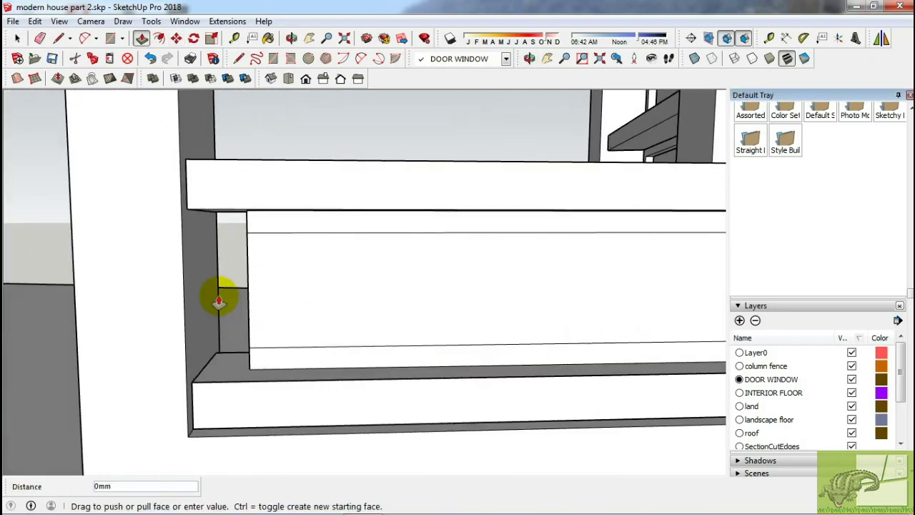
left_click(184, 316)
- Push the adjoining column face to match the wall recess
mouse_move(238, 311)
middle_mouse_down()
mouse_move(496, 296)
mouse_move(331, 321)
middle_mouse_up()
scroll(331, 321, "up", 3)
left_click(307, 349)
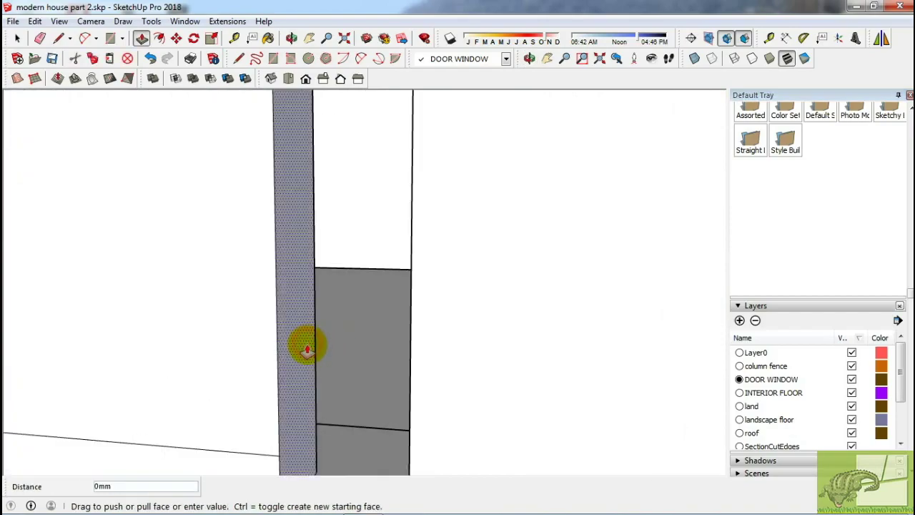
middle_click_drag(307, 349, 445, 321)
left_click(453, 317)
key("space")
- Move the wall edges into place to form the inset border around the front face
key("m")
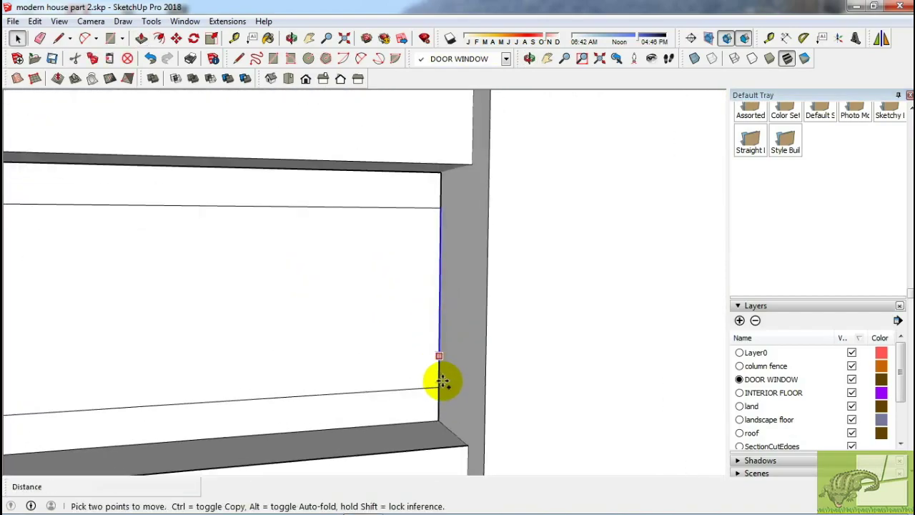
left_click(413, 386)
mouse_move(414, 386)
middle_mouse_down()
mouse_move(348, 302)
mouse_move(129, 333)
middle_mouse_up()
key("space")
key("m")
scroll(105, 369, "up", 1)
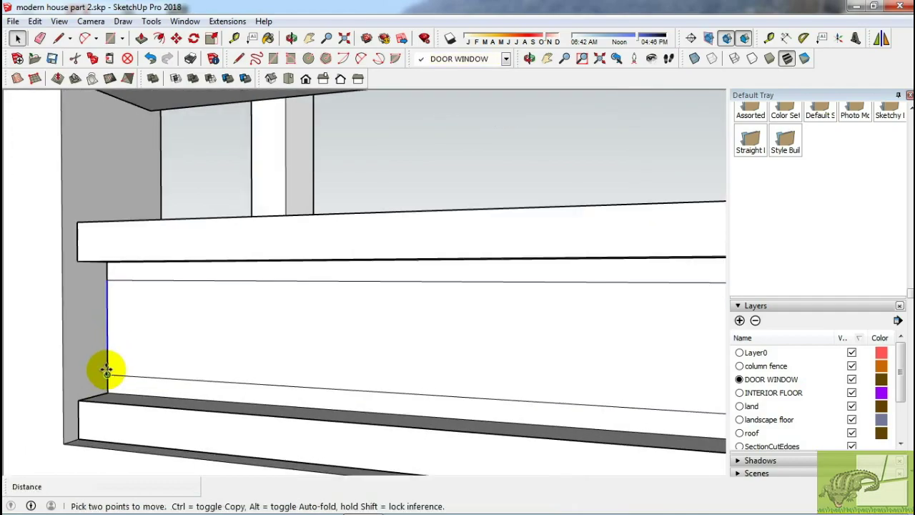
left_click(132, 377)
scroll(129, 367, "down", 3)
- Turn the wall box into a component and open it for editing
key("space")
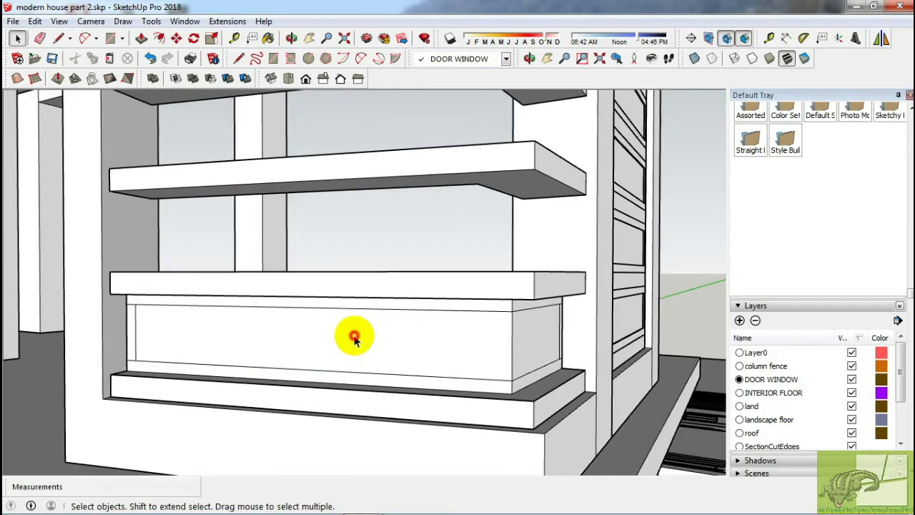
triple_click(358, 337)
right_click(400, 215)
left_click(408, 219)
left_click(477, 403)
double_click(327, 343)
- Draw a line from the wall corner down to its bottom edge to mark the end post
mouse_move(327, 343)
middle_mouse_down()
mouse_move(439, 364)
mouse_move(547, 420)
mouse_move(371, 330)
mouse_move(422, 290)
middle_mouse_up()
scroll(455, 233, "up", 3)
mouse_move(455, 233)
middle_mouse_down()
mouse_move(403, 239)
mouse_move(368, 269)
middle_mouse_up()
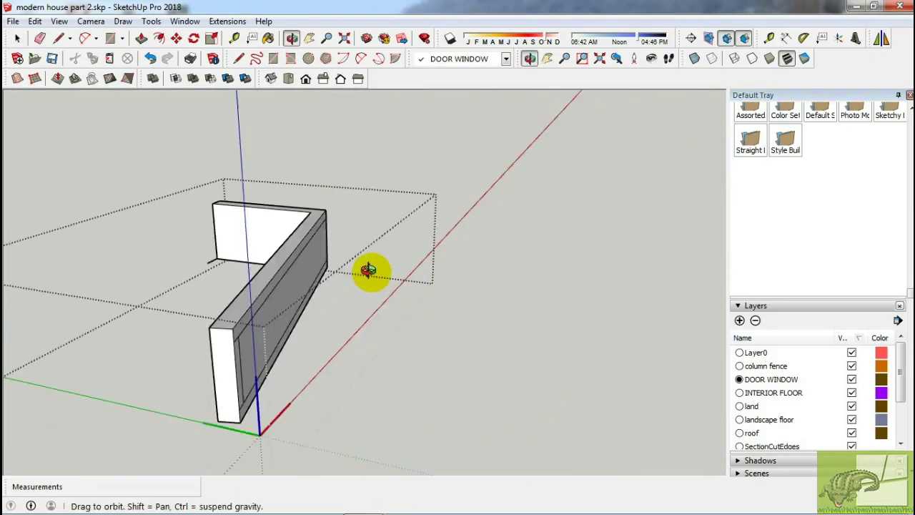
scroll(368, 269, "up", 3)
scroll(326, 302, "up", 2)
key("e")
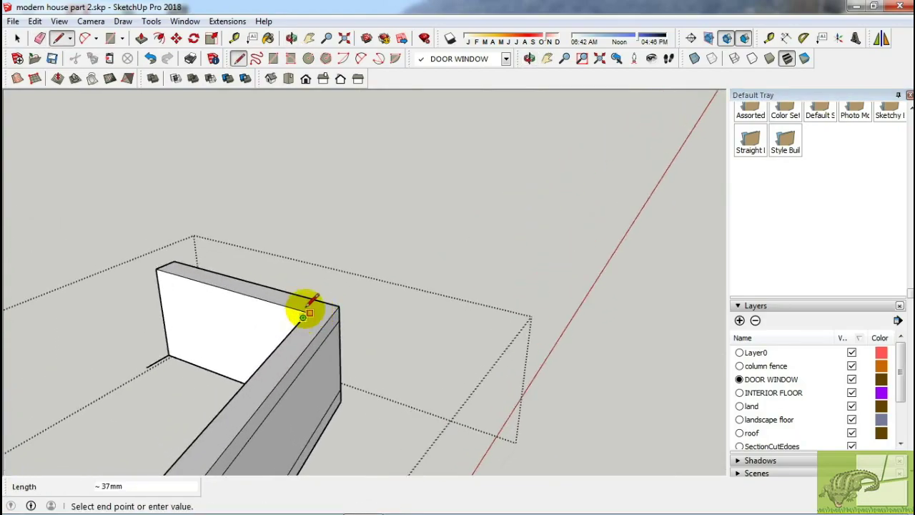
middle_click_drag(307, 300, 249, 285)
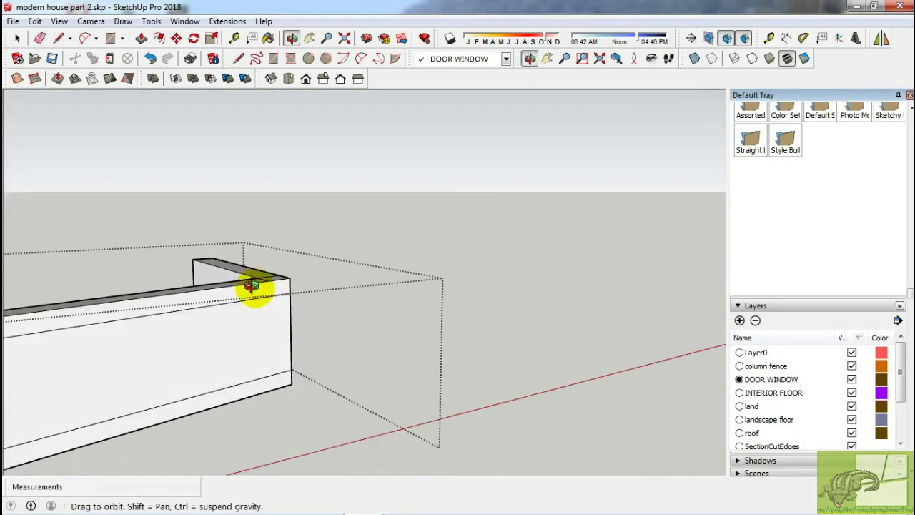
key("l")
left_click(267, 307)
left_click(272, 410)
mouse_move(273, 409)
middle_mouse_down()
mouse_move(423, 400)
mouse_move(72, 267)
middle_mouse_up()
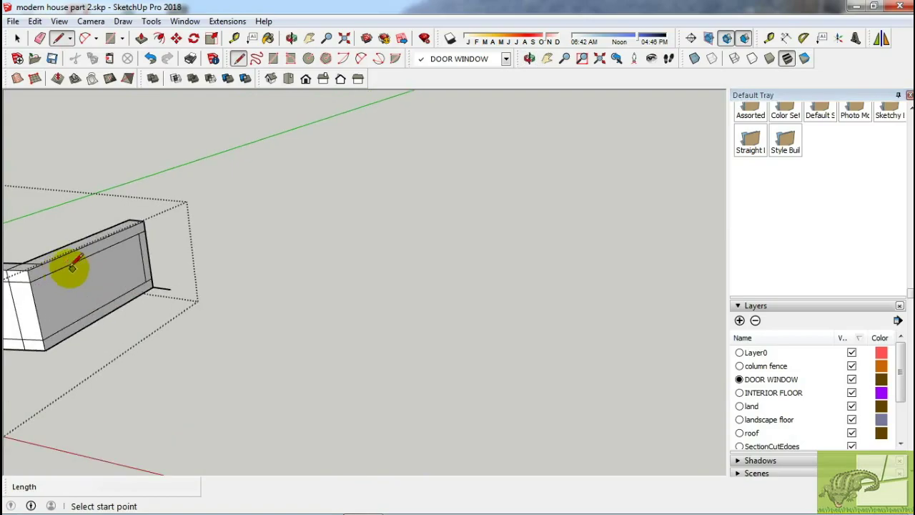
mouse_move(57, 332)
middle_mouse_down()
mouse_move(116, 353)
mouse_move(159, 333)
mouse_move(276, 341)
mouse_move(673, 292)
mouse_move(443, 265)
mouse_move(328, 270)
mouse_move(637, 282)
mouse_move(551, 298)
mouse_move(300, 279)
mouse_move(404, 359)
mouse_move(358, 333)
mouse_move(357, 372)
mouse_move(175, 398)
mouse_move(210, 306)
mouse_move(139, 257)
mouse_move(179, 251)
mouse_move(244, 273)
mouse_move(274, 348)
mouse_move(419, 265)
mouse_move(376, 247)
middle_mouse_up()
- Select the wall piece and inspect the rail and window frame from a new angle
key("space")
left_click(643, 275)
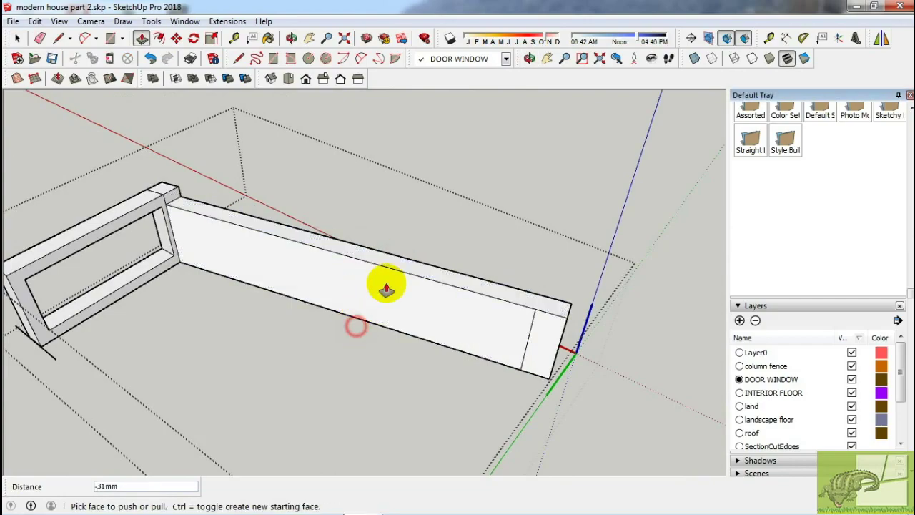
mouse_move(537, 284)
middle_mouse_down()
mouse_move(41, 255)
mouse_move(296, 300)
mouse_move(132, 335)
mouse_move(278, 328)
mouse_move(321, 362)
mouse_move(312, 349)
mouse_move(639, 307)
mouse_move(288, 323)
middle_mouse_up()
key("l")
key("Escape")
scroll(127, 316, "up", 3)
- Copy the long rail's top face onto the frame top and push/pull it into a top bar
key("space")
left_click(168, 300)
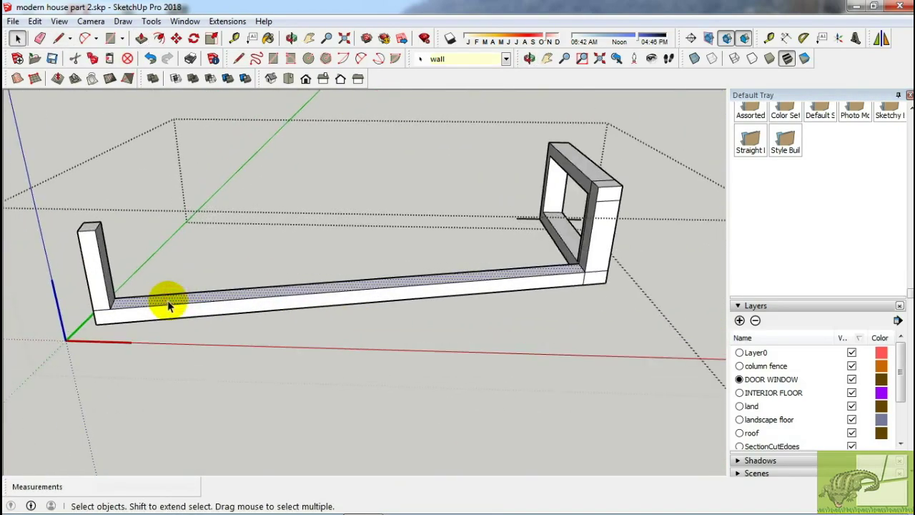
left_click(97, 227)
mouse_move(98, 227)
middle_mouse_down()
mouse_move(327, 210)
mouse_move(510, 220)
middle_mouse_up()
key("p")
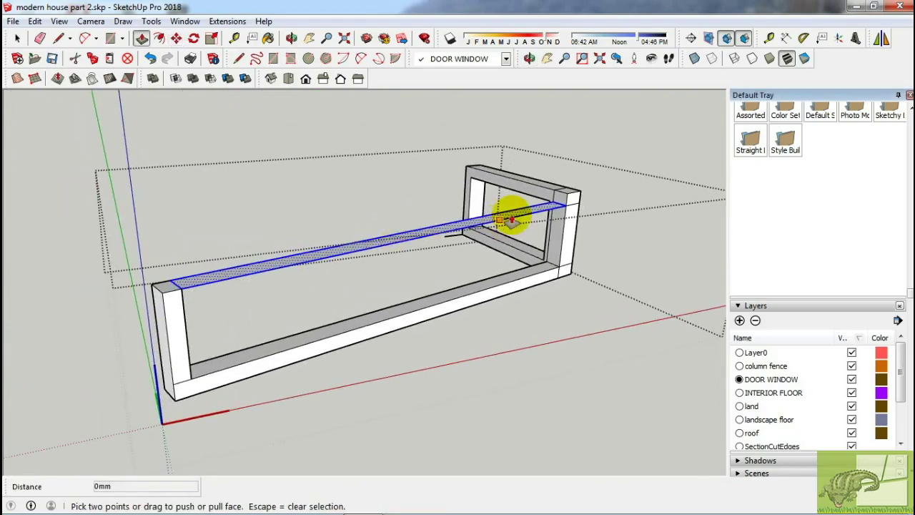
left_click(183, 274)
- Move in close to the house and draw a line ending at the frame corner
key("space")
mouse_move(182, 273)
middle_mouse_down()
mouse_move(143, 286)
mouse_move(399, 255)
mouse_move(373, 251)
middle_mouse_up()
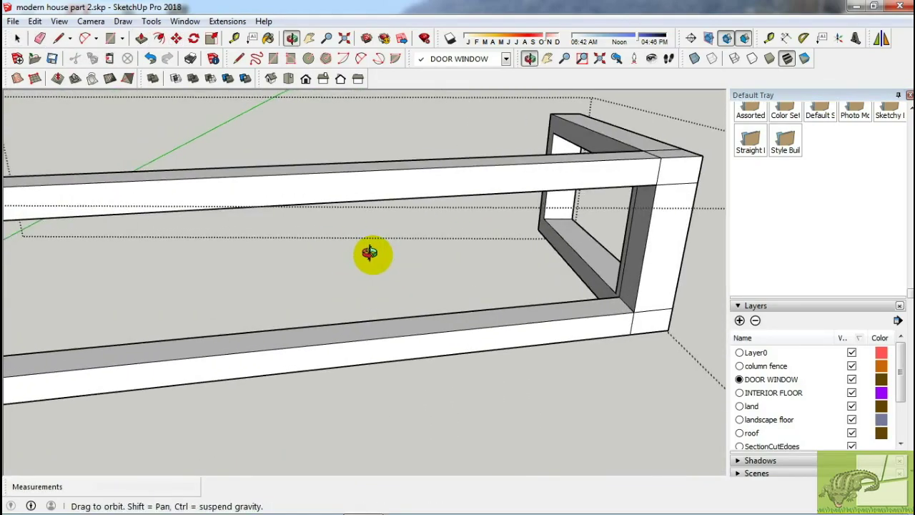
scroll(221, 249, "down", 3)
mouse_move(221, 249)
middle_mouse_down()
mouse_move(310, 241)
mouse_move(118, 251)
mouse_move(383, 239)
mouse_move(214, 281)
middle_mouse_up()
key("space")
key("l")
left_click(509, 261)
middle_click_drag(510, 261, 510, 204)
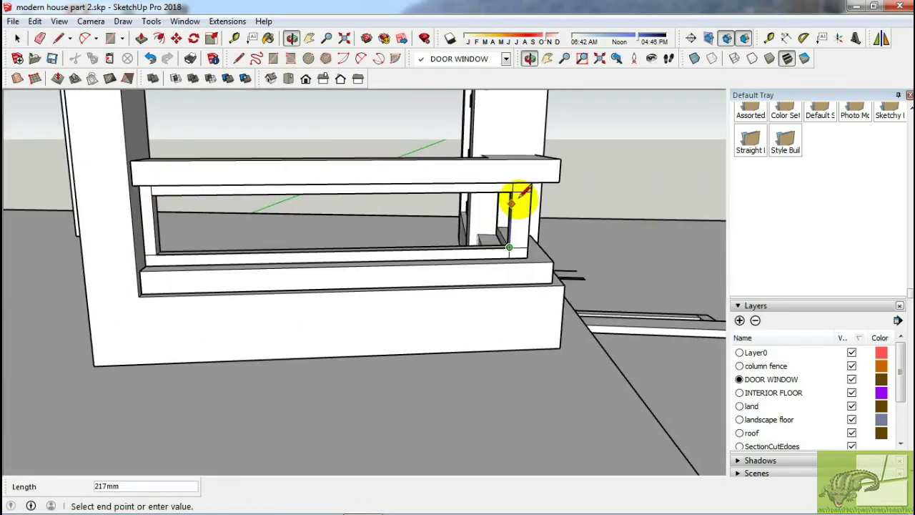
mouse_move(157, 236)
middle_mouse_down()
mouse_move(490, 225)
mouse_move(278, 259)
mouse_move(281, 322)
middle_mouse_up()
- Select all of the box's geometry and make it a group
key("p")
key("space")
triple_click(265, 265)
right_click(286, 255)
left_click(327, 379)
- Move the group into the house opening and draw a rectangle pane across the window opening
scroll(236, 338, "up", 3)
key("m")
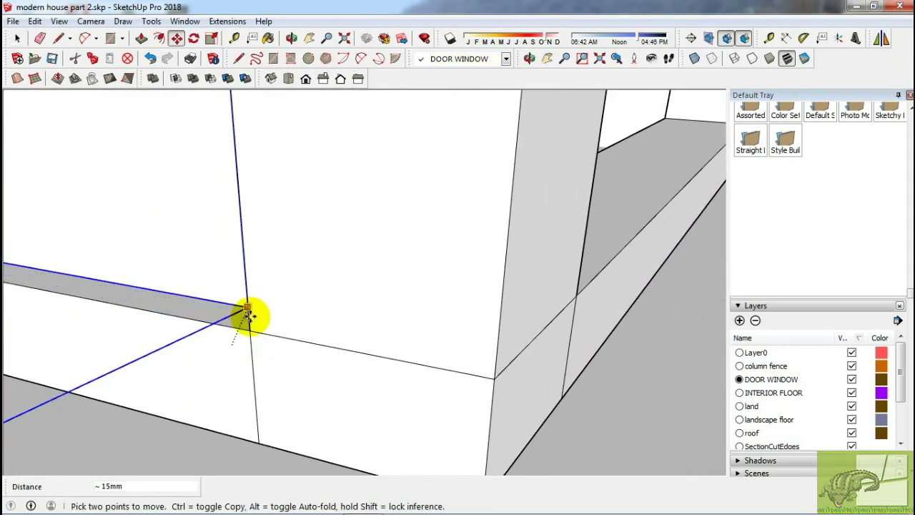
left_click(243, 329)
scroll(250, 327, "down", 3)
mouse_move(262, 326)
middle_mouse_down()
mouse_move(541, 321)
mouse_move(267, 267)
mouse_move(285, 309)
middle_mouse_up()
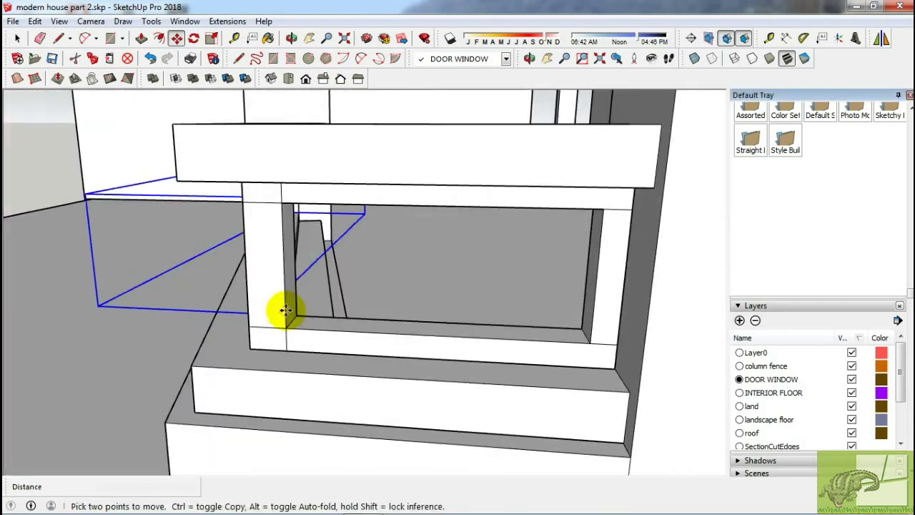
left_click(604, 209)
mouse_move(603, 208)
middle_mouse_down()
mouse_move(608, 286)
mouse_move(546, 269)
mouse_move(439, 293)
middle_mouse_up()
- Push/pull the pane into a 12mm panel, make it a component, and select the window geometry
key("p")
key("space")
right_click(429, 272)
left_click(479, 380)
left_click(474, 400)
mouse_move(474, 401)
middle_mouse_down()
mouse_move(374, 354)
mouse_move(385, 365)
mouse_move(358, 337)
middle_mouse_up()
key("m")
key("space")
triple_click(293, 321)
- Group the selected window geometry and inspect the new group
right_click(292, 52)
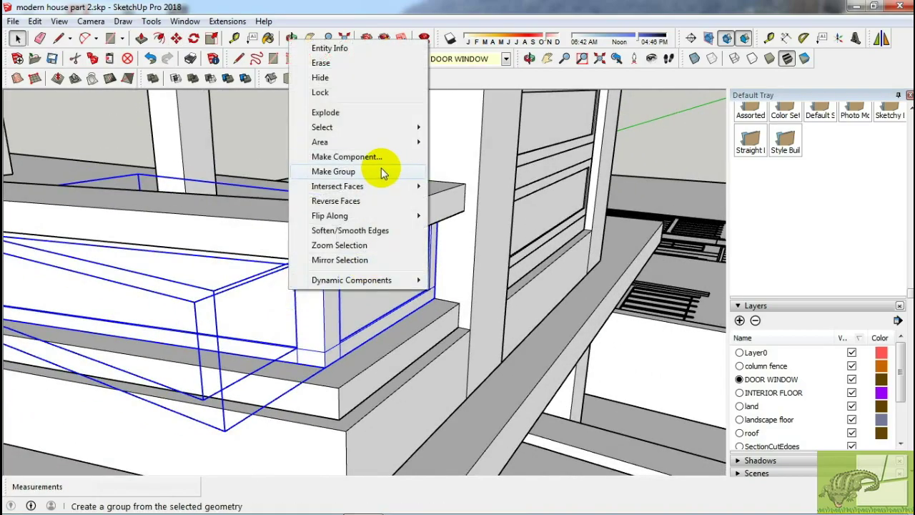
left_click(381, 174)
middle_click_drag(381, 173, 368, 228)
scroll(379, 228, "up", 5)
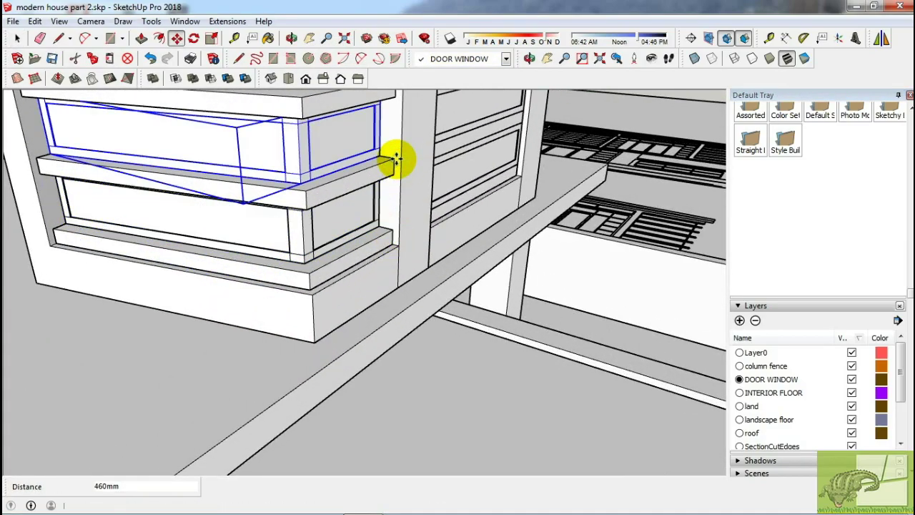
scroll(397, 159, "down", 5)
middle_click_drag(388, 153, 374, 238)
scroll(369, 262, "up", 5)
- Copy the window group into the corner tower's top-storey opening and scale it to fit
key("space")
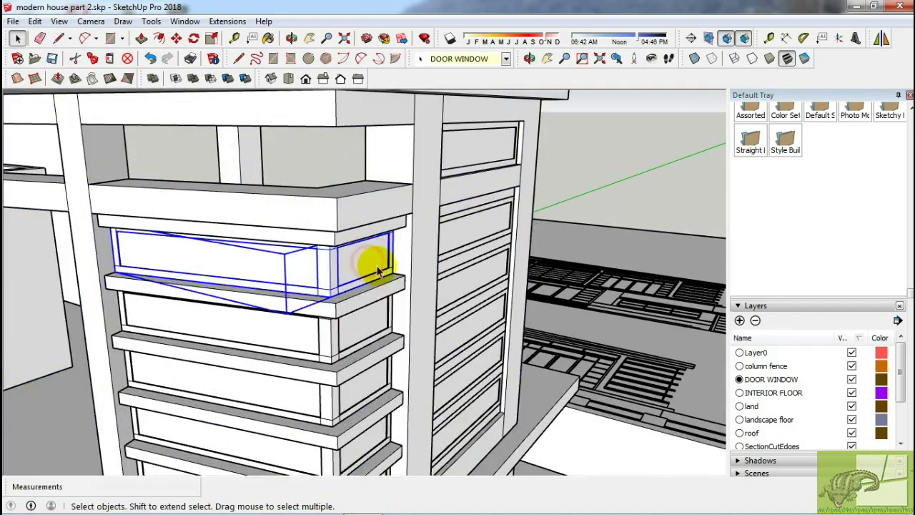
key("m")
mouse_move(410, 262)
middle_mouse_down()
mouse_move(419, 152)
mouse_move(393, 245)
middle_mouse_up()
left_click(392, 159)
key("s")
mouse_move(284, 177)
middle_mouse_down()
mouse_move(713, 194)
mouse_move(666, 193)
middle_mouse_up()
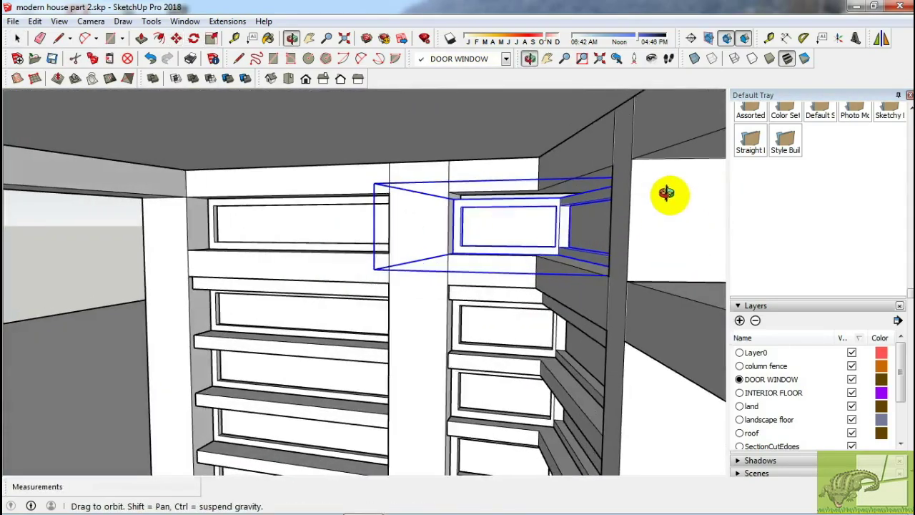
mouse_move(528, 195)
middle_mouse_down()
mouse_move(612, 210)
mouse_move(643, 258)
mouse_move(684, 167)
mouse_move(647, 192)
mouse_move(564, 211)
mouse_move(171, 274)
middle_mouse_up()
key("space")
mouse_move(317, 259)
middle_mouse_down()
mouse_move(379, 339)
mouse_move(403, 298)
mouse_move(390, 284)
mouse_move(484, 402)
middle_mouse_up()
- Draw a small rectangle on the ground and raise it into a post
key("l")
scroll(480, 406, "up", 2)
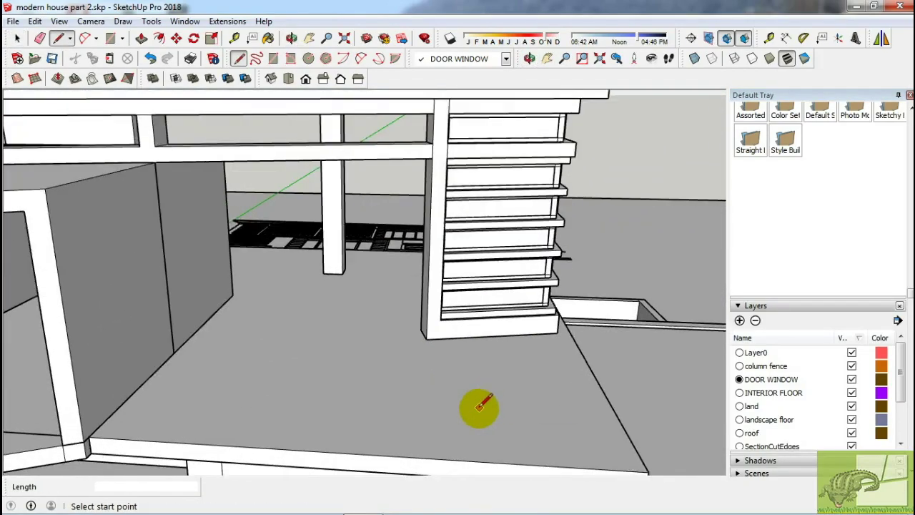
scroll(480, 427, "up", 2)
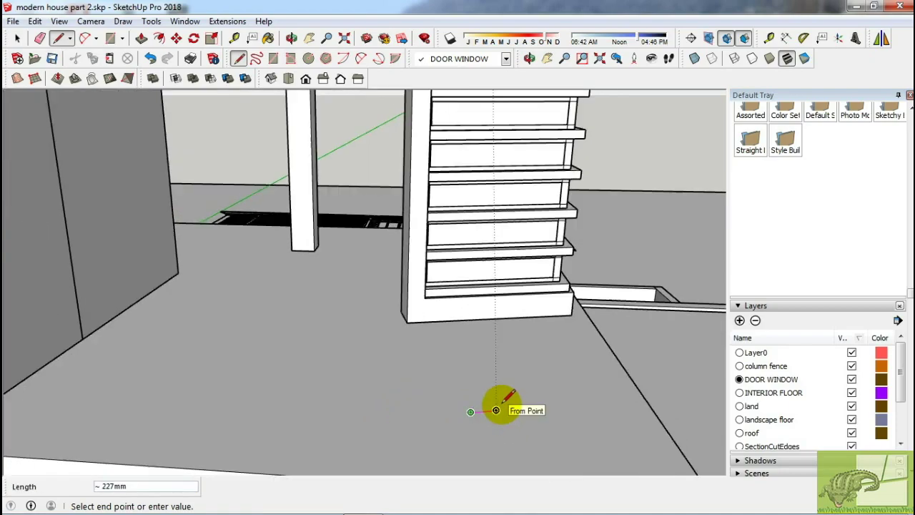
scroll(482, 448, "up", 2)
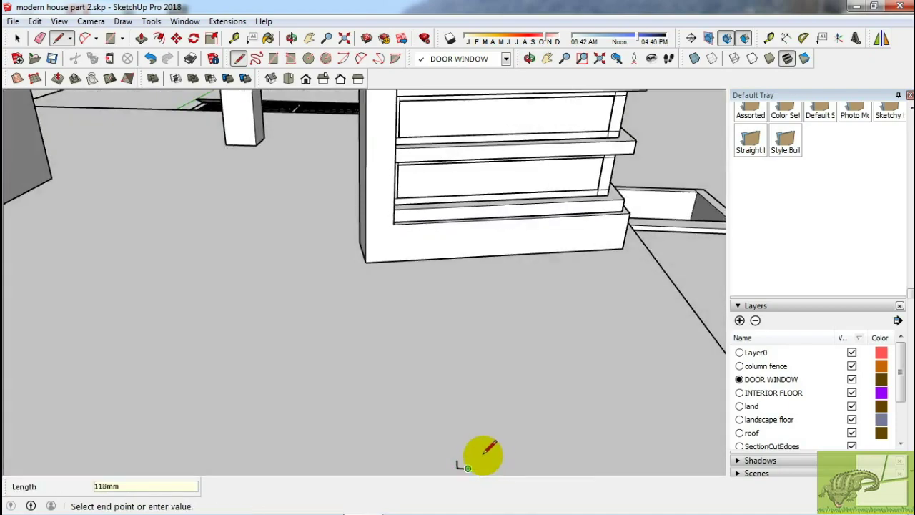
mouse_move(467, 467)
middle_mouse_down()
mouse_move(478, 419)
mouse_move(459, 438)
mouse_move(466, 423)
middle_mouse_up()
left_click(447, 429)
key("space")
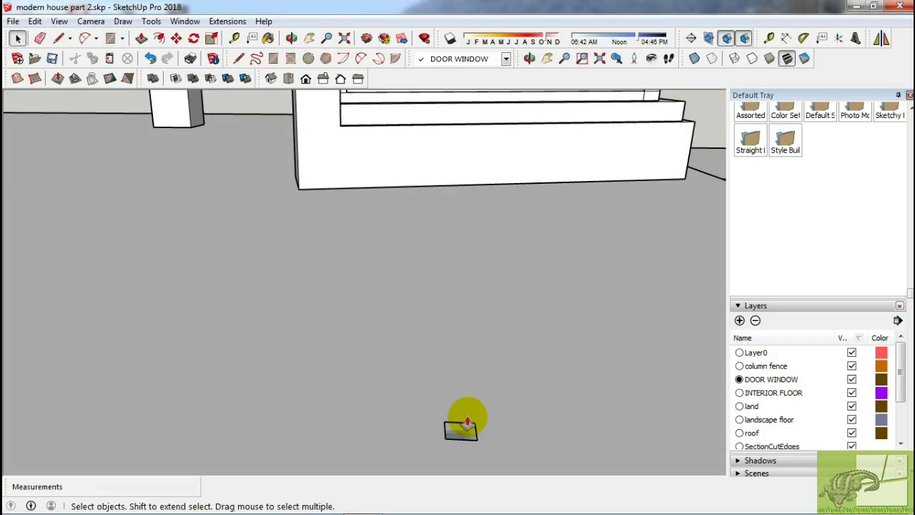
left_click(456, 336)
- Make the post a component
key("space")
triple_click(466, 314)
right_click(466, 314)
left_click(510, 200)
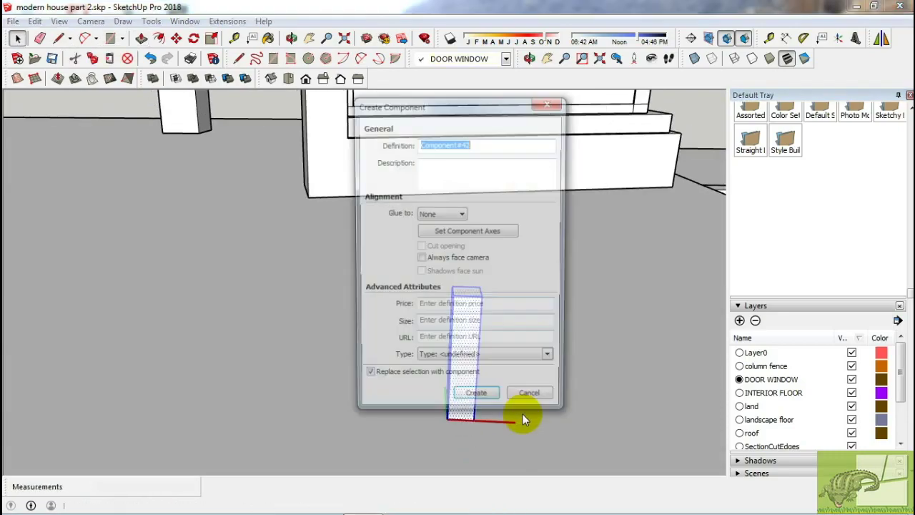
left_click(476, 391)
middle_click_drag(509, 388, 494, 398)
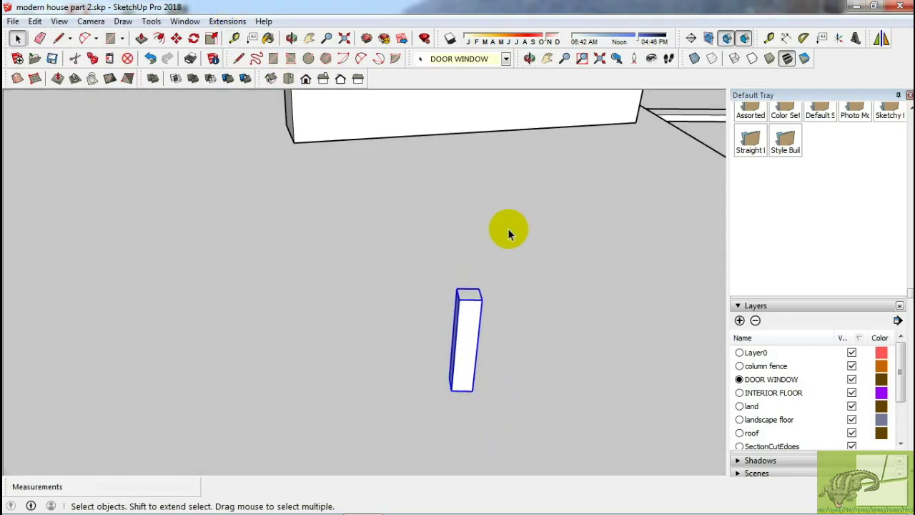
- Rotate and copy the post into bars, placing one lower on the post
key("q")
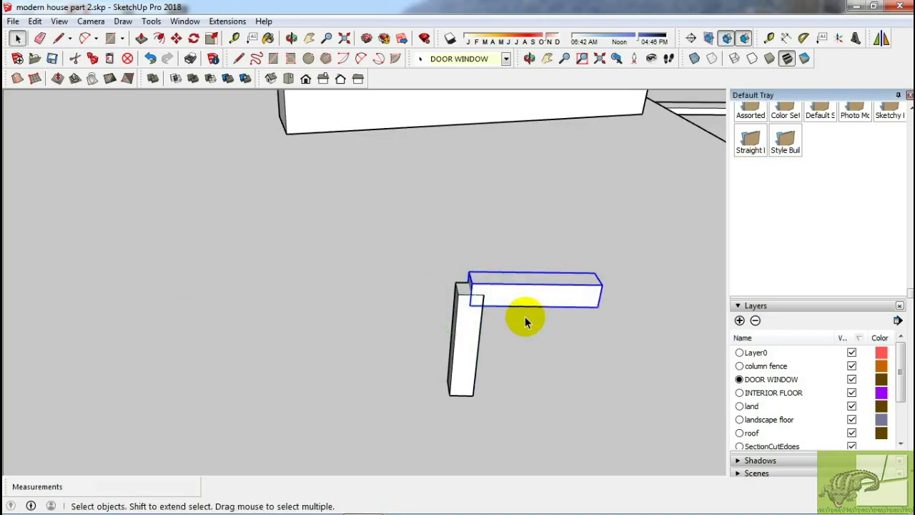
middle_click_drag(453, 303, 353, 313)
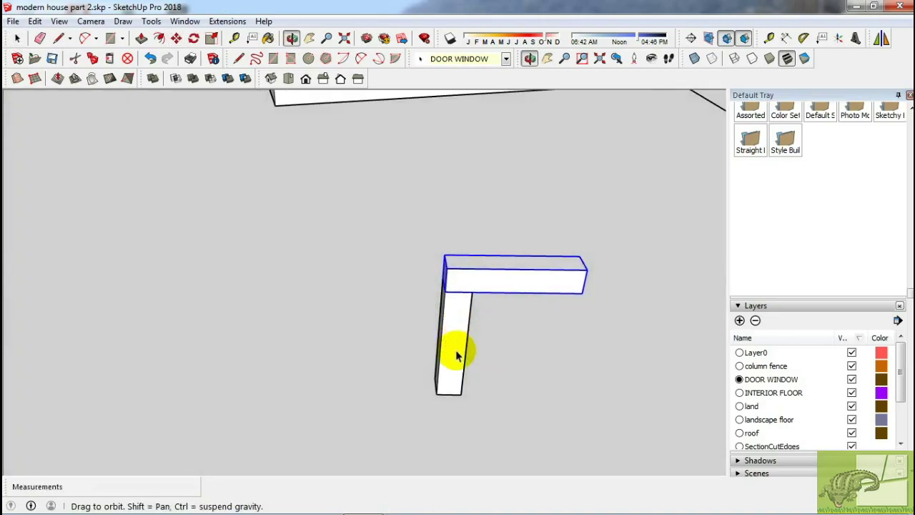
middle_click_drag(422, 320, 409, 285)
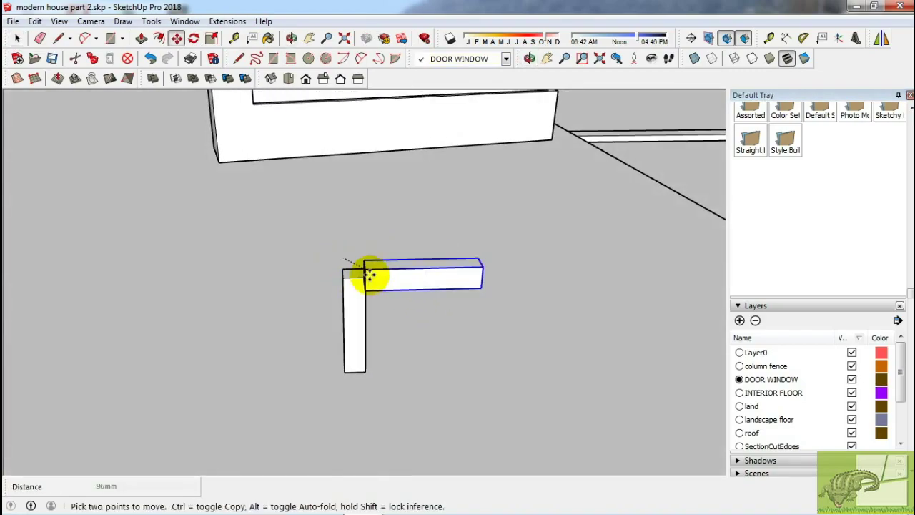
scroll(368, 275, "up", 2)
scroll(364, 273, "up", 2)
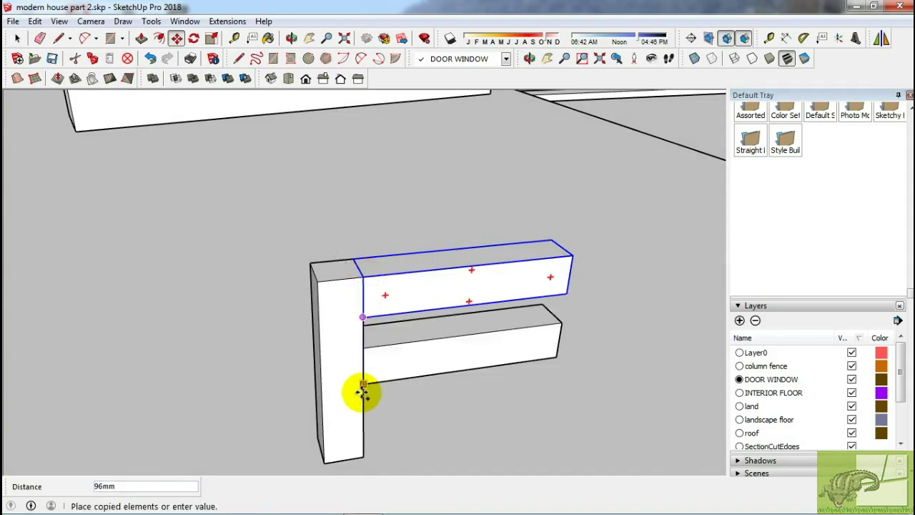
left_click(364, 456)
scroll(367, 364, "down", 2)
key("space")
type("400")
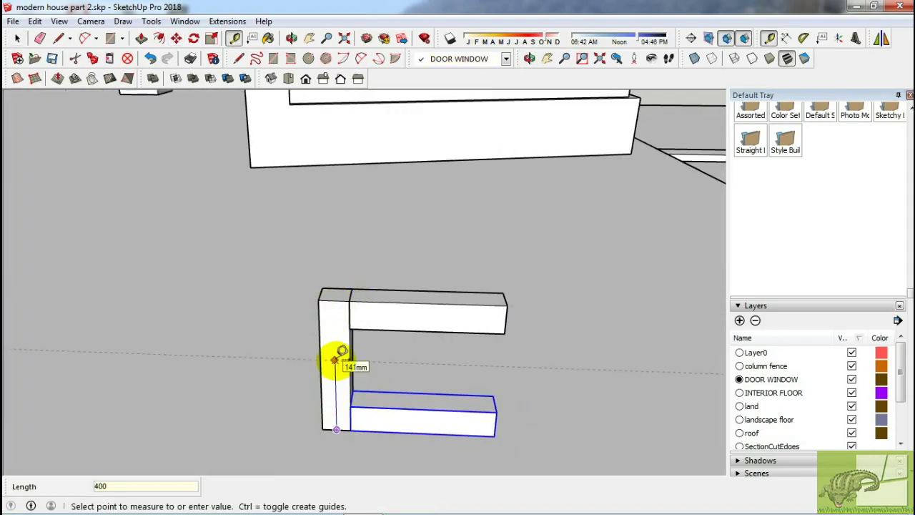
key("space")
- Edit the post component and extend its top upward
double_click(337, 286)
key("p")
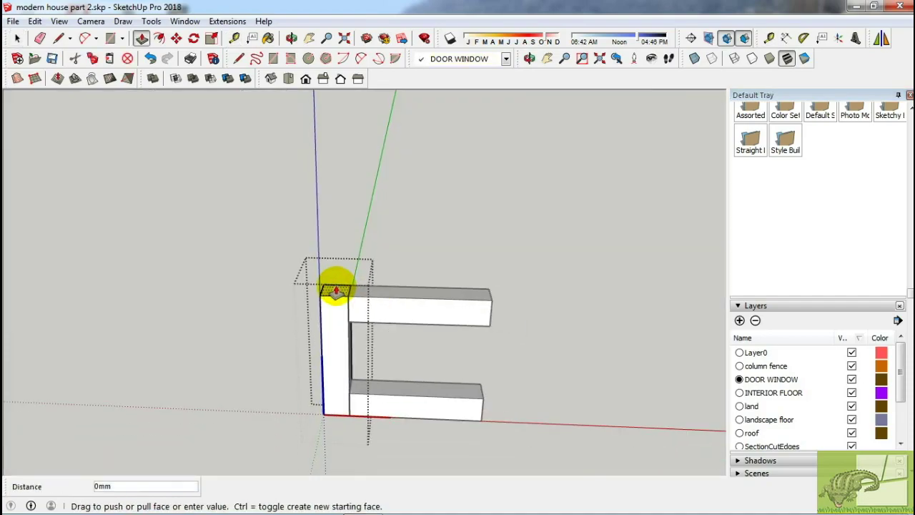
middle_click_drag(336, 289, 410, 207)
left_click(496, 180)
key("space")
key("Escape")
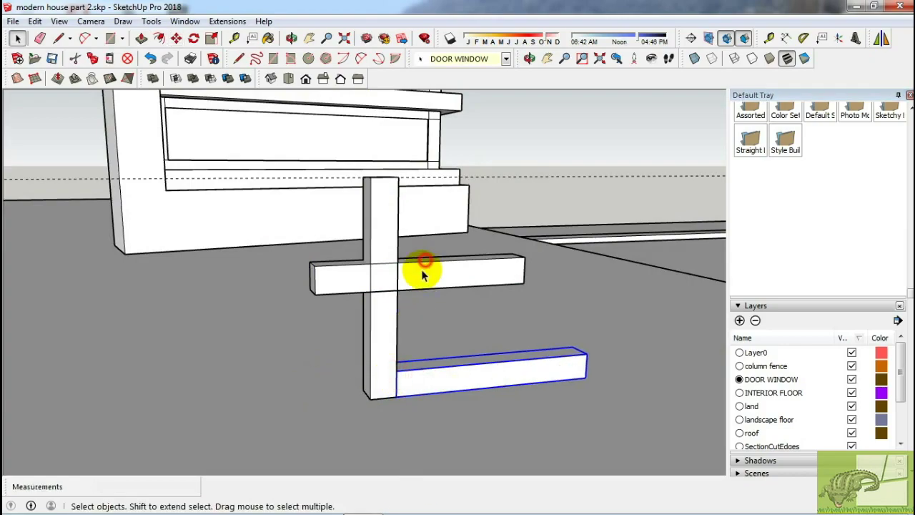
- Copy the upright post onto the open side to close the square frame
scroll(397, 263, "down", 2)
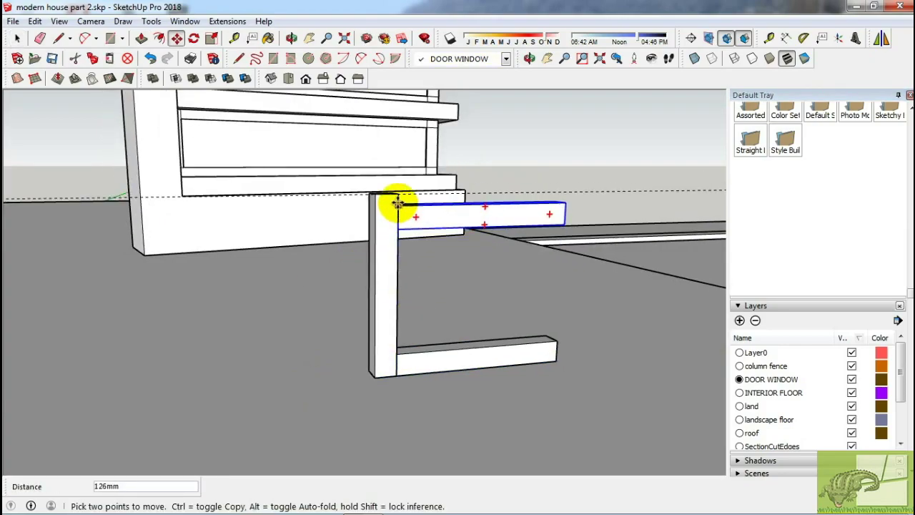
middle_click_drag(577, 220, 414, 353)
left_click(450, 300)
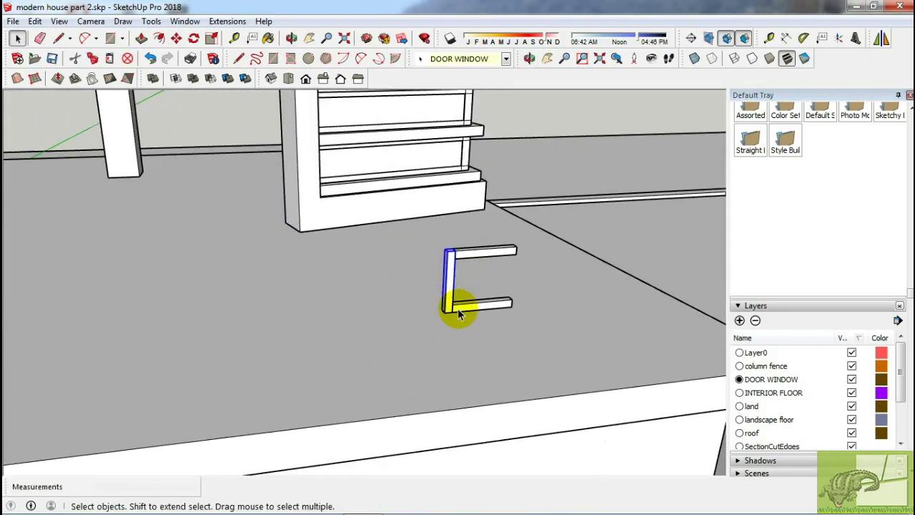
key("m")
key("space")
middle_click_drag(540, 300, 419, 214)
- Select the whole square frame and copy it toward the house's window opening
left_click_drag(419, 214, 537, 331)
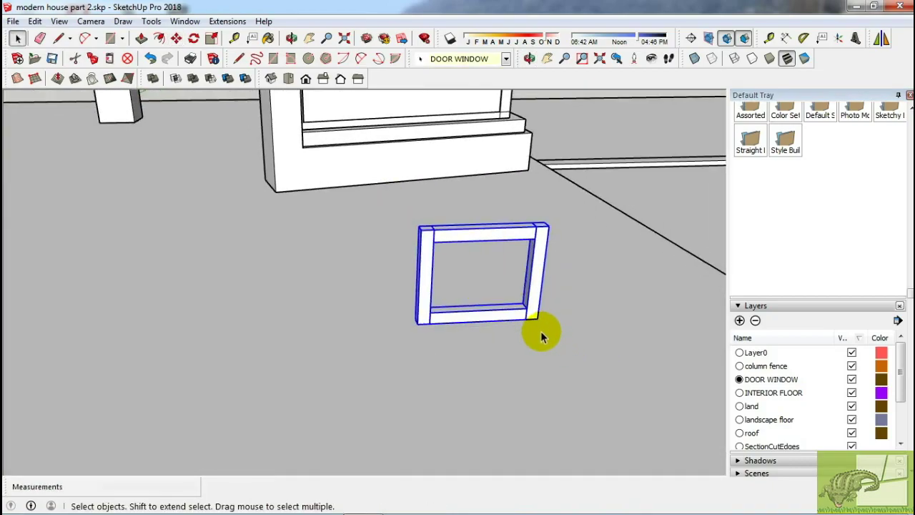
key("m")
left_click(533, 316)
key("ctrl")
middle_click_drag(527, 306, 447, 304)
- Orbit around the window frame and move the sill into position
scroll(465, 250, "up", 5)
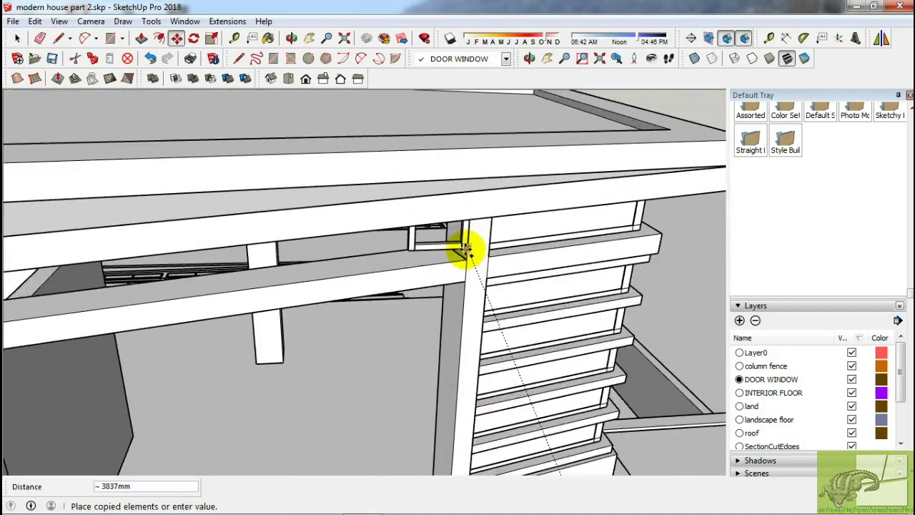
scroll(461, 266, "up", 2)
mouse_move(396, 265)
middle_mouse_down()
mouse_move(872, 224)
mouse_move(70, 322)
mouse_move(320, 274)
middle_mouse_up()
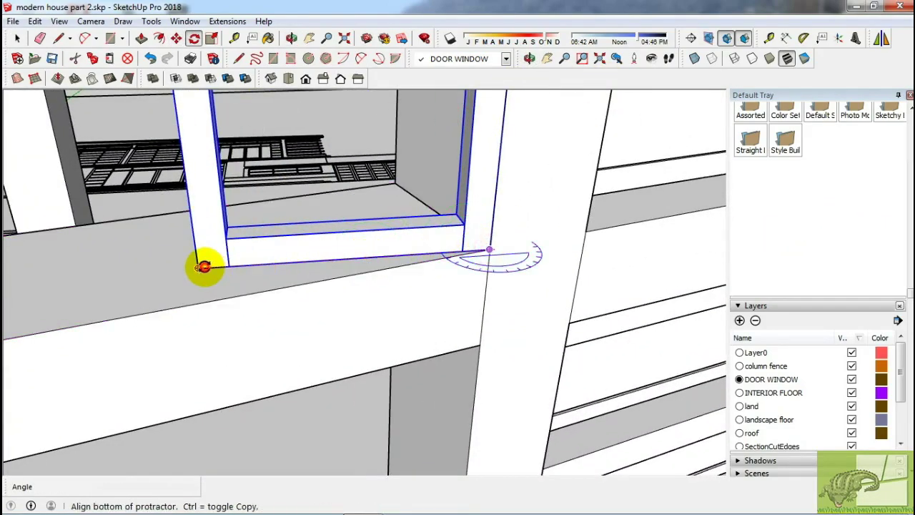
key("Escape")
mouse_move(205, 298)
middle_mouse_down()
mouse_move(163, 265)
mouse_move(415, 224)
mouse_move(521, 231)
mouse_move(133, 265)
mouse_move(373, 262)
mouse_move(547, 205)
middle_mouse_up()
key("space")
key("m")
left_click(253, 247)
left_click(133, 264)
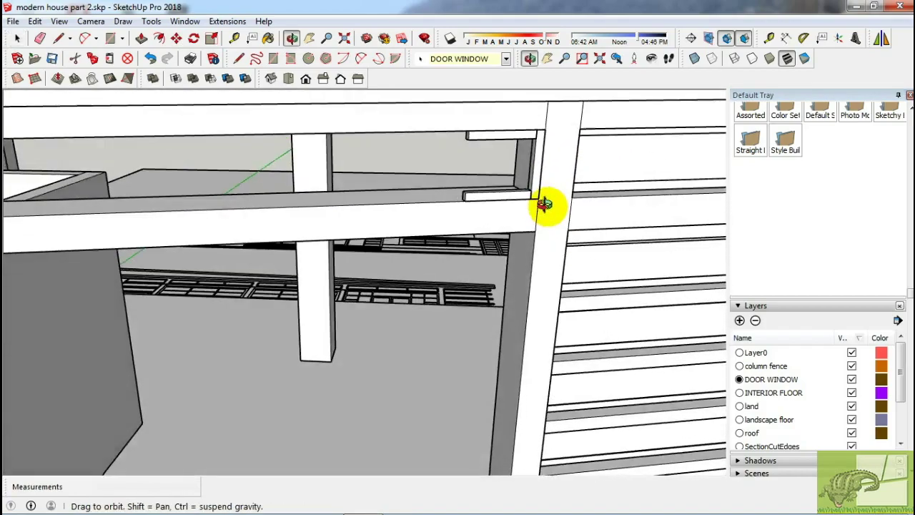
key("space")
- Group both sills and stretch them leftward about 3200 mm across the upper opening
left_click(513, 127, "shift")
right_click(513, 127)
left_click(559, 258)
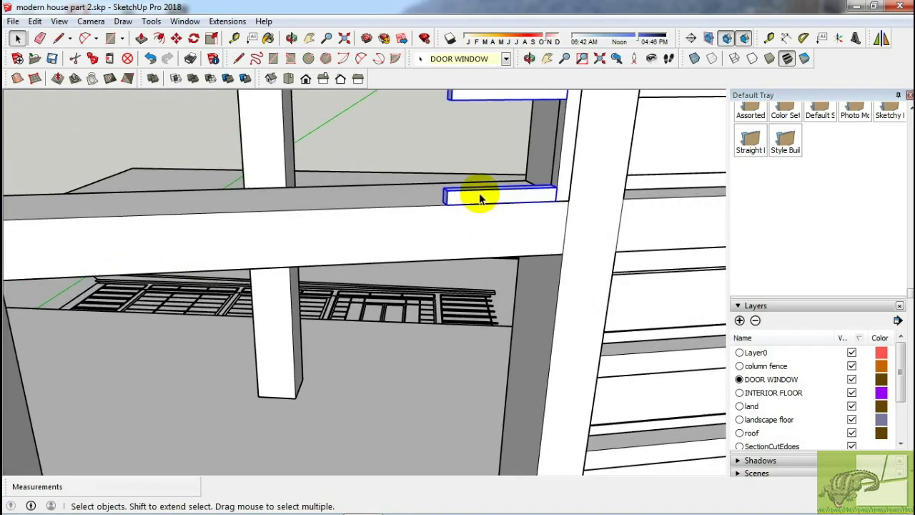
scroll(479, 196, "up", 3)
left_click_drag(444, 199, 200, 210)
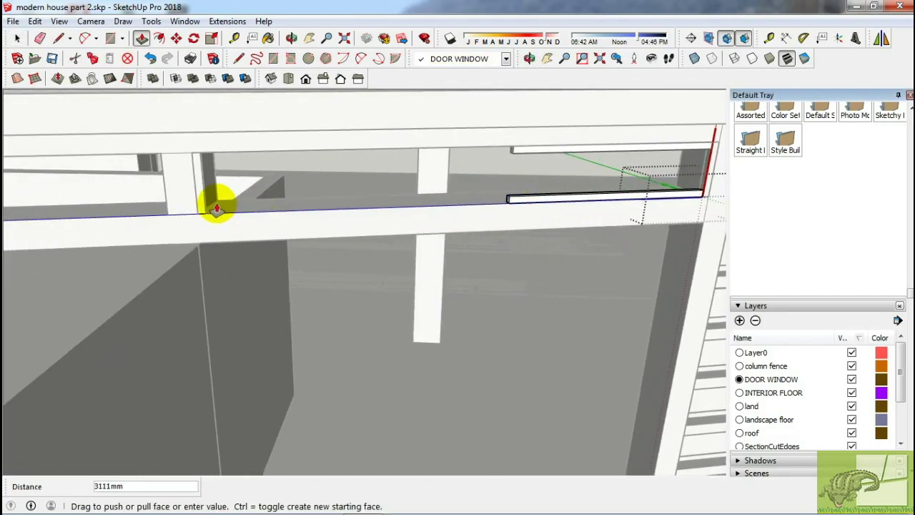
key("space")
- Move-copy a sill to the other side of the window opening
middle_click_drag(215, 224, 568, 198)
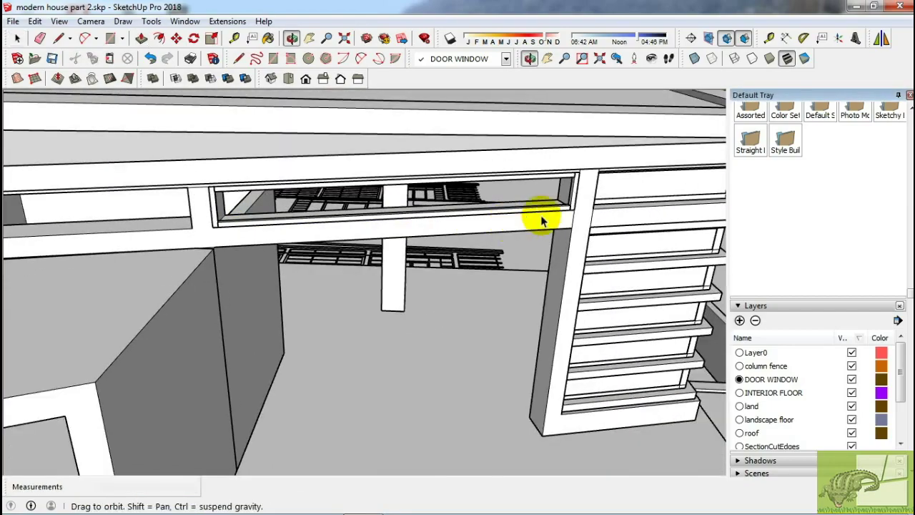
scroll(584, 255, "up", 3)
key("m")
scroll(584, 258, "down", 3)
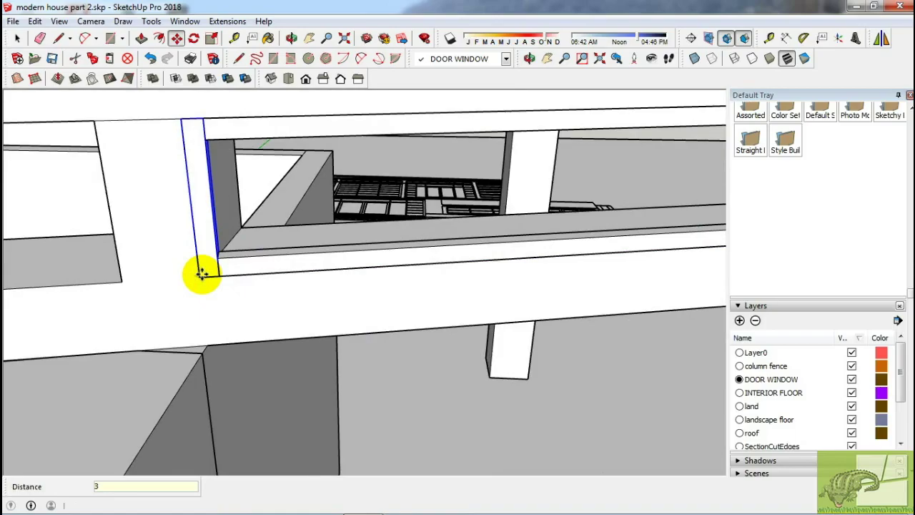
key("Return")
middle_click_drag(201, 273, 291, 245)
key("space")
- Extrude the thin vertical frame piece beside the column 50 mm
scroll(179, 286, "up", 3)
mouse_move(179, 286)
middle_mouse_down()
mouse_move(179, 235)
mouse_move(153, 245)
middle_mouse_up()
scroll(374, 221, "up", 3)
scroll(407, 222, "up", 2)
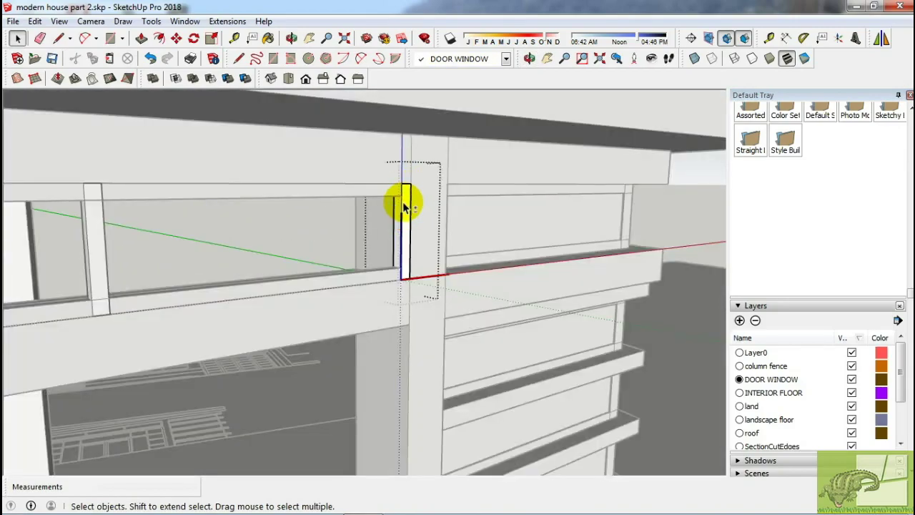
mouse_move(404, 207)
middle_mouse_down()
mouse_move(396, 272)
mouse_move(379, 229)
mouse_move(377, 263)
mouse_move(367, 241)
middle_mouse_up()
key("p")
key("Return")
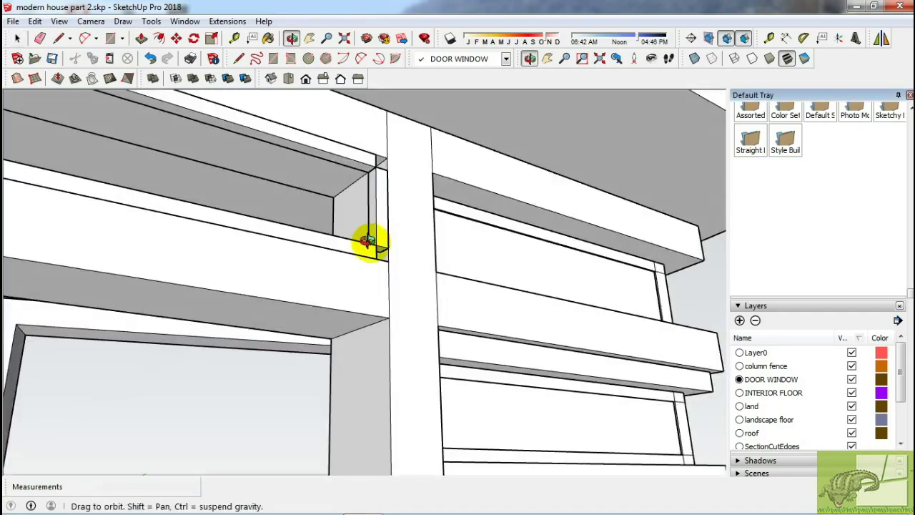
key("space")
mouse_move(363, 282)
middle_mouse_down()
mouse_move(274, 320)
mouse_move(479, 297)
middle_mouse_up()
left_click(295, 307)
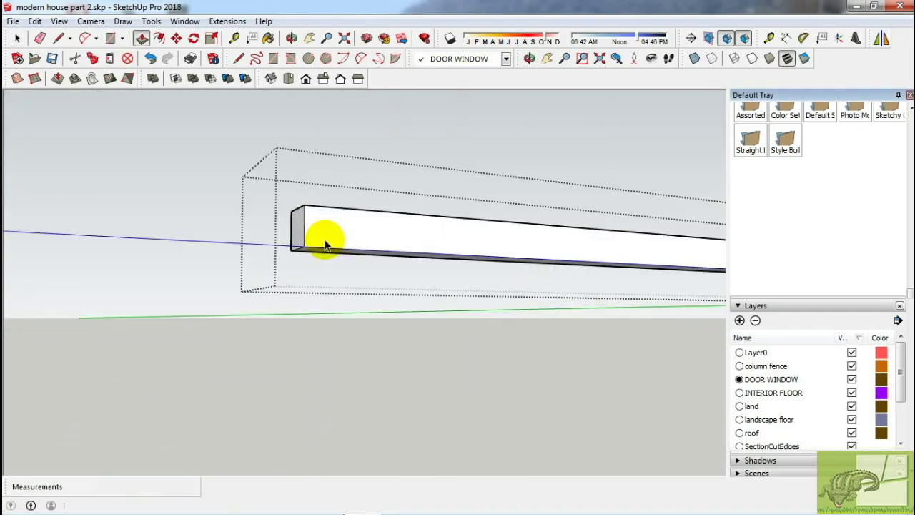
- Orbit beneath the beam down to the four small bars on the floor
scroll(325, 245, "up", 3)
scroll(351, 249, "up", 3)
scroll(490, 282, "down", 2)
mouse_move(516, 159)
middle_mouse_down()
mouse_move(387, 266)
mouse_move(363, 245)
middle_mouse_up()
scroll(429, 384, "down", 3)
scroll(490, 357, "up", 3)
middle_click_drag(490, 357, 538, 334)
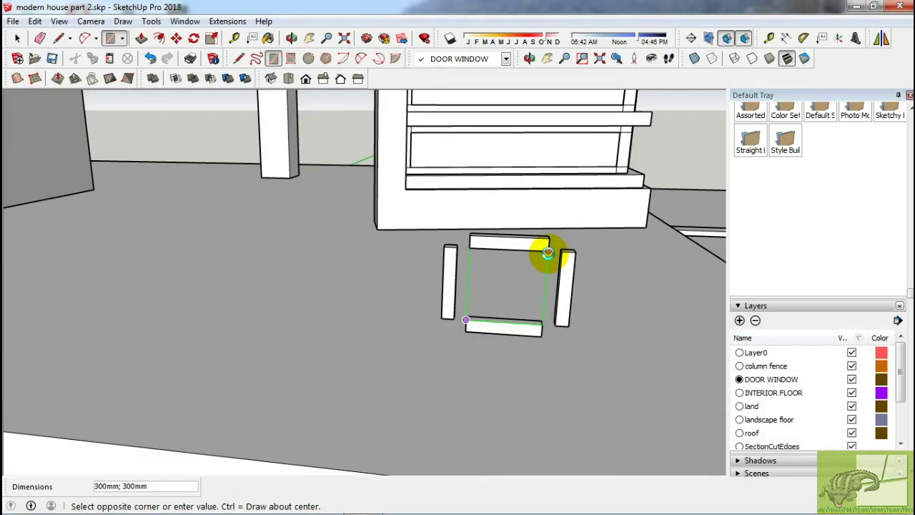
- Finish extruding the panel face and copy the framed glass panel
left_click(511, 281)
middle_click_drag(511, 281, 468, 313)
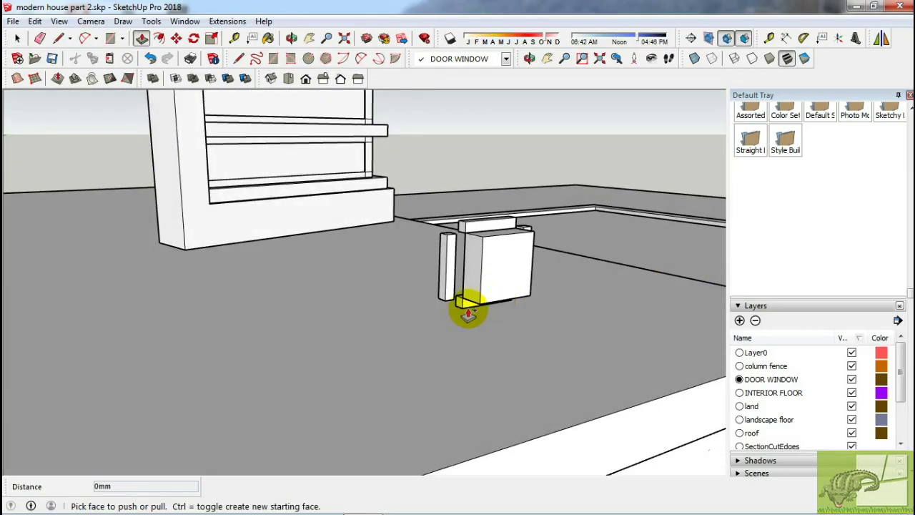
right_click(485, 264)
key("Escape")
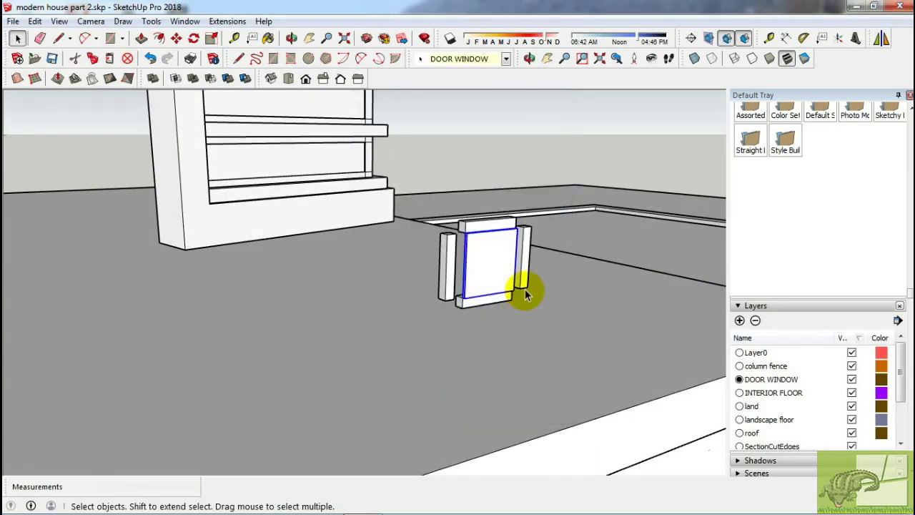
scroll(510, 286, "up", 3)
key("m")
scroll(507, 286, "down", 1)
left_click(507, 286, "ctrl")
scroll(418, 250, "down", 3)
scroll(353, 276, "up", 4)
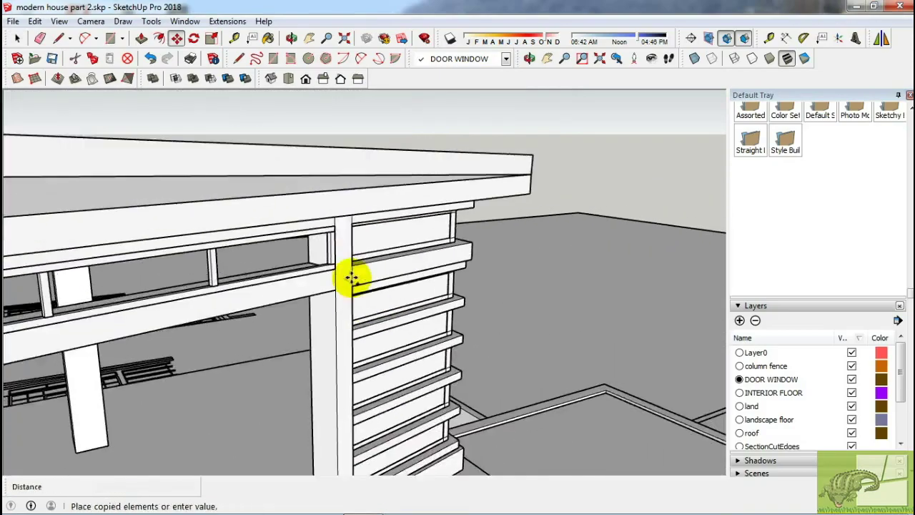
scroll(327, 290, "up", 2)
- Rotate the copied panel upright into the upper opening
key("q")
scroll(314, 300, "down", 2)
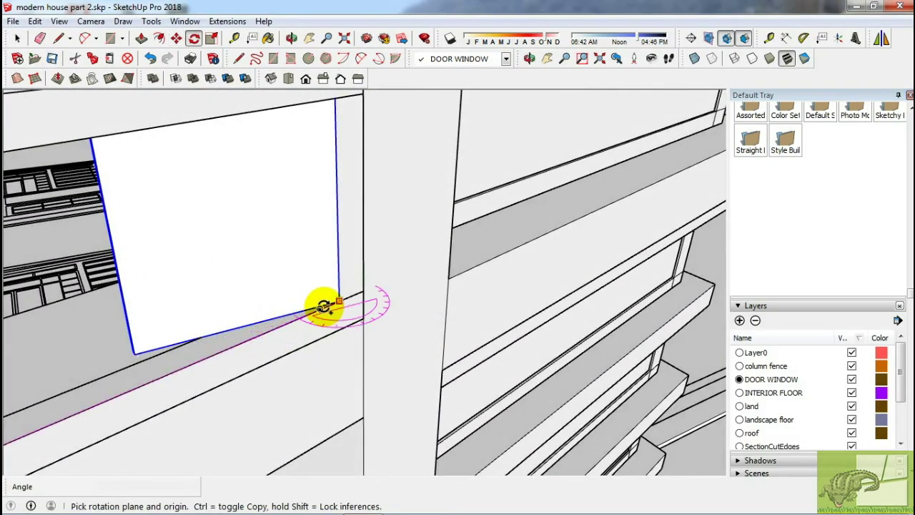
left_click(146, 371)
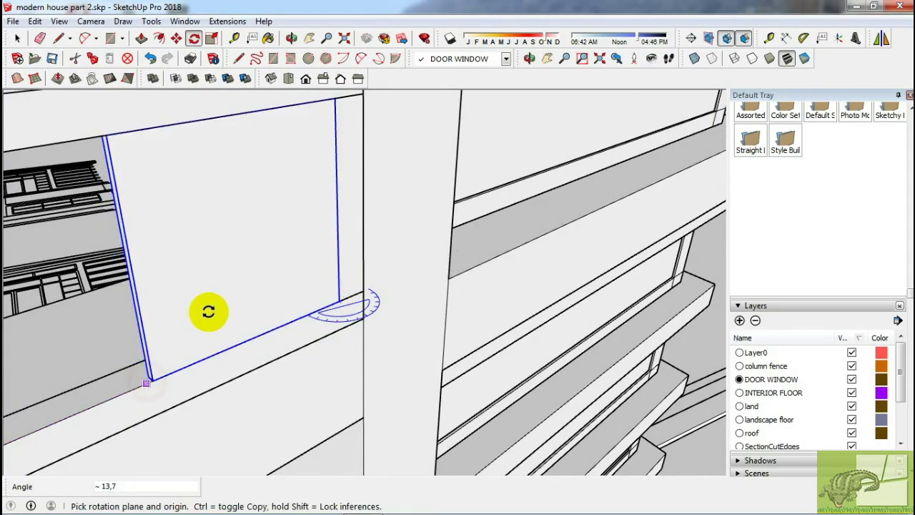
key("space")
mouse_move(208, 311)
middle_mouse_down()
mouse_move(184, 300)
mouse_move(455, 231)
middle_mouse_up()
- Widen the window about 867 mm to the left inside its group
double_click(454, 230)
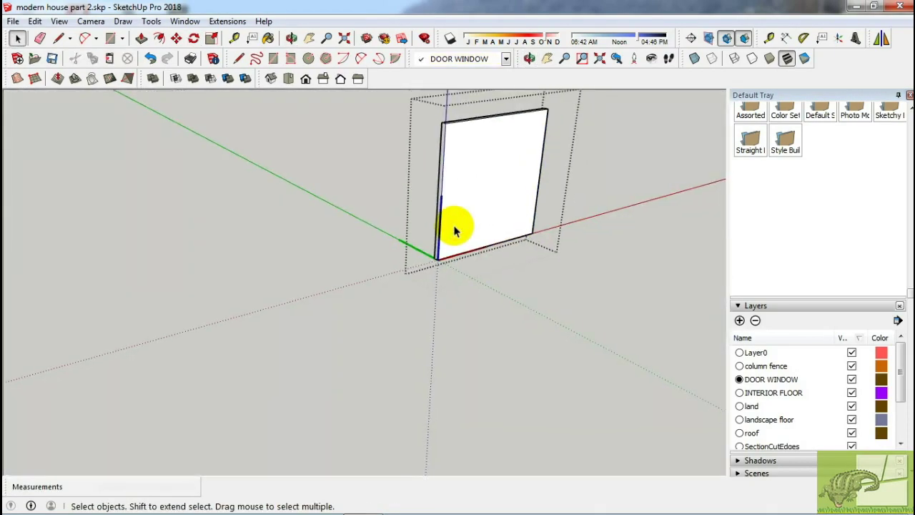
key("p")
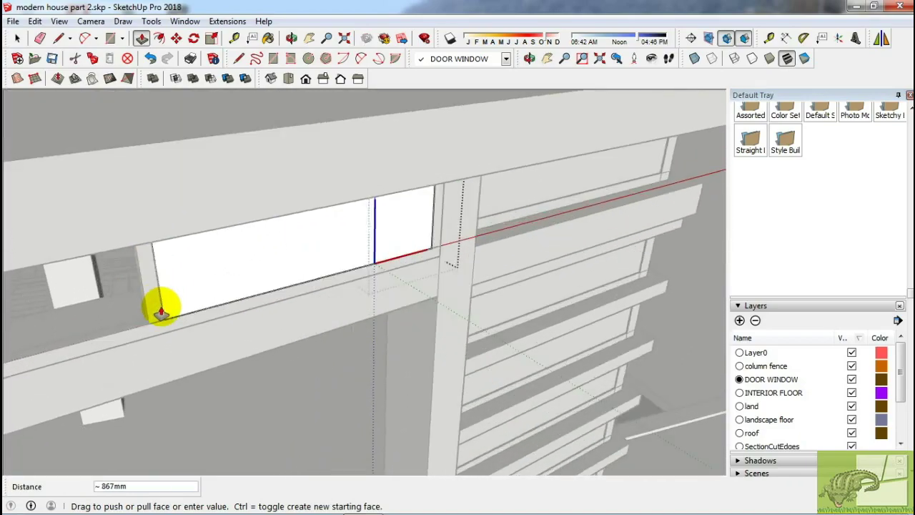
left_click(165, 323)
key("space")
- Copy the window twice along the beam so three panes fill the opening
key("Escape")
scroll(169, 363, "up", 3)
key("m")
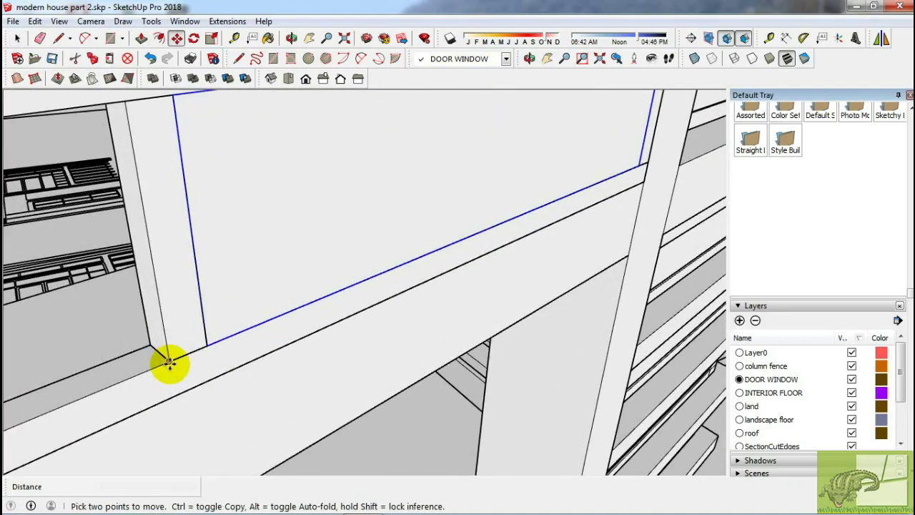
scroll(162, 357, "up", 1)
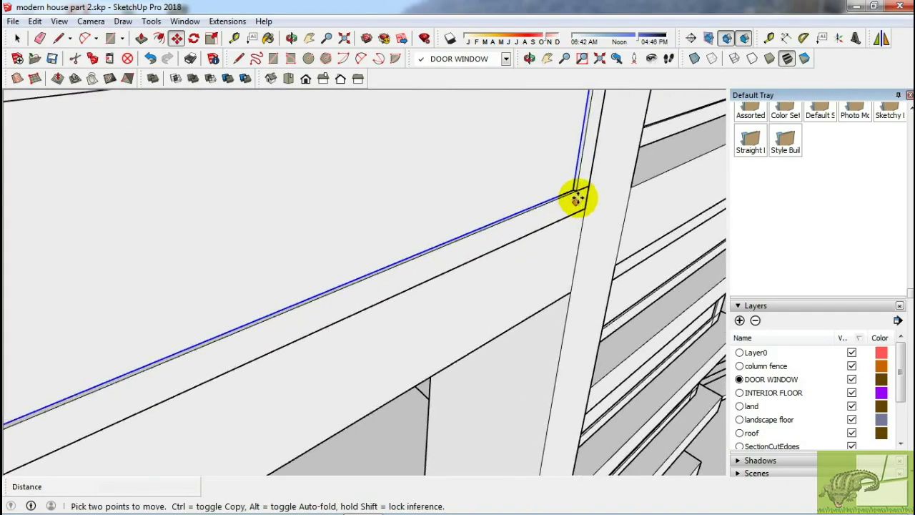
left_click(578, 197)
key("ctrl")
type("2")
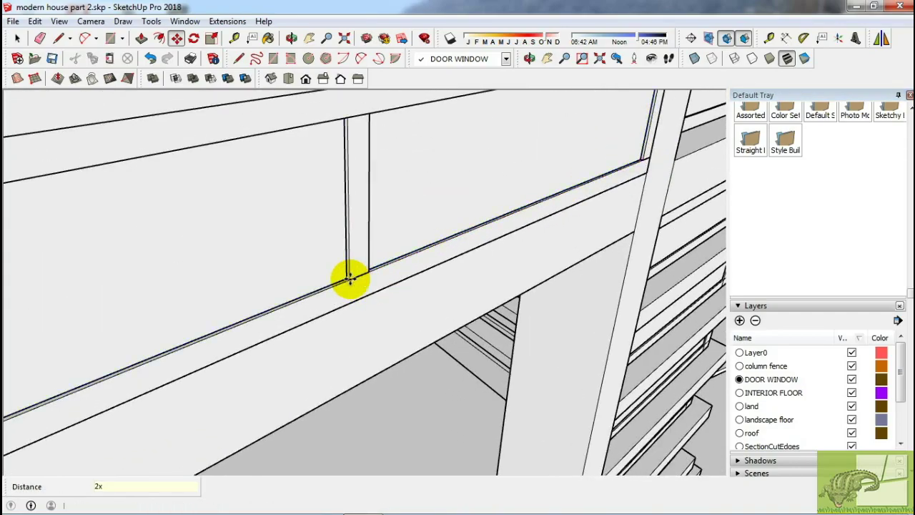
mouse_move(350, 278)
middle_mouse_down()
mouse_move(373, 265)
mouse_move(307, 261)
mouse_move(408, 250)
mouse_move(432, 237)
middle_mouse_up()
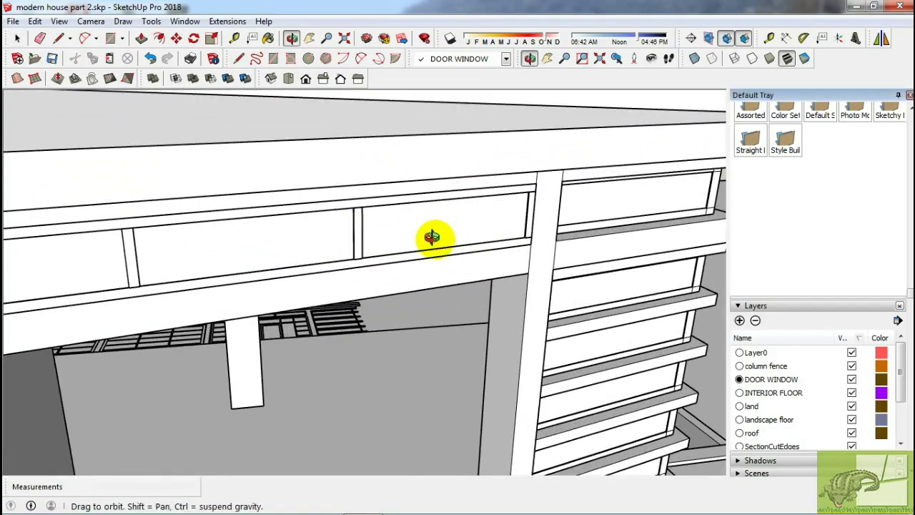
mouse_move(315, 242)
middle_mouse_down()
mouse_move(255, 255)
mouse_move(41, 253)
middle_mouse_up()
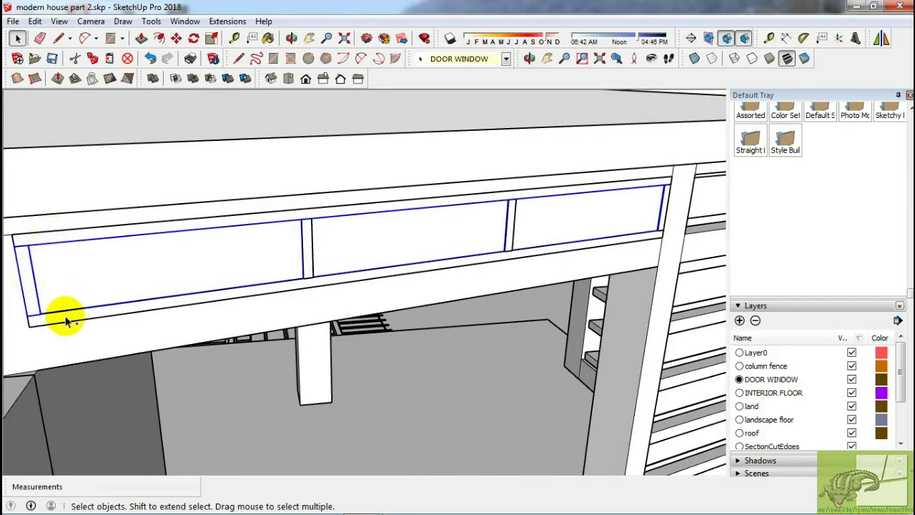
- Select the window row and orbit beneath the beam to view it
middle_click_drag(66, 320, 242, 279)
scroll(586, 221, "up", 3)
scroll(576, 228, "up", 2)
right_click(575, 227)
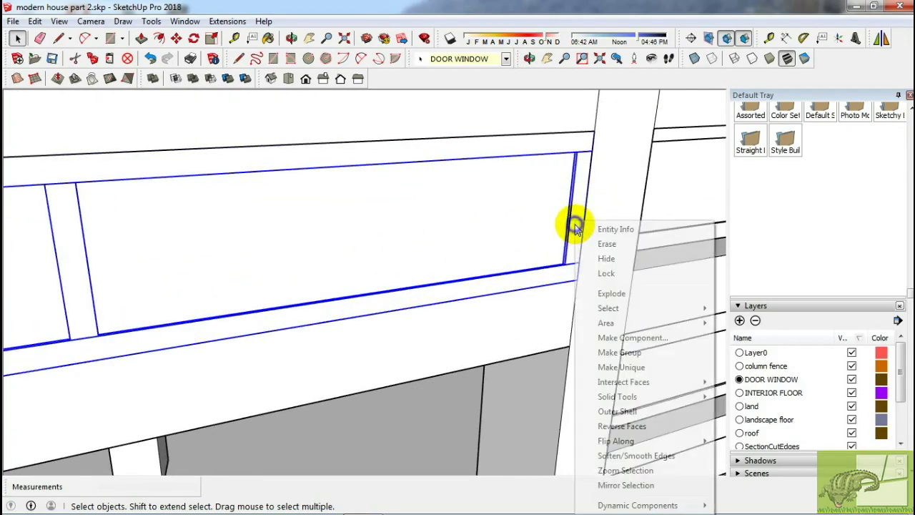
mouse_move(626, 358)
middle_mouse_down()
mouse_move(582, 296)
mouse_move(475, 300)
mouse_move(680, 296)
mouse_move(470, 300)
mouse_move(516, 293)
middle_mouse_up()
scroll(586, 302, "down", 2)
scroll(596, 316, "down", 2)
scroll(608, 347, "up", 2)
scroll(638, 364, "up", 2)
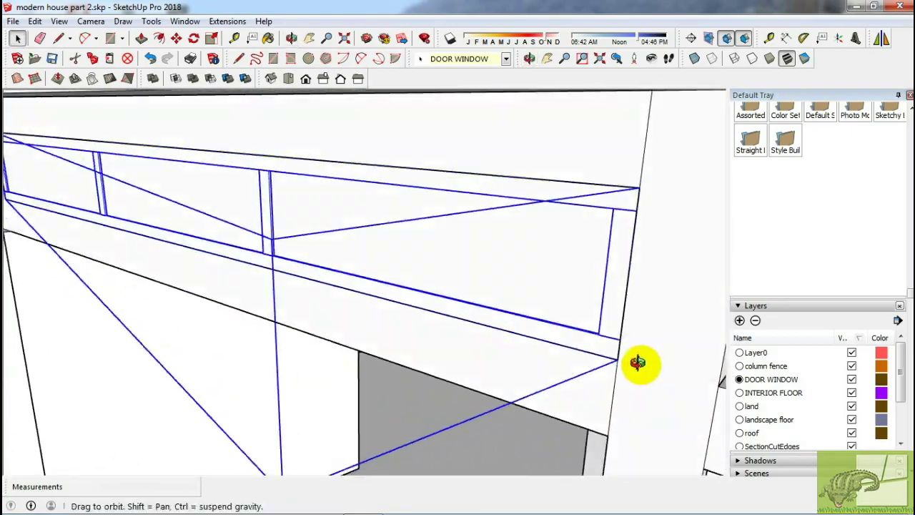
middle_click_drag(639, 363, 608, 350)
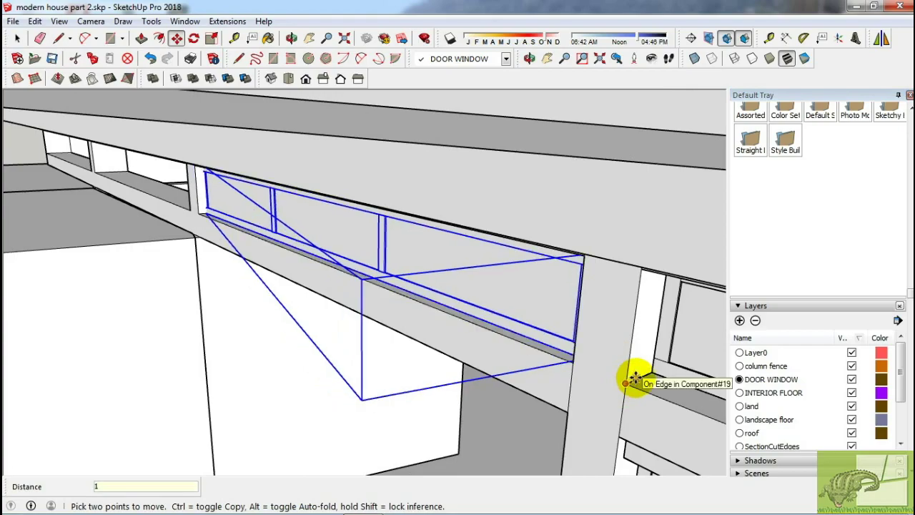
- Copy the window row into the bay at the left corner
key("ctrl")
left_click(635, 379)
scroll(584, 365, "up", 2)
mouse_move(582, 362)
middle_mouse_down()
mouse_move(548, 357)
mouse_move(375, 243)
mouse_move(474, 273)
mouse_move(547, 279)
middle_mouse_up()
scroll(375, 243, "up", 2)
left_click(375, 262)
scroll(602, 290, "down", 2)
mouse_move(603, 290)
middle_mouse_down()
mouse_move(367, 282)
mouse_move(495, 265)
middle_mouse_up()
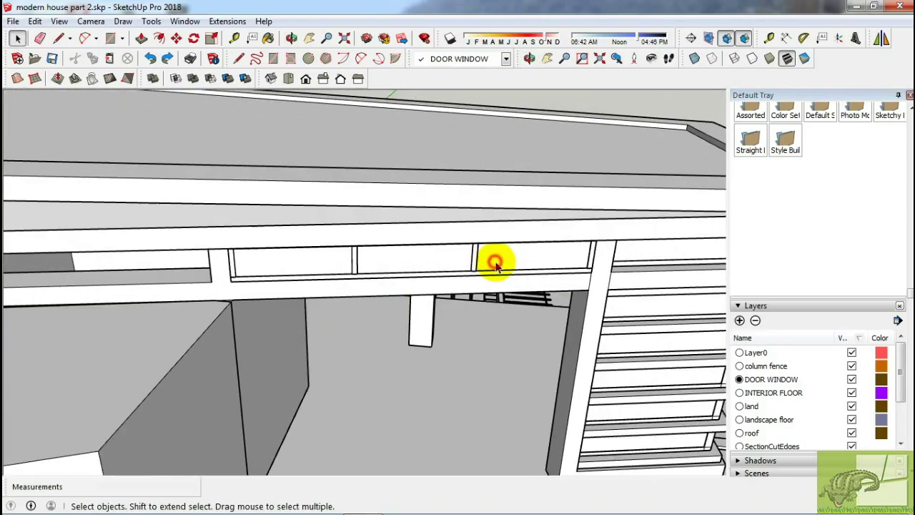
- Copy the window row to the next snapped corner bay and briefly try Scale
left_click(494, 263)
key("m")
key("ctrl")
left_click(599, 265)
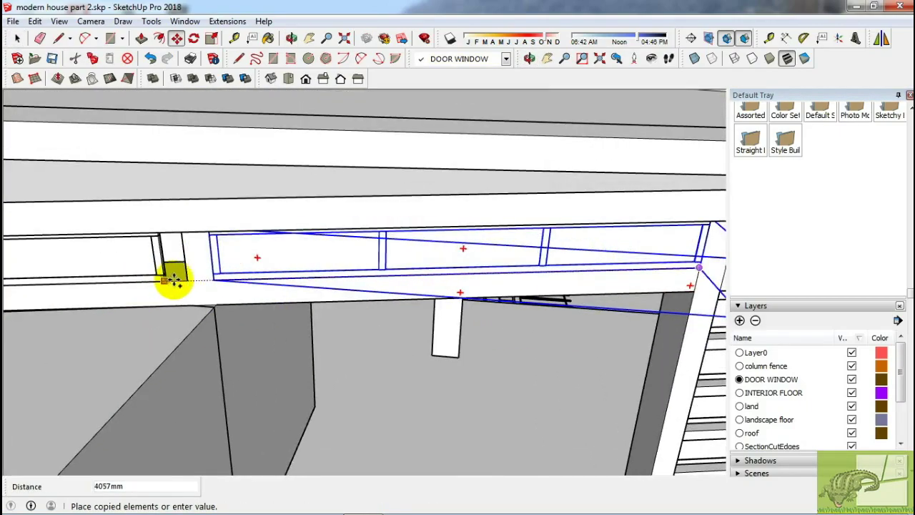
left_click(185, 279)
middle_click_drag(185, 279, 580, 197)
key("space")
key("s")
mouse_move(596, 235)
middle_mouse_down()
mouse_move(641, 235)
mouse_move(432, 300)
mouse_move(572, 282)
mouse_move(453, 302)
mouse_move(513, 342)
middle_mouse_up()
key("space")
- Set a window row copy down on the ground and box-select it there
left_click(468, 285)
scroll(486, 296, "up", 3)
scroll(486, 296, "down", 1)
scroll(513, 341, "down", 2)
left_click(474, 363)
key("space")
mouse_move(474, 372)
middle_mouse_down()
mouse_move(435, 388)
mouse_move(522, 381)
mouse_move(451, 415)
middle_mouse_up()
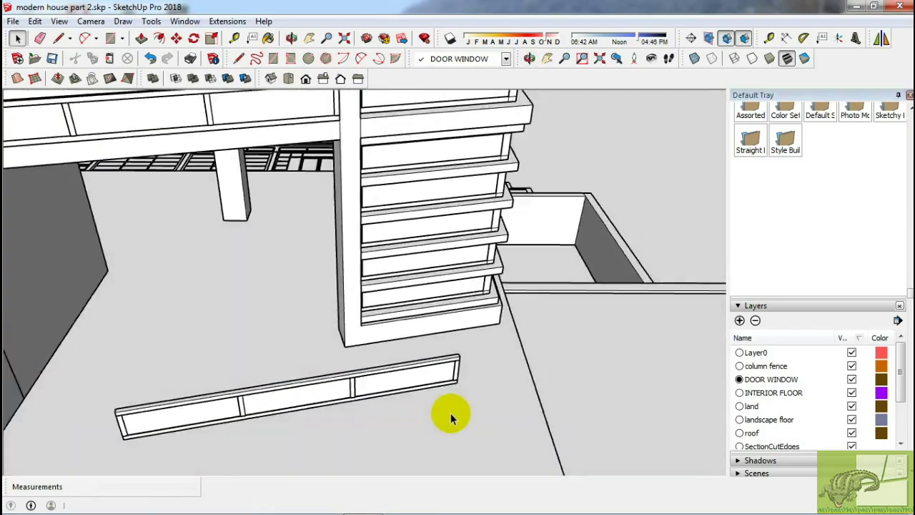
key("l")
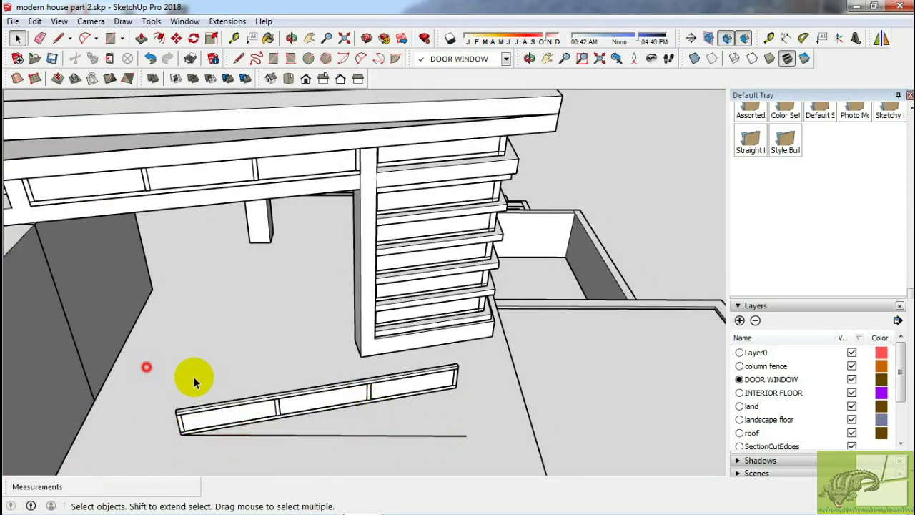
middle_click_drag(463, 411, 457, 421)
left_click_drag(146, 368, 438, 443)
- Explode the selected window row group
right_click(389, 385)
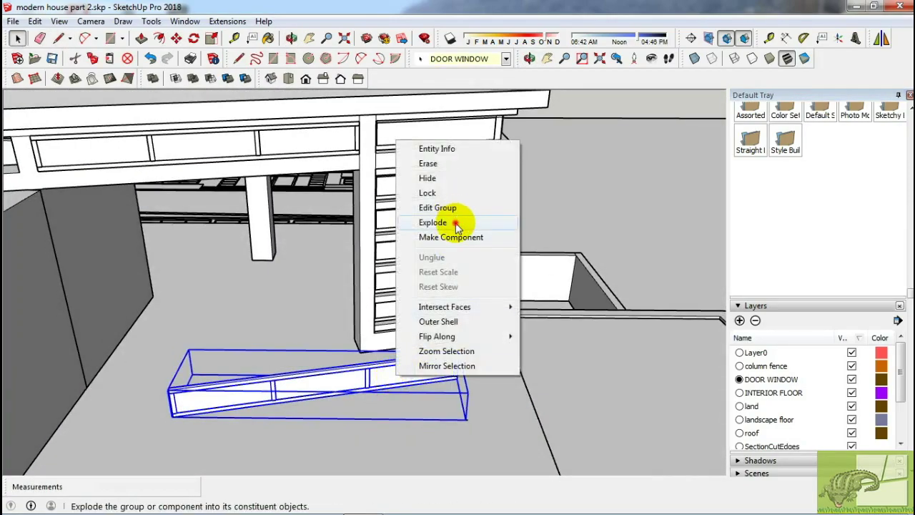
left_click(459, 221)
scroll(179, 419, "up", 3)
- Rotate the three-pane frame into the side facade's plane
key("q")
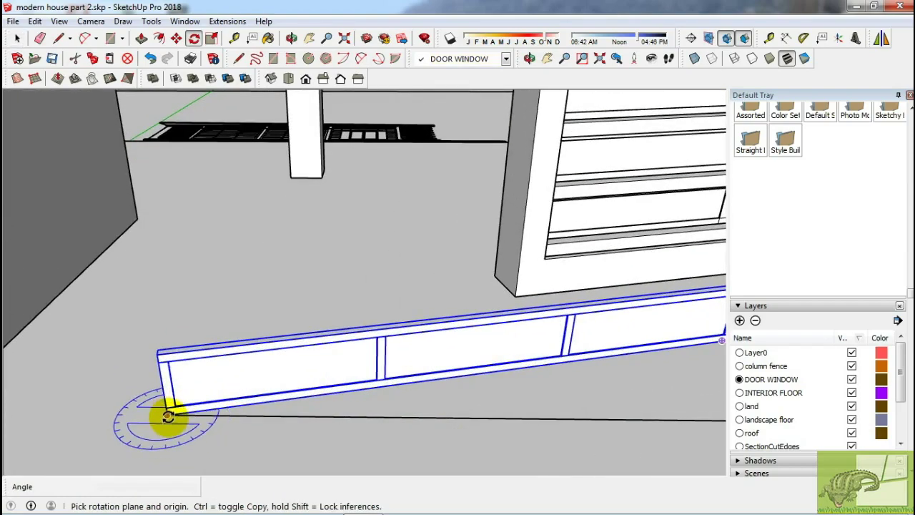
left_click(336, 395)
key("l")
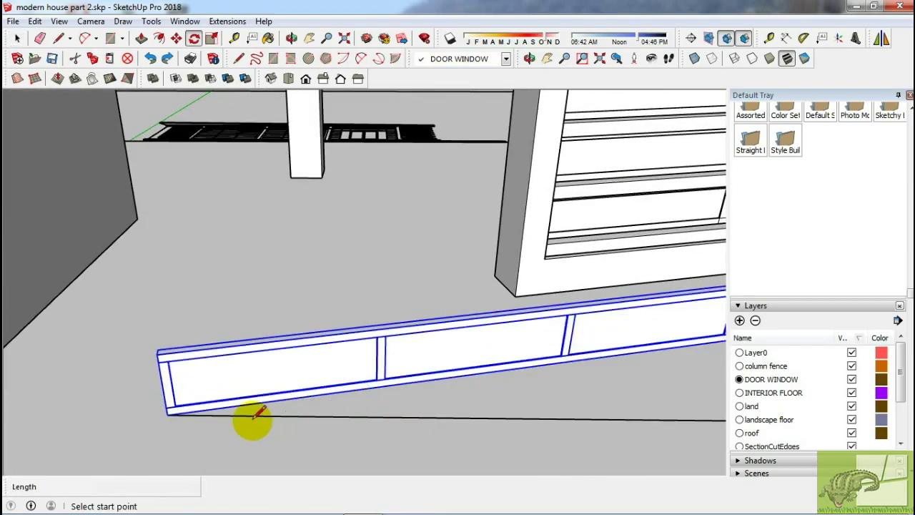
left_click(168, 414)
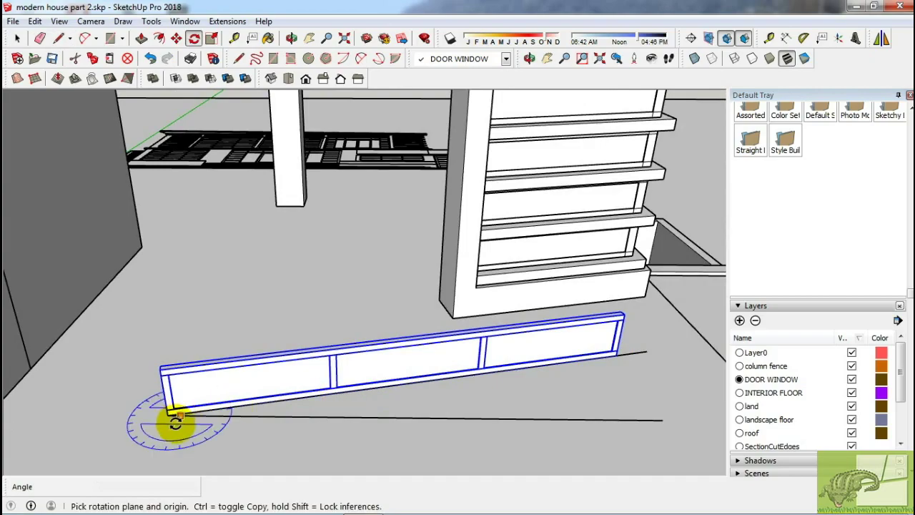
left_click(289, 402)
right_click(300, 364)
key("space")
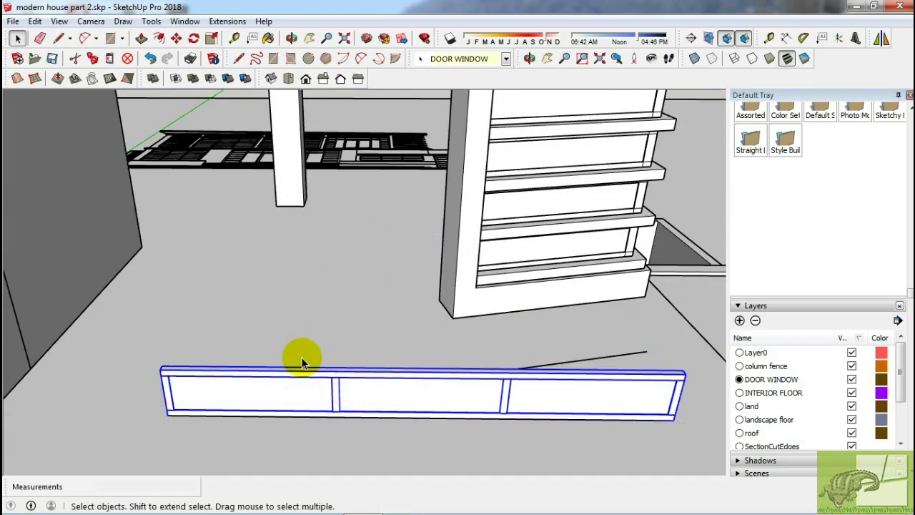
mouse_move(300, 358)
middle_mouse_down()
mouse_move(416, 386)
mouse_move(400, 390)
middle_mouse_up()
key("s")
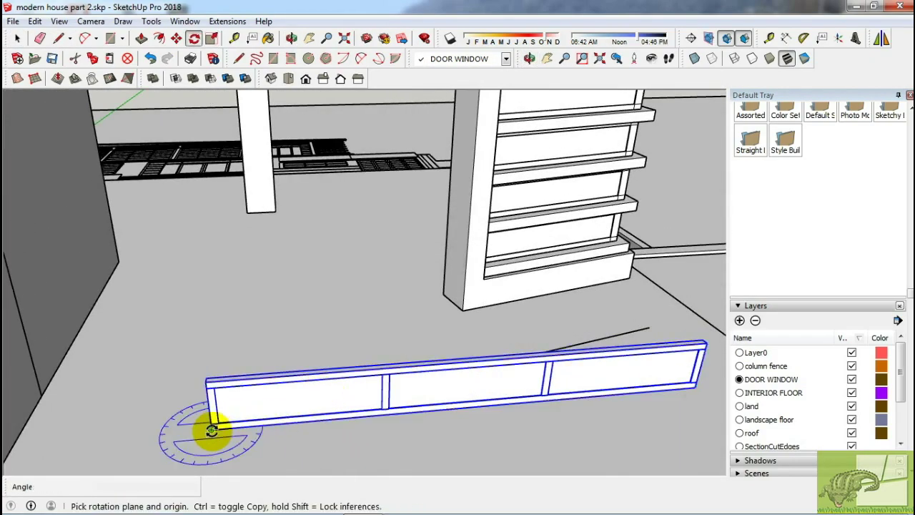
mouse_move(686, 389)
middle_mouse_down()
mouse_move(510, 378)
mouse_move(490, 410)
mouse_move(443, 232)
mouse_move(521, 408)
mouse_move(510, 347)
mouse_move(467, 236)
mouse_move(465, 307)
mouse_move(474, 296)
middle_mouse_up()
left_click(491, 410)
key("space")
- Erase the stray extra piece left beside the frame
scroll(481, 419, "up", 2)
left_click(443, 232)
key("e")
- Move the frame into the opening at the facade corner, between the ledges
key("m")
left_click(526, 405)
scroll(526, 404, "up", 2)
scroll(548, 384, "down", 3)
left_click(471, 292)
scroll(559, 296, "down", 2)
scroll(565, 307, "up", 3)
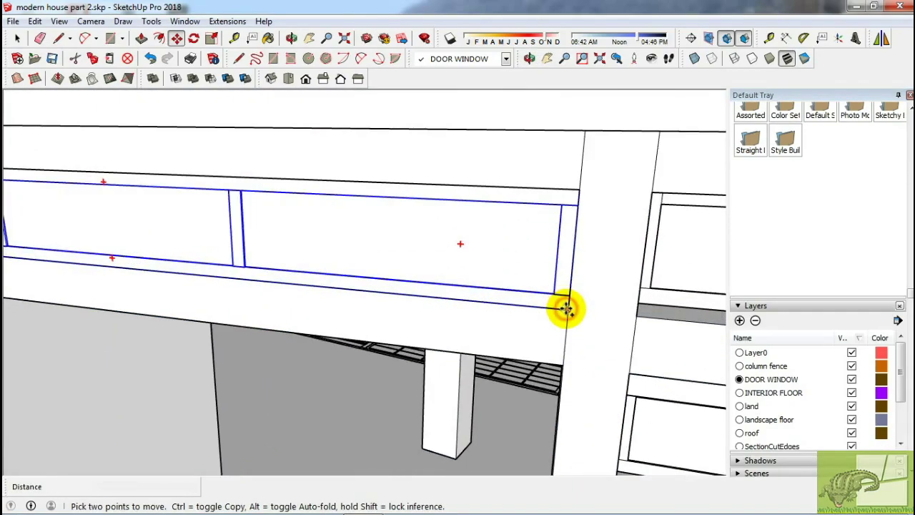
mouse_move(565, 307)
middle_mouse_down()
mouse_move(265, 286)
mouse_move(348, 260)
mouse_move(265, 265)
middle_mouse_up()
left_click(343, 301)
- Scale the frame to fill the opening width
key("s")
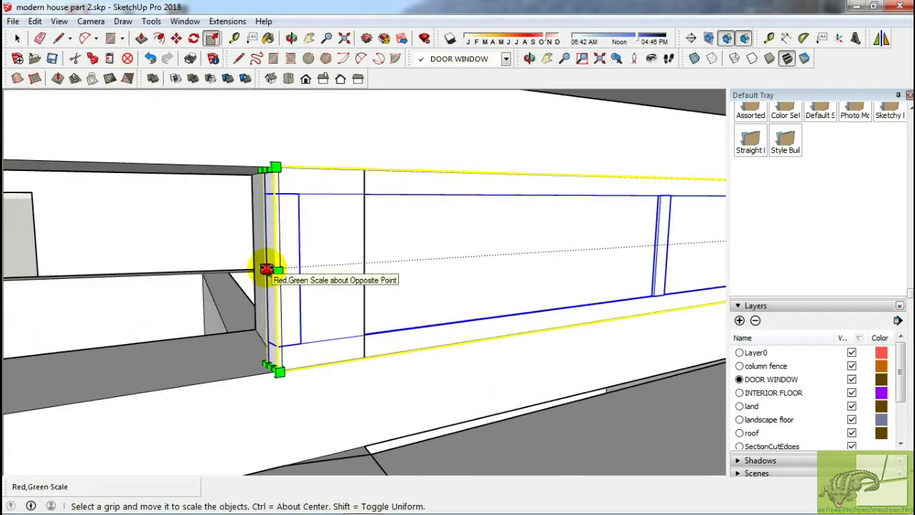
scroll(285, 272, "up", 2)
left_click_drag(404, 263, 424, 261)
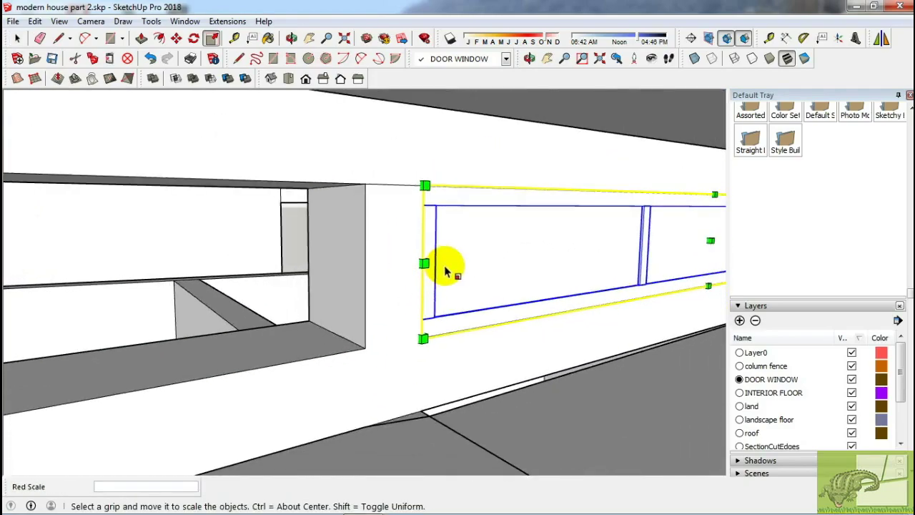
mouse_move(445, 262)
middle_mouse_down()
mouse_move(404, 305)
mouse_move(458, 287)
mouse_move(453, 298)
mouse_move(434, 280)
mouse_move(484, 290)
mouse_move(367, 310)
mouse_move(603, 286)
mouse_move(527, 292)
mouse_move(419, 323)
middle_mouse_up()
key("space")
- Ctrl-copy the fitted frame into the next opening in the row
key("m")
scroll(493, 302, "up", 2)
left_click(469, 292)
key("ctrl")
scroll(474, 292, "down", 3)
scroll(453, 298, "up", 2)
left_click(410, 296)
key("space")
scroll(422, 374, "up", 3)
- Make a copy of the bottom window frame
scroll(424, 351, "up", 2)
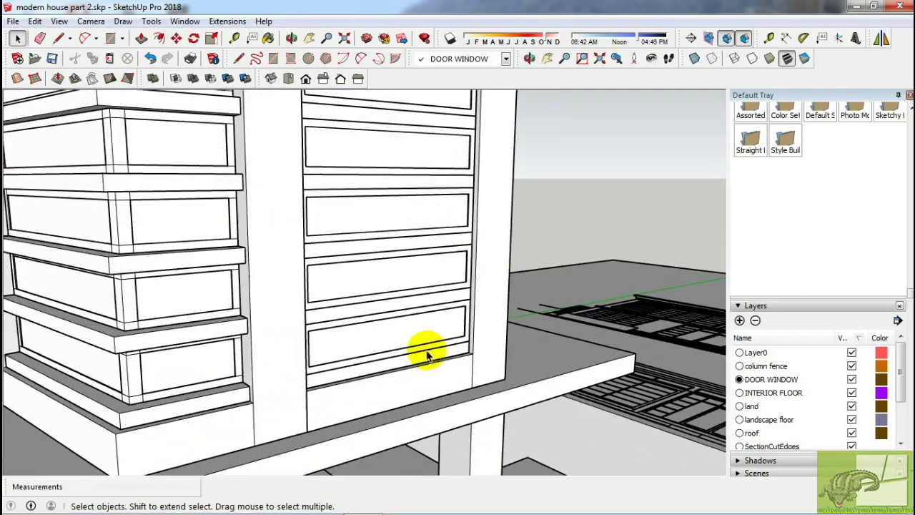
scroll(445, 355, "up", 2)
scroll(455, 358, "up", 2)
left_click(498, 362)
key("ctrl")
scroll(494, 363, "down", 3)
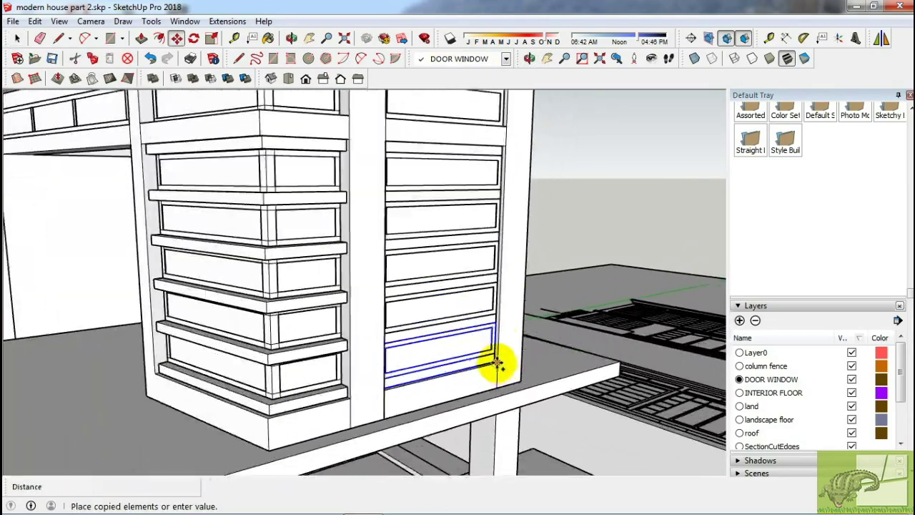
mouse_move(494, 364)
middle_mouse_down()
mouse_move(327, 353)
mouse_move(198, 372)
mouse_move(374, 357)
middle_mouse_up()
scroll(379, 355, "up", 2)
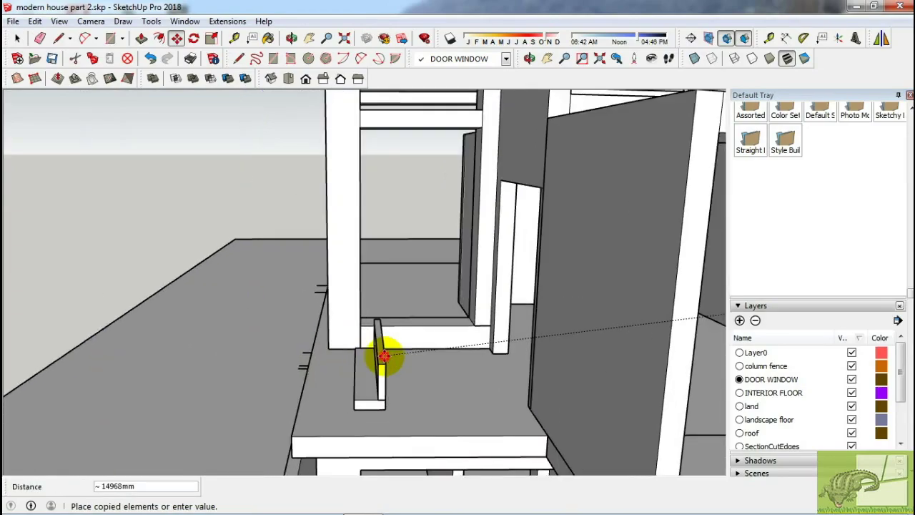
type("90")
key("Return")
- Move the copied frame into the opening above the doorway
mouse_move(424, 390)
middle_mouse_down()
mouse_move(483, 373)
mouse_move(474, 379)
mouse_move(456, 175)
middle_mouse_up()
left_click(507, 362)
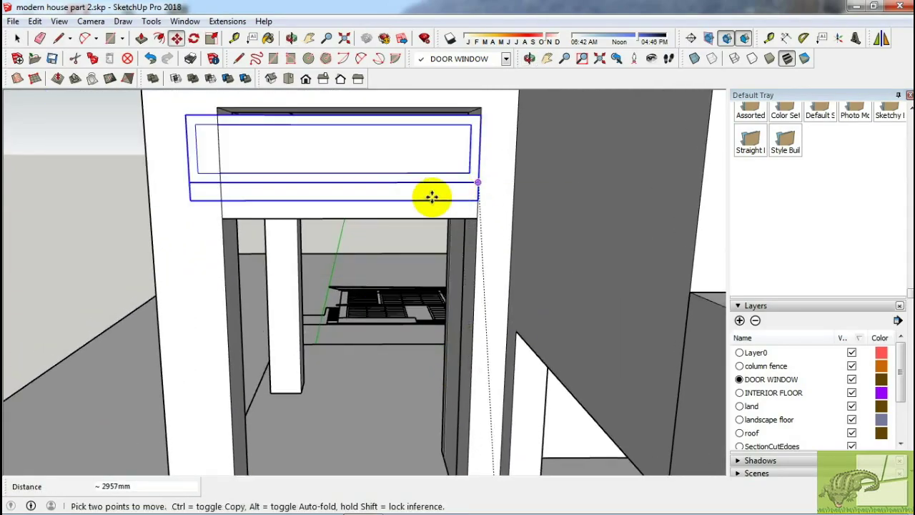
left_click(431, 196)
key("space")
middle_click_drag(419, 215, 388, 214)
key("m")
mouse_move(453, 231)
middle_mouse_down()
mouse_move(405, 265)
mouse_move(450, 238)
mouse_move(500, 317)
mouse_move(486, 286)
mouse_move(510, 279)
mouse_move(547, 333)
middle_mouse_up()
left_click(450, 238)
scroll(547, 333, "up", 5)
scroll(535, 315, "down", 2)
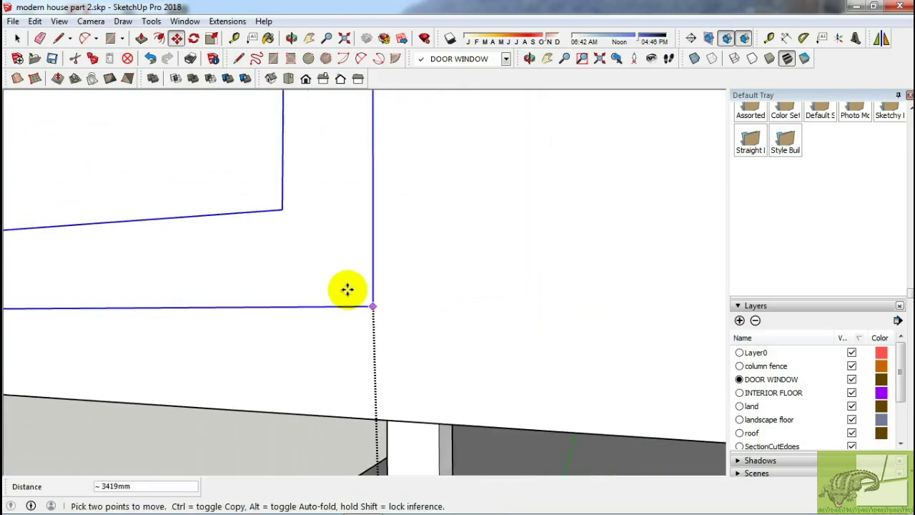
scroll(393, 275, "down", 3)
middle_click_drag(437, 262, 554, 263)
left_click_drag(325, 273, 252, 295, "shift")
- Scale the frame narrower and taller to fill the doorway opening
key("s")
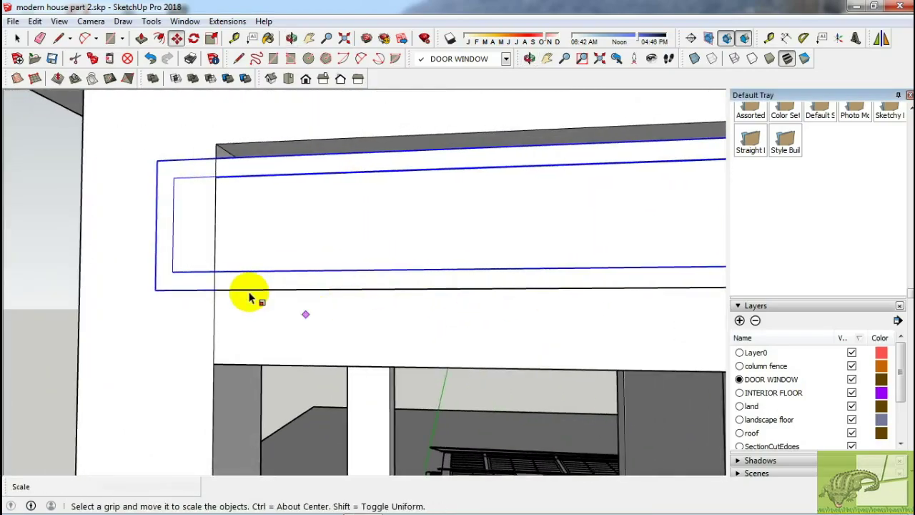
middle_click_drag(252, 296, 400, 271)
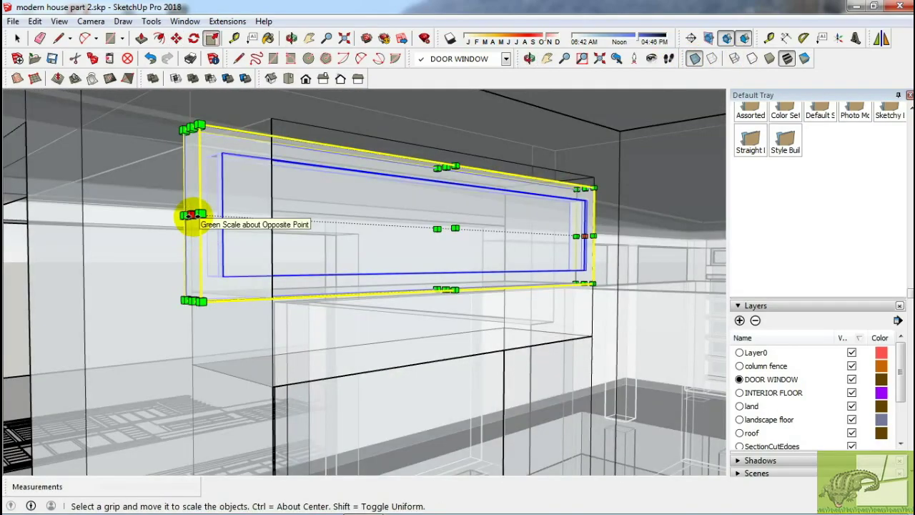
left_click_drag(203, 225, 271, 118)
left_click_drag(465, 170, 466, 153)
key("space")
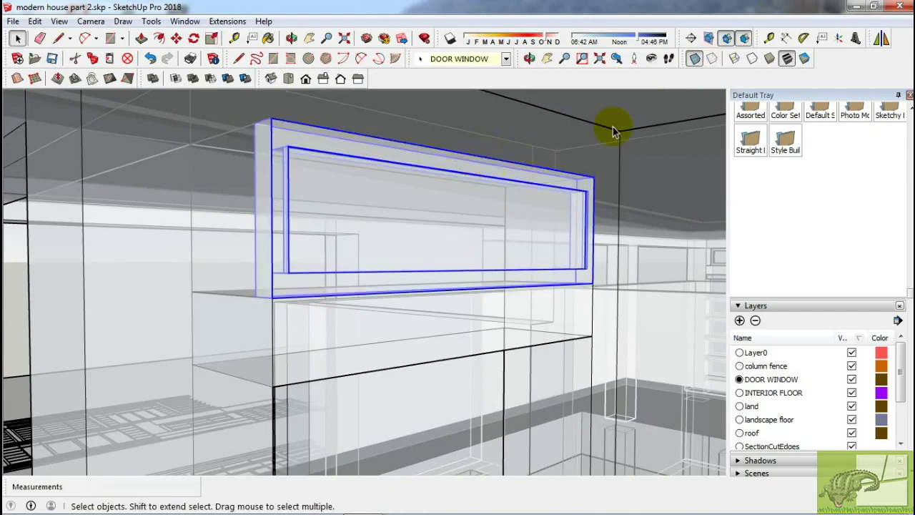
scroll(337, 231, "down", 3)
middle_click_drag(339, 230, 424, 282)
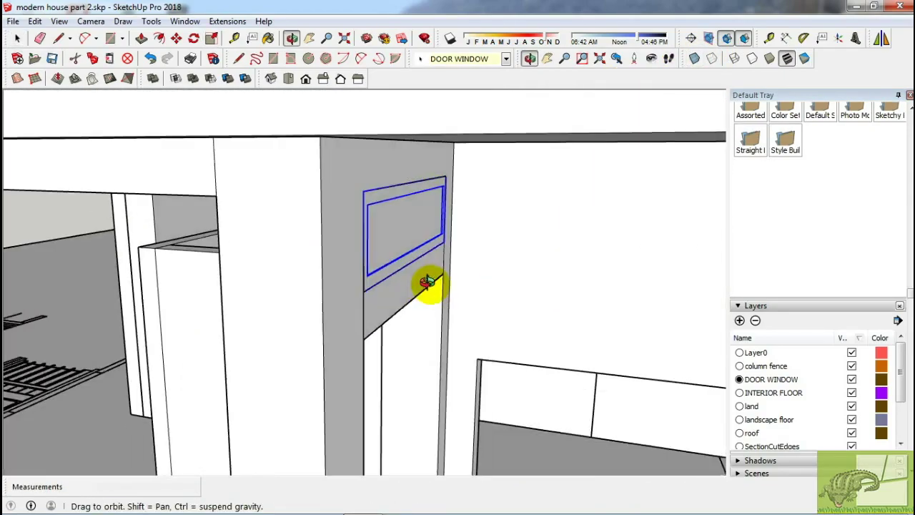
- Move the floor plank onto the window sill
key("m")
scroll(448, 305, "up", 3)
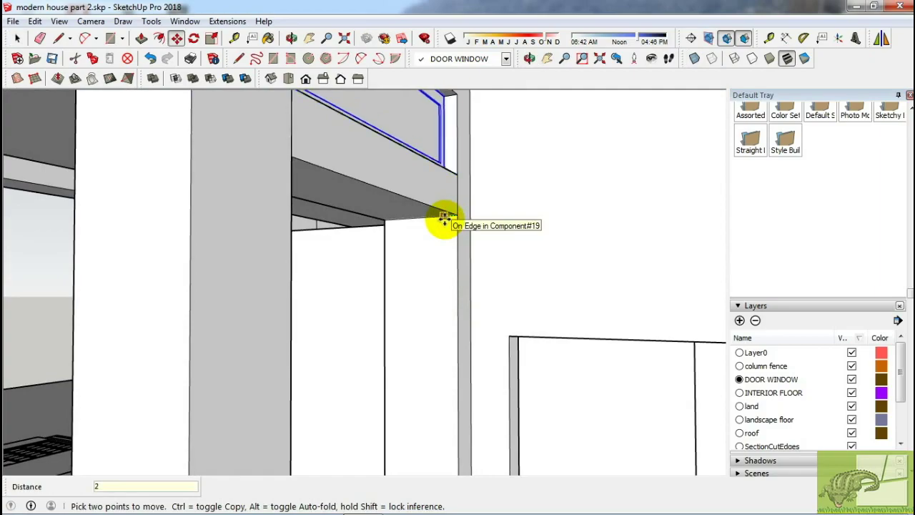
key("space")
left_click(421, 405)
mouse_move(439, 221)
middle_mouse_down()
mouse_move(423, 404)
mouse_move(468, 353)
middle_mouse_up()
key("m")
left_click(468, 353)
left_click(333, 284)
mouse_move(333, 284)
middle_mouse_down()
mouse_move(632, 290)
mouse_move(335, 294)
mouse_move(374, 321)
middle_mouse_up()
- Shift the sill plank by 50 mm
key("t")
key("m")
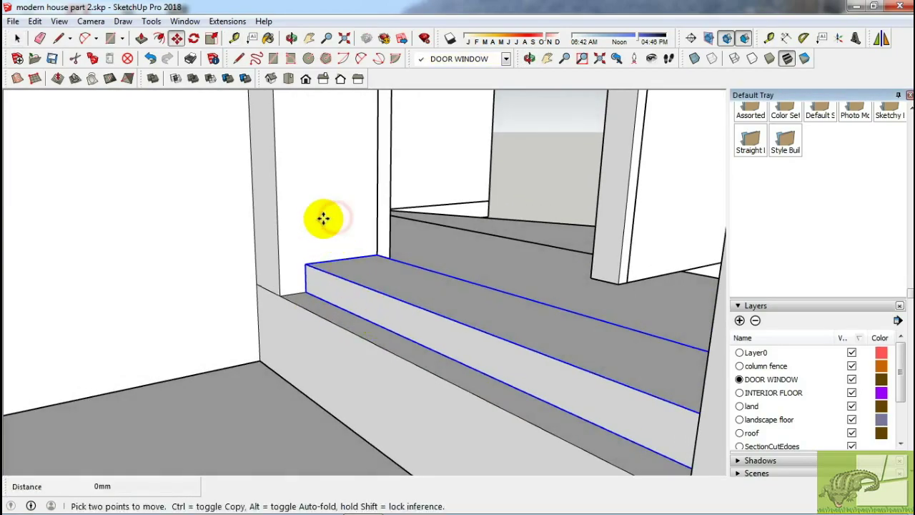
left_click(318, 218)
type("50")
key("Return")
mouse_move(366, 234)
middle_mouse_down()
mouse_move(408, 262)
mouse_move(680, 90)
middle_mouse_up()
key("space")
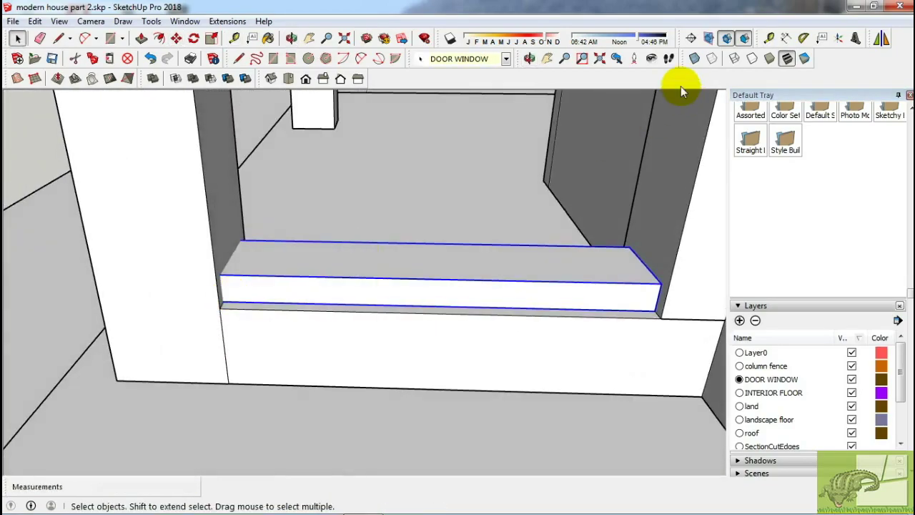
- Shorten the sill plank to the opening width, using X-ray view
key("x")
key("s")
left_click_drag(198, 261, 206, 170)
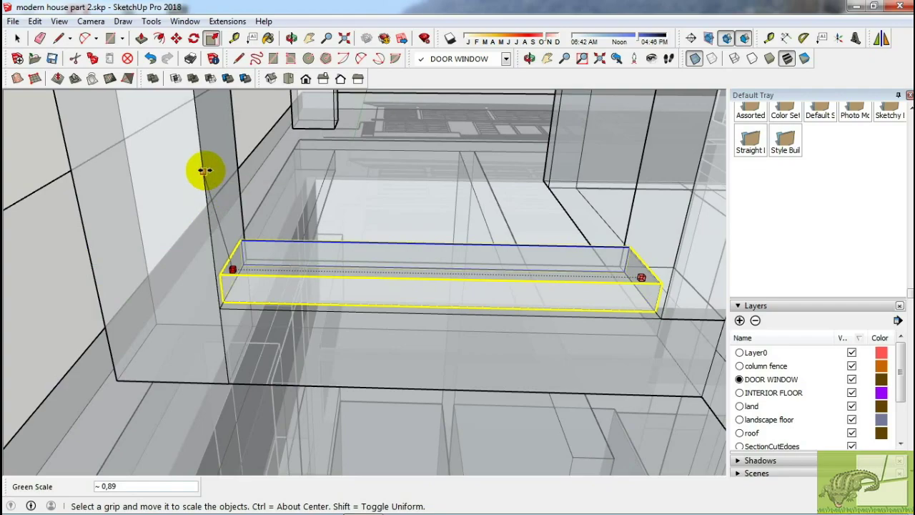
key("x")
mouse_move(418, 256)
middle_mouse_down()
mouse_move(494, 307)
mouse_move(464, 279)
mouse_move(536, 305)
mouse_move(516, 355)
middle_mouse_up()
- Copy the sill plank 2300 mm up
key("space")
key("m")
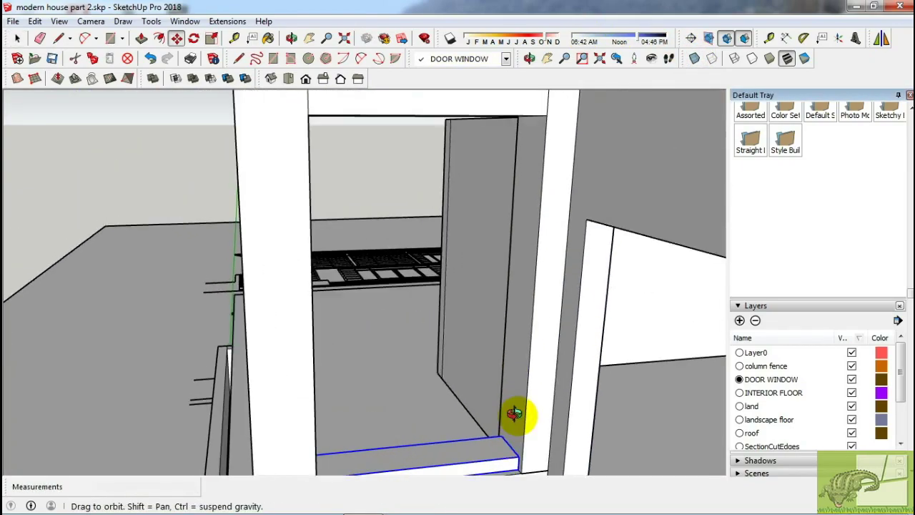
key("ctrl")
left_click(516, 355)
middle_click_drag(526, 147, 547, 123)
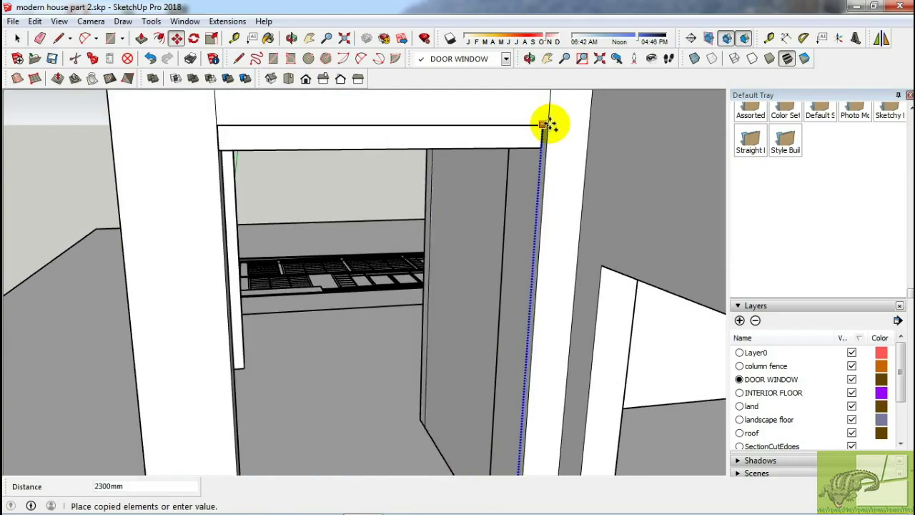
- Copy the top frame down onto the lower ledge corner
scroll(547, 123, "up", 2)
scroll(544, 127, "down", 2)
scroll(545, 194, "down", 3)
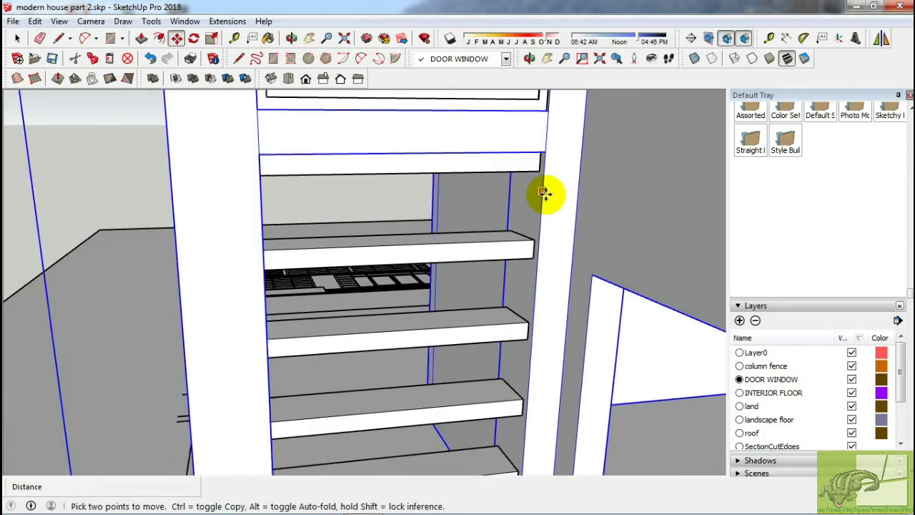
key("space")
mouse_move(545, 193)
middle_mouse_down()
mouse_move(510, 249)
mouse_move(543, 259)
mouse_move(521, 174)
middle_mouse_up()
left_click(521, 174)
scroll(532, 179, "up", 2)
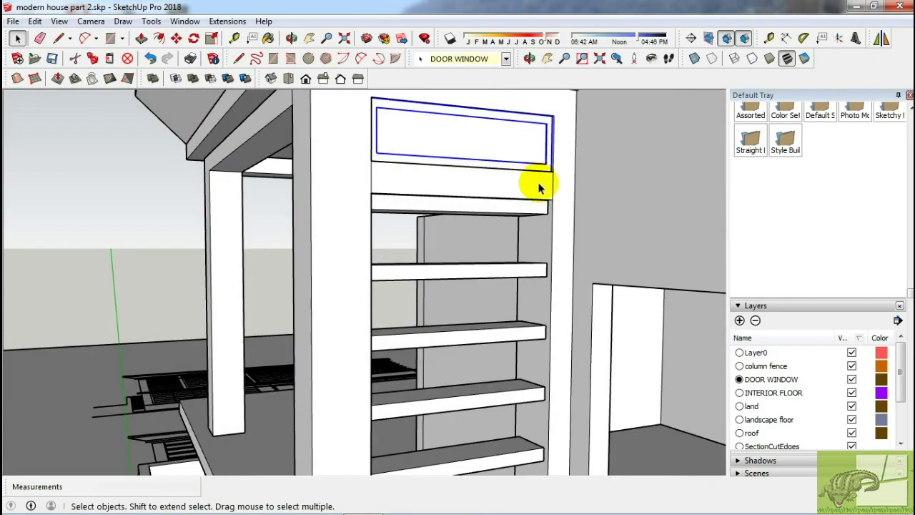
key("m")
scroll(541, 168, "up", 2)
scroll(554, 162, "up", 2)
scroll(522, 310, "down", 3)
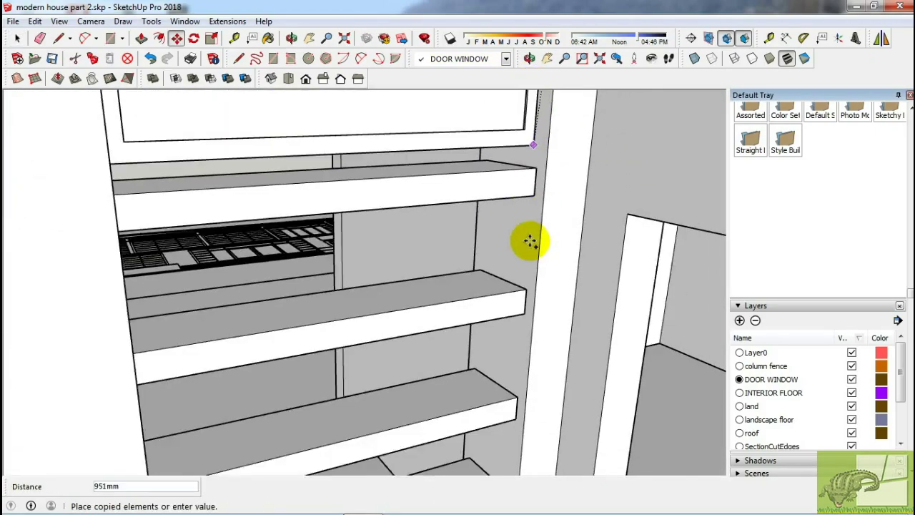
mouse_move(527, 240)
middle_mouse_down()
mouse_move(540, 106)
mouse_move(510, 310)
mouse_move(567, 150)
mouse_move(515, 359)
middle_mouse_up()
scroll(529, 354, "up", 3)
scroll(496, 349, "up", 2)
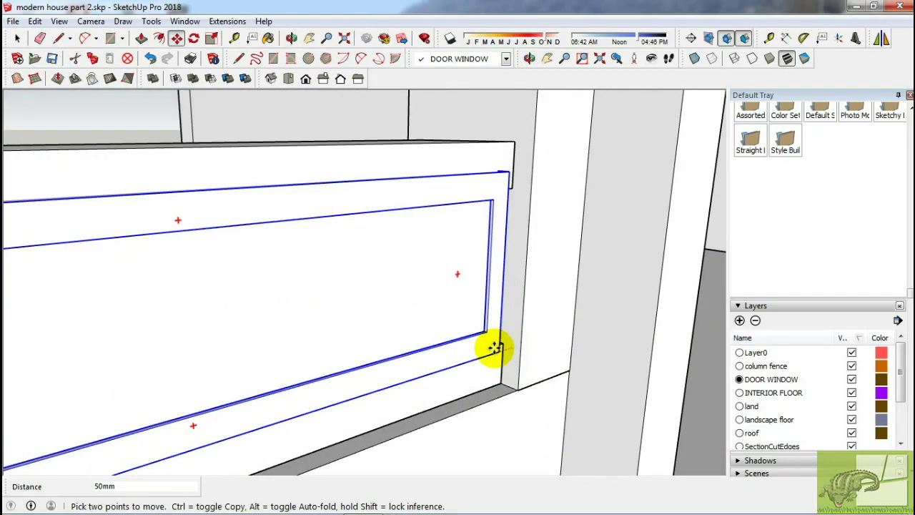
mouse_move(495, 400)
middle_mouse_down()
mouse_move(521, 384)
mouse_move(450, 364)
mouse_move(660, 310)
middle_mouse_up()
left_click(506, 384)
- Scale the frame to fit between the ledges with X-ray view on
key("Return")
left_click(694, 58)
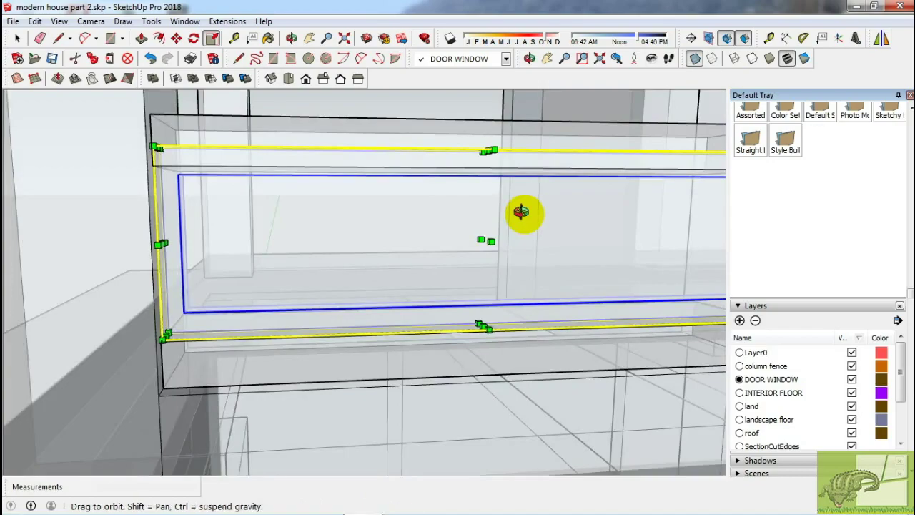
mouse_move(521, 211)
middle_mouse_down()
mouse_move(500, 174)
mouse_move(516, 231)
middle_mouse_up()
key("space")
left_click(694, 58)
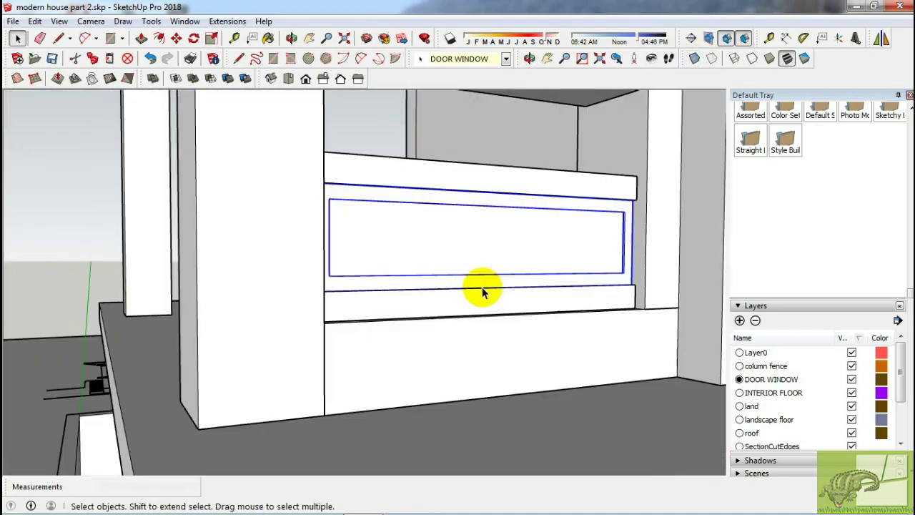
mouse_move(483, 288)
middle_mouse_down()
mouse_move(608, 286)
mouse_move(589, 374)
middle_mouse_up()
scroll(611, 285, "up", 3)
scroll(612, 292, "up", 3)
- Array the fitted frame 4x along the stacked ledges
left_click(586, 389)
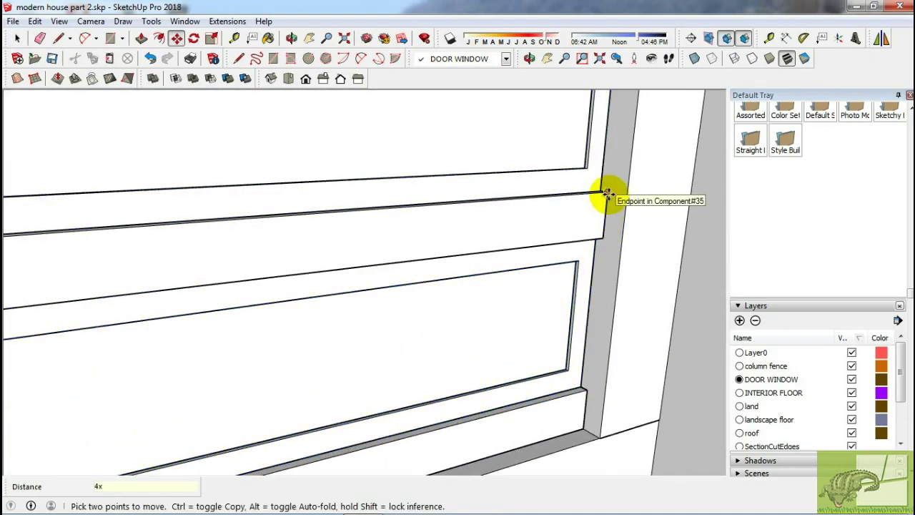
key("space")
scroll(606, 203, "down", 3)
scroll(603, 215, "down", 3)
mouse_move(590, 259)
middle_mouse_down()
mouse_move(578, 293)
mouse_move(616, 286)
mouse_move(541, 296)
mouse_move(605, 298)
mouse_move(349, 305)
middle_mouse_up()
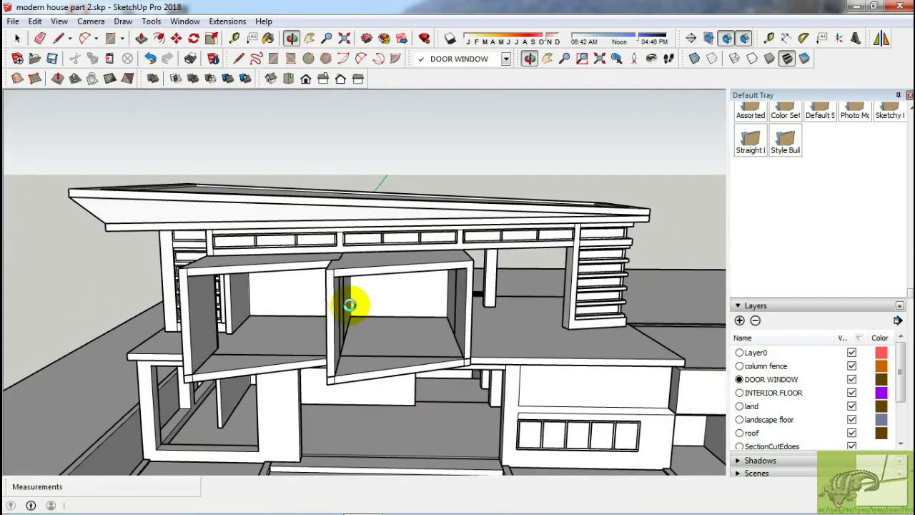
- Draw floor, vertical and top edges from the box corner, closing an upright face to the beam
scroll(564, 301, "up", 3)
mouse_move(453, 358)
middle_mouse_down()
mouse_move(465, 355)
mouse_move(400, 336)
middle_mouse_up()
key("l")
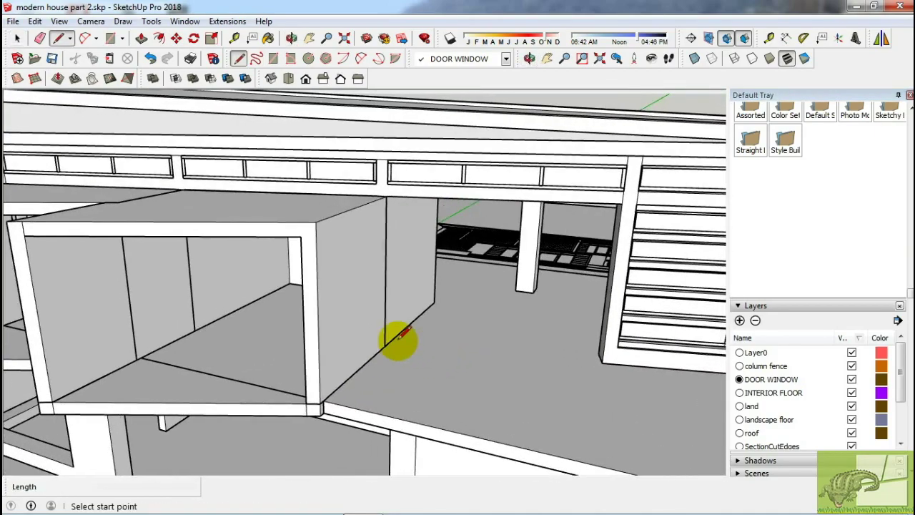
middle_click_drag(537, 384, 596, 384)
left_click(595, 385)
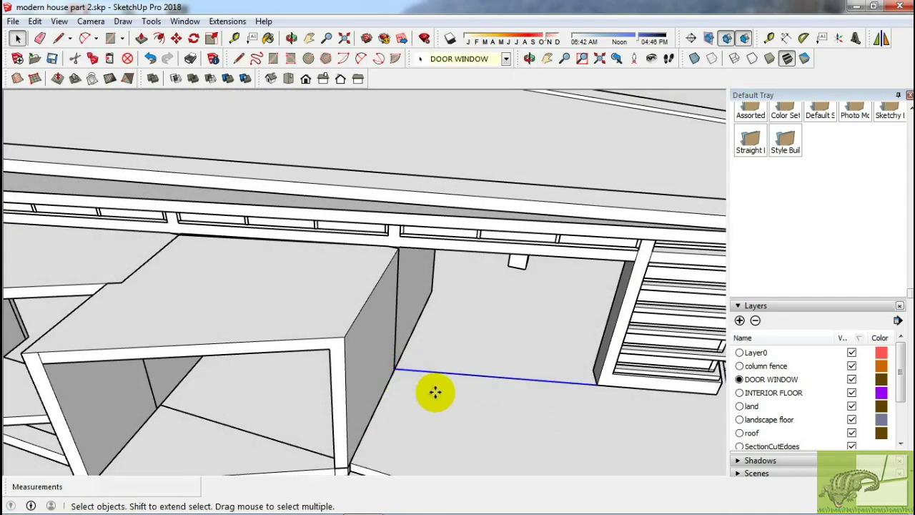
mouse_move(435, 392)
middle_mouse_down()
mouse_move(447, 341)
mouse_move(510, 360)
middle_mouse_up()
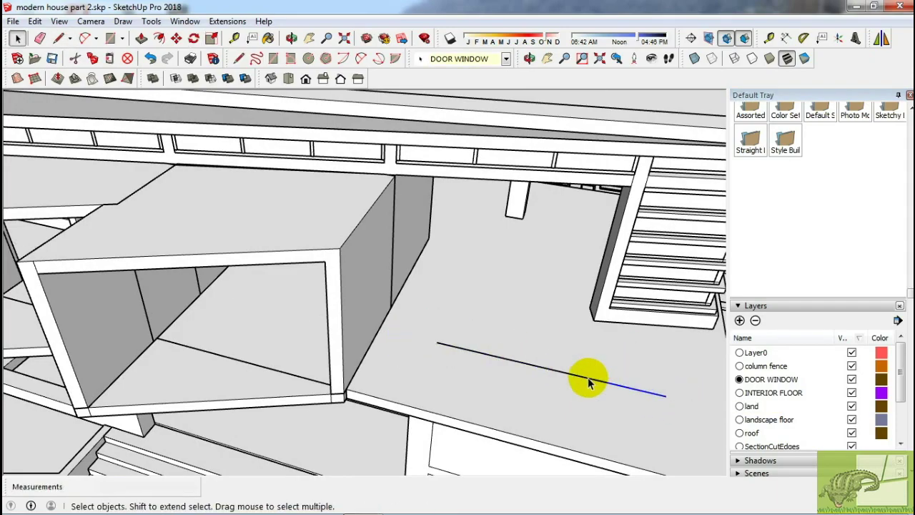
mouse_move(588, 383)
middle_mouse_down()
mouse_move(541, 327)
mouse_move(450, 286)
middle_mouse_up()
key("t")
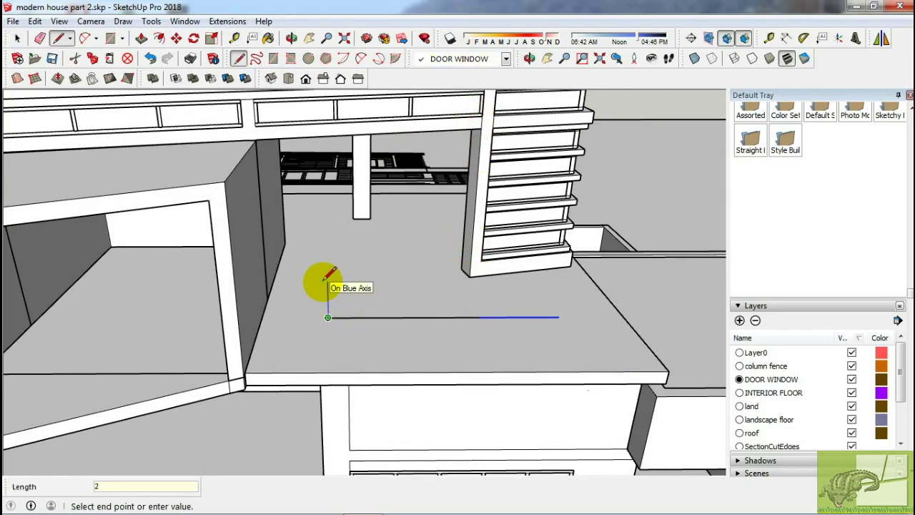
middle_click_drag(505, 152, 509, 188)
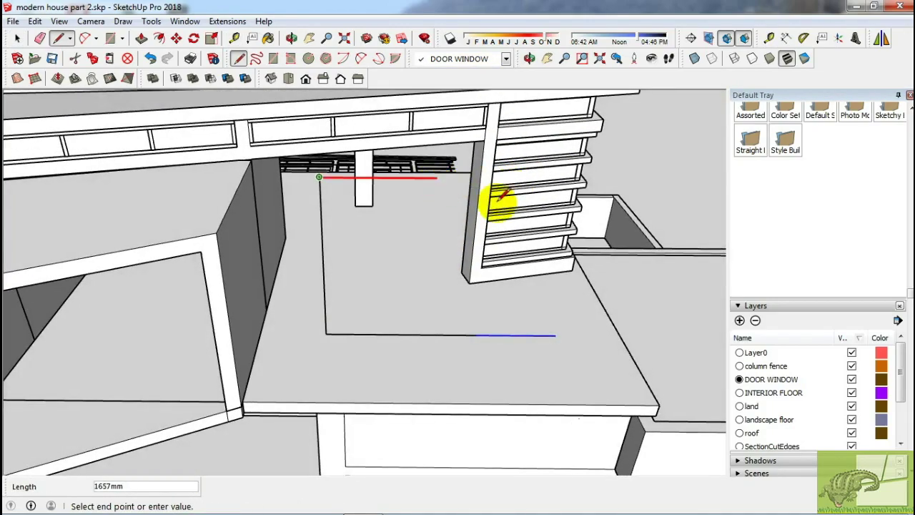
left_click(555, 335)
middle_click_drag(556, 335, 545, 286)
- Offset the panel face inward 50 mm to create an inset border
key("f")
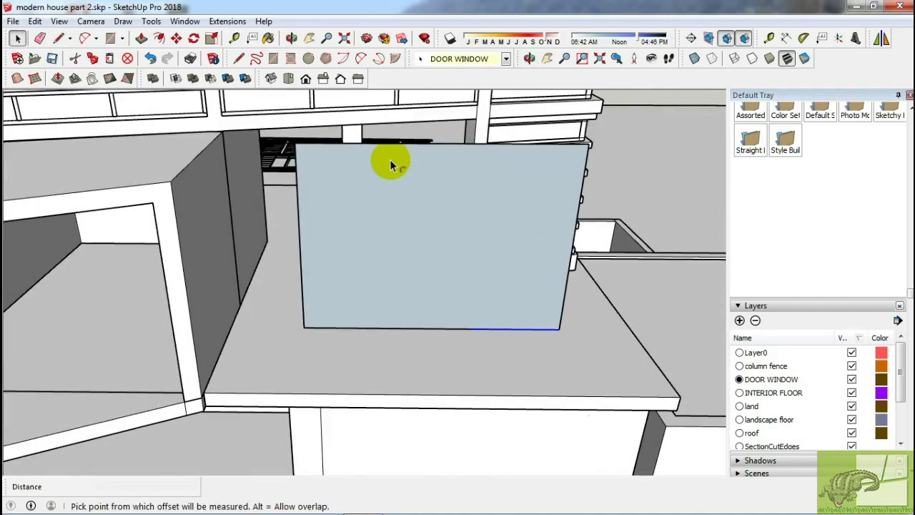
left_click(392, 160)
type("50")
key("Return")
- Try dividing the inner face into five copied strips, then undo it
middle_click_drag(392, 166, 386, 227)
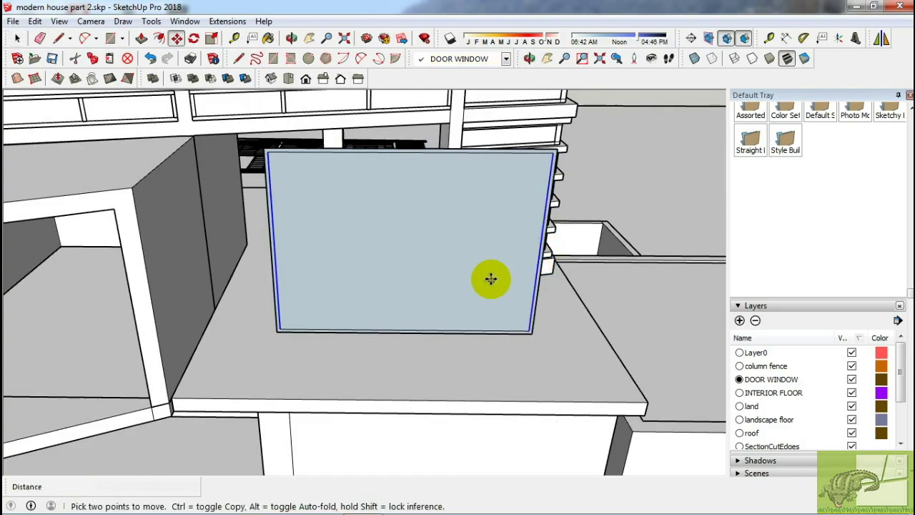
key("space")
scroll(277, 165, "up", 2)
scroll(279, 357, "up", 1)
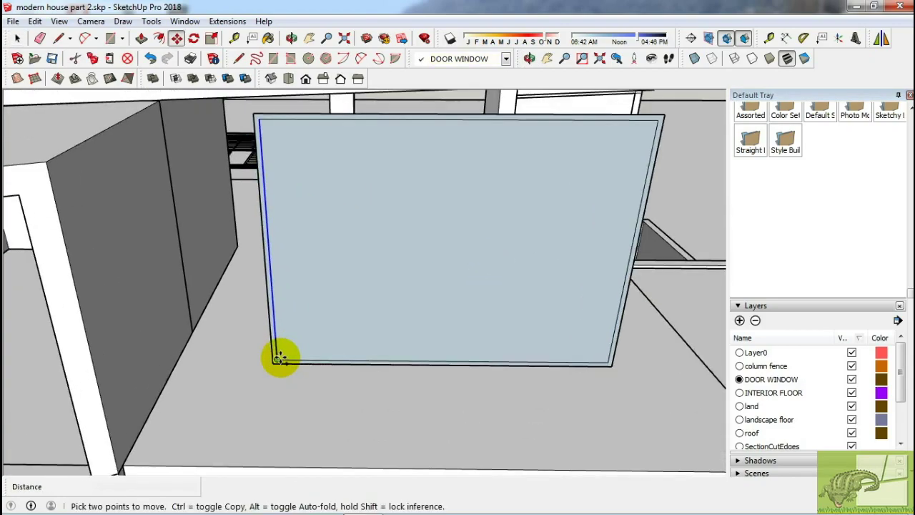
key("ctrl")
left_click(277, 359)
key("Return")
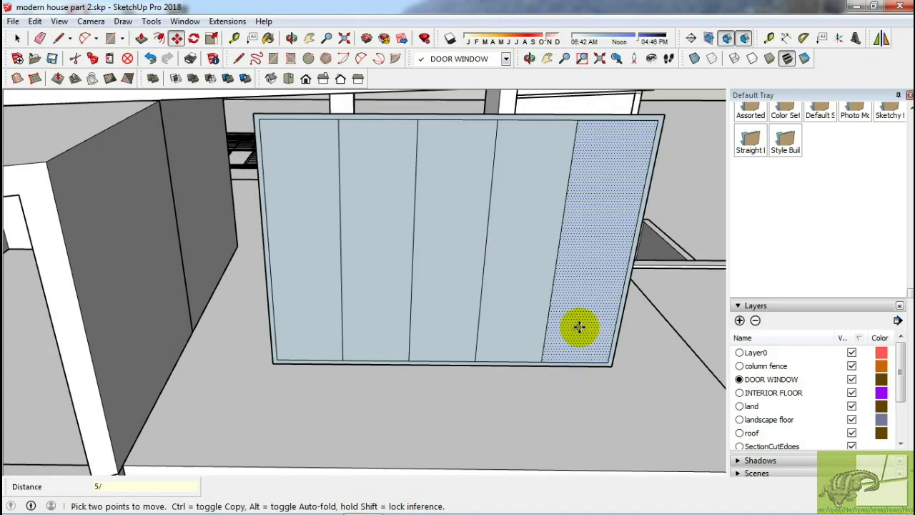
key("ctrl+z")
- Try seven strips and undo, then divide the inner panel into five strips
left_click(276, 356)
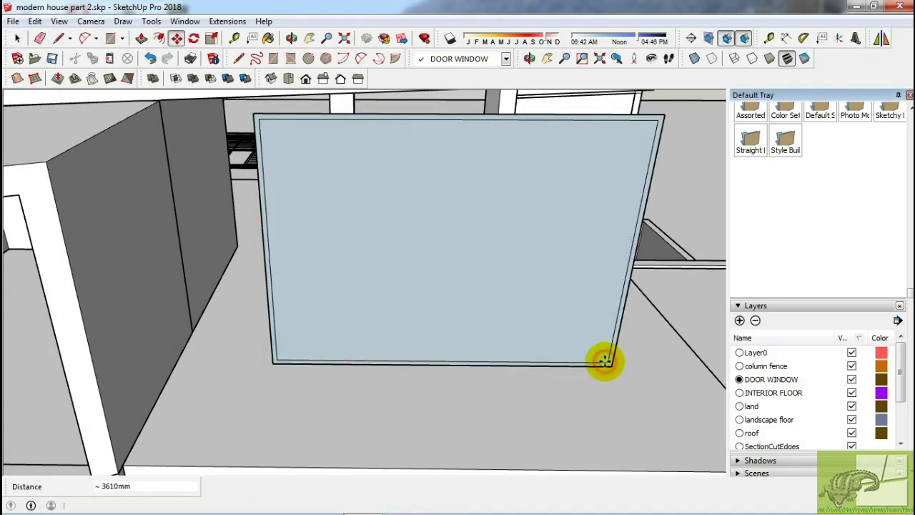
type("/")
key("Return")
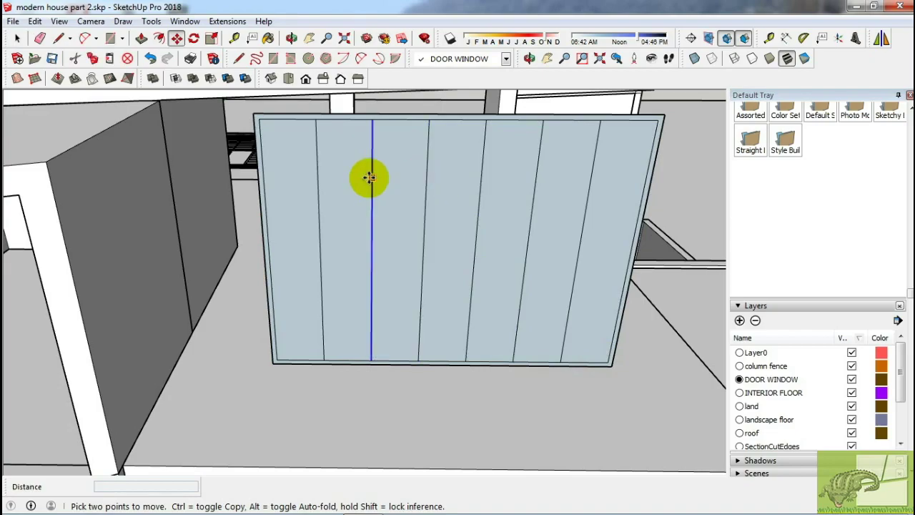
key("ctrl+z")
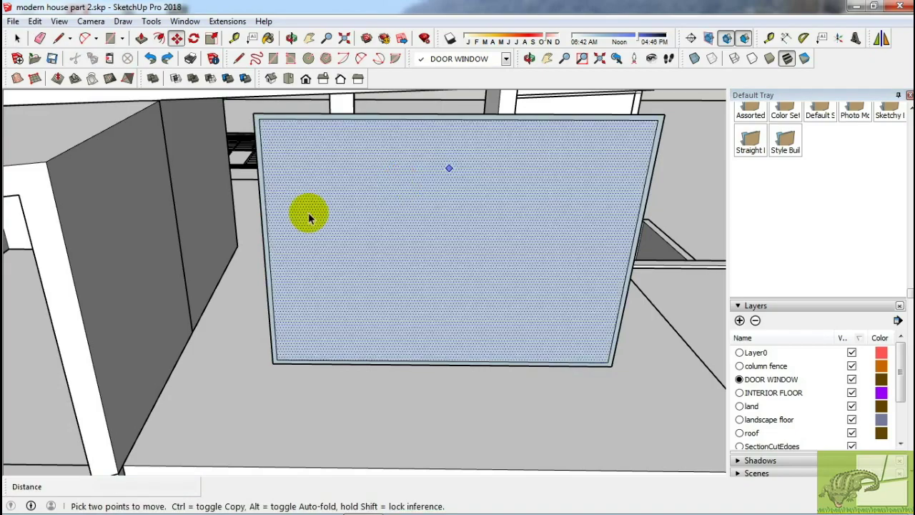
key("space")
left_click(270, 239)
type("5")
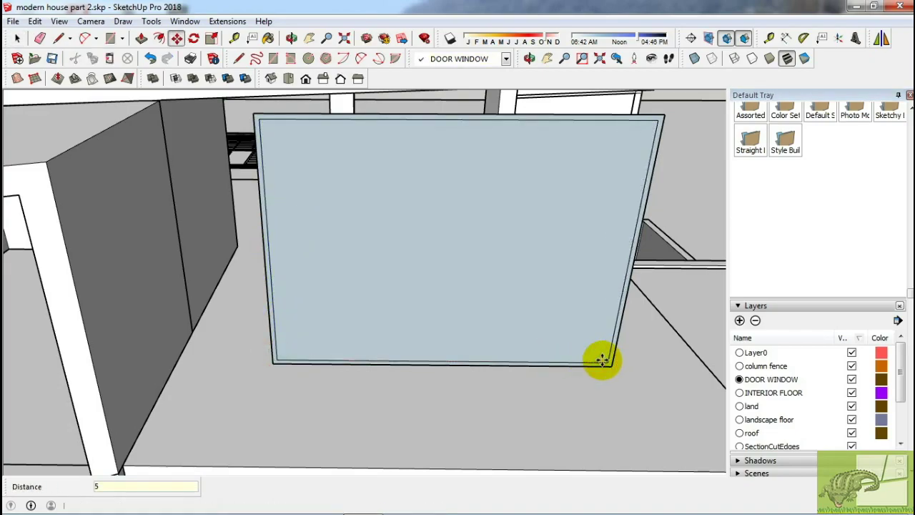
type("/")
key("Return")
- Square the view to the panel and measure across it
mouse_move(507, 245)
middle_mouse_down()
mouse_move(473, 215)
mouse_move(476, 238)
middle_mouse_up()
key("space")
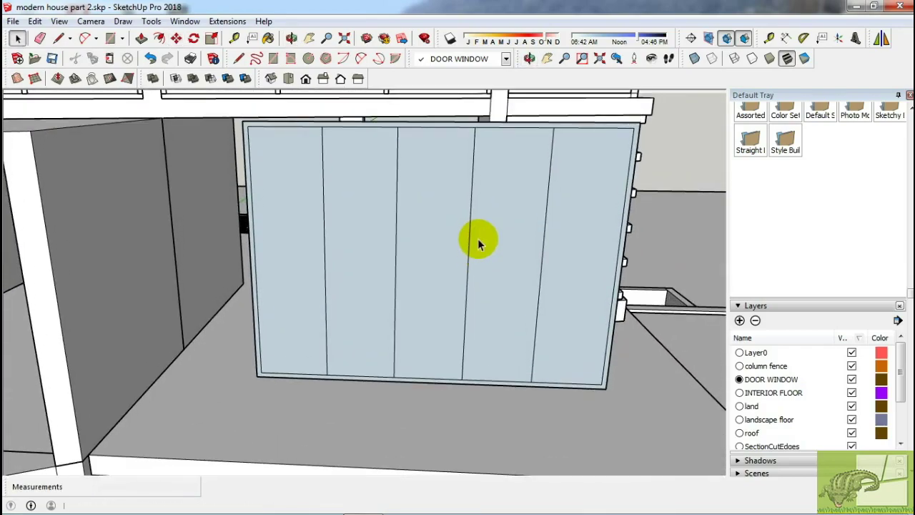
key("t")
left_click(322, 126)
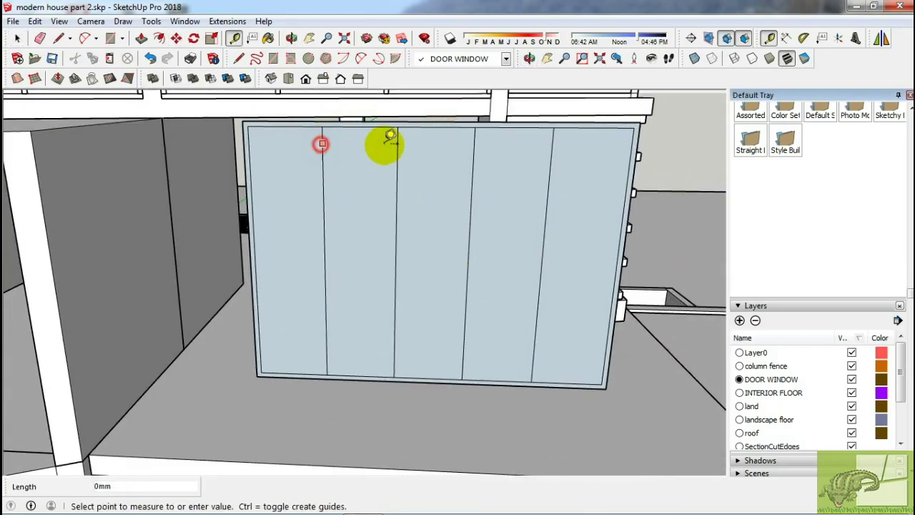
key("space")
mouse_move(441, 133)
middle_mouse_down()
mouse_move(439, 236)
mouse_move(309, 200)
middle_mouse_up()
- Copy a divider line rightward and erase two extra divider lines
key("m")
key("ctrl")
left_click(299, 121)
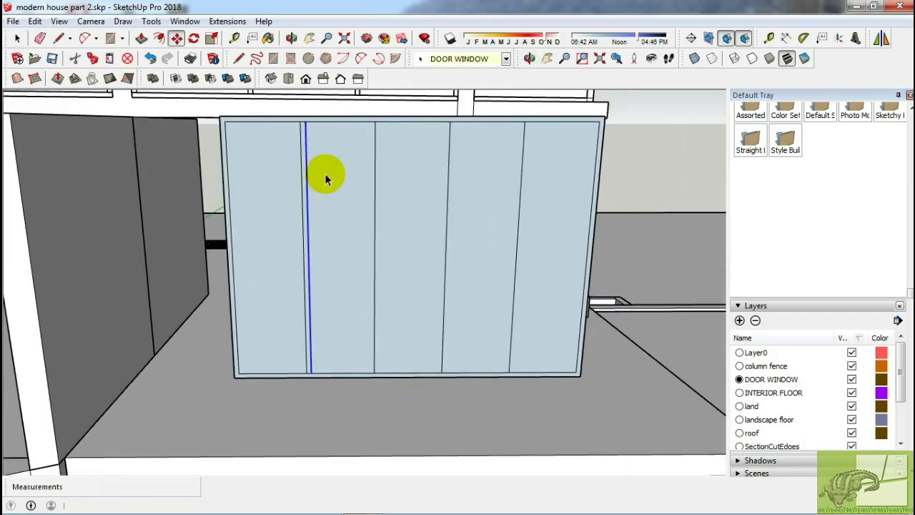
left_click(505, 182)
scroll(504, 182, "down", 2)
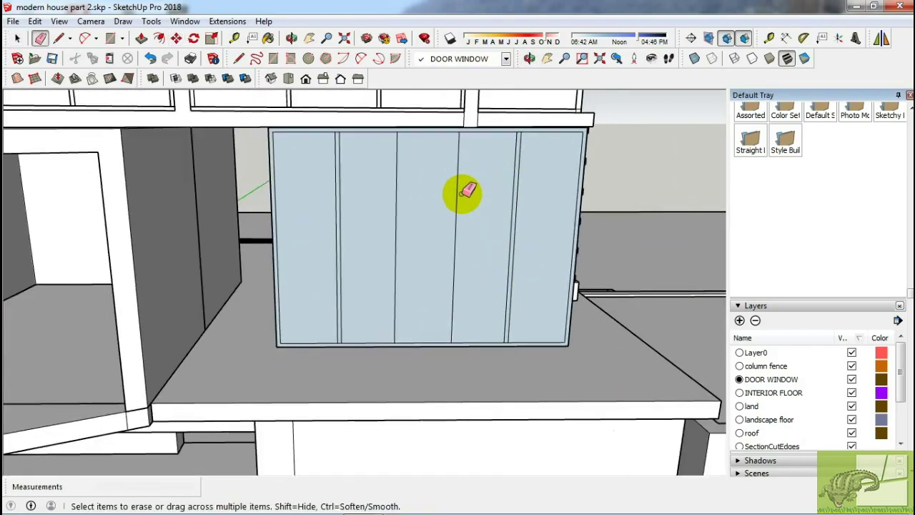
left_click(399, 201)
left_click(408, 205)
key("Delete")
- Delete the middle glass face of the window
middle_click_drag(414, 279, 300, 293)
left_click(300, 292)
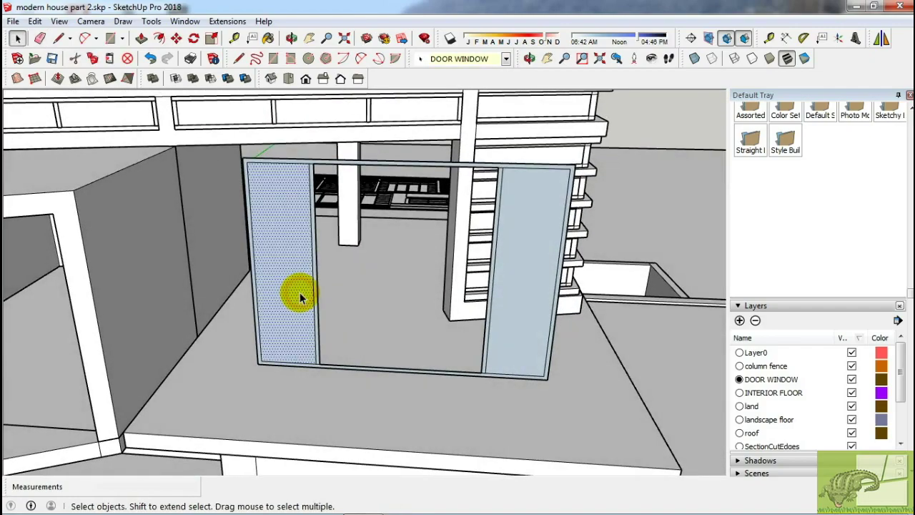
key("Delete")
key("Delete")
- Push/pull the window frame faces to give the frame depth
middle_click_drag(521, 292, 548, 386)
key("p")
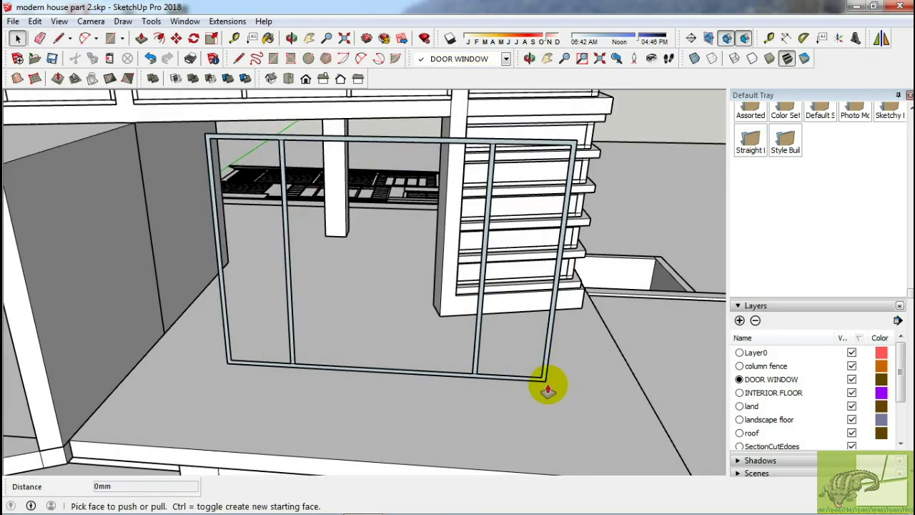
left_click(547, 386)
left_click(500, 389)
scroll(572, 379, "up", 2)
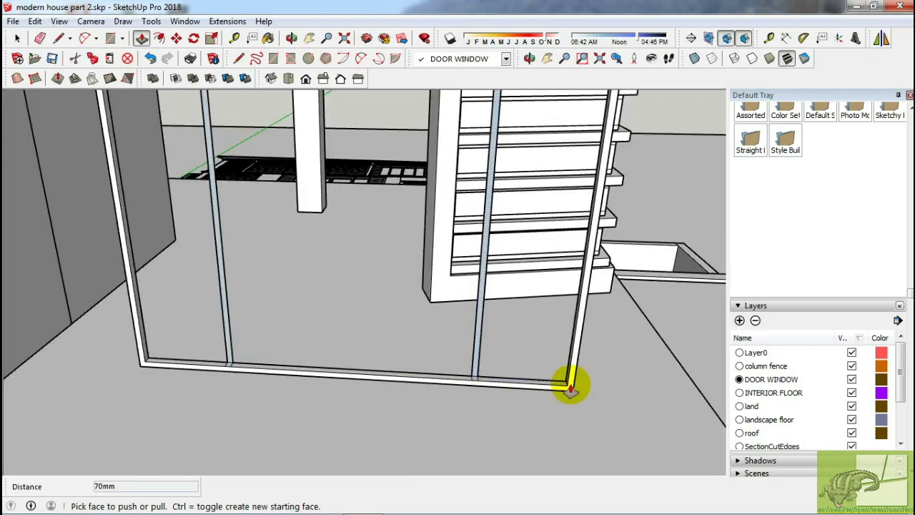
left_click(572, 382)
scroll(477, 388, "up", 2)
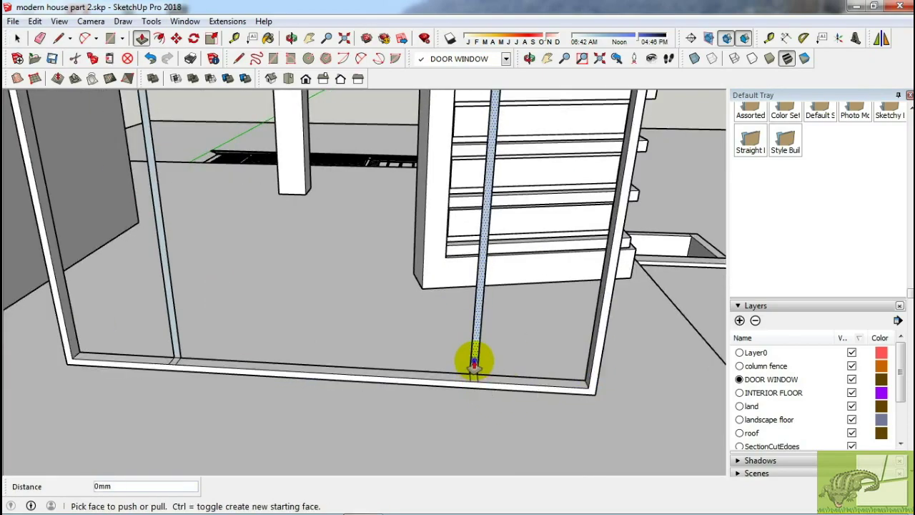
- Select the whole window frame and orbit around to inspect the left mullion
right_click(175, 322)
left_click(214, 246)
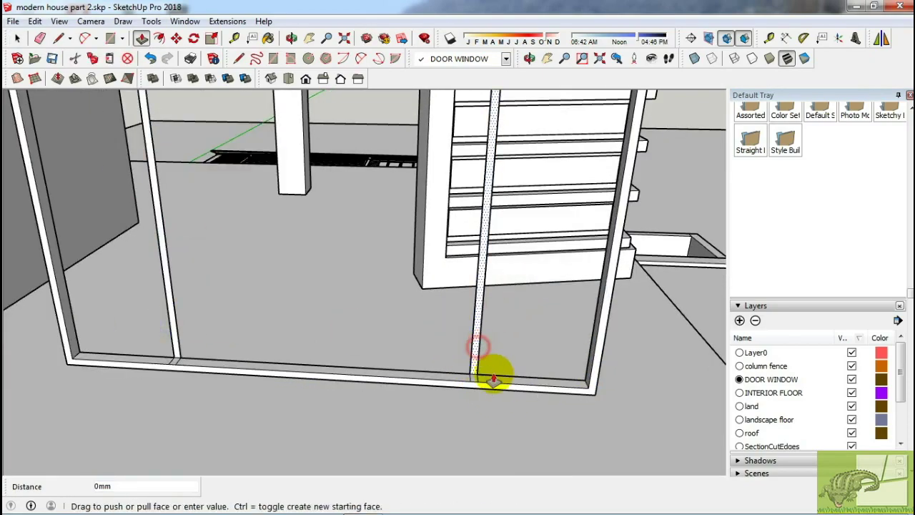
key("space")
triple_click(252, 374)
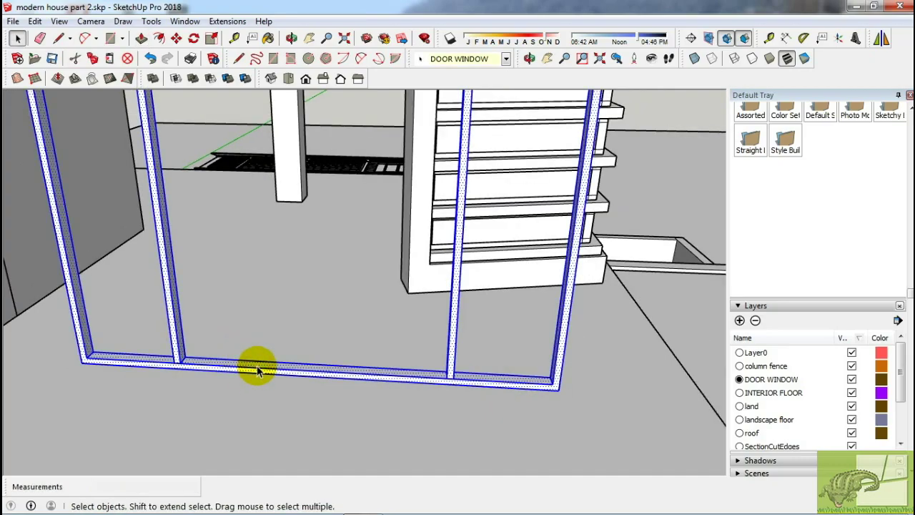
mouse_move(466, 389)
middle_mouse_down()
mouse_move(67, 296)
mouse_move(537, 353)
mouse_move(262, 408)
middle_mouse_up()
scroll(246, 414, "up", 2)
scroll(645, 428, "down", 3)
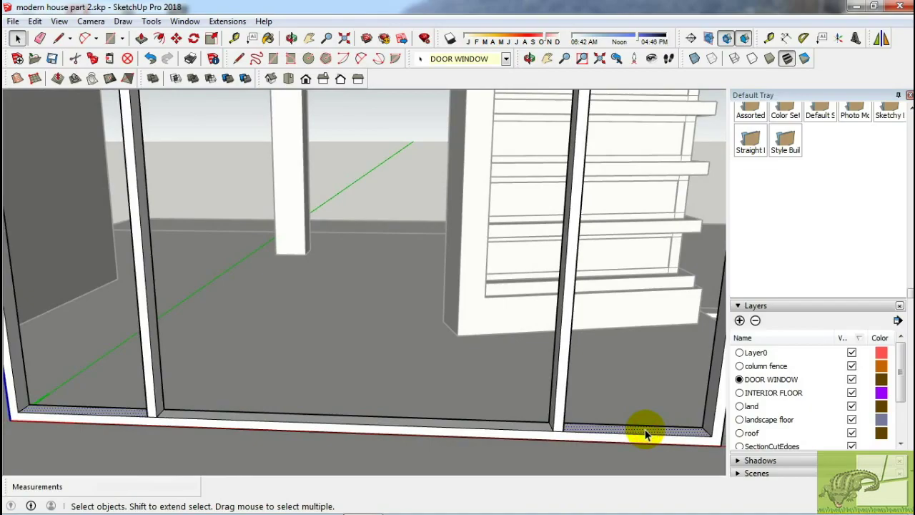
scroll(490, 443, "up", 3)
mouse_move(537, 443)
middle_mouse_down()
mouse_move(507, 188)
mouse_move(313, 323)
mouse_move(204, 367)
middle_mouse_up()
scroll(507, 188, "down", 2)
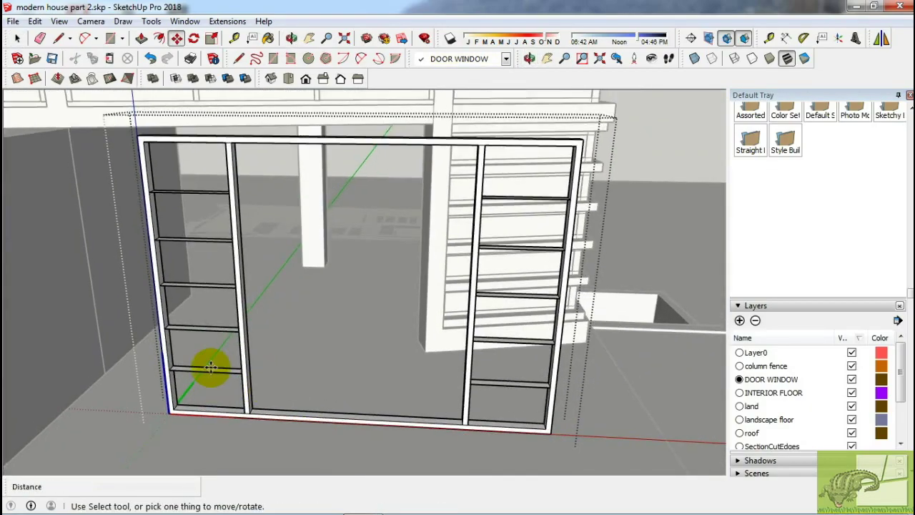
scroll(207, 369, "up", 3)
- With Push/Pull active, inspect the frame's lower part and top edge
key("p")
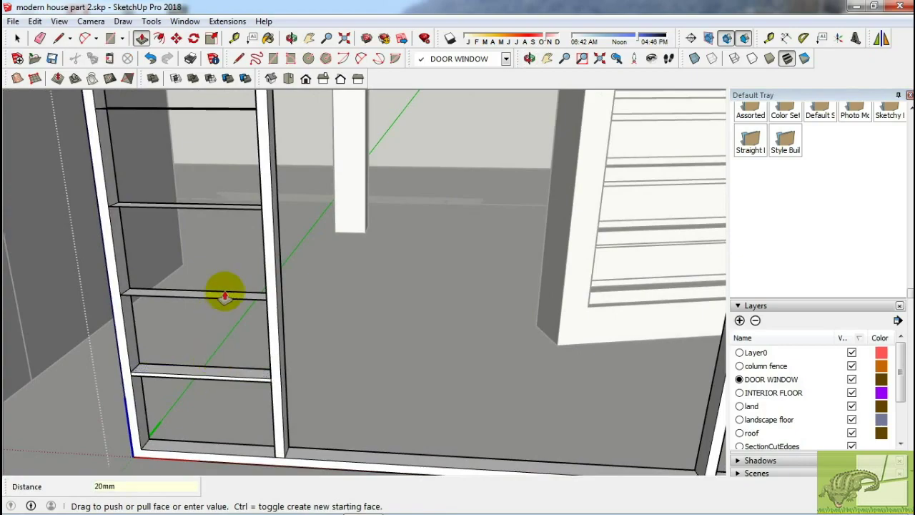
scroll(221, 288, "down", 2)
scroll(210, 313, "down", 1)
scroll(215, 286, "down", 1)
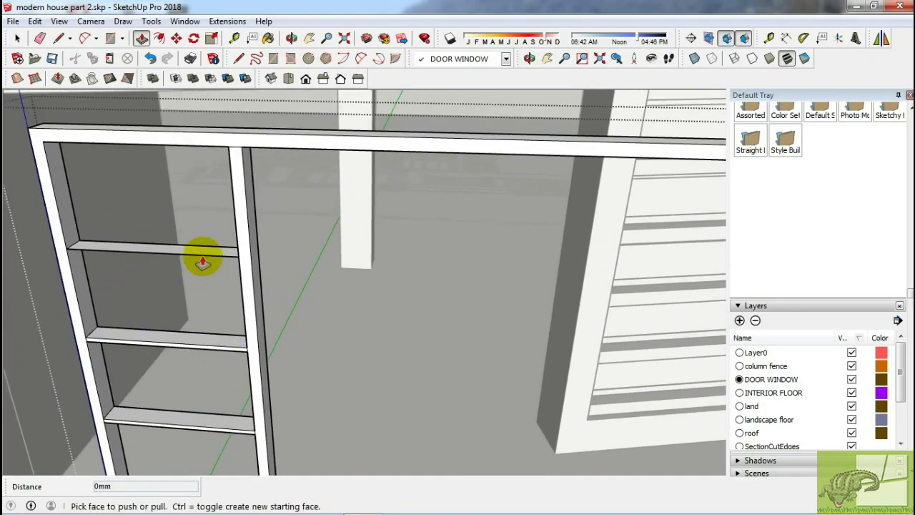
scroll(204, 259, "down", 1)
middle_click_drag(204, 259, 409, 345)
mouse_move(415, 297)
middle_mouse_down()
mouse_move(403, 291)
mouse_move(391, 309)
middle_mouse_up()
mouse_move(397, 259)
middle_mouse_down()
mouse_move(371, 341)
mouse_move(221, 408)
mouse_move(183, 388)
middle_mouse_up()
- Orbit the view to face the window frame's other mullion section
key("space")
scroll(283, 386, "up", 3)
scroll(283, 386, "down", 3)
mouse_move(283, 386)
middle_mouse_down()
mouse_move(435, 358)
mouse_move(253, 386)
mouse_move(176, 333)
mouse_move(526, 351)
mouse_move(413, 380)
middle_mouse_up()
scroll(176, 333, "down", 5)
scroll(429, 365, "up", 5)
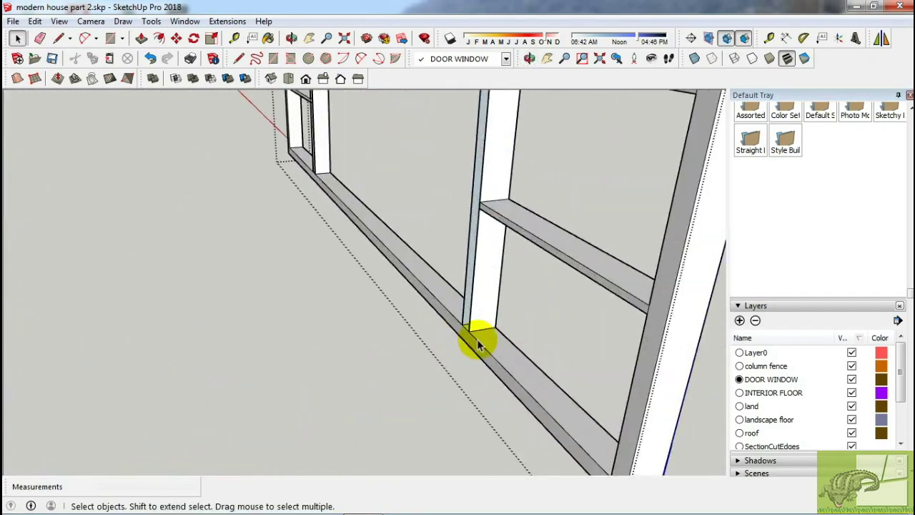
scroll(476, 329, "up", 2)
key("l")
scroll(286, 217, "up", 2)
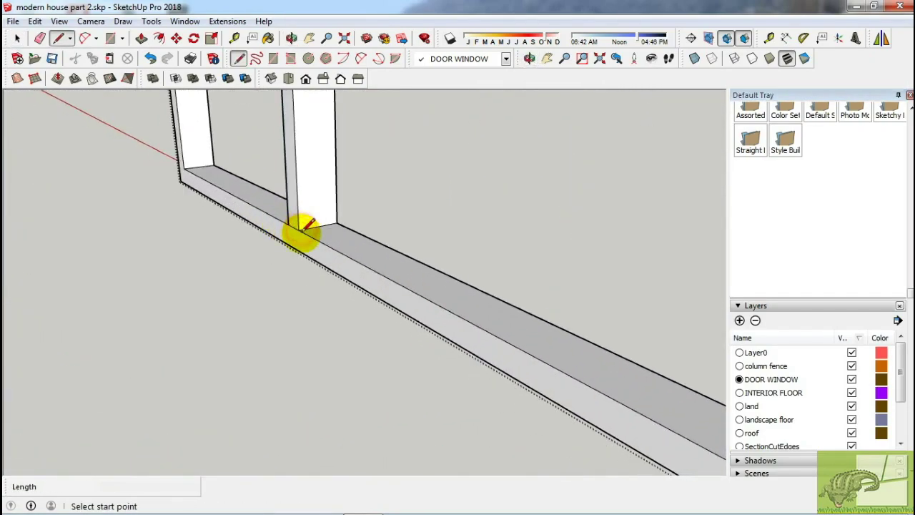
mouse_move(304, 229)
middle_mouse_down()
mouse_move(272, 312)
mouse_move(366, 308)
middle_mouse_up()
middle_click_drag(571, 343, 400, 364)
key("p")
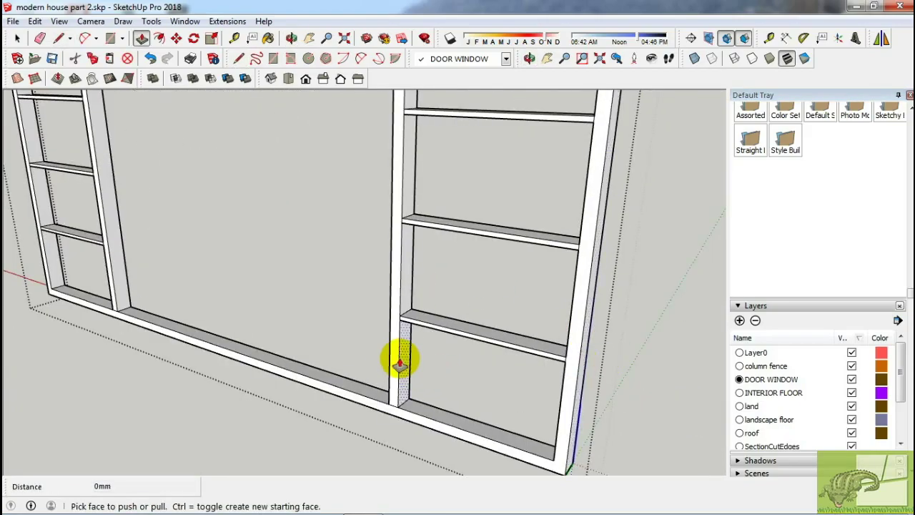
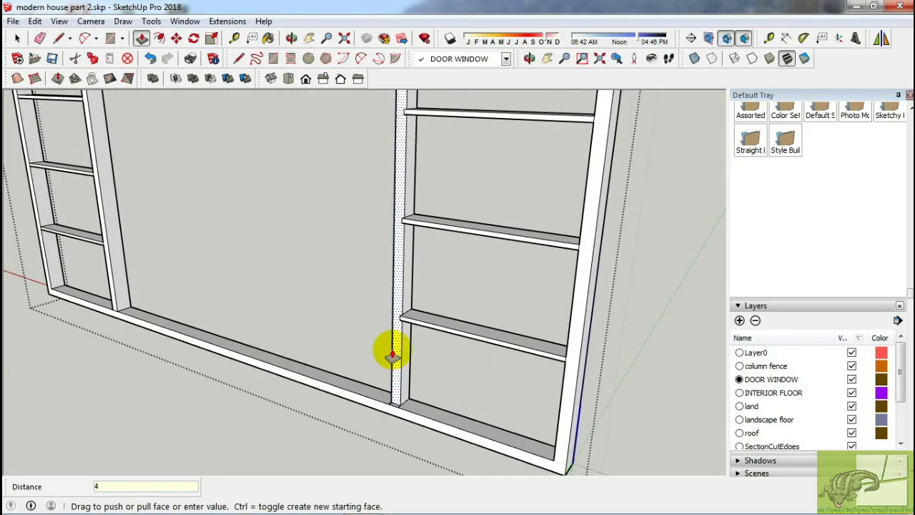
- Draw a rectangle filling the upper cell of the door frame's side column
mouse_move(421, 236)
middle_mouse_down()
mouse_move(388, 322)
mouse_move(388, 276)
mouse_move(374, 302)
mouse_move(378, 212)
mouse_move(479, 282)
mouse_move(333, 321)
mouse_move(169, 400)
mouse_move(149, 398)
middle_mouse_up()
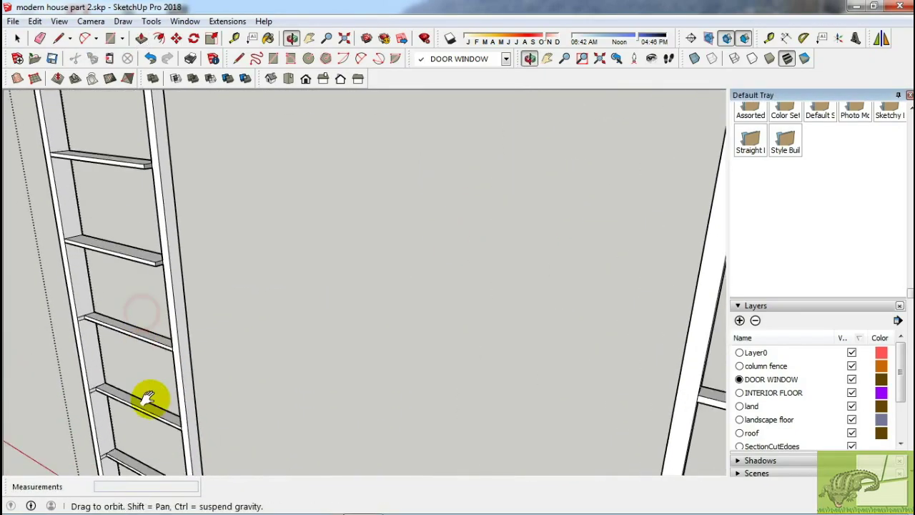
scroll(138, 221, "down", 2)
scroll(141, 240, "down", 2)
scroll(72, 321, "down", 3)
mouse_move(72, 321)
middle_mouse_down()
mouse_move(348, 310)
mouse_move(300, 276)
middle_mouse_up()
scroll(311, 379, "up", 5)
key("space")
mouse_move(311, 378)
middle_mouse_down()
mouse_move(398, 321)
mouse_move(204, 239)
middle_mouse_up()
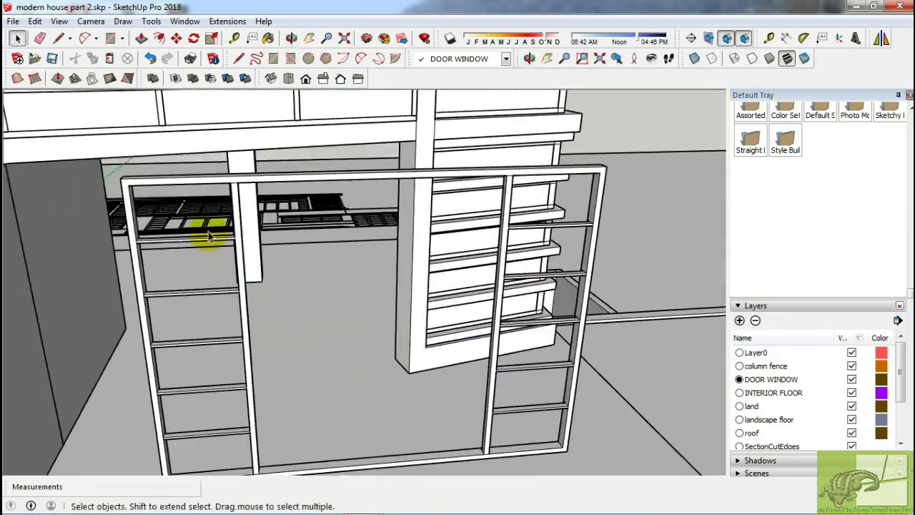
scroll(204, 238, "up", 3)
key("r")
scroll(118, 241, "down", 2)
scroll(120, 239, "up", 1)
left_click(119, 240)
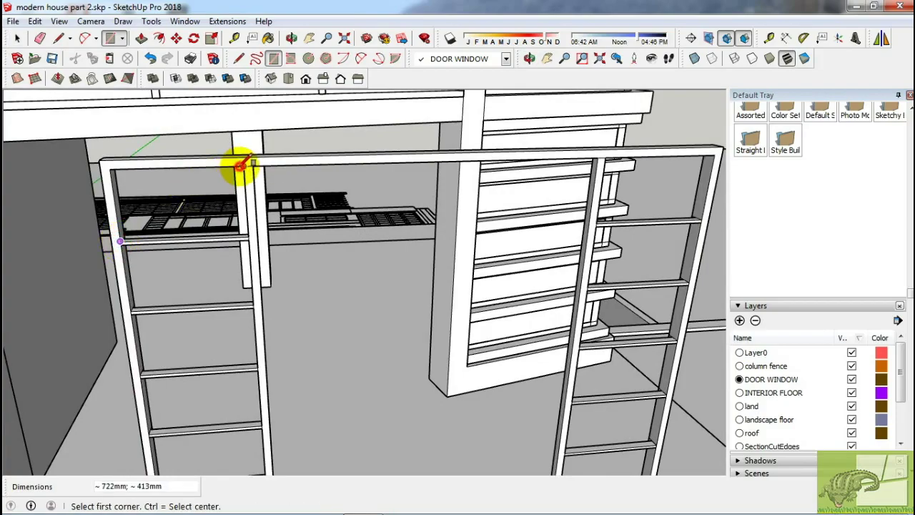
key("p")
scroll(241, 166, "up", 2)
left_click(179, 208)
- Make the new panel face a component
key("space")
scroll(191, 194, "up", 1)
right_click(173, 203)
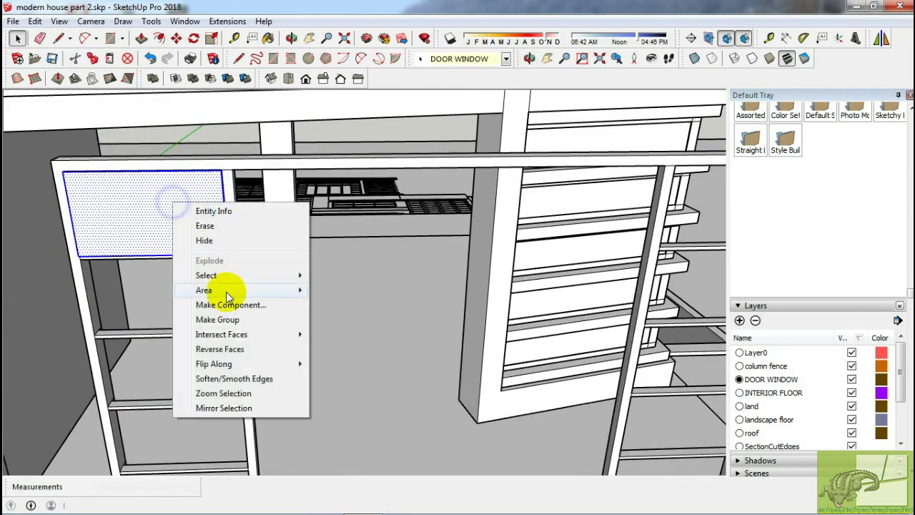
left_click(230, 305)
left_click(474, 402)
scroll(184, 280, "up", 3)
middle_click_drag(184, 279, 265, 249)
- Copy the panel one cell lower and repeat the copy down the column
key("m")
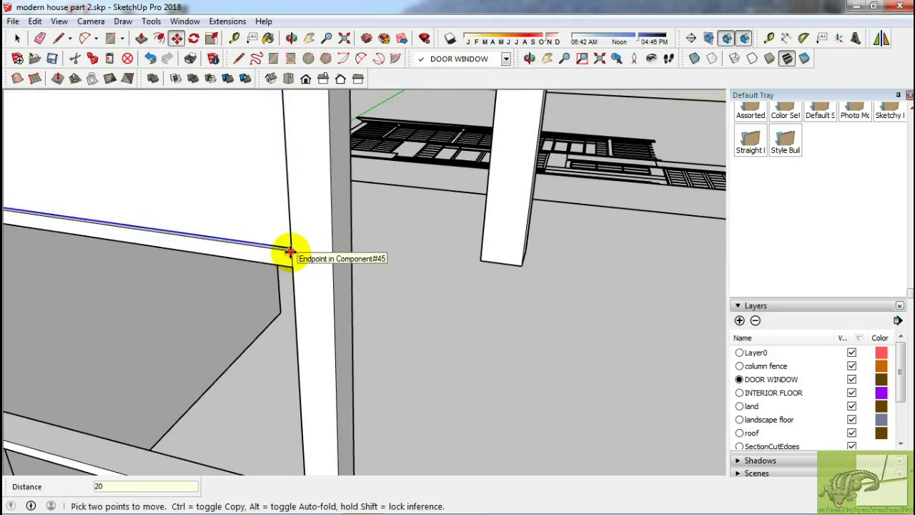
left_click(289, 258)
middle_click_drag(290, 257, 296, 204)
key("ctrl")
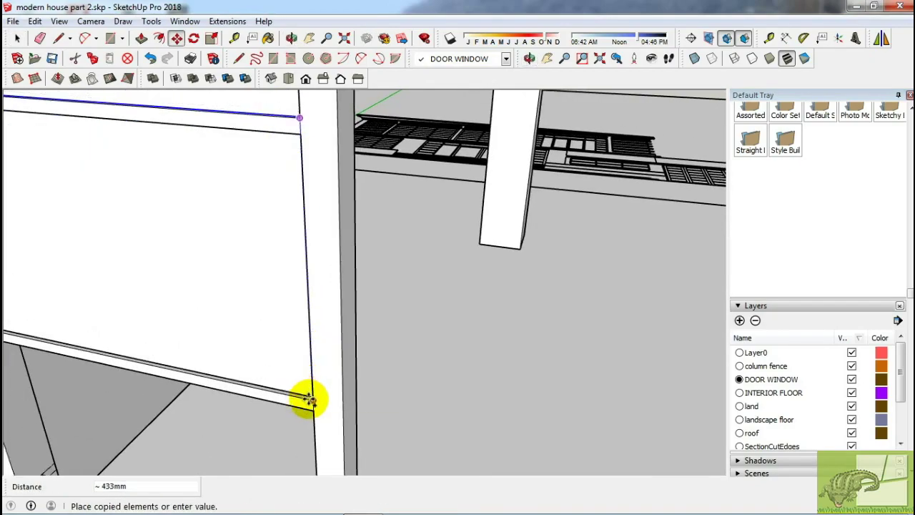
mouse_move(302, 394)
middle_mouse_down()
mouse_move(334, 197)
mouse_move(379, 149)
middle_mouse_up()
scroll(403, 429, "down", 2)
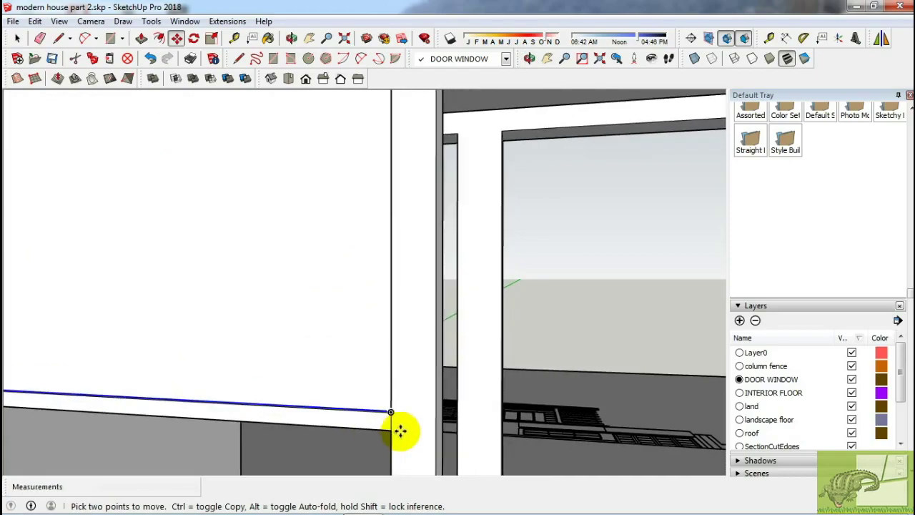
scroll(408, 247, "up", 2)
left_click(408, 246)
scroll(408, 247, "down", 2)
scroll(398, 363, "up", 2)
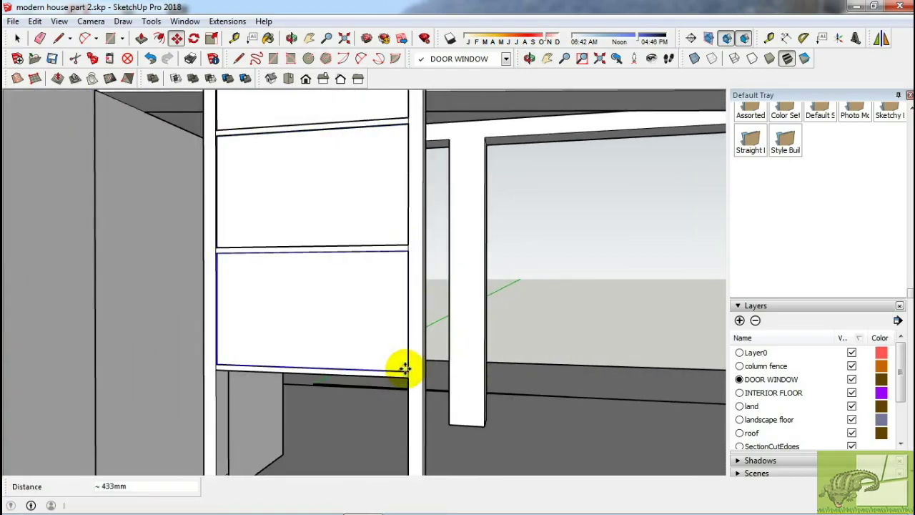
key("Return")
- Scale the bottom panel vertically to fit its cell
mouse_move(404, 367)
middle_mouse_down()
mouse_move(414, 218)
mouse_move(388, 327)
middle_mouse_up()
key("space")
left_click(393, 450)
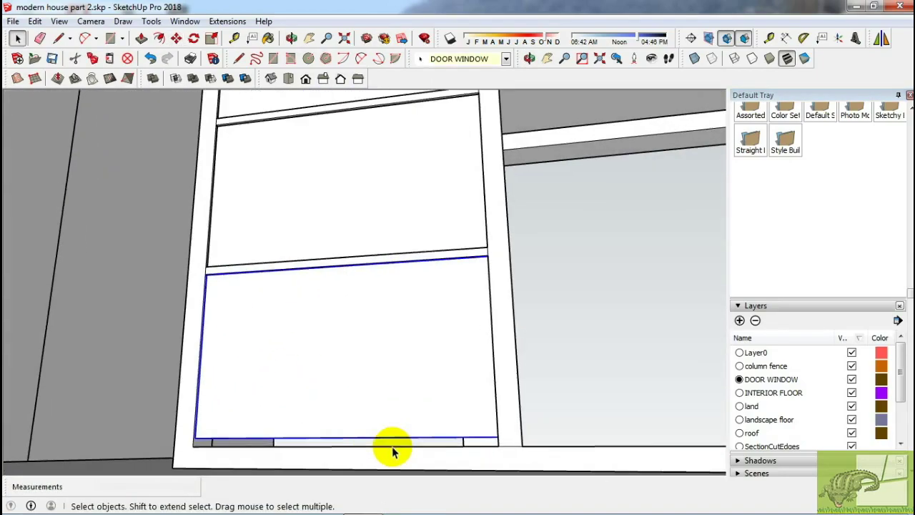
key("s")
mouse_move(360, 432)
middle_mouse_down()
mouse_move(337, 276)
mouse_move(323, 307)
mouse_move(381, 317)
mouse_move(261, 215)
middle_mouse_up()
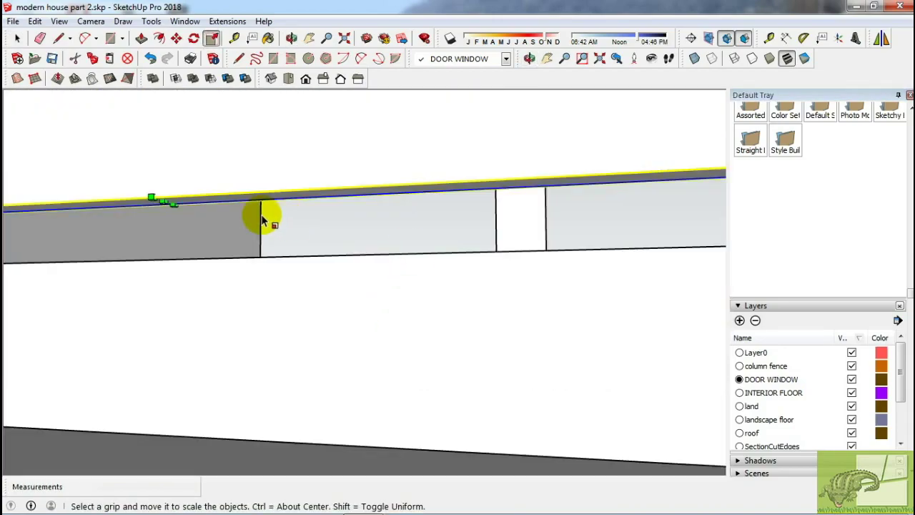
left_click_drag(152, 198, 179, 263)
key("space")
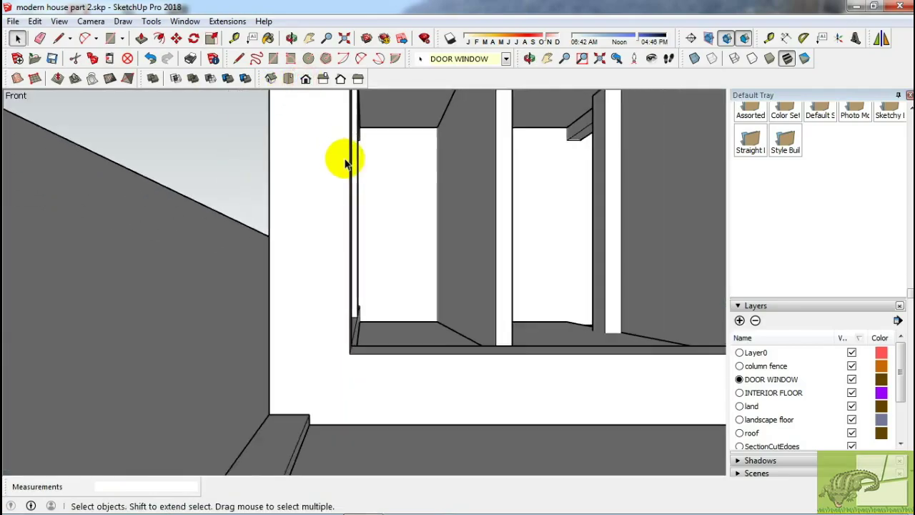
- Copy the panel column across to the other side of the frame
scroll(345, 163, "down", 3)
mouse_move(351, 167)
middle_mouse_down()
mouse_move(431, 191)
mouse_move(419, 296)
mouse_move(501, 265)
mouse_move(343, 362)
mouse_move(150, 359)
mouse_move(551, 307)
middle_mouse_up()
scroll(423, 253, "up", 3)
key("m")
scroll(394, 282, "up", 3)
key("ctrl")
left_click(394, 282)
left_click(450, 283)
scroll(535, 221, "up", 3)
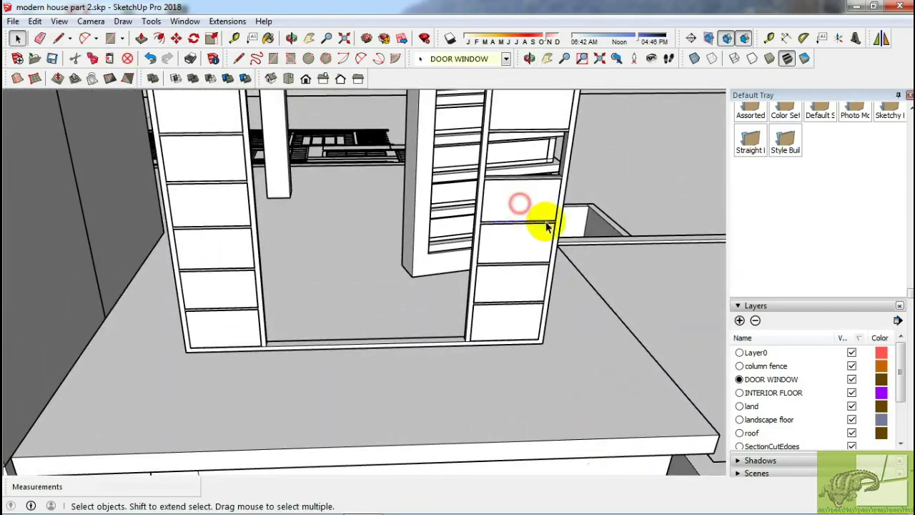
- Copy another panel into the cell above
key("m")
scroll(555, 221, "up", 2)
scroll(561, 213, "up", 2)
left_click(561, 213)
key("ctrl")
mouse_move(561, 213)
middle_mouse_down()
mouse_move(535, 321)
mouse_move(567, 145)
mouse_move(483, 281)
mouse_move(494, 278)
mouse_move(492, 312)
middle_mouse_up()
left_click(555, 164)
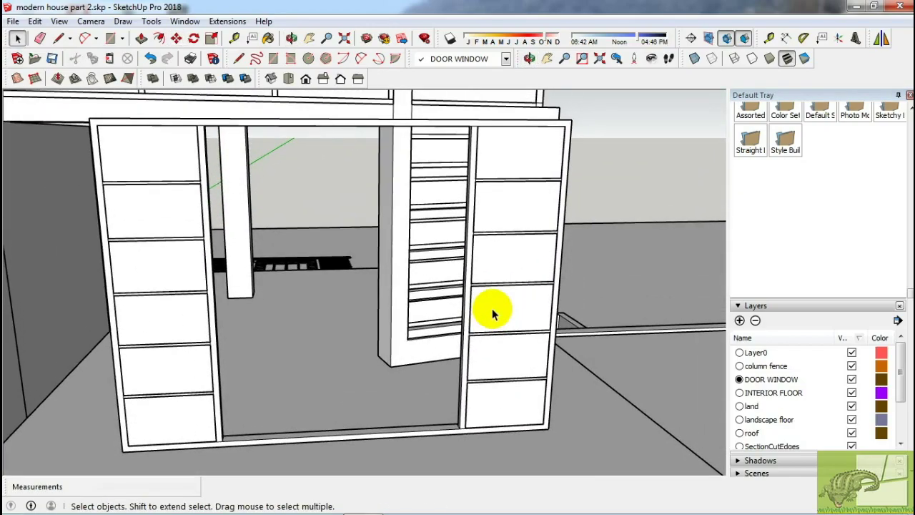
- Draw a rectangular face across the central opening, replacing a first wrong attempt
left_click(461, 423)
middle_click_drag(367, 433, 239, 459)
key("Delete")
key("r")
scroll(153, 413, "up", 2)
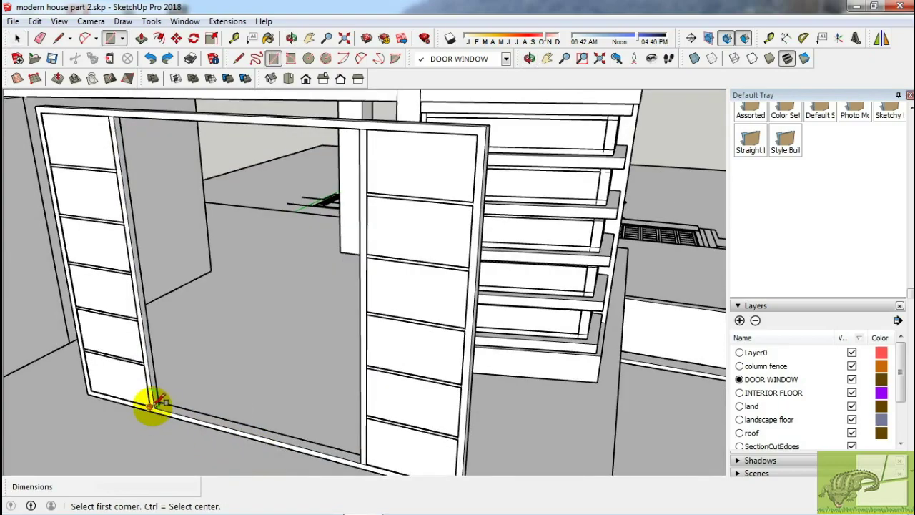
scroll(152, 404, "up", 1)
scroll(154, 403, "up", 1)
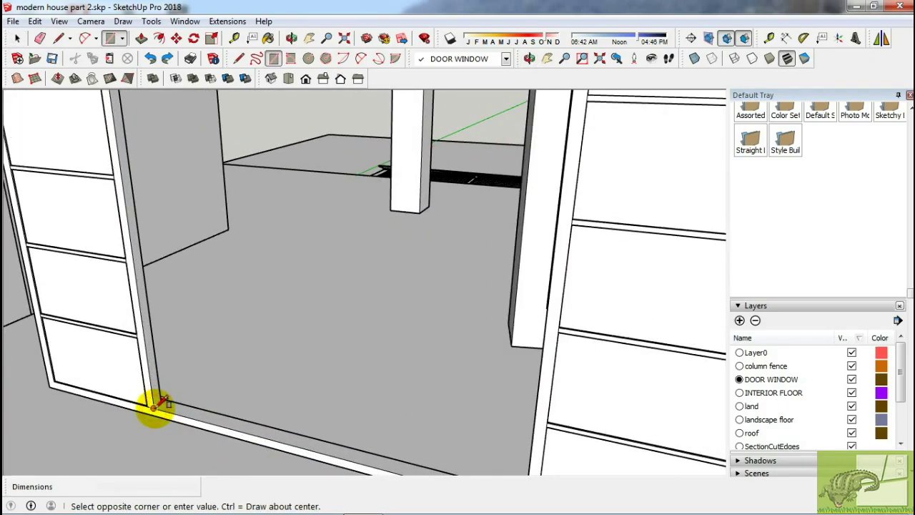
scroll(154, 404, "down", 3)
left_click(403, 153)
key("space")
middle_click_drag(402, 153, 327, 214)
left_click(327, 214)
- Make the opening face a component and erase its right half inside the component
right_click(355, 209)
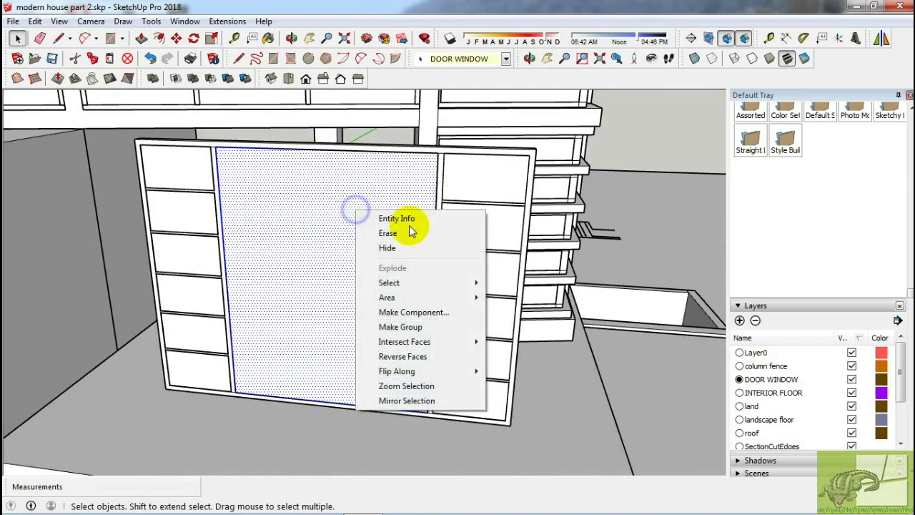
left_click(413, 312)
key("Return")
double_click(364, 318)
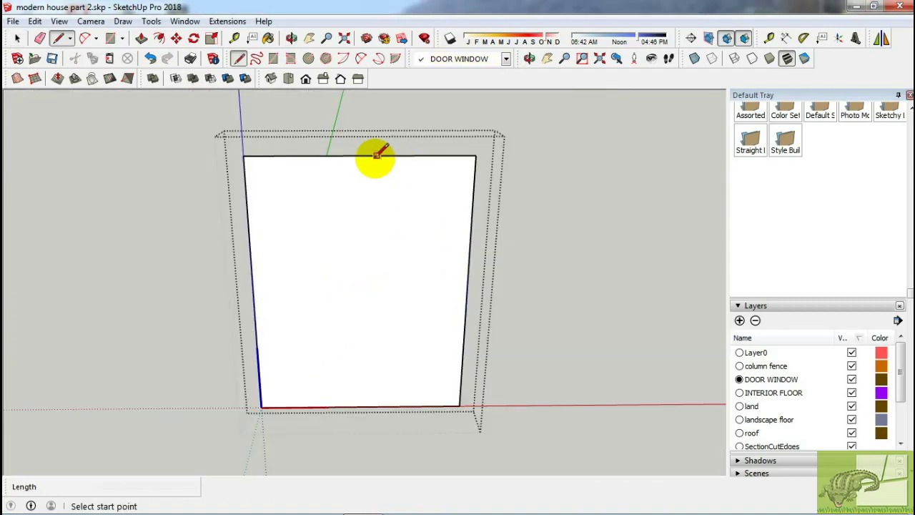
middle_click_drag(360, 217, 371, 212)
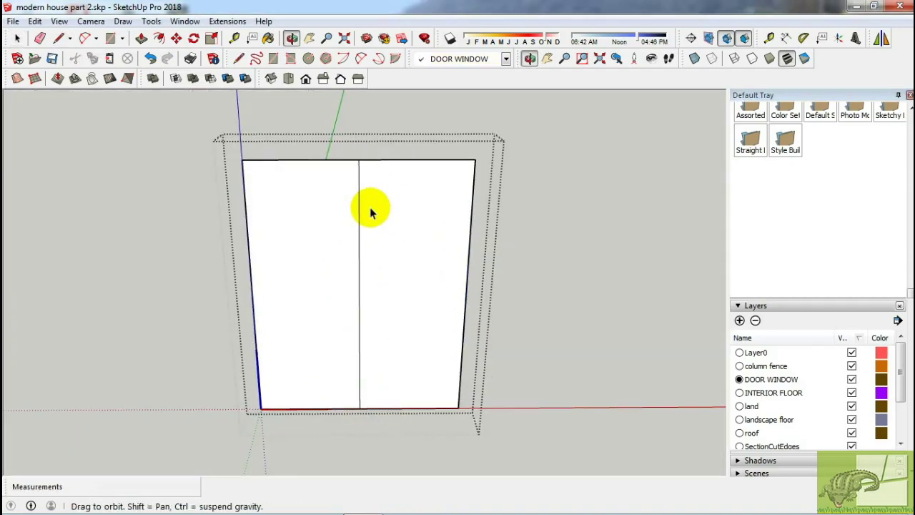
left_click_drag(395, 341, 425, 269)
middle_click_drag(424, 269, 363, 259)
- Offset the door outline 150 inward to form the frame and inner glass face
key("f")
left_click(350, 163)
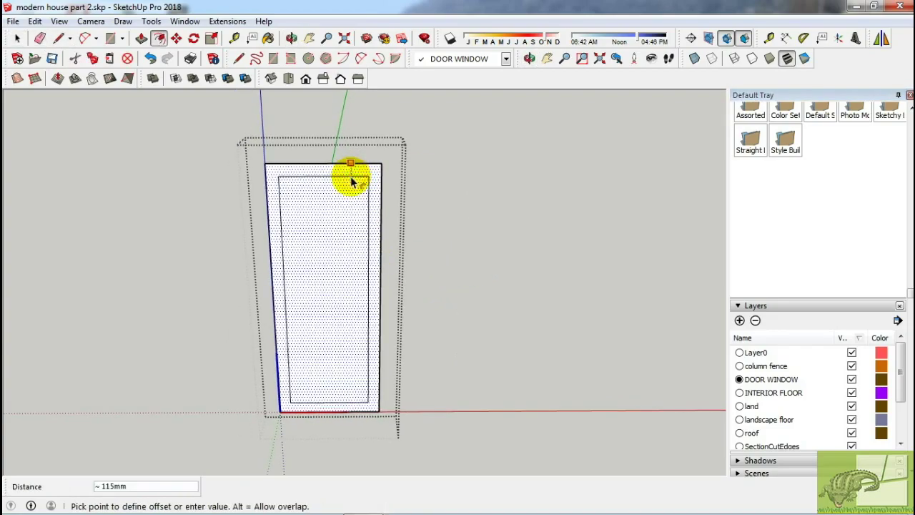
key("Return")
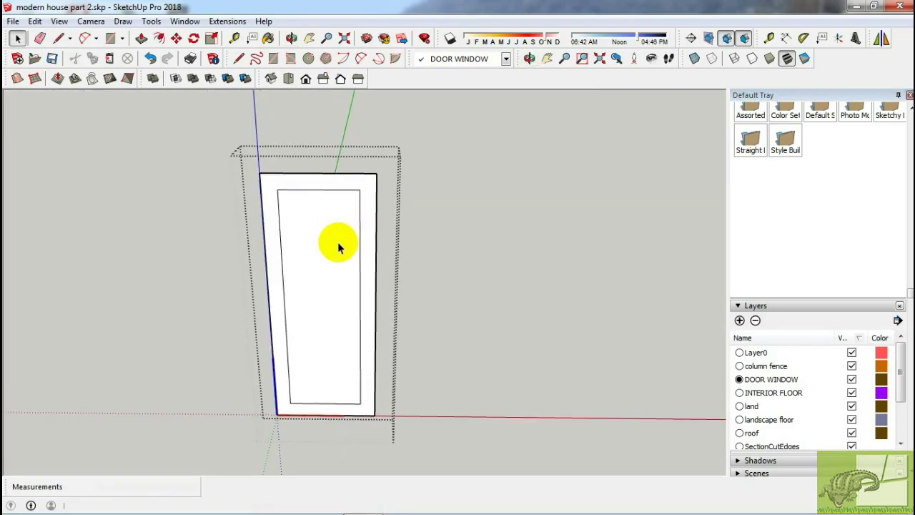
key("p")
middle_click_drag(333, 237, 359, 268)
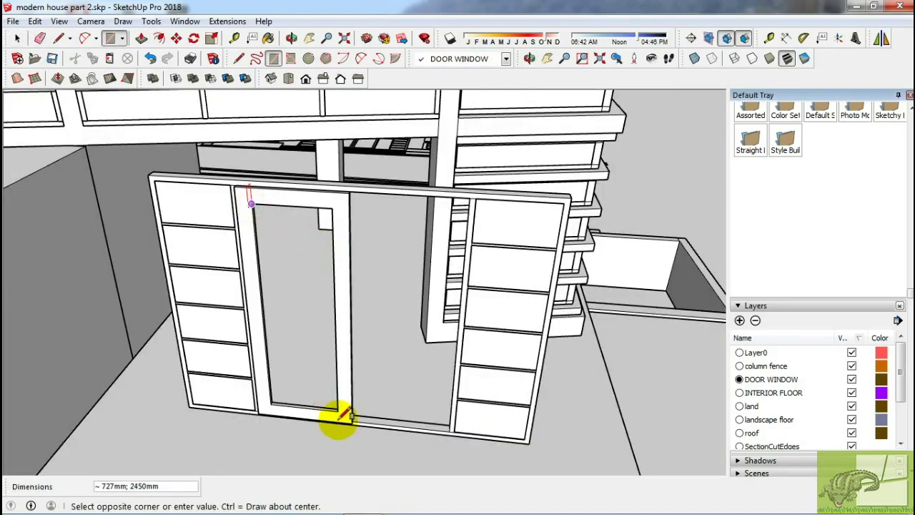
left_click(346, 414)
mouse_move(346, 415)
middle_mouse_down()
mouse_move(316, 388)
mouse_move(306, 355)
middle_mouse_up()
- Make the glass face a component
key("p")
right_click(303, 336)
left_click(367, 212)
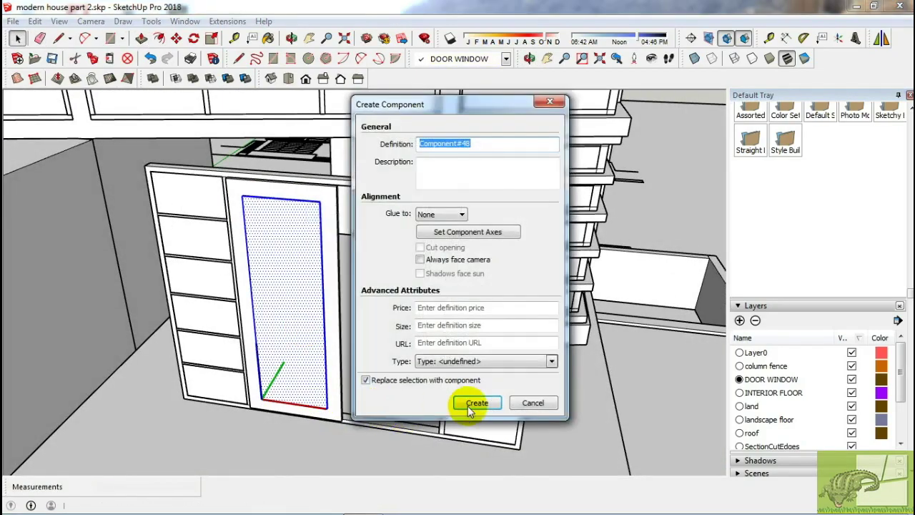
left_click(473, 345)
scroll(361, 359, "up", 5)
mouse_move(361, 360)
middle_mouse_down()
mouse_move(327, 417)
mouse_move(241, 343)
mouse_move(310, 236)
mouse_move(295, 226)
mouse_move(434, 235)
mouse_move(333, 245)
mouse_move(519, 300)
middle_mouse_up()
- Copy the door leaf from its bottom frame endpoint to fill the other half of the opening
right_click(332, 350)
key("m")
left_click(287, 228)
key("space")
mouse_move(554, 266)
middle_mouse_down()
mouse_move(551, 245)
mouse_move(388, 240)
middle_mouse_up()
key("m")
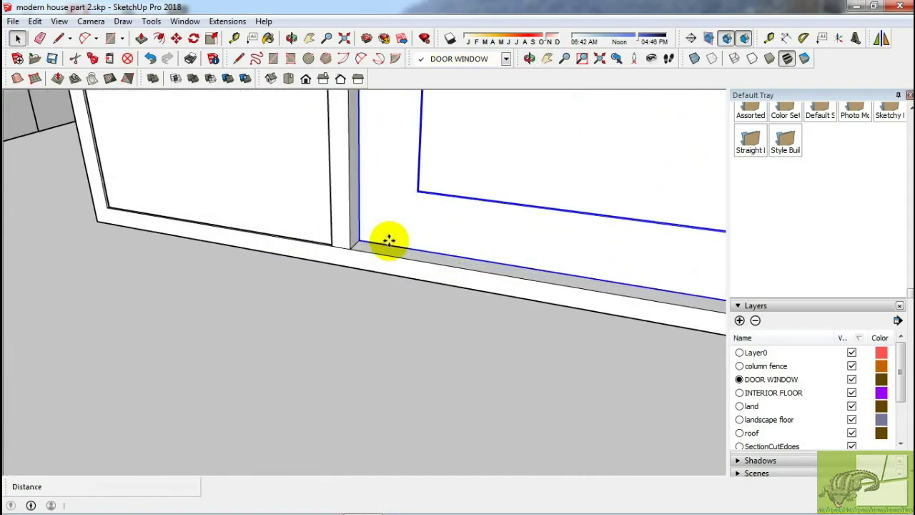
left_click(364, 240)
mouse_move(427, 302)
middle_mouse_down()
mouse_move(567, 265)
mouse_move(483, 307)
middle_mouse_up()
key("space")
scroll(392, 310, "up", 3)
scroll(392, 313, "up", 3)
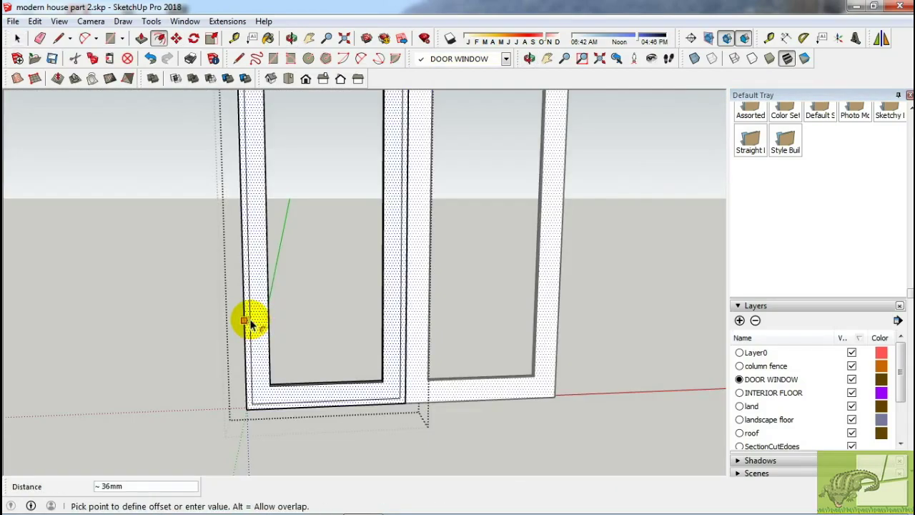
- Push the inner panel back 5mm and orbit out to review the doors
key("p")
scroll(248, 408, "up", 3)
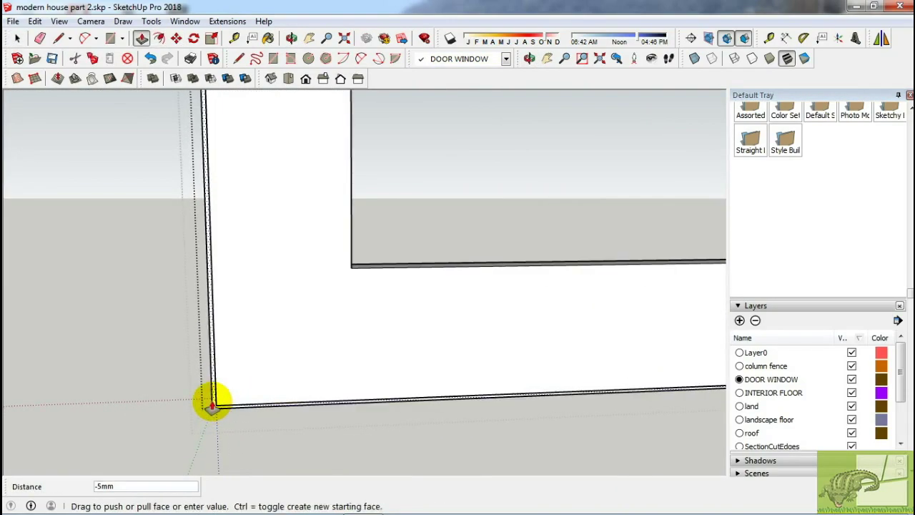
key("Return")
key("space")
scroll(268, 390, "down", 5)
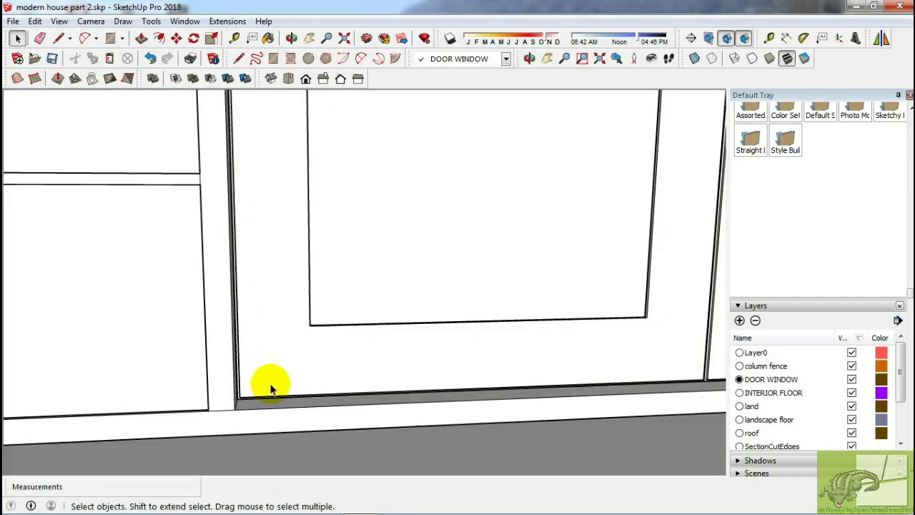
middle_click_drag(270, 382, 653, 347)
scroll(510, 351, "down", 3)
mouse_move(510, 350)
middle_mouse_down()
mouse_move(526, 389)
mouse_move(363, 292)
mouse_move(363, 384)
mouse_move(318, 378)
mouse_move(372, 368)
mouse_move(296, 204)
mouse_move(343, 235)
mouse_move(333, 259)
mouse_move(363, 347)
mouse_move(379, 282)
middle_mouse_up()
mouse_move(603, 387)
middle_mouse_down()
mouse_move(527, 180)
mouse_move(521, 241)
mouse_move(604, 379)
mouse_move(415, 332)
middle_mouse_up()
- Inspect the door assembly from below, then orbit out to see the whole house
scroll(414, 332, "up", 2)
right_click(386, 354)
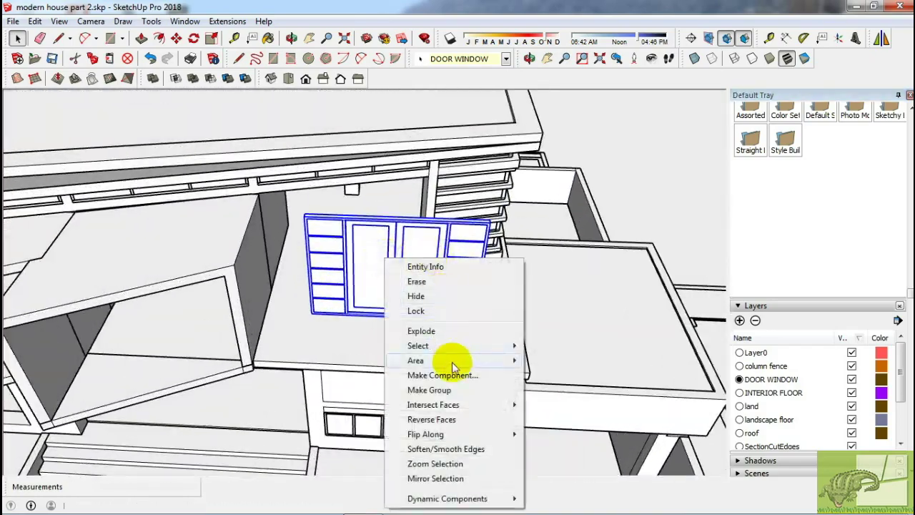
scroll(466, 351, "up", 3)
key("m")
scroll(462, 312, "up", 3)
scroll(296, 292, "up", 2)
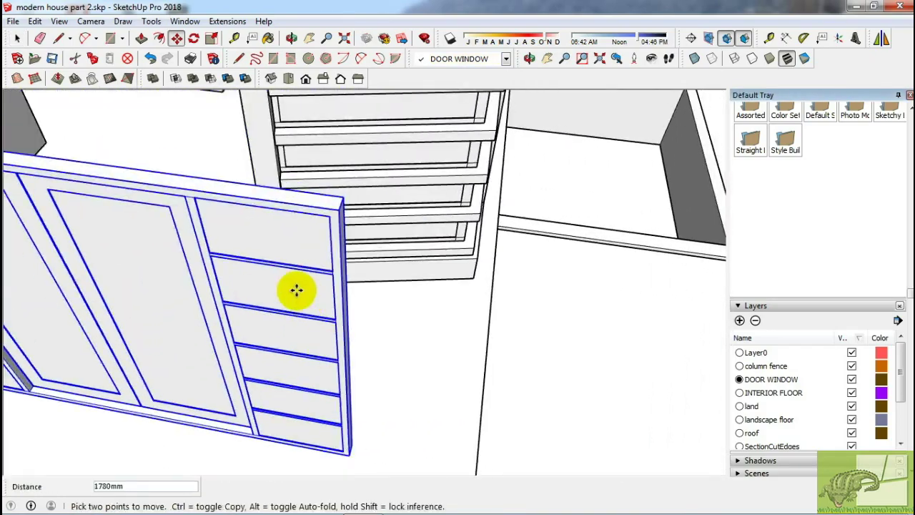
scroll(247, 280, "up", 2)
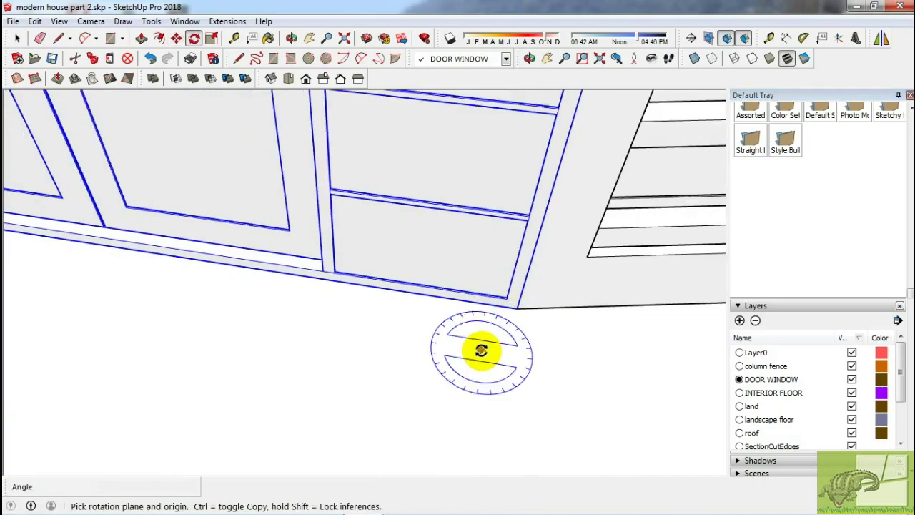
scroll(384, 289, "down", 3)
middle_click_drag(388, 292, 241, 265)
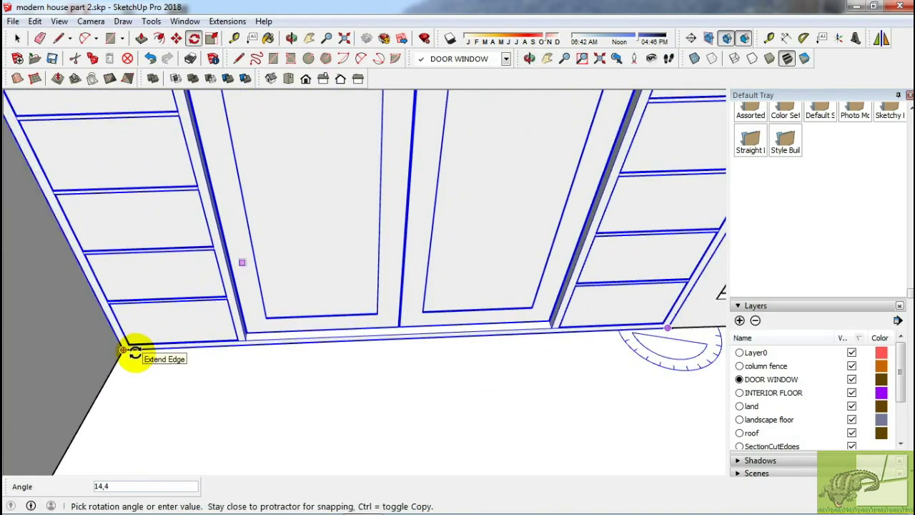
key("space")
scroll(358, 323, "down", 5)
mouse_move(357, 322)
middle_mouse_down()
mouse_move(379, 228)
mouse_move(419, 253)
mouse_move(580, 209)
mouse_move(364, 286)
mouse_move(388, 262)
mouse_move(359, 259)
mouse_move(331, 224)
mouse_move(311, 225)
mouse_move(355, 220)
mouse_move(346, 286)
middle_mouse_up()
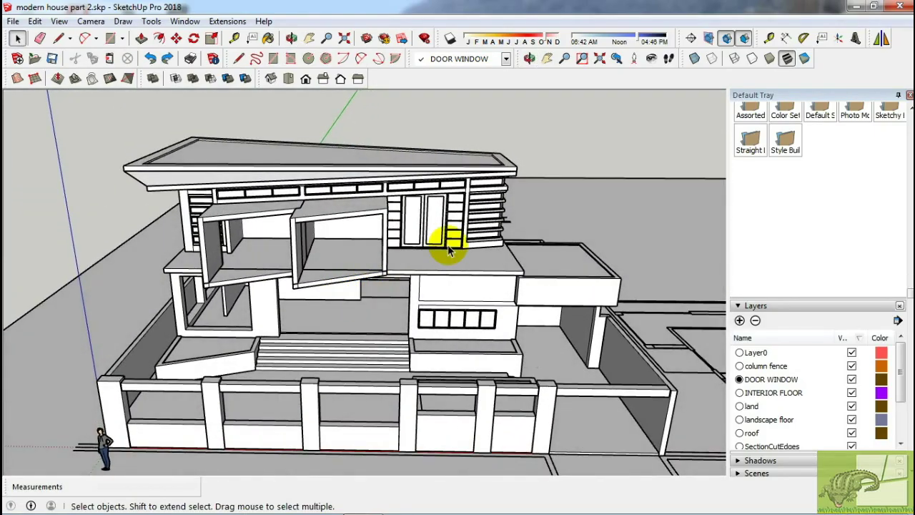
- Select the door-window unit and orbit beneath it to a front view of the house
left_click(447, 245)
scroll(447, 244, "up", 3)
scroll(461, 254, "up", 2)
key("m")
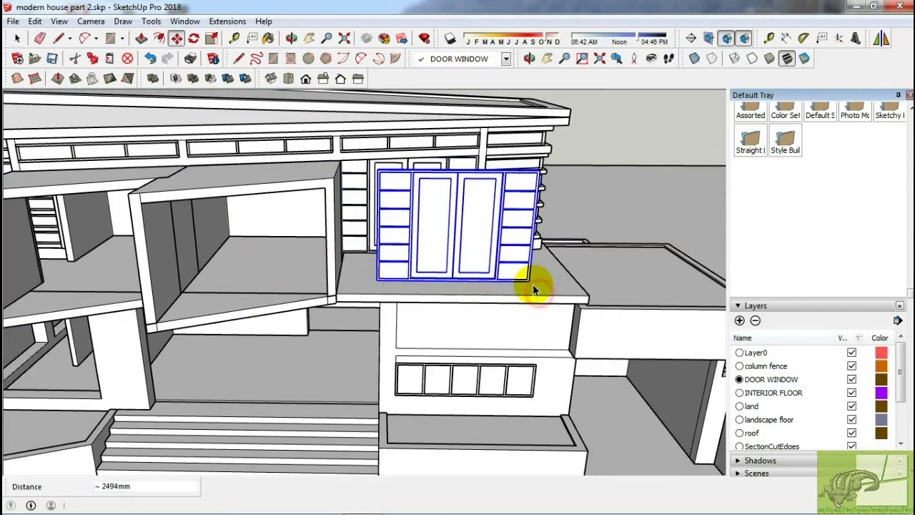
key("space")
mouse_move(532, 290)
middle_mouse_down()
mouse_move(409, 194)
mouse_move(394, 286)
mouse_move(498, 325)
middle_mouse_up()
scroll(408, 195, "up", 2)
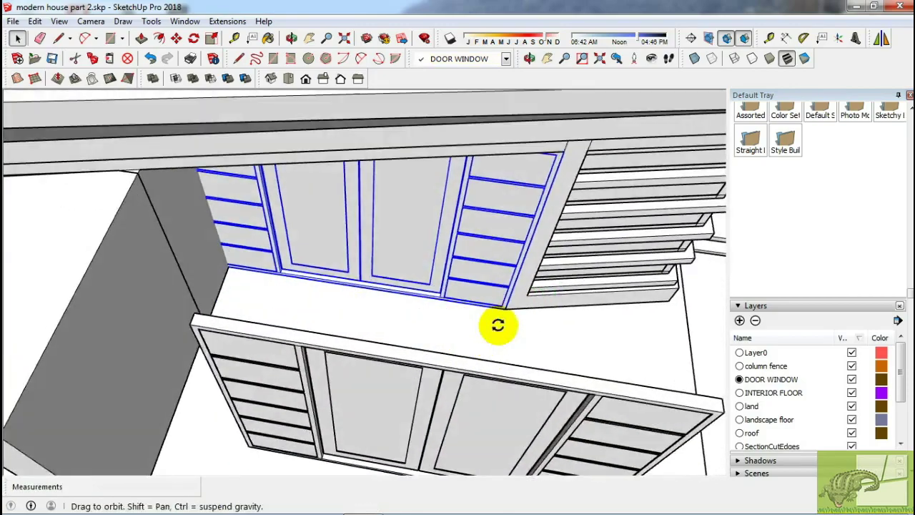
scroll(220, 268, "up", 3)
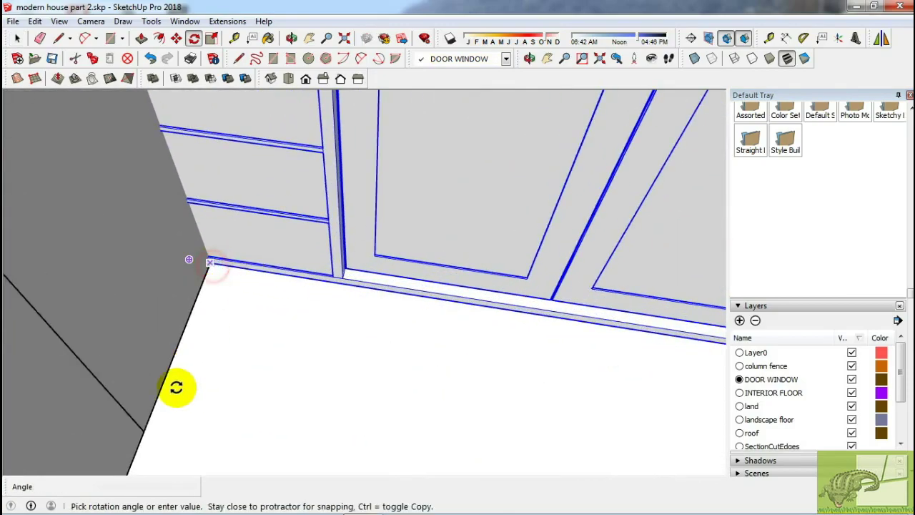
key("space")
scroll(301, 343, "down", 5)
mouse_move(347, 368)
middle_mouse_down()
mouse_move(474, 210)
mouse_move(498, 127)
mouse_move(398, 93)
mouse_move(445, 241)
mouse_move(622, 194)
mouse_move(506, 135)
mouse_move(499, 250)
middle_mouse_up()
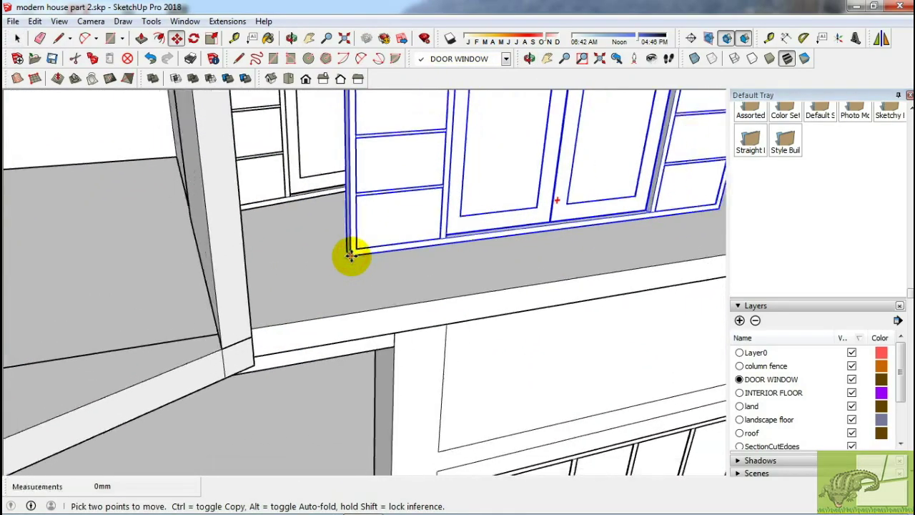
- Move the door-window unit into the upper-floor window bay, checking it from several angles
left_click(350, 256)
scroll(164, 302, "down", 5)
scroll(95, 316, "up", 5)
scroll(75, 342, "up", 3)
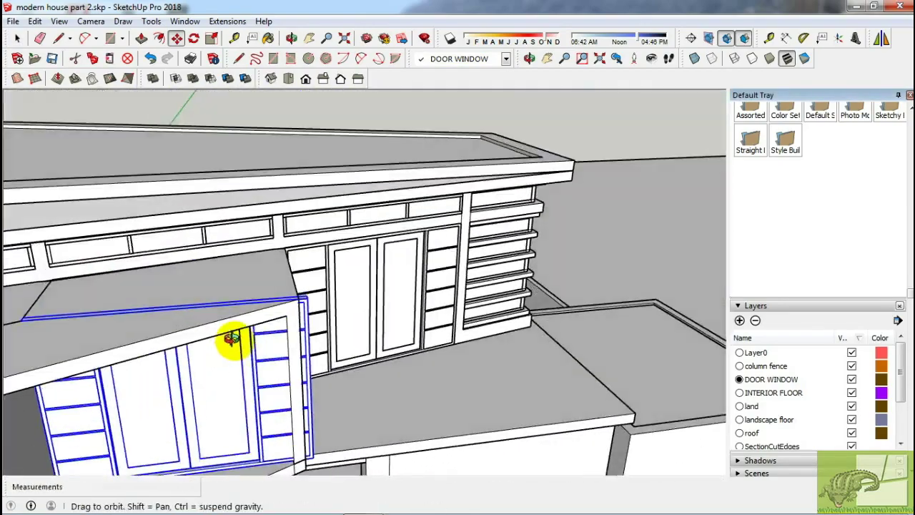
middle_click_drag(232, 341, 224, 343)
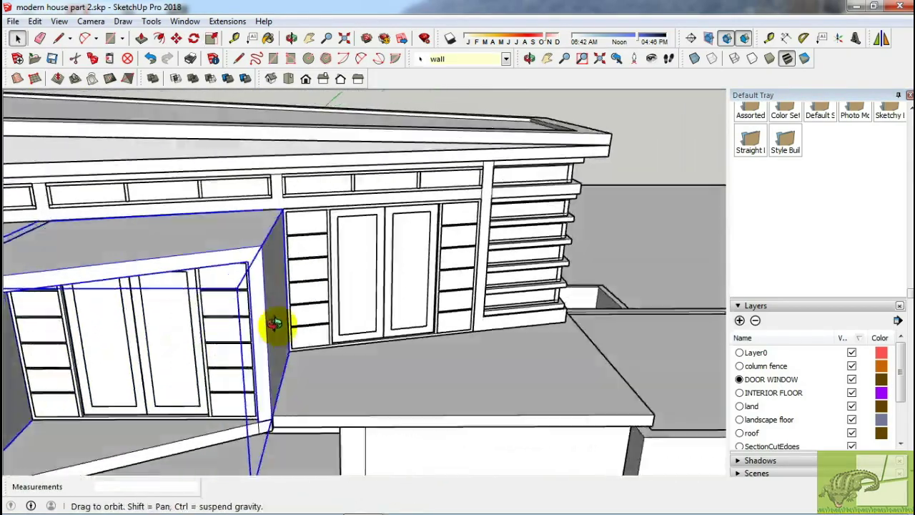
middle_click_drag(274, 324, 284, 333)
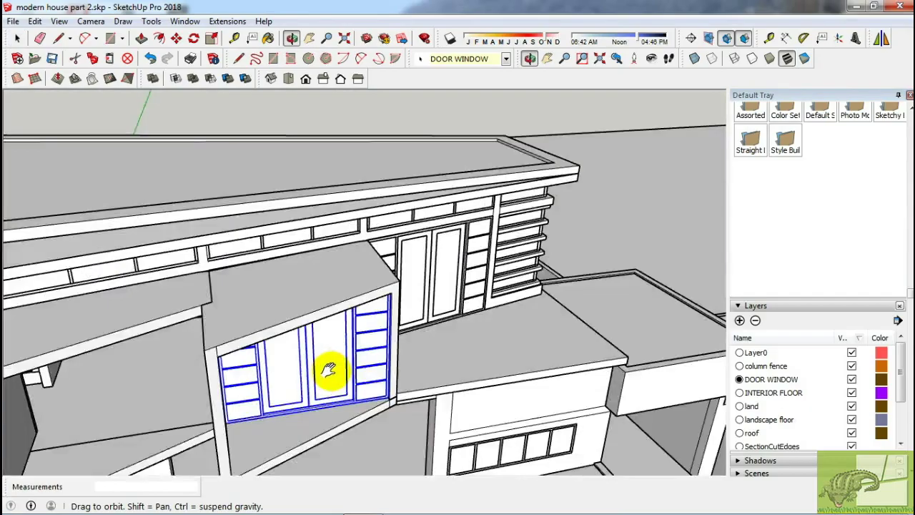
middle_click_drag(328, 368, 428, 341)
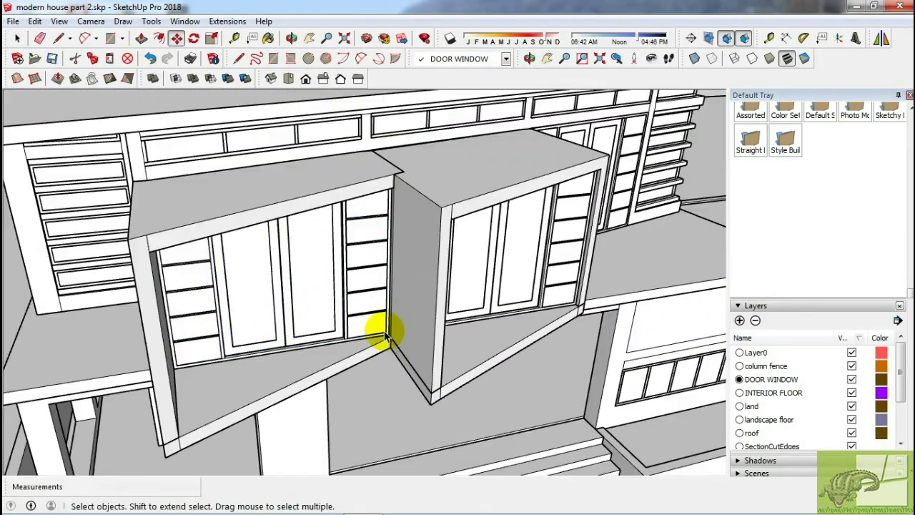
scroll(386, 336, "down", 5)
mouse_move(394, 255)
middle_mouse_down()
mouse_move(221, 302)
mouse_move(426, 310)
mouse_move(413, 270)
mouse_move(535, 255)
mouse_move(479, 259)
mouse_move(490, 343)
mouse_move(360, 334)
mouse_move(392, 313)
mouse_move(483, 320)
mouse_move(230, 286)
middle_mouse_up()
- Rotate the window unit in the bay 180° about its corner
left_click(230, 285)
scroll(243, 289, "up", 3)
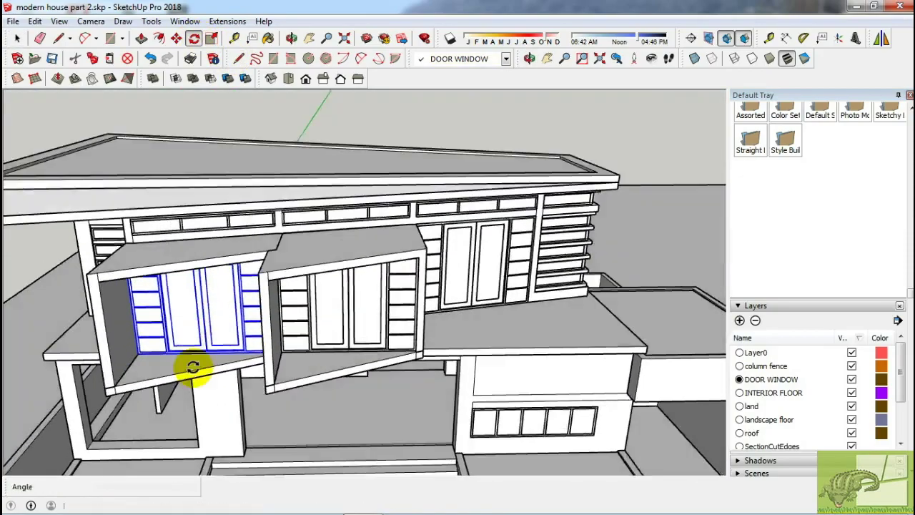
scroll(190, 367, "up", 4)
left_click(175, 367)
type("180")
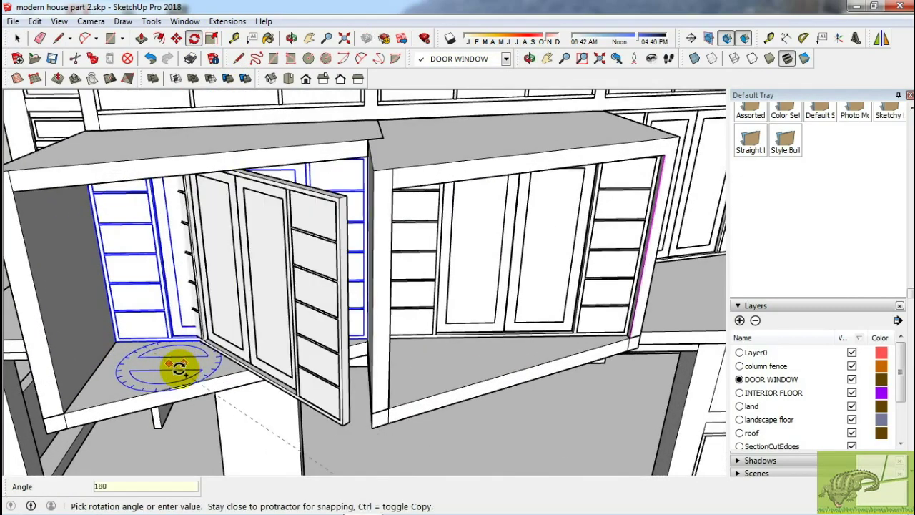
key("Return")
scroll(190, 385, "up", 2)
- Move the window unit from its corner down to the ground-floor front between the columns
key("m")
scroll(239, 379, "up", 3)
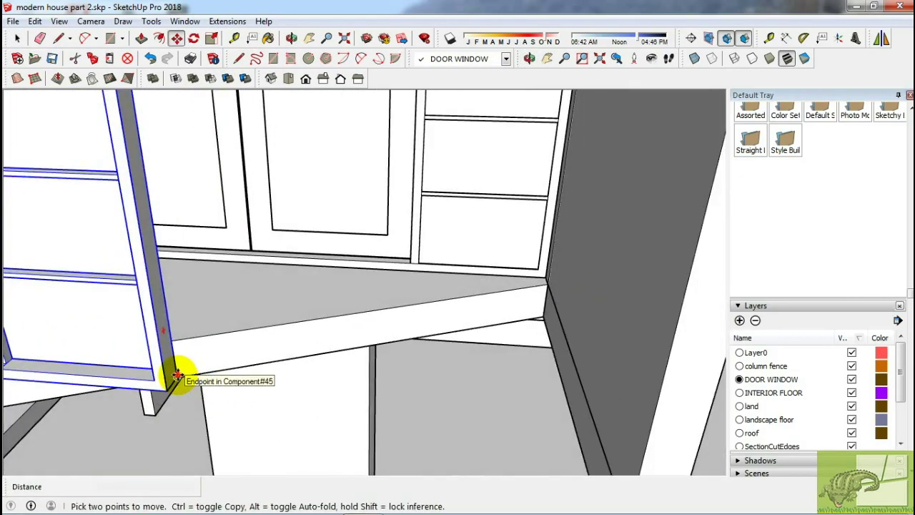
left_click(176, 375)
scroll(178, 374, "down", 3)
scroll(402, 350, "down", 5)
mouse_move(402, 351)
middle_mouse_down()
mouse_move(127, 327)
mouse_move(246, 381)
middle_mouse_up()
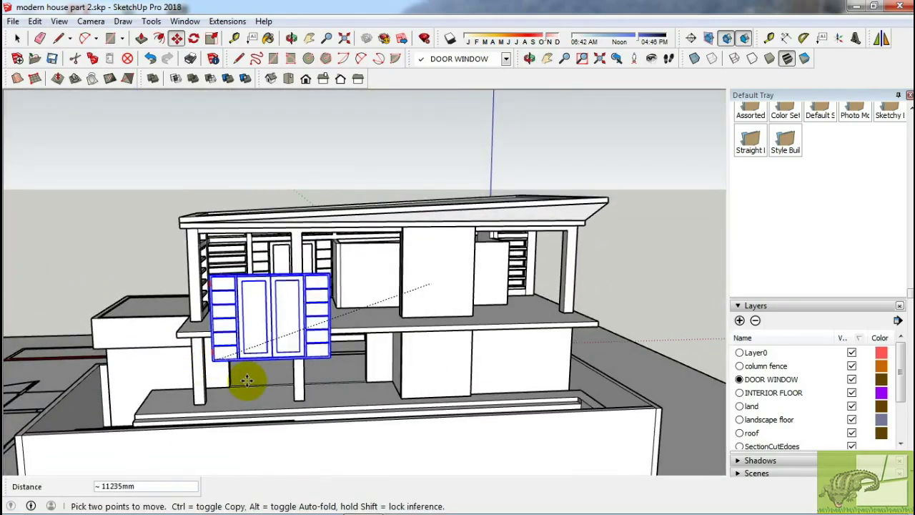
scroll(247, 381, "up", 5)
left_click(178, 413)
mouse_move(179, 413)
middle_mouse_down()
mouse_move(300, 348)
mouse_move(467, 306)
mouse_move(364, 337)
middle_mouse_up()
- Scale the unit sideways so it fills the ground-floor opening
key("s")
scroll(363, 337, "up", 3)
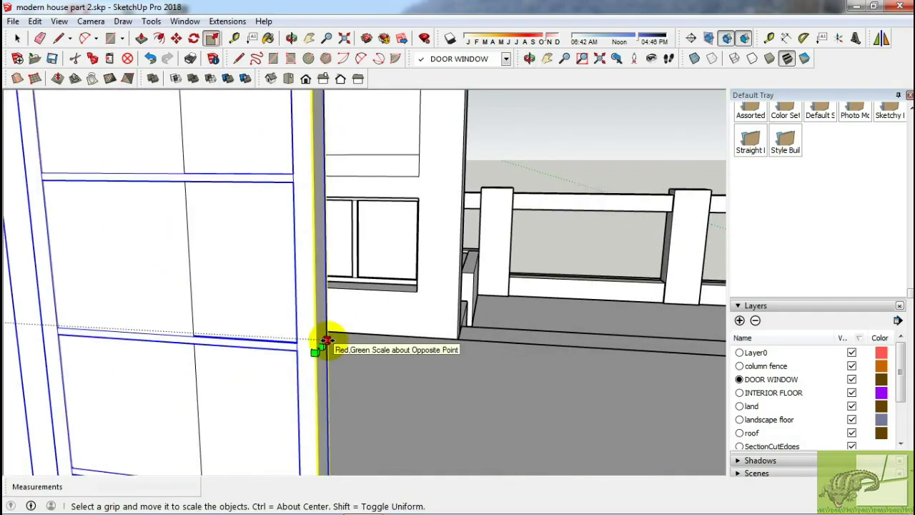
left_click(319, 341)
mouse_move(203, 222)
middle_mouse_down()
mouse_move(436, 250)
mouse_move(382, 279)
mouse_move(339, 281)
mouse_move(374, 190)
mouse_move(445, 229)
mouse_move(321, 233)
mouse_move(325, 220)
mouse_move(548, 265)
mouse_move(418, 235)
mouse_move(551, 255)
mouse_move(491, 249)
middle_mouse_up()
scroll(374, 190, "down", 2)
key("space")
left_click(419, 239)
- Raise the column's top face higher inside the column's edit context
double_click(419, 240)
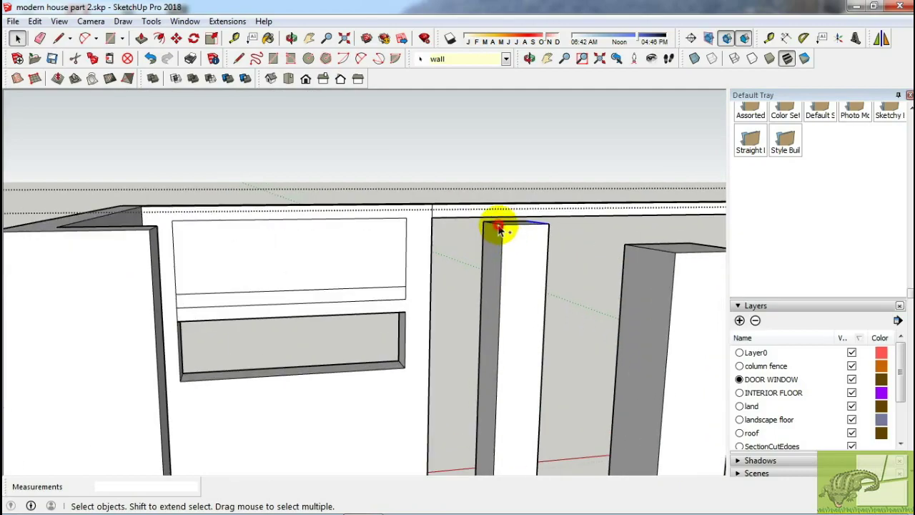
scroll(500, 226, "up", 3)
key("m")
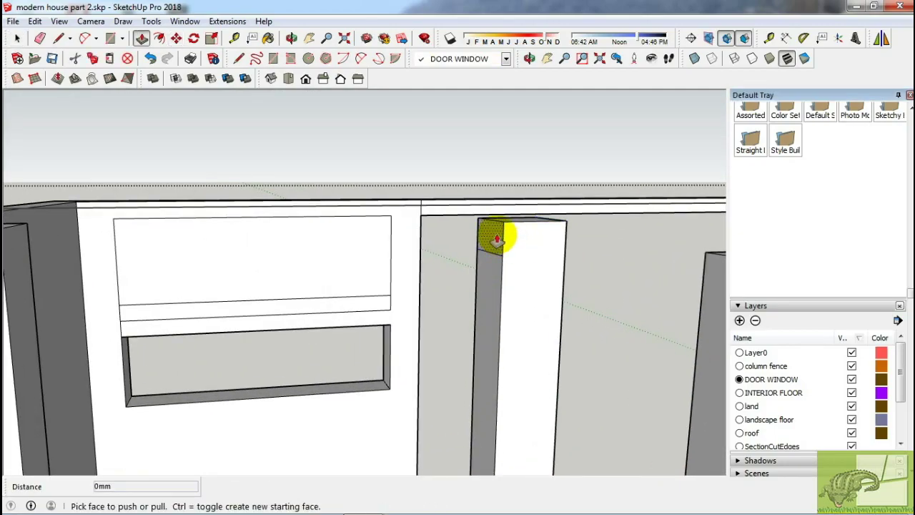
left_click(495, 238)
mouse_move(495, 238)
middle_mouse_down()
mouse_move(243, 284)
mouse_move(353, 273)
middle_mouse_up()
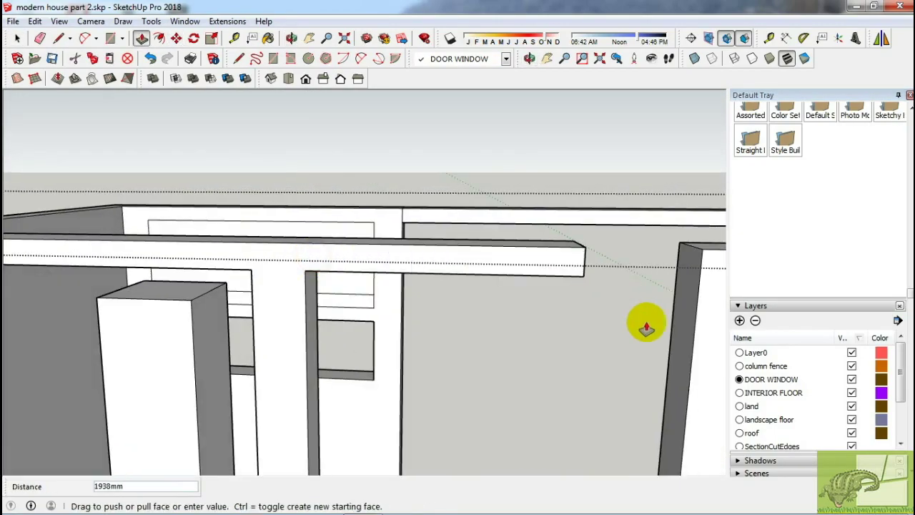
mouse_move(679, 335)
middle_mouse_down()
mouse_move(483, 298)
mouse_move(343, 327)
middle_mouse_up()
- Stretch the ground-floor door unit taller using the top grip, to scale 1.11
key("space")
scroll(359, 265, "down", 5)
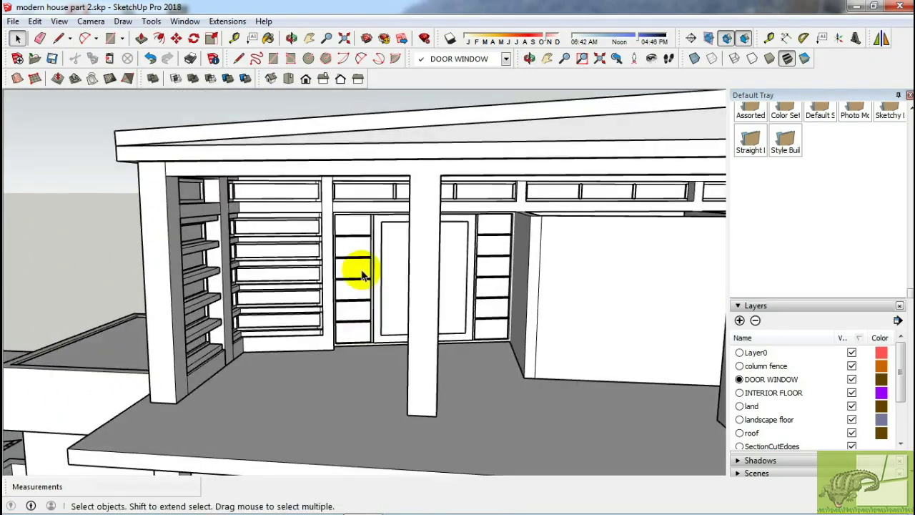
middle_click_drag(359, 265, 415, 232)
scroll(363, 298, "up", 3)
left_click(402, 303)
key("s")
scroll(398, 290, "up", 2)
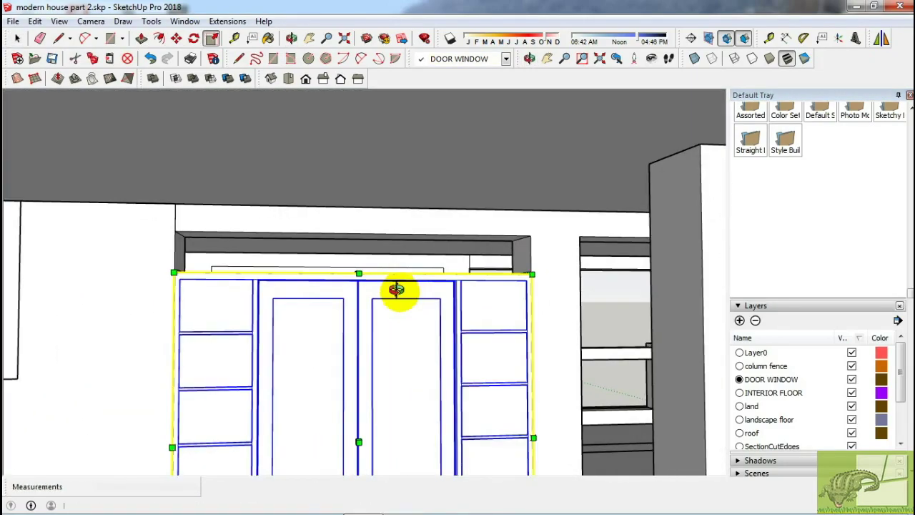
scroll(358, 296, "up", 2)
left_click_drag(360, 293, 422, 303)
scroll(422, 302, "up", 3)
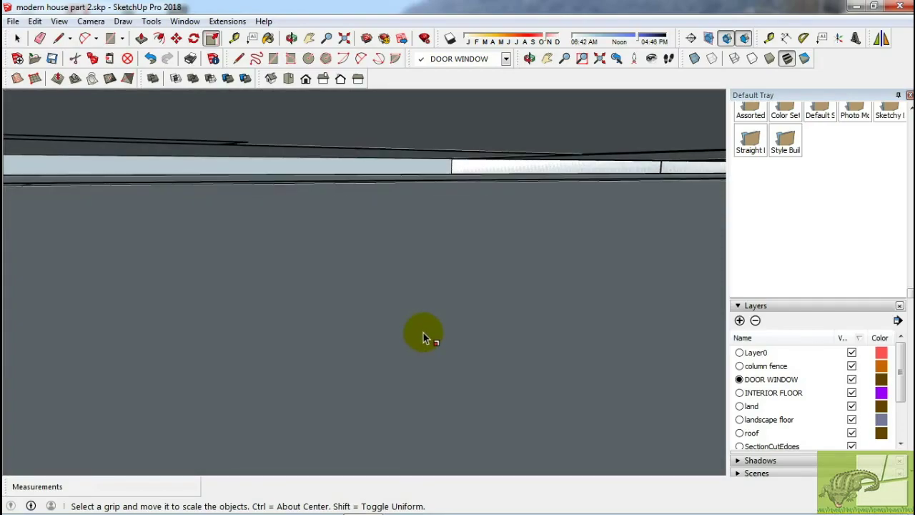
scroll(423, 336, "down", 3)
scroll(587, 164, "up", 2)
left_click(574, 177)
scroll(578, 198, "down", 3)
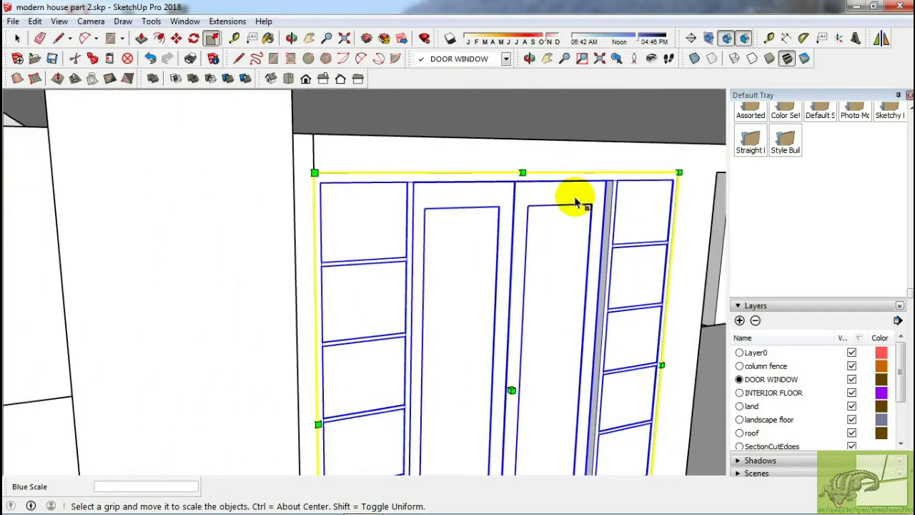
key("space")
scroll(484, 250, "up", 2)
scroll(409, 290, "up", 2)
scroll(419, 404, "up", 2)
- Copy the door unit to the right so it sits beside the column
key("m")
scroll(414, 382, "up", 2)
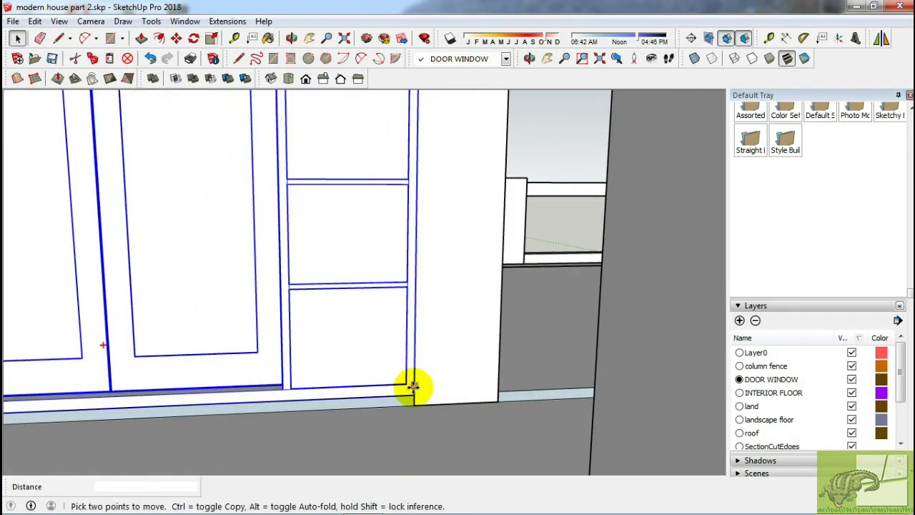
key("ctrl")
left_click(415, 384)
scroll(414, 388, "down", 3)
middle_click_drag(562, 374, 535, 354)
scroll(532, 350, "down", 3)
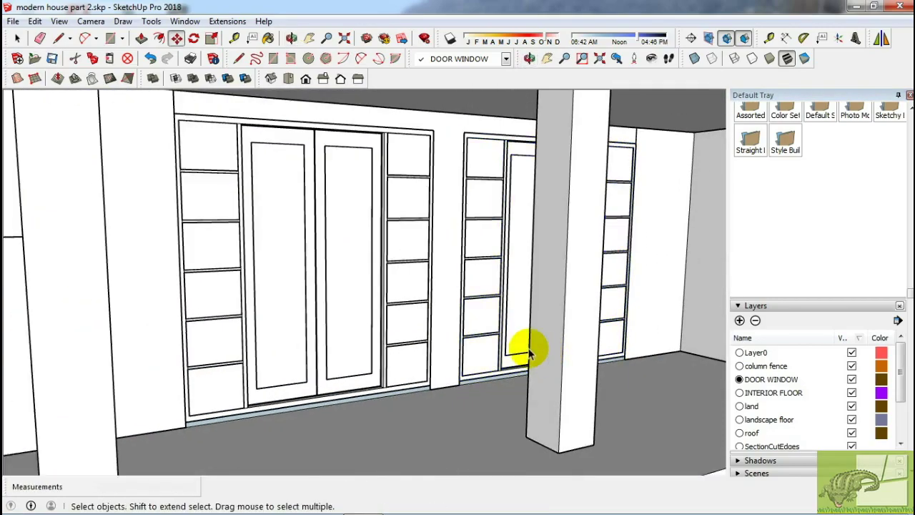
scroll(543, 379, "down", 3)
scroll(521, 398, "down", 2)
mouse_move(521, 398)
middle_mouse_down()
mouse_move(419, 384)
mouse_move(428, 336)
mouse_move(377, 372)
mouse_move(370, 402)
middle_mouse_up()
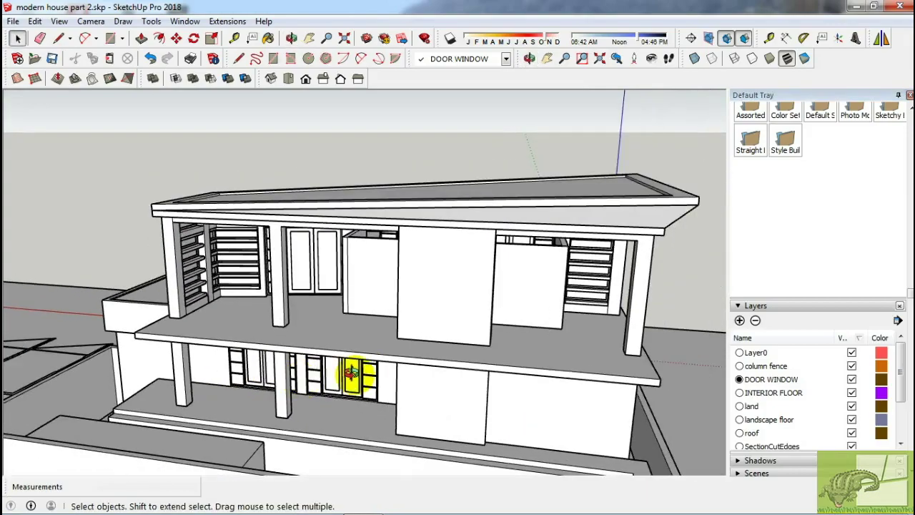
- Make a copy of the door unit and move it from its bottom-left corner toward the upper-floor opening
middle_click_drag(351, 372, 361, 374)
scroll(361, 373, "up", 3)
scroll(403, 362, "up", 2)
key("m")
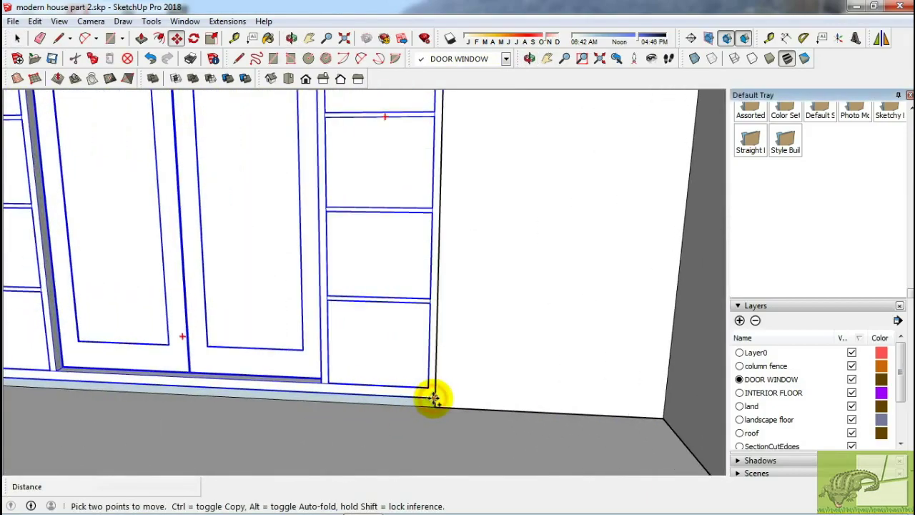
key("ctrl")
left_click(434, 398)
scroll(432, 379, "down", 3)
mouse_move(429, 367)
middle_mouse_down()
mouse_move(513, 348)
mouse_move(486, 296)
mouse_move(474, 302)
middle_mouse_up()
scroll(382, 360, "up", 2)
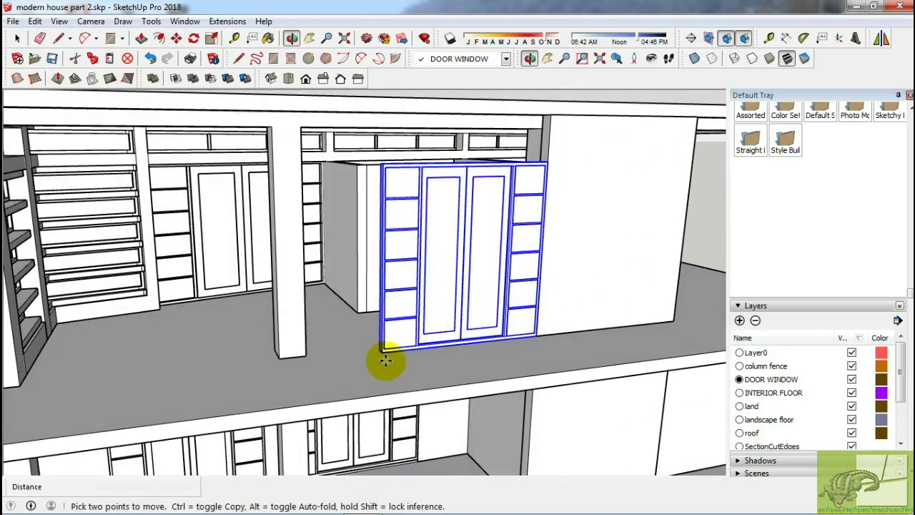
scroll(381, 343, "up", 2)
left_click(382, 343)
middle_click_drag(381, 343, 333, 341)
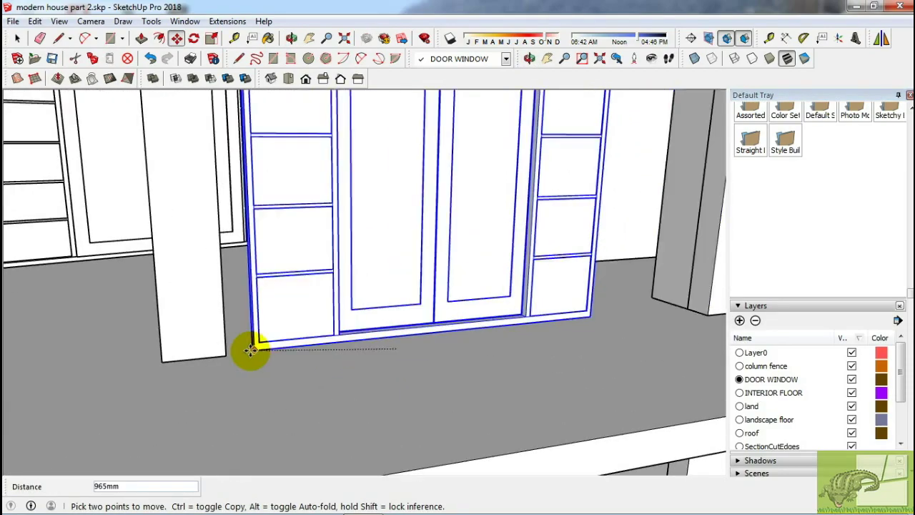
middle_click_drag(469, 321, 474, 344)
middle_click_drag(337, 384, 355, 247)
- Stretch the copied door unit taller along blue, about 1.18
key("s")
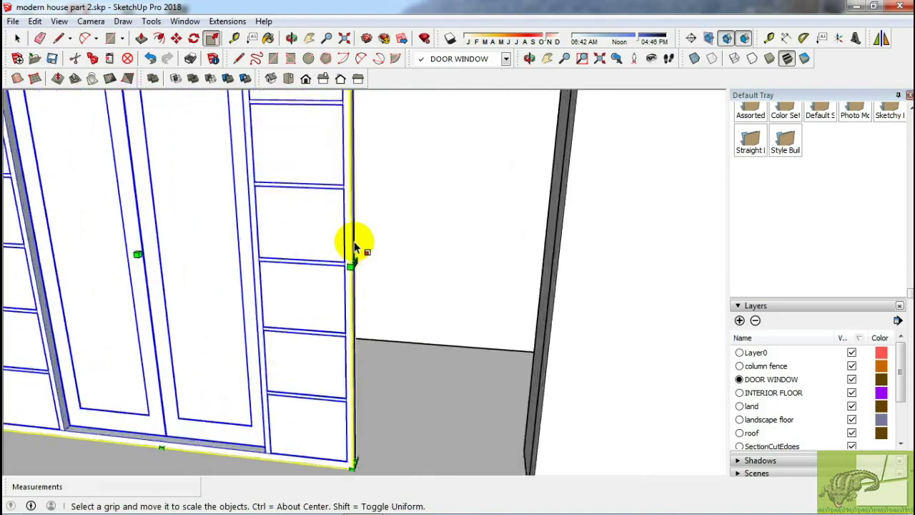
scroll(606, 334, "down", 5)
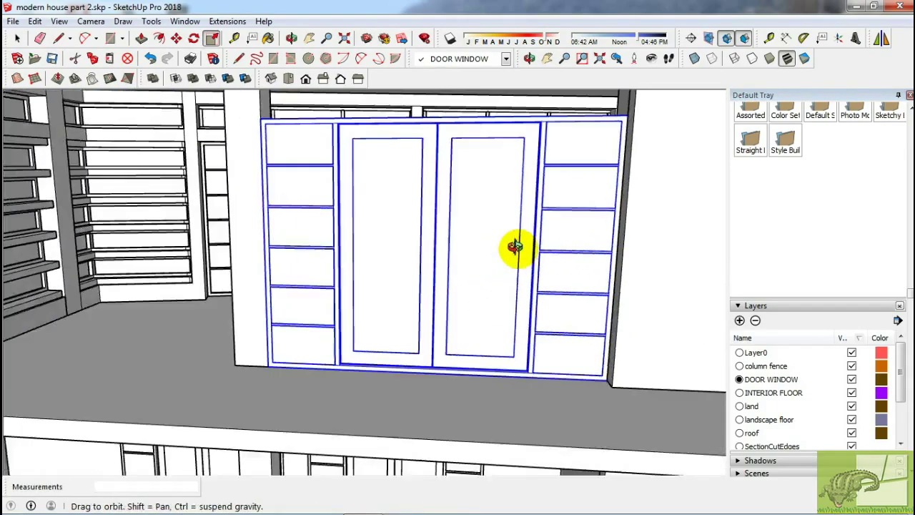
scroll(516, 246, "up", 2)
scroll(500, 221, "up", 2)
scroll(476, 224, "up", 3)
mouse_move(457, 236)
middle_mouse_down()
mouse_move(555, 237)
mouse_move(491, 249)
mouse_move(421, 245)
middle_mouse_up()
scroll(293, 143, "down", 2)
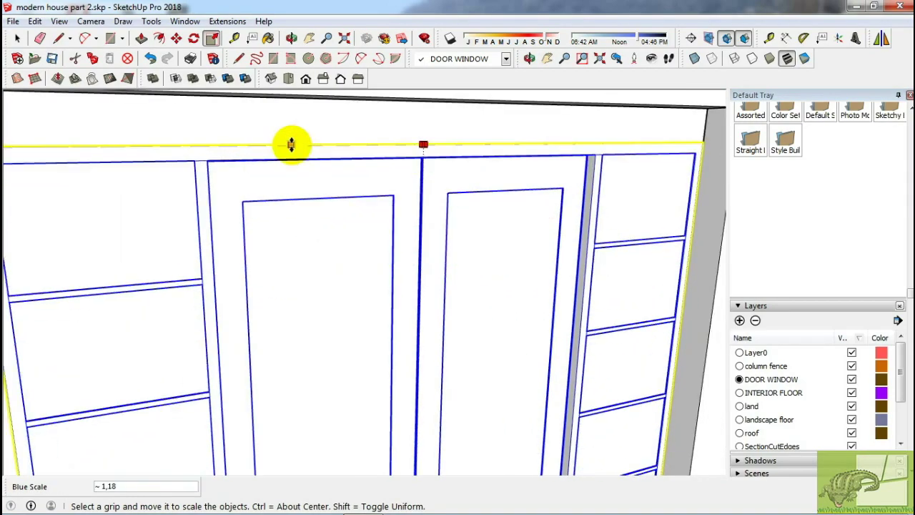
scroll(306, 170, "down", 2)
key("space")
scroll(345, 301, "down", 1)
mouse_move(345, 302)
middle_mouse_down()
mouse_move(343, 350)
mouse_move(411, 382)
mouse_move(465, 360)
mouse_move(331, 367)
mouse_move(158, 357)
mouse_move(510, 350)
middle_mouse_up()
scroll(296, 362, "up", 3)
scroll(461, 371, "up", 2)
- Narrow the door unit to about 0.89 width and seat it in the upper-floor opening
key("m")
left_click(510, 350, "ctrl")
scroll(262, 357, "down", 4)
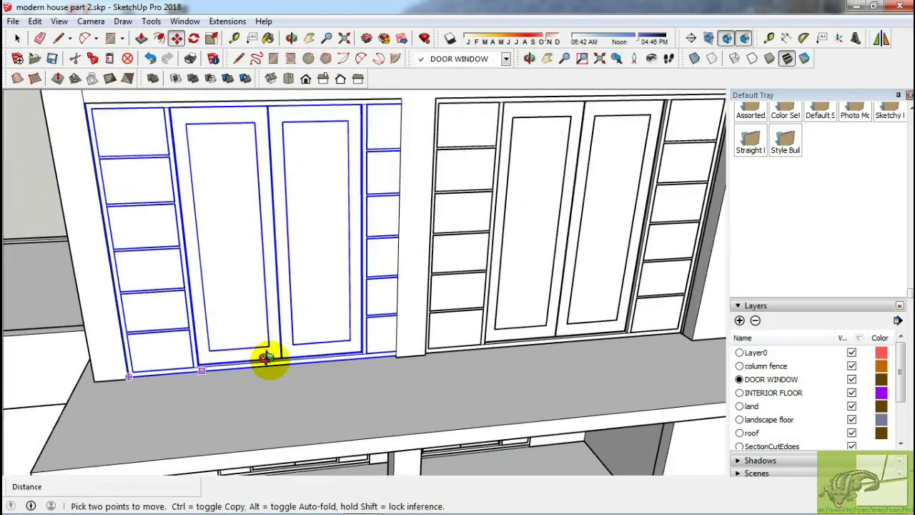
scroll(327, 351, "down", 3)
scroll(435, 250, "up", 5)
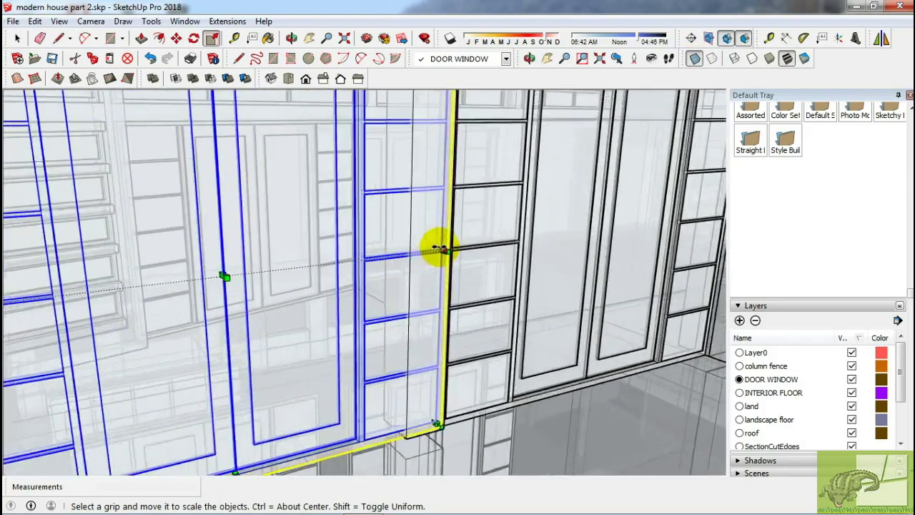
scroll(442, 251, "up", 1)
left_click_drag(443, 249, 398, 232)
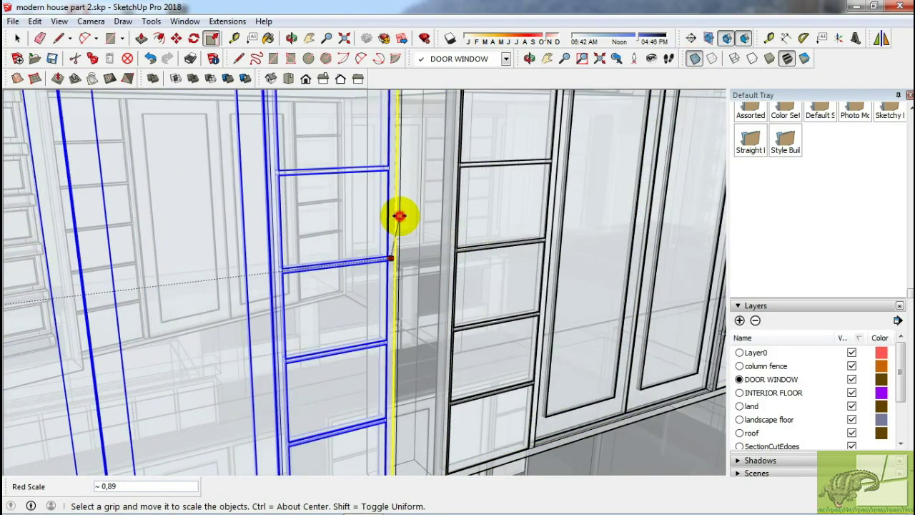
scroll(398, 222, "down", 2)
key("space")
scroll(480, 296, "down", 5)
scroll(279, 174, "down", 2)
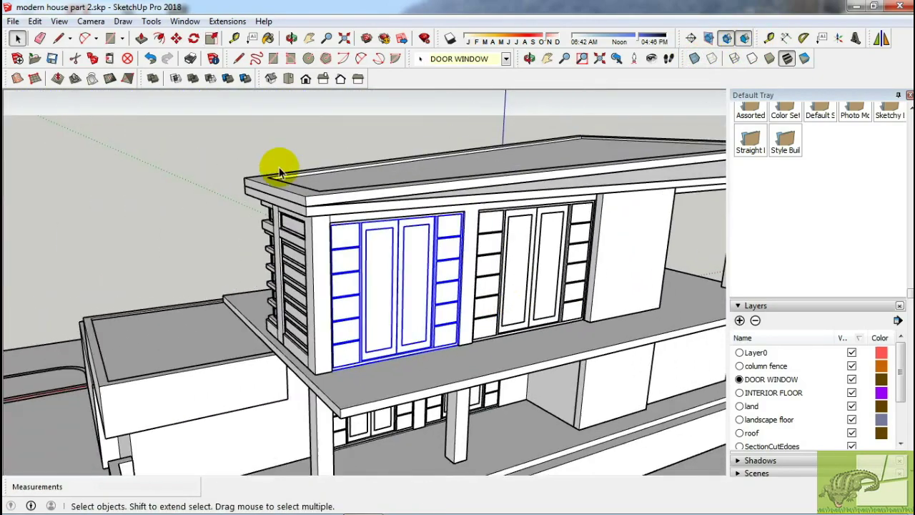
mouse_move(279, 174)
middle_mouse_down()
mouse_move(279, 204)
mouse_move(402, 242)
mouse_move(265, 255)
mouse_move(224, 241)
mouse_move(310, 225)
mouse_move(365, 237)
mouse_move(317, 246)
mouse_move(436, 255)
mouse_move(589, 239)
mouse_move(460, 288)
mouse_move(425, 367)
mouse_move(434, 300)
mouse_move(426, 303)
mouse_move(547, 290)
mouse_move(527, 255)
middle_mouse_up()
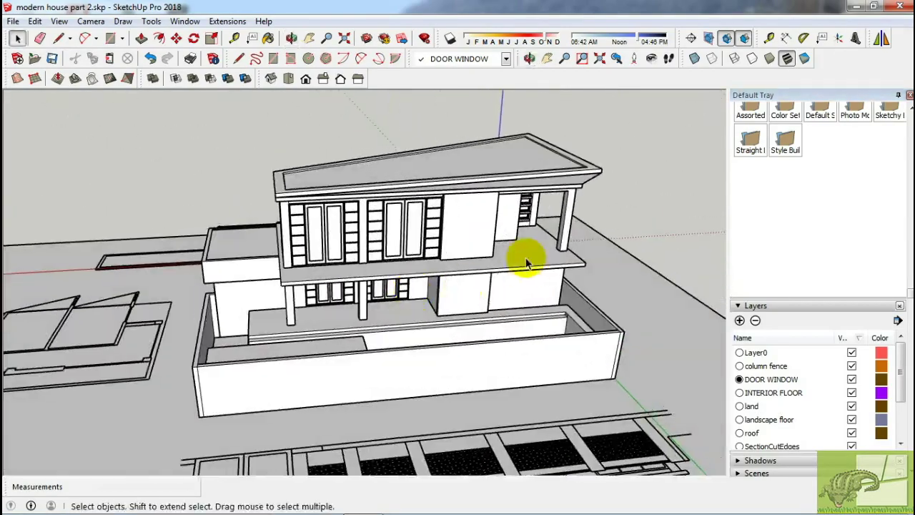
scroll(393, 317, "up", 5)
middle_click_drag(394, 316, 441, 266, "shift")
scroll(436, 293, "down", 3)
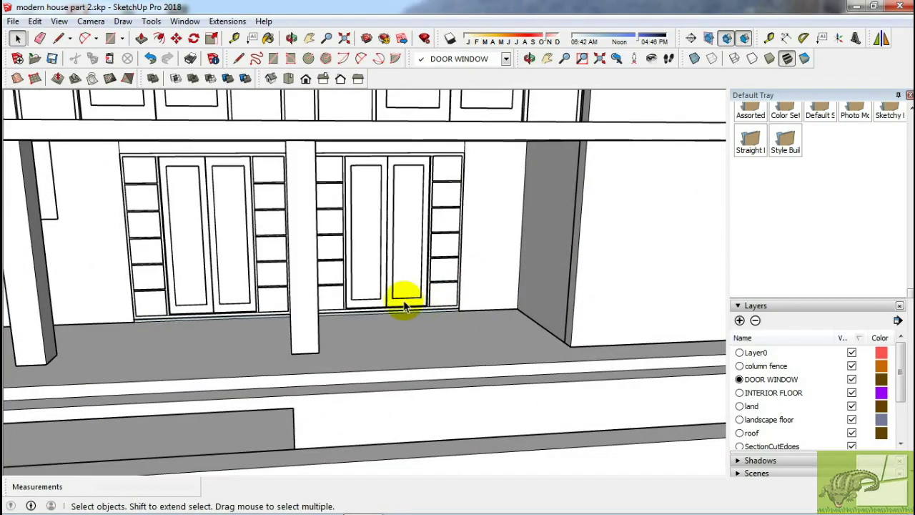
middle_click_drag(404, 296, 414, 302)
- Draw a rectangle across the wall opening between the columns, then delete its face
middle_click_drag(261, 336, 455, 221)
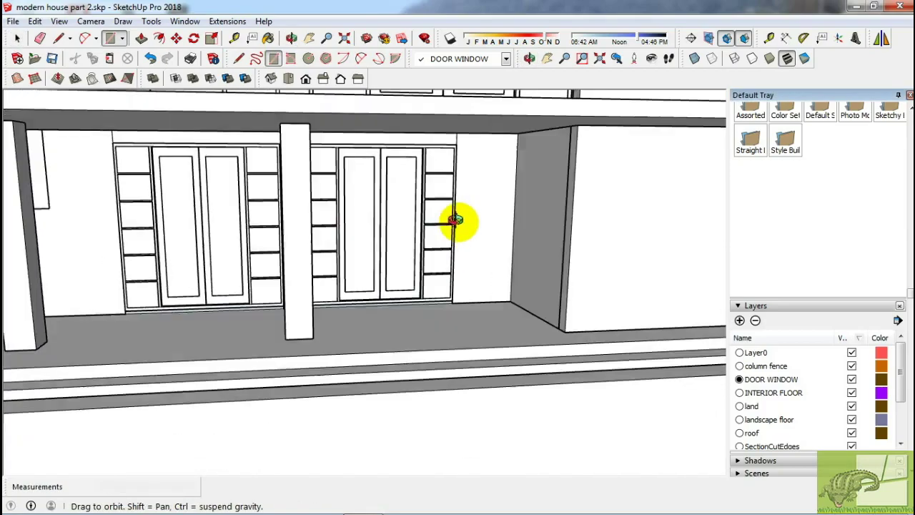
left_click(344, 334)
left_click(593, 124)
key("space")
key("Escape")
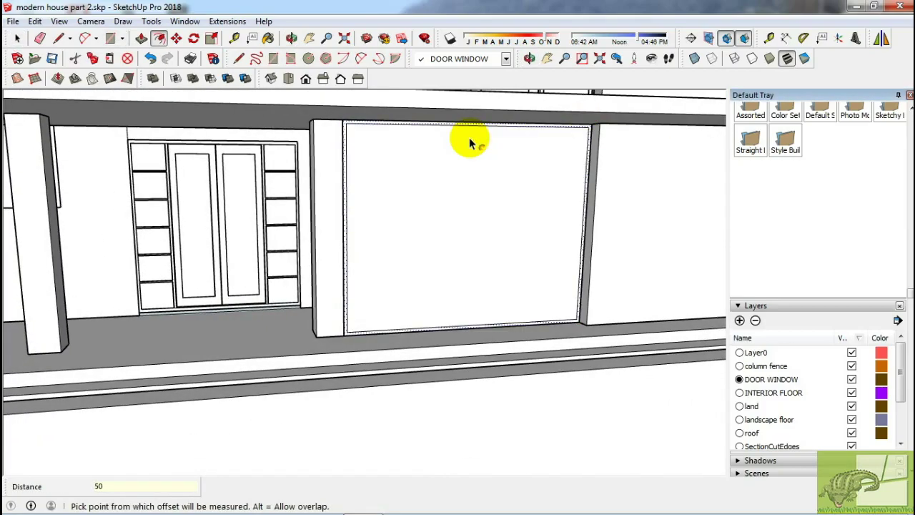
key("space")
key("Delete")
- Turn the wall opening's edges into a new component
scroll(351, 122, "up", 3)
left_click(350, 128)
right_click(350, 128)
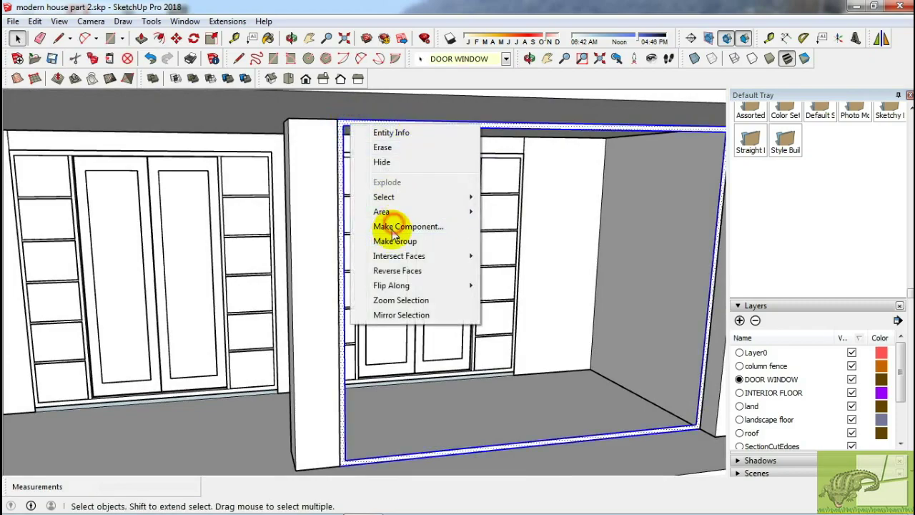
left_click(400, 225)
key("Return")
scroll(361, 122, "up", 3)
scroll(357, 128, "up", 3)
- Draw a vertical frame member and copy it into an evenly spaced array across the opening
key("l")
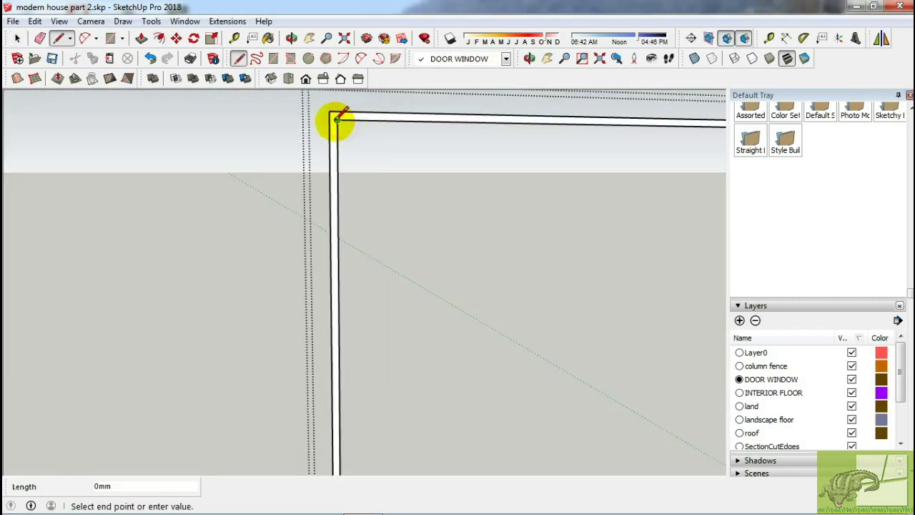
scroll(318, 336, "down", 3)
scroll(368, 418, "up", 3)
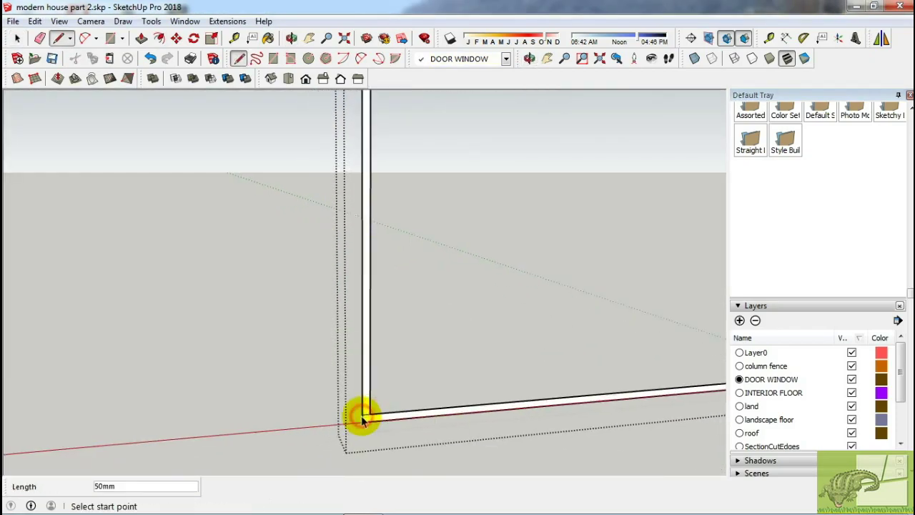
key("ctrl")
left_click(361, 414)
scroll(501, 393, "down", 3)
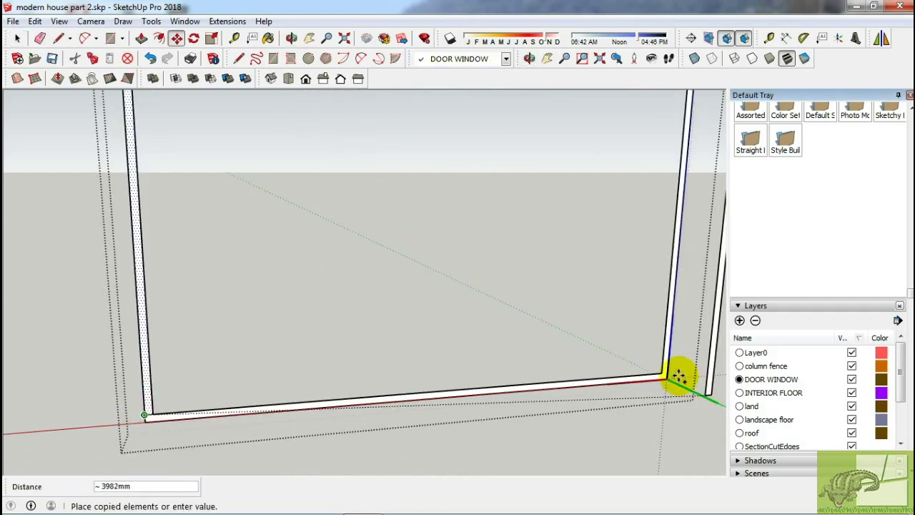
key("Return")
- Extrude the vertical frame members to depth with Push/Pull
mouse_move(664, 369)
middle_mouse_down()
mouse_move(546, 288)
mouse_move(507, 359)
middle_mouse_up()
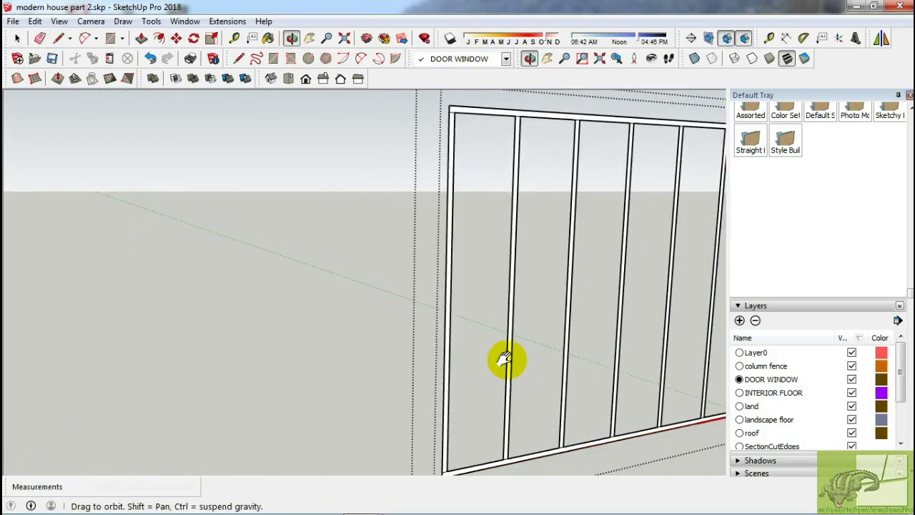
scroll(501, 285, "up", 3)
key("p")
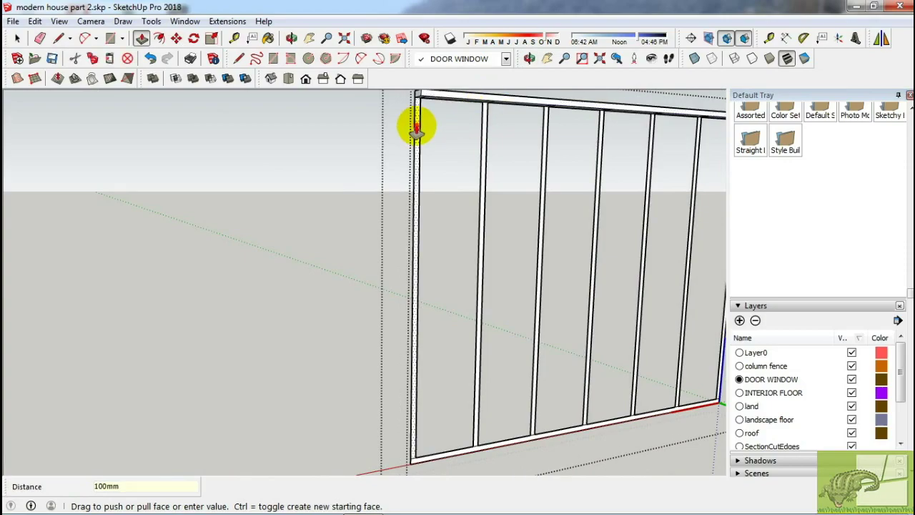
mouse_move(545, 143)
middle_mouse_down()
mouse_move(507, 126)
mouse_move(634, 159)
middle_mouse_up()
mouse_move(596, 396)
middle_mouse_down()
mouse_move(418, 388)
mouse_move(342, 463)
middle_mouse_up()
key("space")
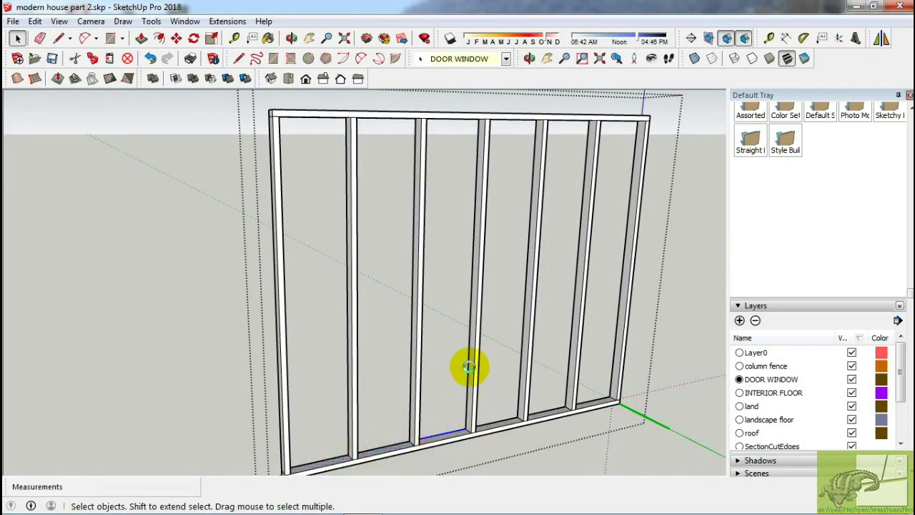
scroll(468, 366, "up", 3)
scroll(457, 364, "up", 2)
- Copy the horizontal member into six evenly spaced rows using 6/
mouse_move(469, 367)
middle_mouse_down()
mouse_move(527, 378)
mouse_move(653, 343)
mouse_move(631, 348)
middle_mouse_up()
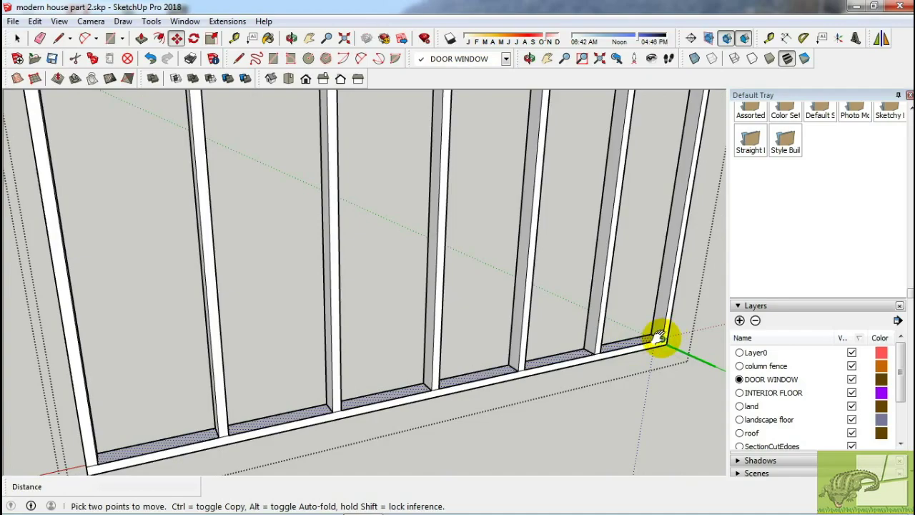
left_click(658, 339)
scroll(588, 204, "down", 5)
scroll(602, 152, "up", 3)
type("6/")
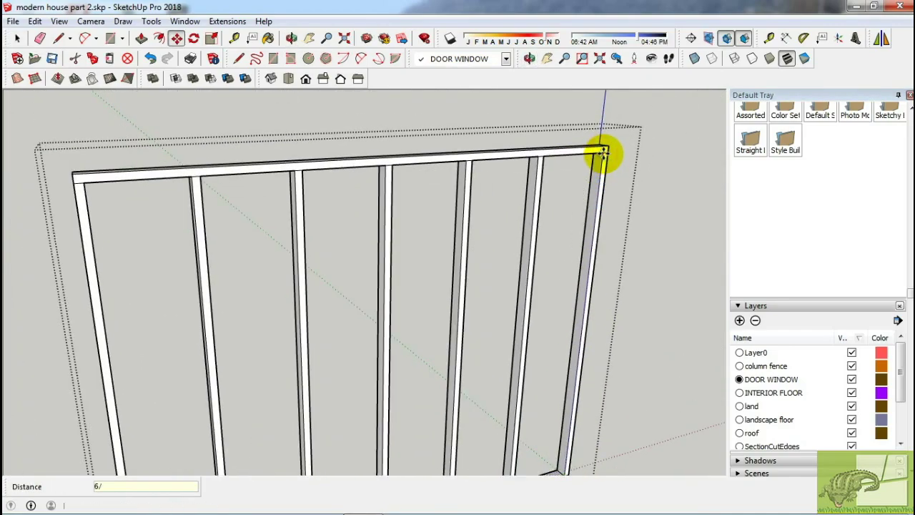
key("Return")
scroll(603, 152, "down", 5)
mouse_move(602, 152)
middle_mouse_down()
mouse_move(527, 288)
mouse_move(470, 276)
mouse_move(248, 175)
mouse_move(276, 207)
middle_mouse_up()
scroll(160, 231, "up", 3)
scroll(143, 233, "up", 2)
- Pull the horizontal bars of the grid out to depth
key("p")
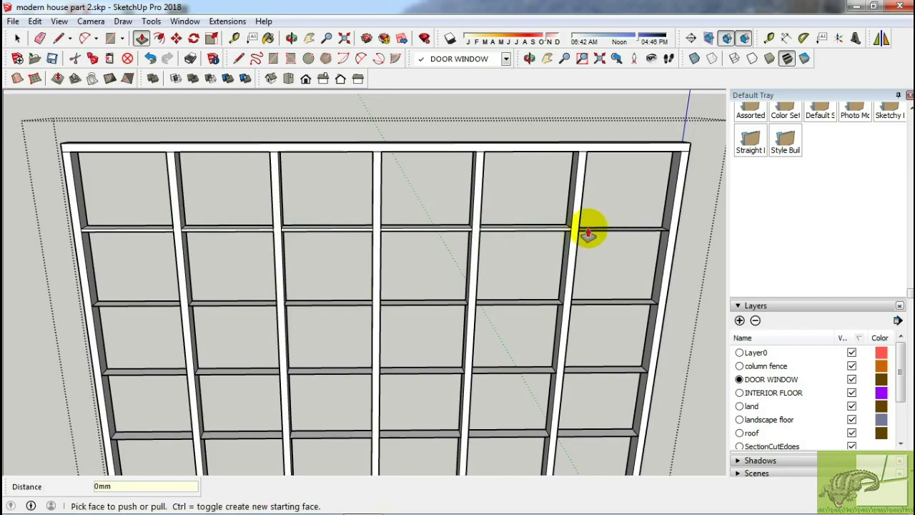
middle_click_drag(588, 232, 555, 179)
scroll(544, 290, "up", 2)
middle_click_drag(504, 291, 447, 266)
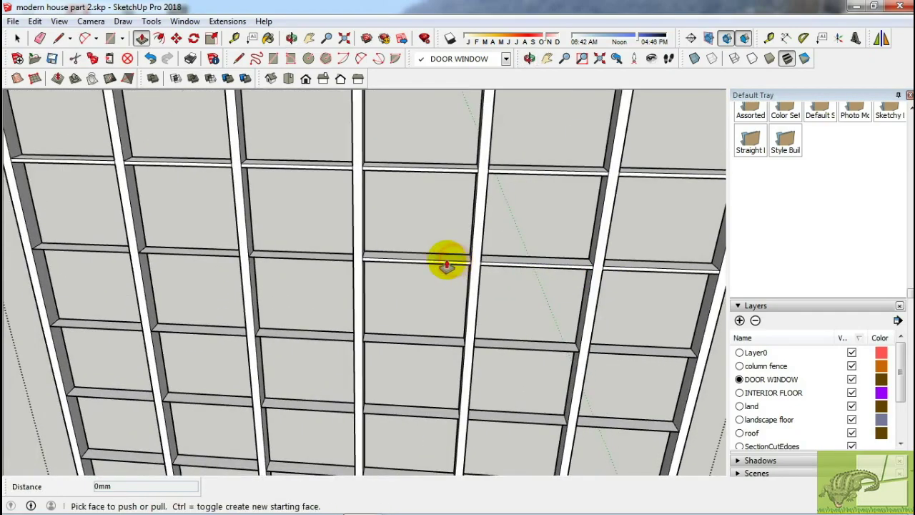
middle_click_drag(120, 250, 195, 245)
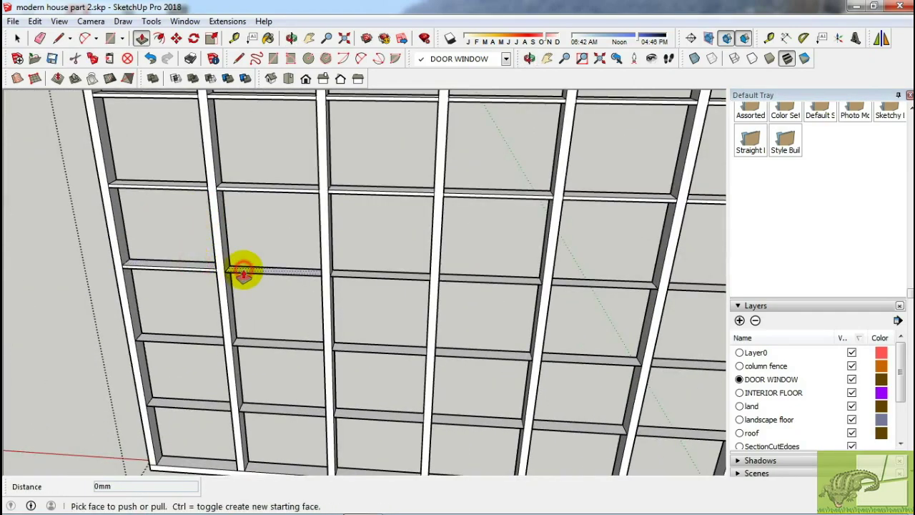
- Recess two horizontal strips of the window grid back 100 mm
left_click(450, 283)
middle_click_drag(450, 282, 371, 245)
middle_click_drag(536, 251, 510, 263)
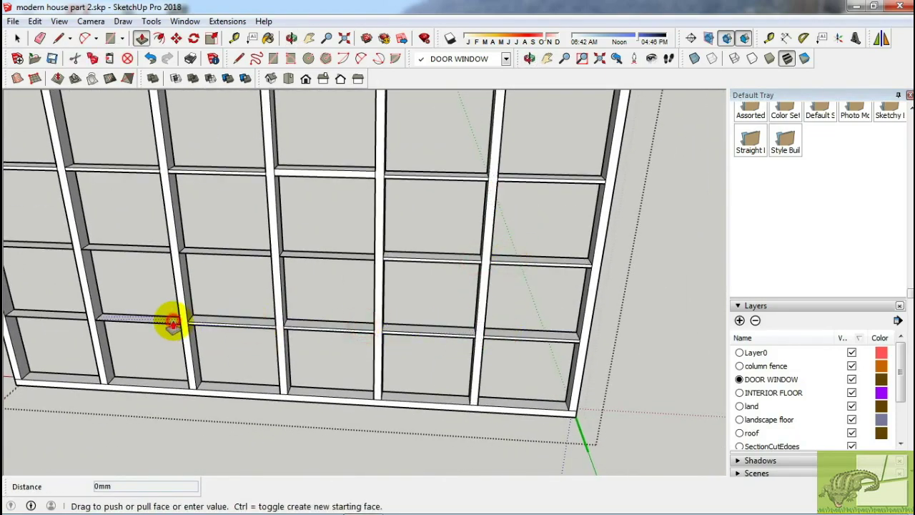
scroll(327, 303, "down", 5)
mouse_move(141, 326)
middle_mouse_down()
mouse_move(327, 302)
mouse_move(337, 371)
middle_mouse_up()
scroll(198, 164, "up", 5)
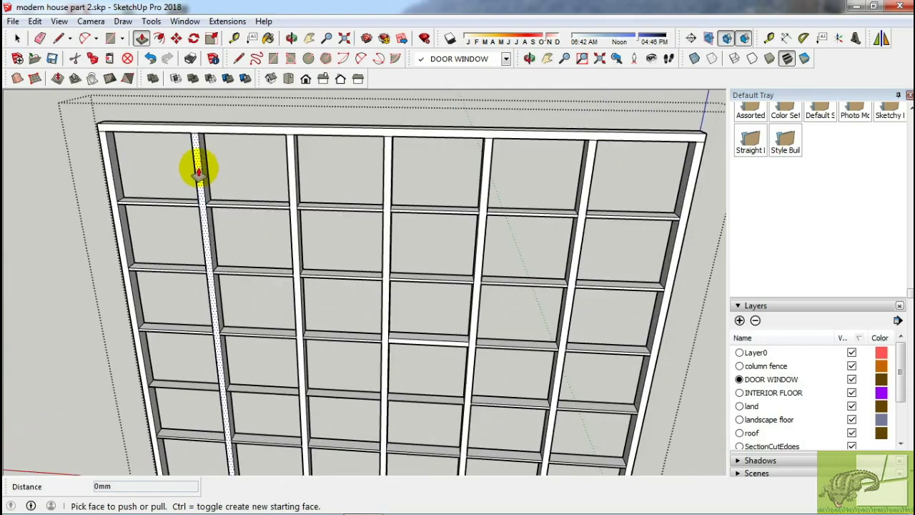
left_click(200, 164)
mouse_move(262, 159)
middle_mouse_down()
mouse_move(348, 187)
mouse_move(696, 153)
mouse_move(545, 211)
middle_mouse_up()
left_click(545, 211)
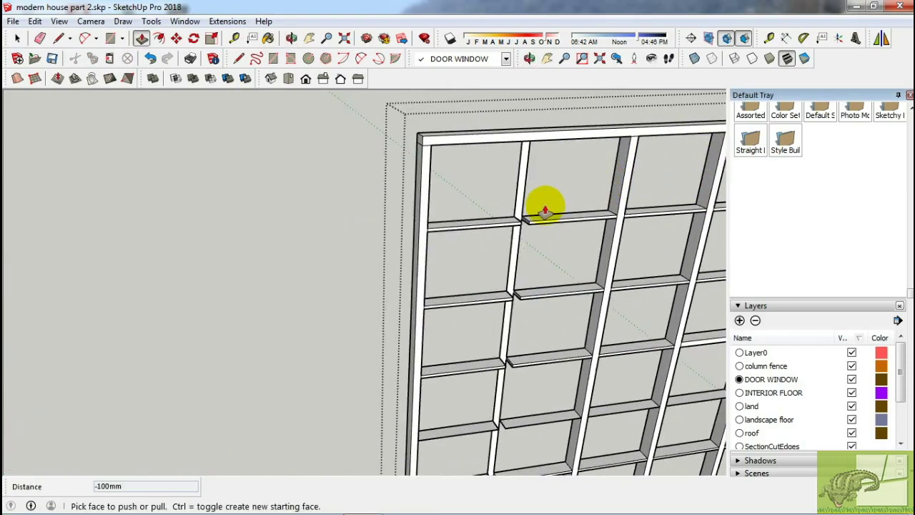
- Push another horizontal grid strip back into the frame
mouse_move(531, 243)
middle_mouse_down()
mouse_move(474, 290)
mouse_move(465, 383)
mouse_move(592, 296)
mouse_move(472, 259)
middle_mouse_up()
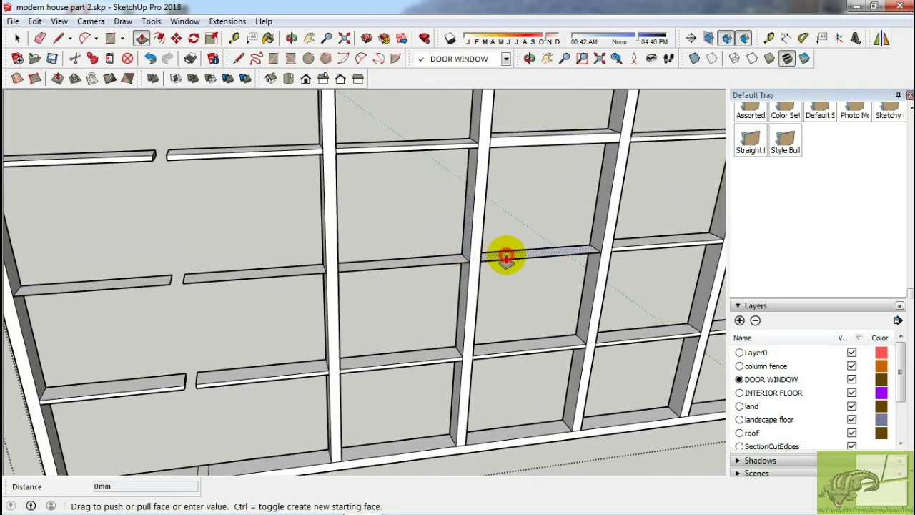
mouse_move(145, 286)
middle_mouse_down()
mouse_move(241, 348)
mouse_move(303, 204)
middle_mouse_up()
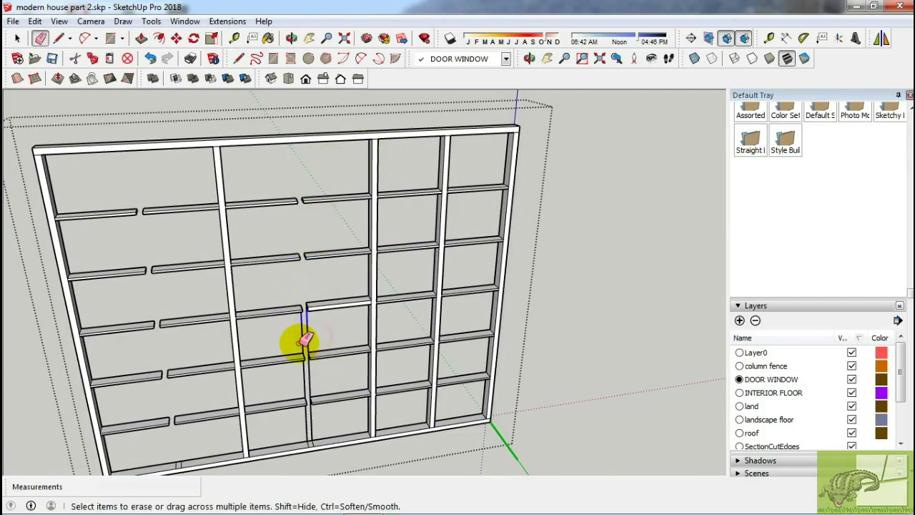
middle_click_drag(327, 422, 436, 239)
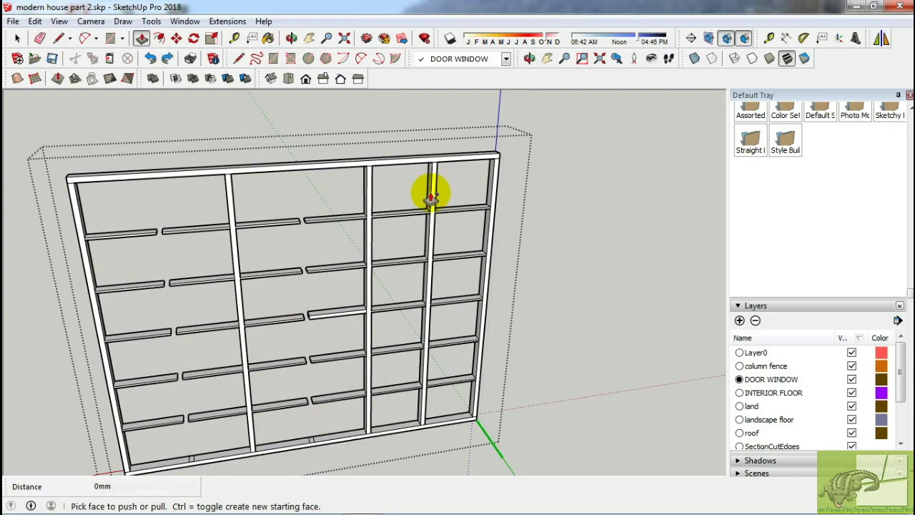
middle_click_drag(431, 199, 347, 378)
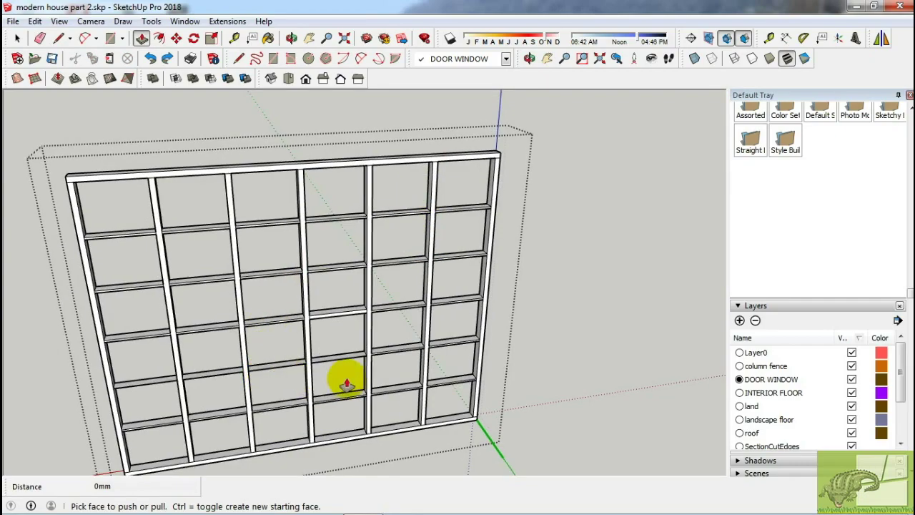
scroll(374, 359, "up", 3)
scroll(373, 360, "up", 3)
left_click(361, 350)
scroll(225, 372, "down", 3)
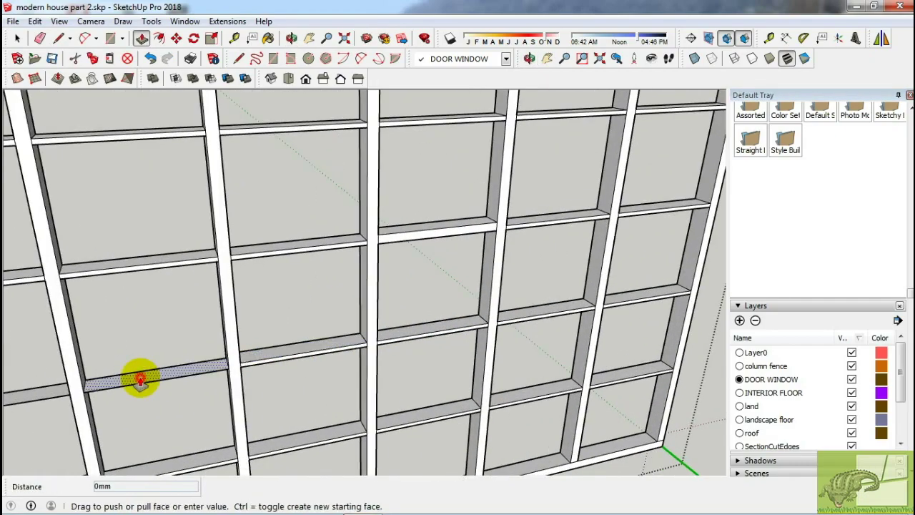
middle_click_drag(138, 378, 122, 357)
scroll(143, 286, "down", 3)
left_click_drag(177, 175, 148, 172)
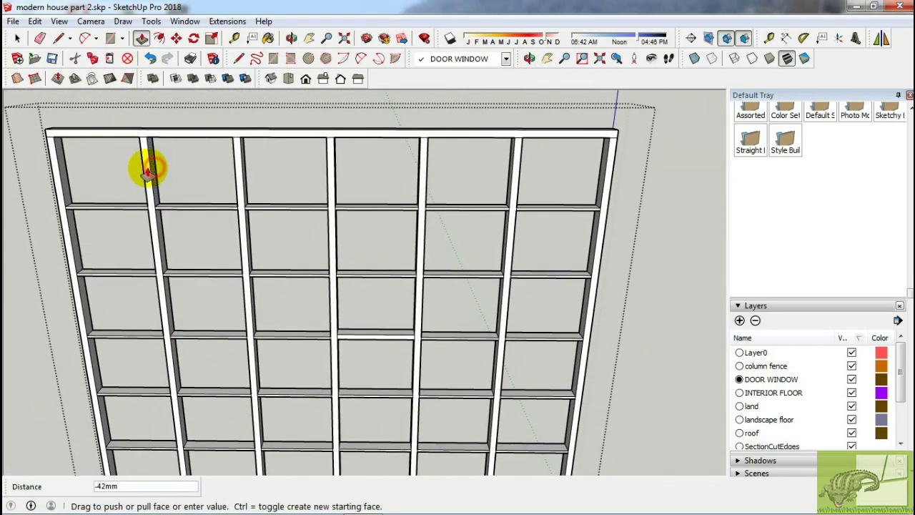
scroll(160, 246, "down", 2)
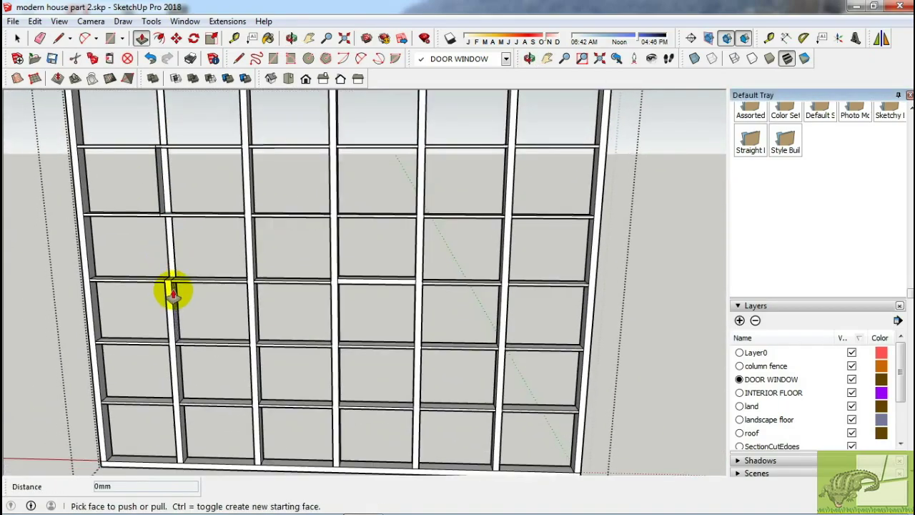
- Recess a vertical strip of the window grid with Push/Pull
mouse_move(174, 293)
middle_mouse_down()
mouse_move(178, 238)
mouse_move(197, 327)
middle_mouse_up()
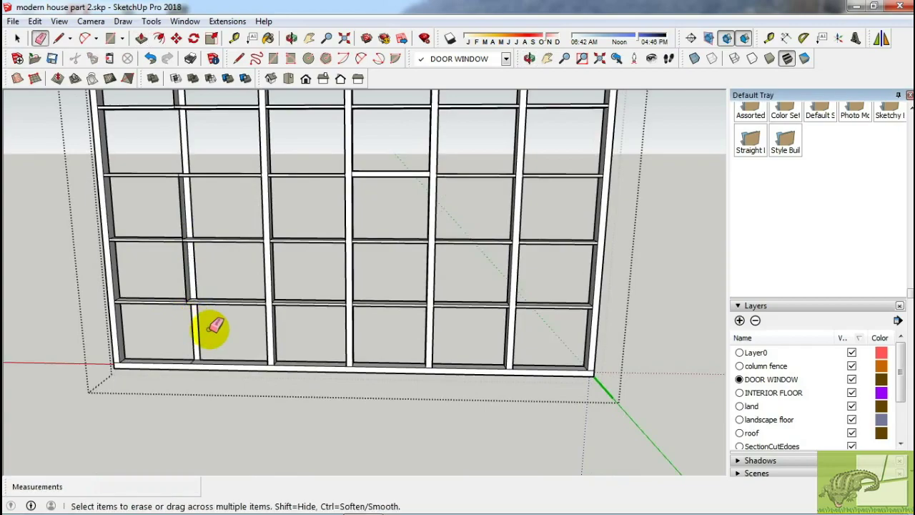
mouse_move(180, 274)
middle_mouse_down()
mouse_move(204, 229)
mouse_move(205, 238)
mouse_move(198, 225)
mouse_move(209, 172)
mouse_move(253, 204)
mouse_move(253, 219)
mouse_move(266, 171)
middle_mouse_up()
key("p")
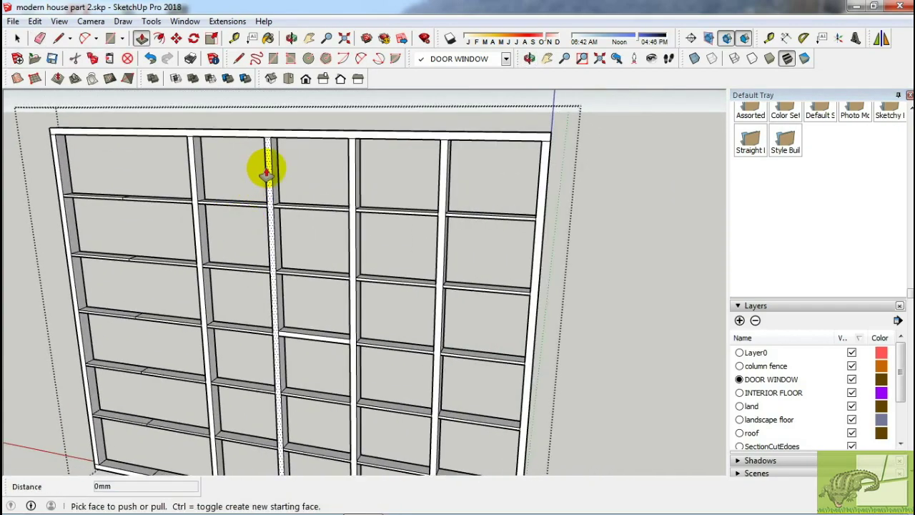
left_click(277, 161)
scroll(275, 172, "up", 2)
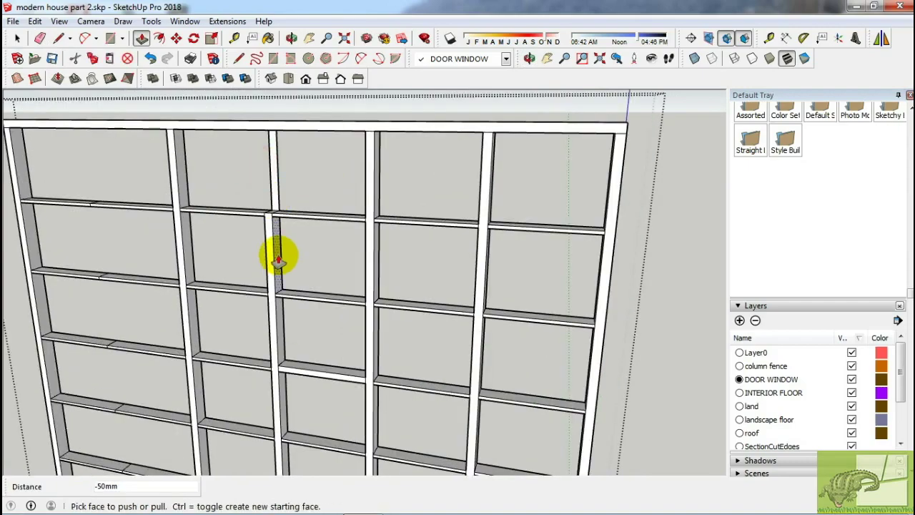
scroll(279, 317, "down", 2)
left_click(273, 311)
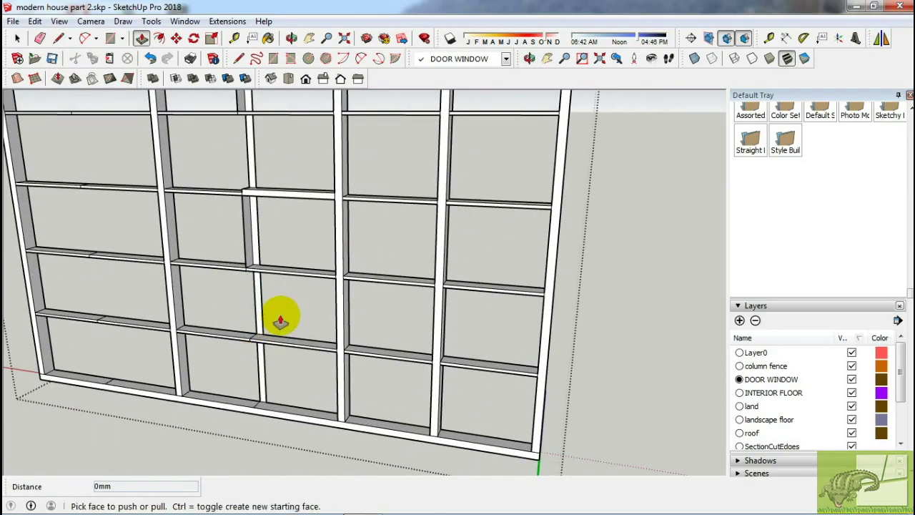
- Erase the short leftover mullion pieces at the bottom and top
left_click(264, 365)
scroll(271, 246, "up", 2)
mouse_move(271, 245)
middle_mouse_down()
mouse_move(239, 296)
mouse_move(265, 265)
mouse_move(269, 193)
middle_mouse_up()
left_click(270, 130)
middle_click_drag(277, 126, 293, 309)
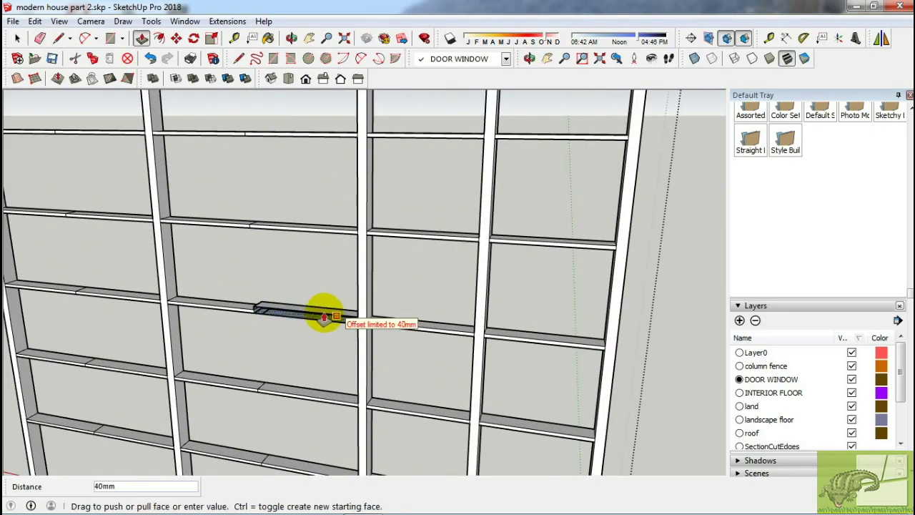
- Extend the rail piece to fill the gap in the grid
left_click(324, 316)
scroll(324, 317, "up", 2)
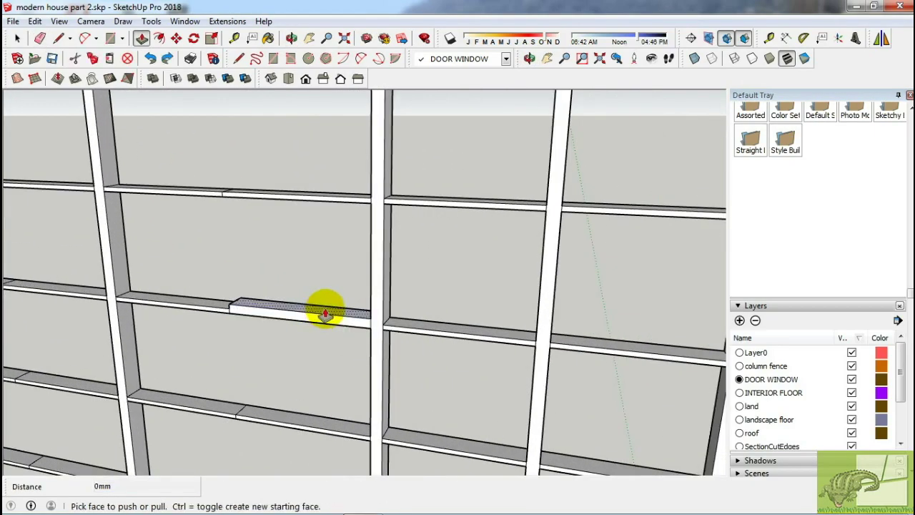
left_click(212, 309)
mouse_move(310, 333)
middle_mouse_down()
mouse_move(474, 272)
mouse_move(317, 317)
mouse_move(257, 307)
mouse_move(255, 318)
mouse_move(285, 339)
middle_mouse_up()
key("e")
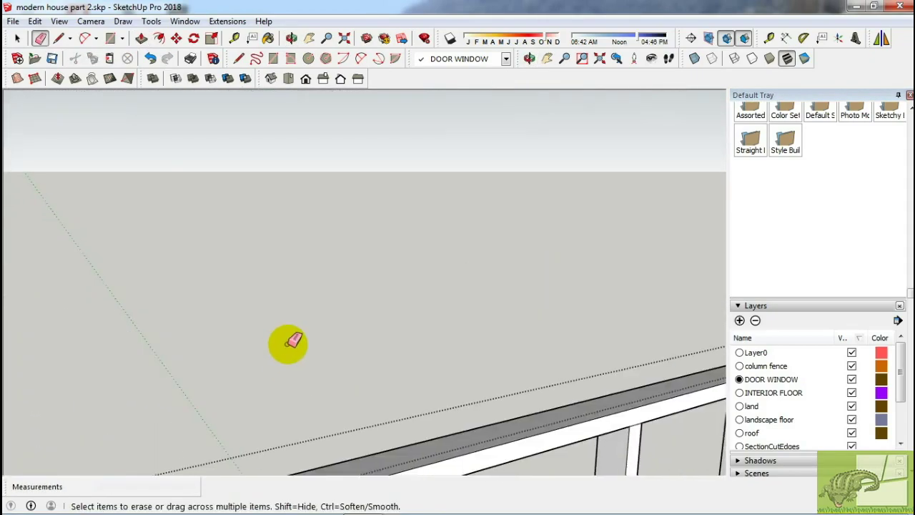
key("space")
- Push the vertical post piece back 50 mm
scroll(561, 350, "down", 2)
scroll(452, 265, "down", 2)
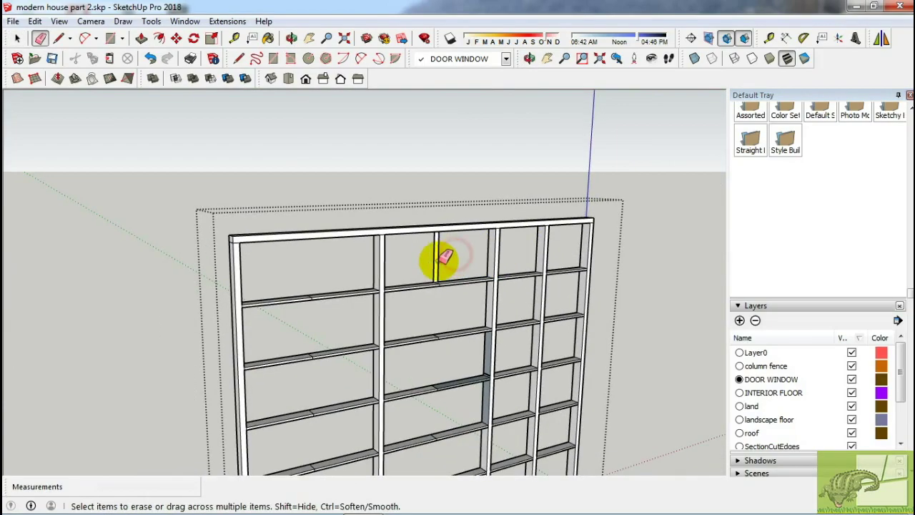
scroll(525, 267, "up", 3)
key("p")
scroll(541, 255, "up", 2)
left_click(542, 261)
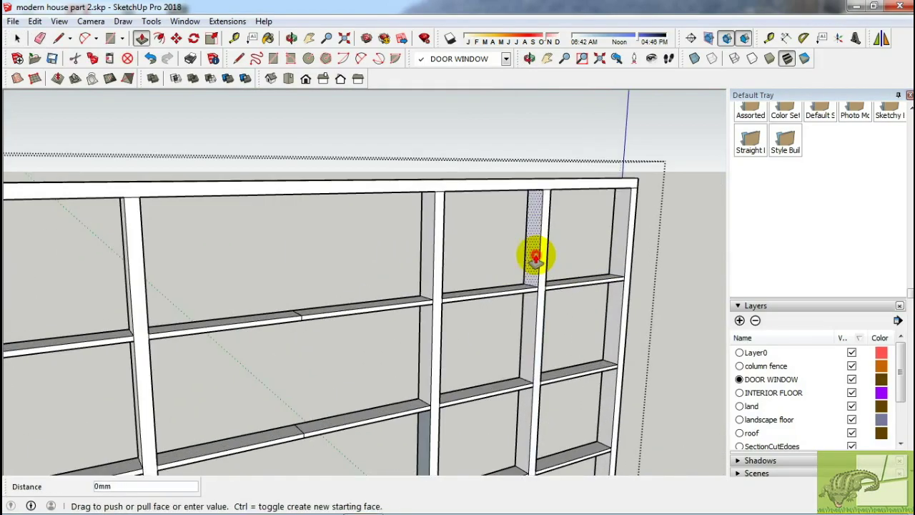
mouse_move(535, 259)
middle_mouse_down()
mouse_move(210, 313)
mouse_move(197, 286)
middle_mouse_up()
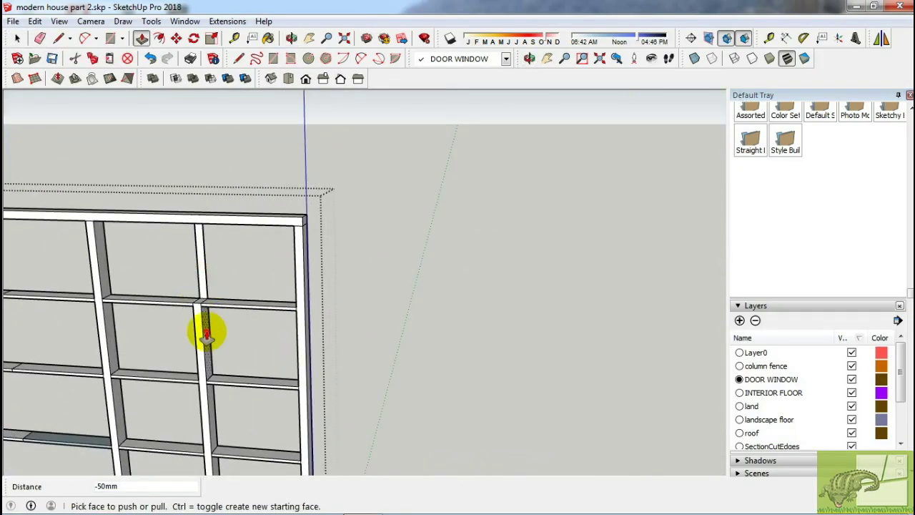
mouse_move(215, 410)
middle_mouse_down()
mouse_move(212, 327)
mouse_move(212, 369)
mouse_move(247, 352)
mouse_move(255, 245)
middle_mouse_up()
key("e")
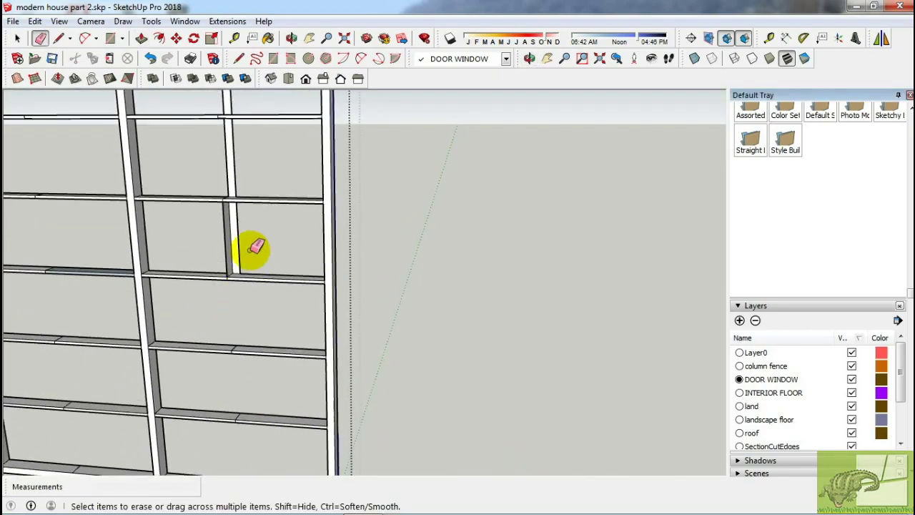
scroll(253, 219, "up", 2)
scroll(279, 248, "up", 3)
- Finish the line segment on the window frame
scroll(408, 225, "down", 5)
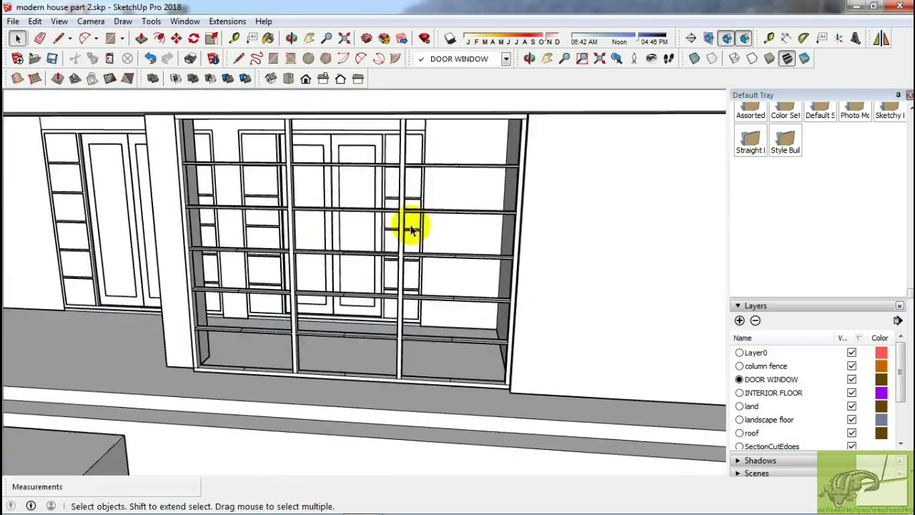
mouse_move(408, 224)
middle_mouse_down()
mouse_move(526, 290)
mouse_move(429, 265)
middle_mouse_up()
scroll(513, 282, "up", 4)
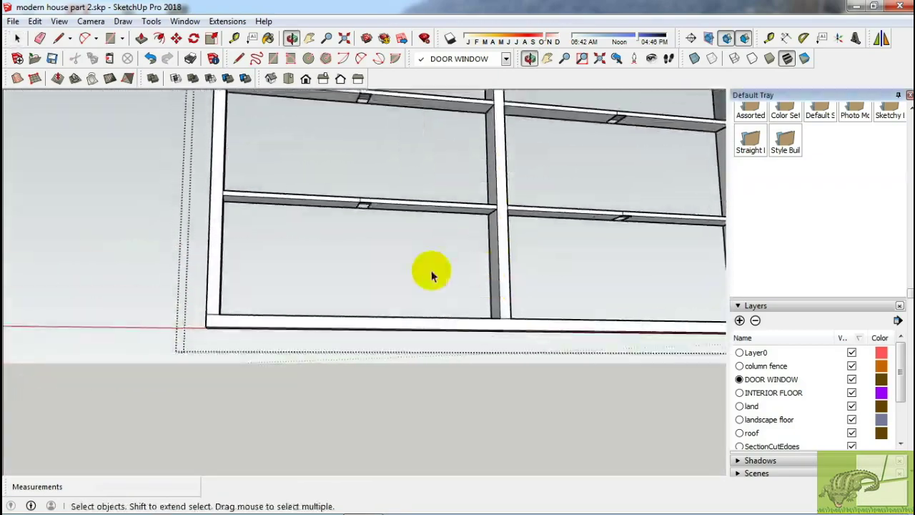
scroll(364, 219, "up", 4)
left_click(378, 193)
key("space")
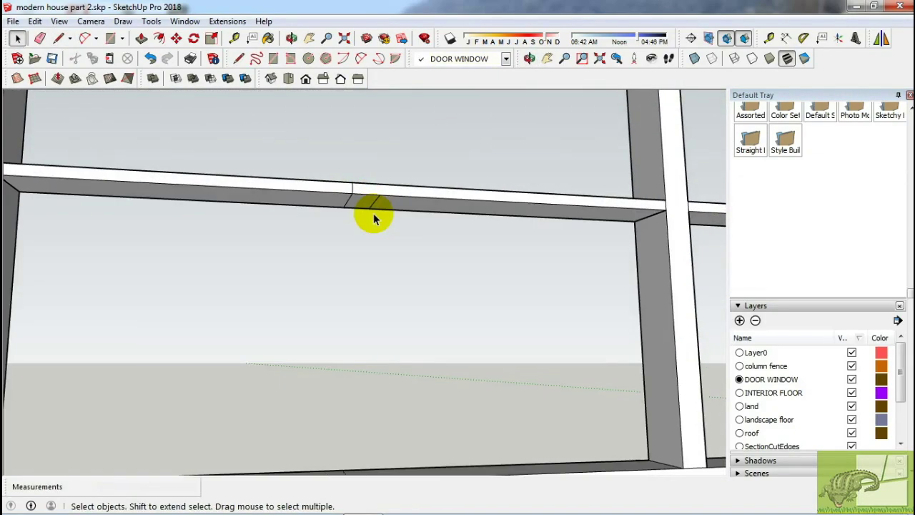
- Close the edge loops to fill the lower panel and the upper compartment
scroll(562, 242, "down", 3)
mouse_move(562, 241)
middle_mouse_down()
mouse_move(486, 272)
mouse_move(401, 220)
middle_mouse_up()
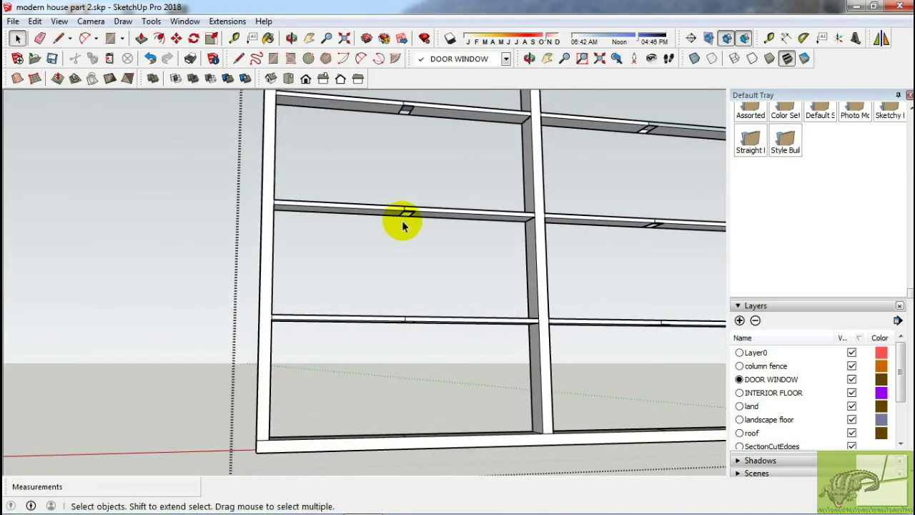
mouse_move(404, 265)
middle_mouse_down("shift")
mouse_move(302, 150)
mouse_move(302, 210)
middle_mouse_up("shift")
scroll(304, 307, "up", 2)
left_click(309, 279)
left_click(281, 153)
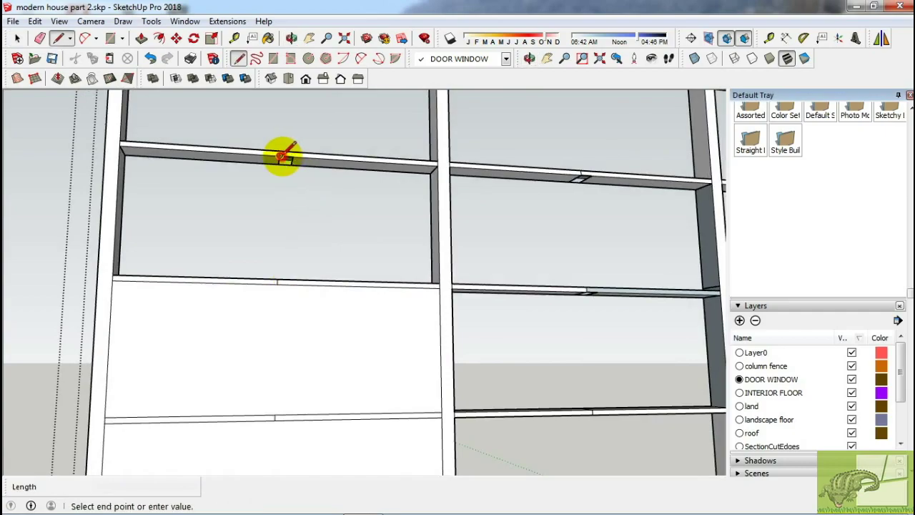
middle_click_drag(281, 153, 282, 250)
left_click(275, 156)
mouse_move(276, 156)
middle_mouse_down()
mouse_move(408, 250)
mouse_move(505, 249)
middle_mouse_up()
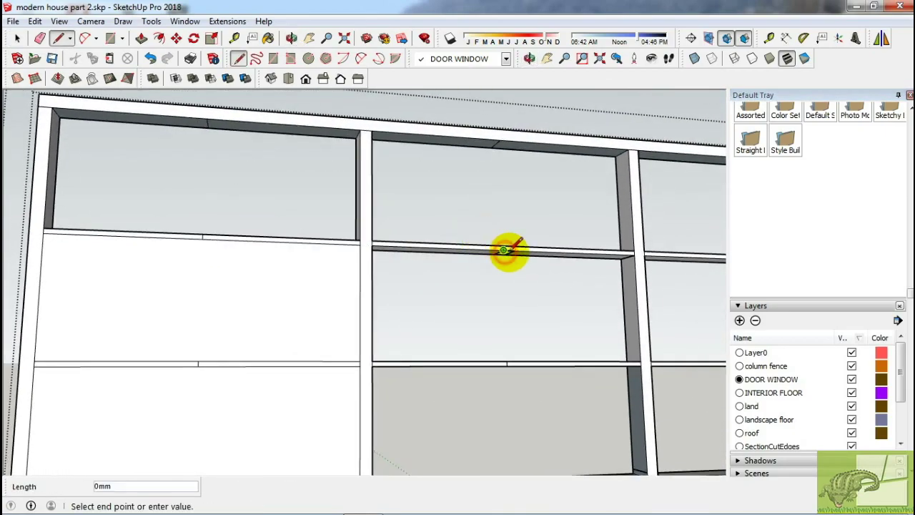
scroll(465, 291, "up", 2)
scroll(464, 291, "up", 2)
mouse_move(464, 290)
middle_mouse_down()
mouse_move(439, 300)
mouse_move(466, 210)
middle_mouse_up()
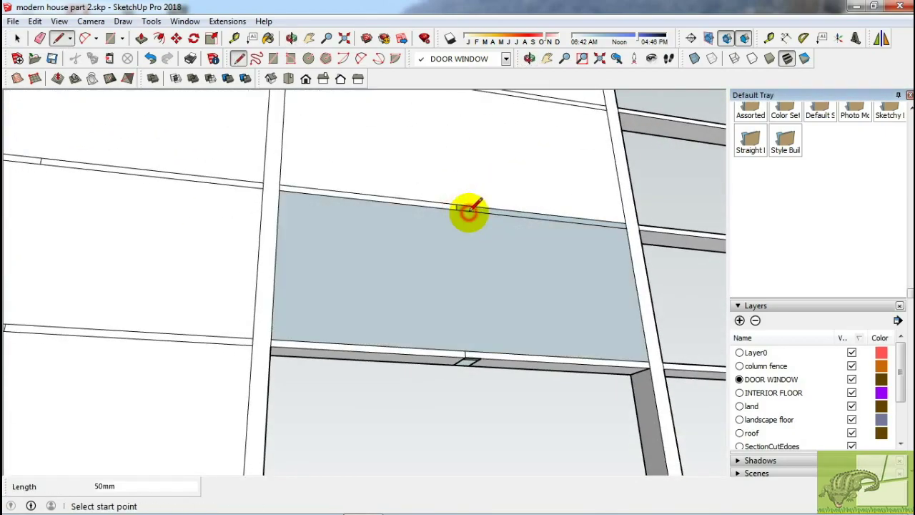
- Reverse the thin strip's face so its front side shows
left_click(465, 345)
key("space")
left_click(482, 313)
right_click(500, 310)
left_click(541, 237)
middle_click_drag(540, 237, 499, 210)
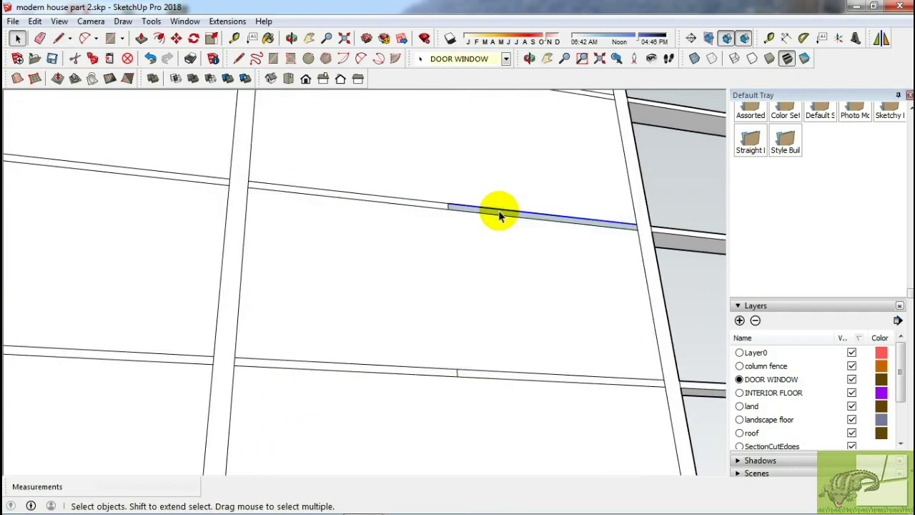
scroll(499, 214, "up", 2)
right_click(499, 214)
left_click(535, 341)
scroll(508, 321, "down", 5)
middle_click_drag(508, 321, 367, 306)
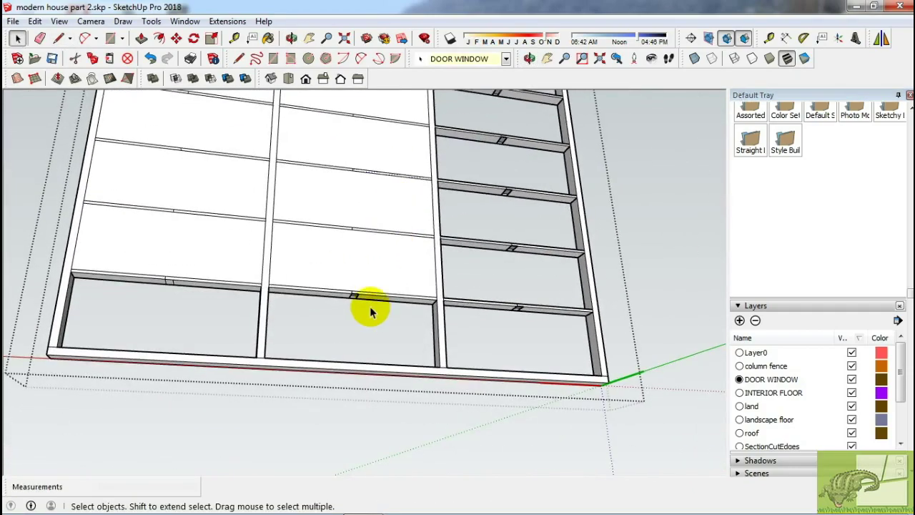
- Trace edges on the middle and right lower panels and along the rail
key("l")
scroll(355, 294, "up", 2)
left_click(357, 296)
left_click(457, 301)
left_click(612, 312)
left_click(622, 323)
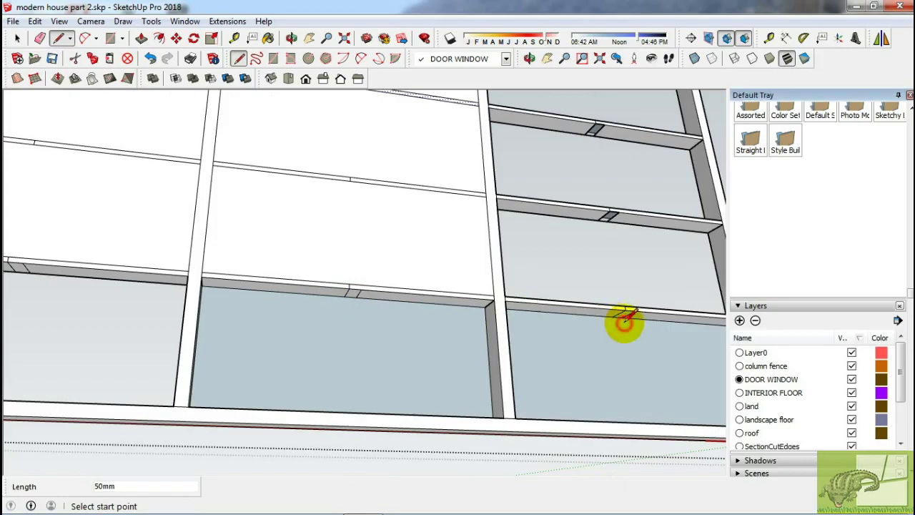
scroll(622, 322, "up", 2)
middle_click_drag(592, 245, 586, 298)
left_click(567, 204)
left_click(539, 219)
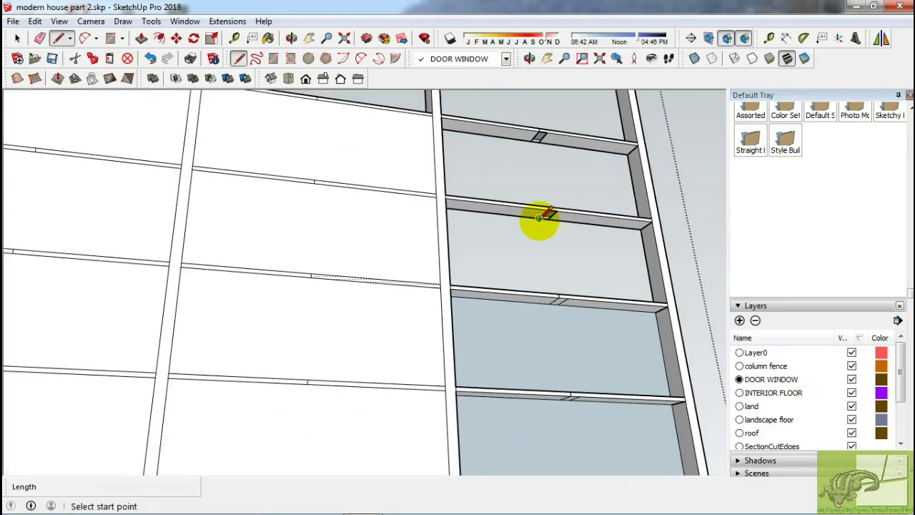
key("space")
- Delete the white panel faces from the middle and left columns of the window grid
left_click(530, 225)
key("Delete")
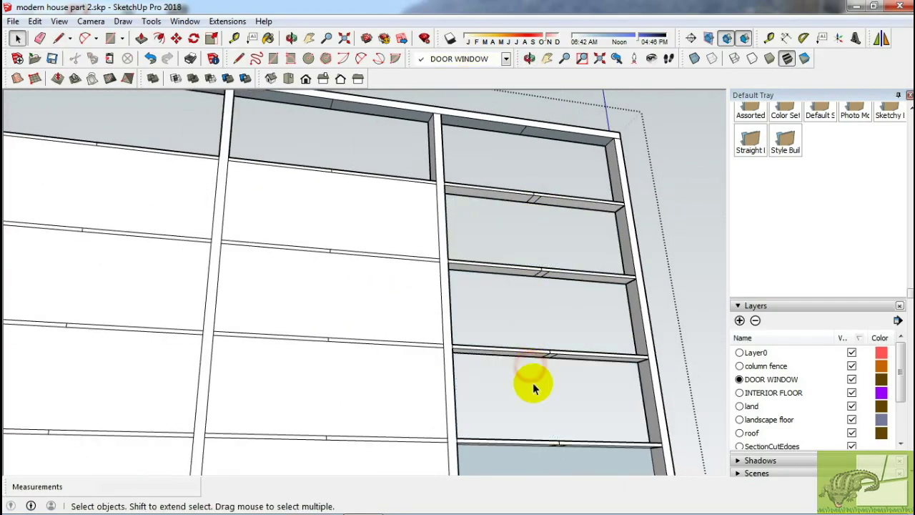
left_click(403, 390)
key("Delete")
left_click(374, 286)
key("Delete")
mouse_move(367, 300)
middle_mouse_down()
mouse_move(351, 394)
mouse_move(402, 332)
mouse_move(253, 255)
middle_mouse_up()
left_click(253, 255)
key("Delete")
left_click(388, 358)
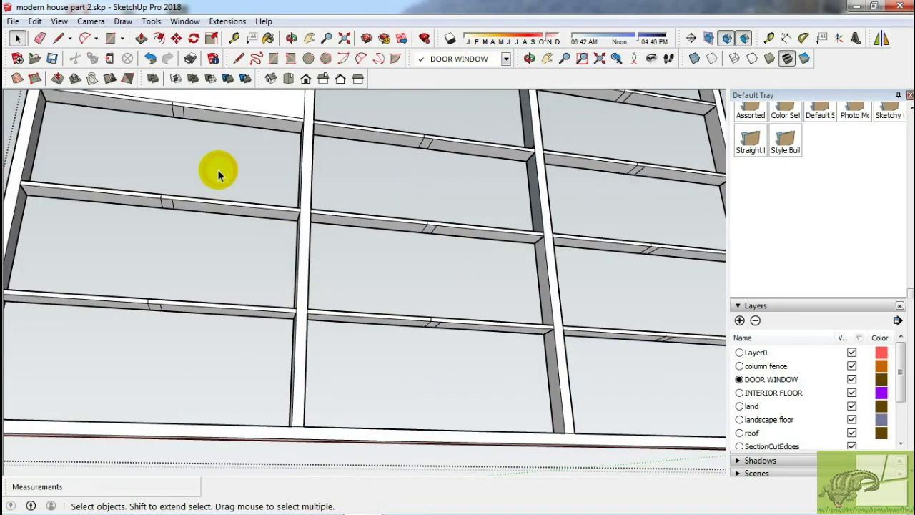
left_click(229, 192)
key("Delete")
mouse_move(249, 112)
middle_mouse_down()
mouse_move(255, 247)
mouse_move(292, 267)
middle_mouse_up()
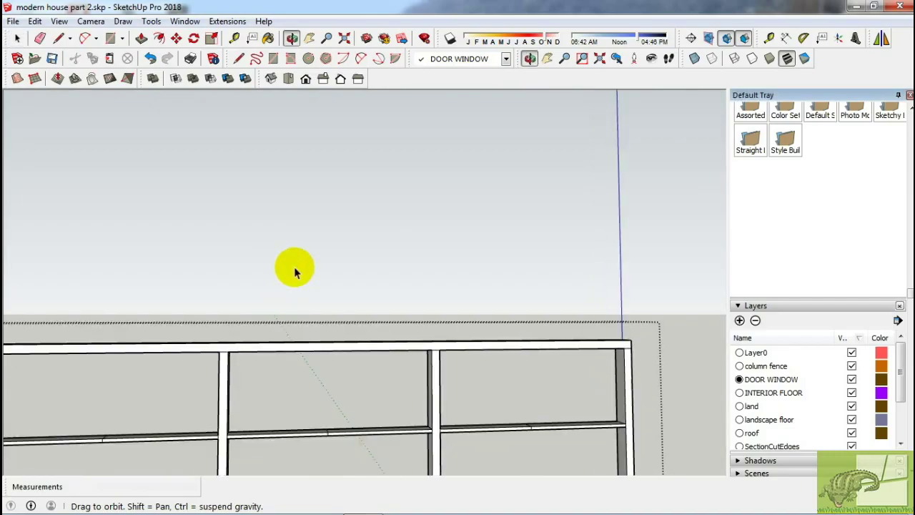
- Switch to the back view and inspect the glass window component
left_click(345, 79)
mouse_move(388, 260)
middle_mouse_down()
mouse_move(394, 286)
mouse_move(551, 264)
mouse_move(333, 393)
mouse_move(288, 397)
mouse_move(419, 310)
mouse_move(588, 229)
mouse_move(621, 182)
mouse_move(598, 271)
middle_mouse_up()
key("space")
left_click(306, 407)
key("m")
key("space")
right_click(606, 239)
key("Escape")
- Reverse Faces on the shelf
scroll(608, 210, "up", 5)
right_click(567, 236)
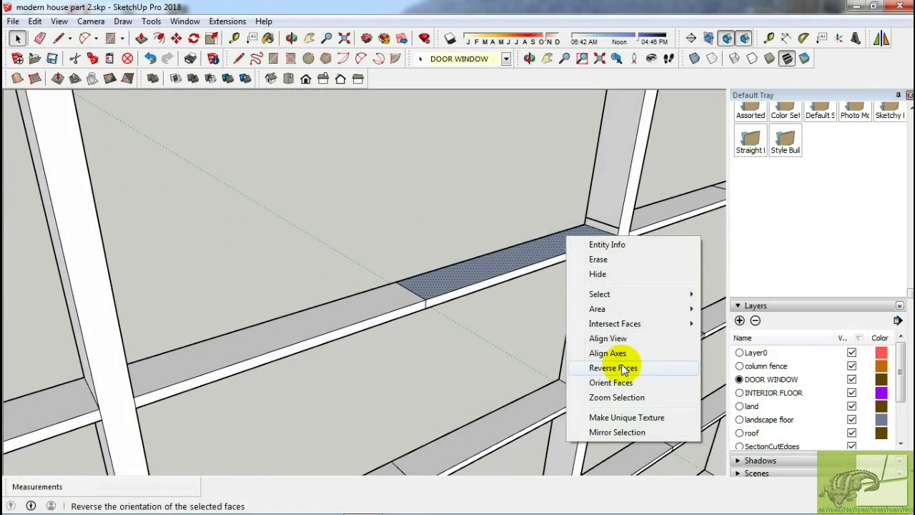
left_click(622, 368)
scroll(541, 312, "down", 5)
mouse_move(541, 313)
middle_mouse_down()
mouse_move(527, 281)
mouse_move(272, 400)
middle_mouse_up()
- Draw a rectangle in the lower opening and make it a component
key("r")
scroll(143, 402, "up", 2)
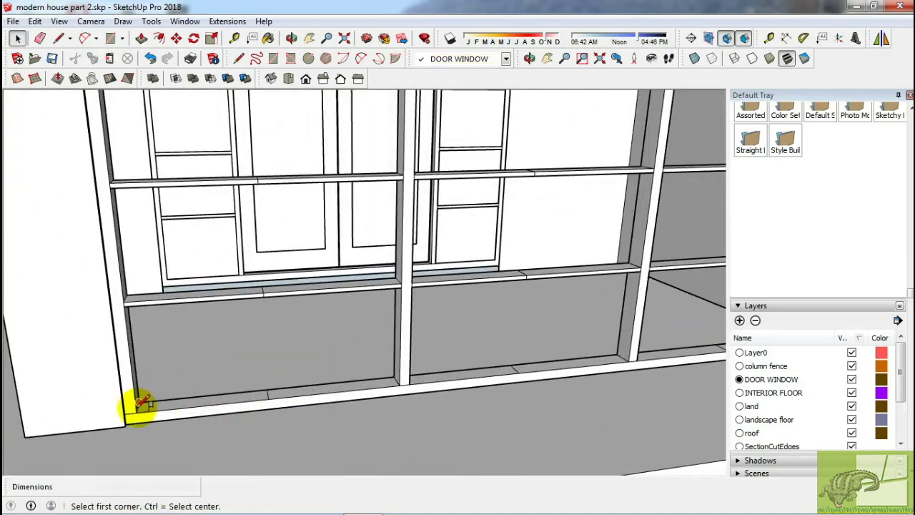
left_click(400, 286)
key("p")
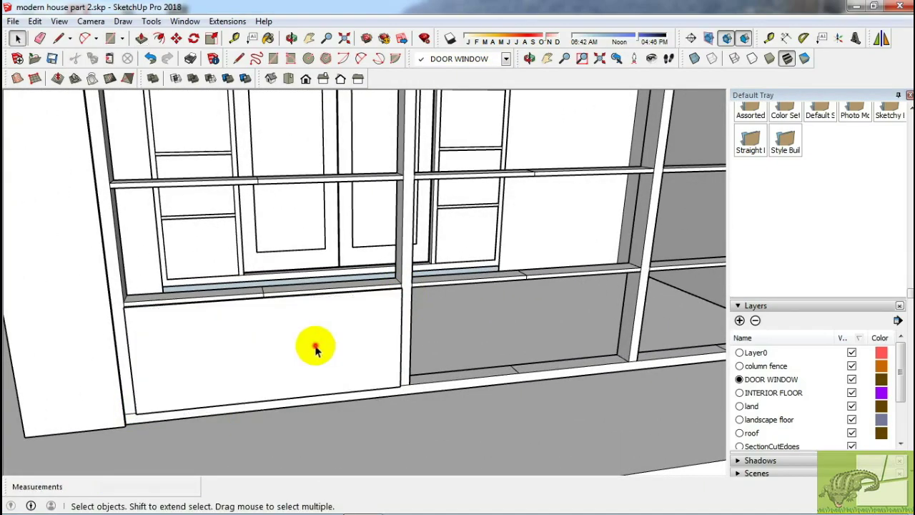
right_click(315, 348)
left_click(357, 231)
- Move the new panel component 3mm from its corner
key("Return")
middle_click_drag(51, 402, 303, 388)
key("m")
left_click(296, 446)
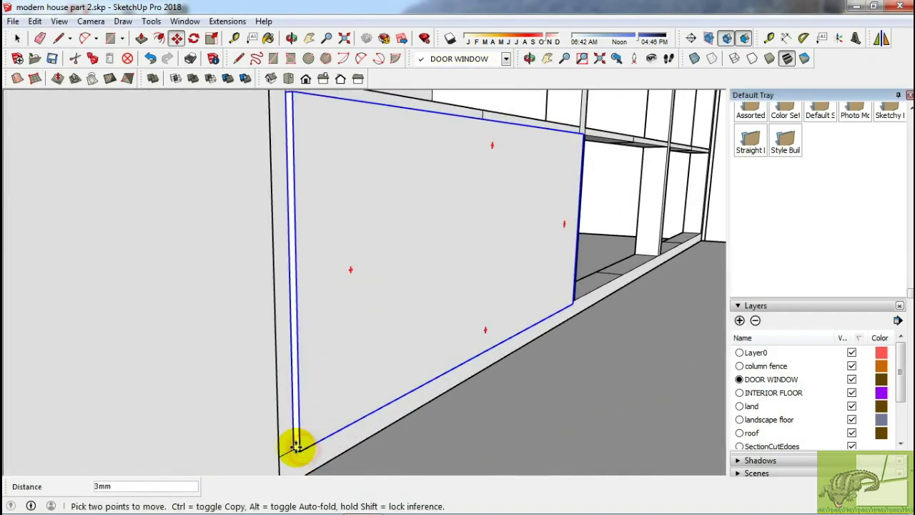
- Move a copy of the panel to the next opening at the base of the wall
scroll(522, 336, "up", 2)
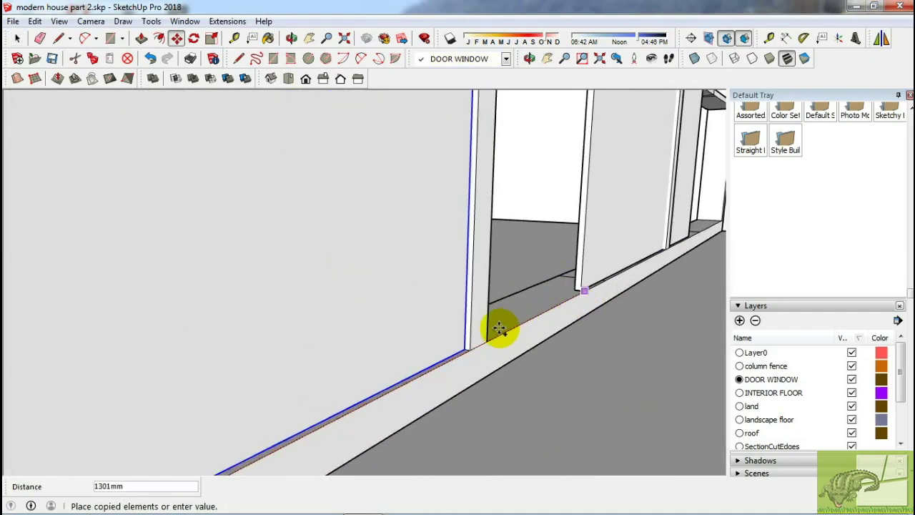
middle_click_drag(487, 341, 435, 327)
scroll(584, 288, "up", 3)
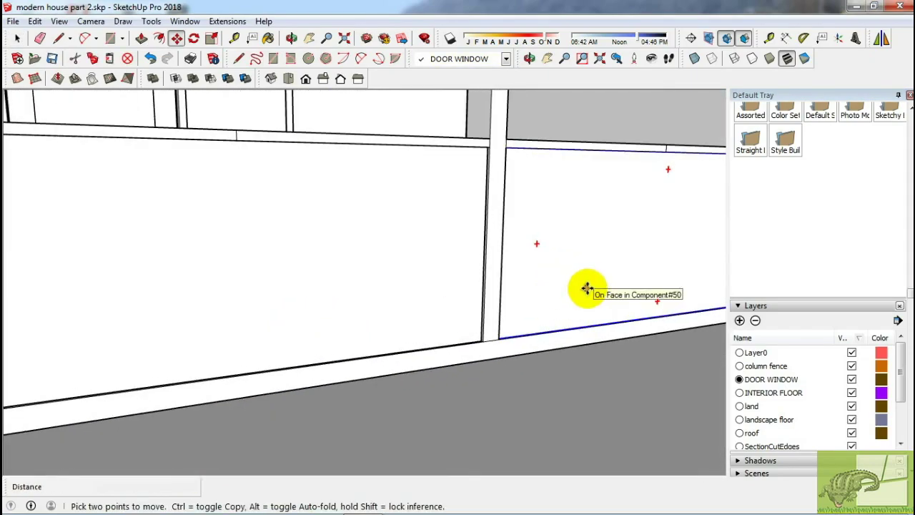
middle_click_drag(584, 288, 474, 300)
scroll(607, 317, "up", 3)
scroll(308, 294, "down", 3)
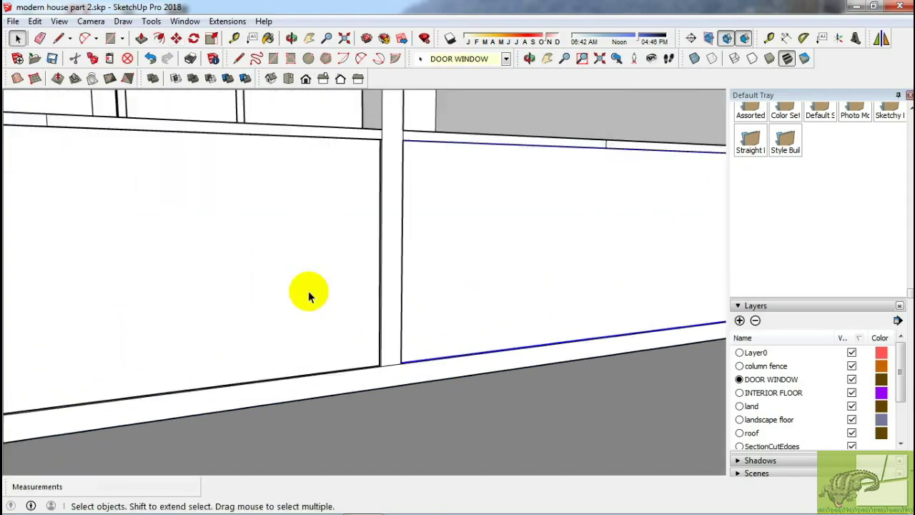
mouse_move(308, 294)
middle_mouse_down()
mouse_move(514, 281)
mouse_move(279, 357)
middle_mouse_up()
key("m")
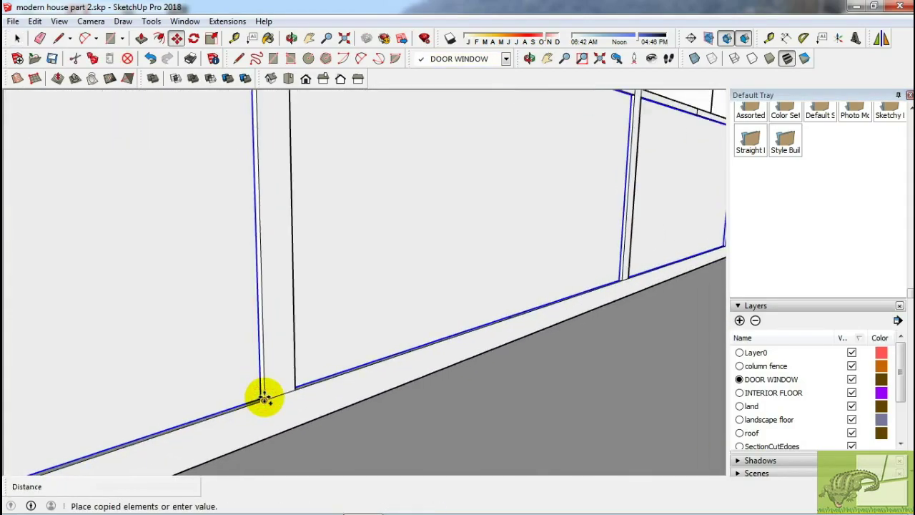
mouse_move(264, 399)
middle_mouse_down()
mouse_move(257, 237)
mouse_move(322, 190)
mouse_move(345, 315)
mouse_move(357, 303)
middle_mouse_up()
- Scale the ledge and array the panel along the sill with a 4x multiple
key("s")
scroll(446, 179, "up", 3)
scroll(444, 207, "up", 2)
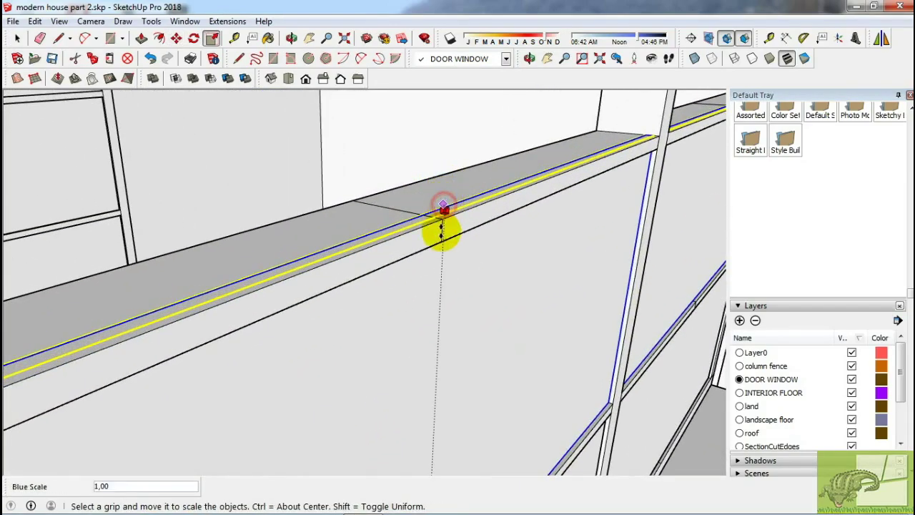
scroll(427, 246, "down", 3)
mouse_move(382, 249)
middle_mouse_down()
mouse_move(435, 288)
mouse_move(341, 369)
middle_mouse_up()
key("m")
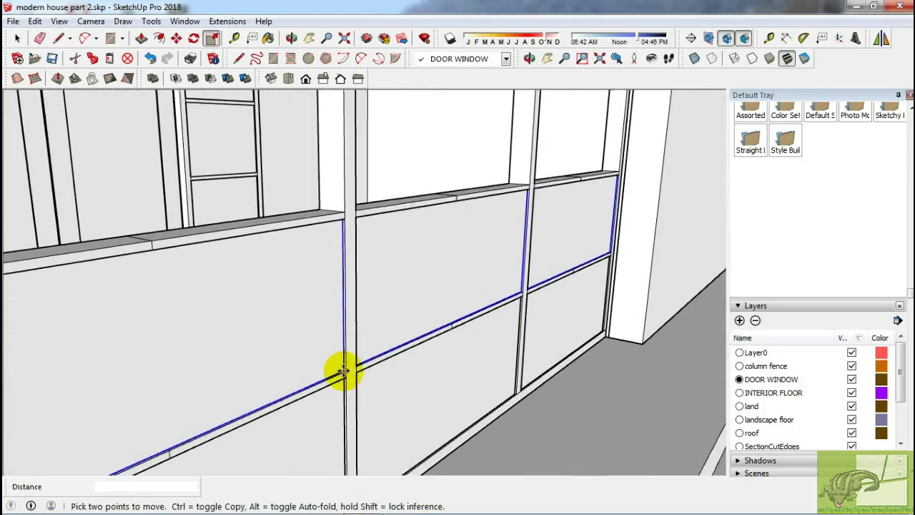
scroll(349, 370, "up", 3)
left_click(348, 371, "ctrl")
scroll(338, 198, "down", 3)
scroll(348, 202, "up", 3)
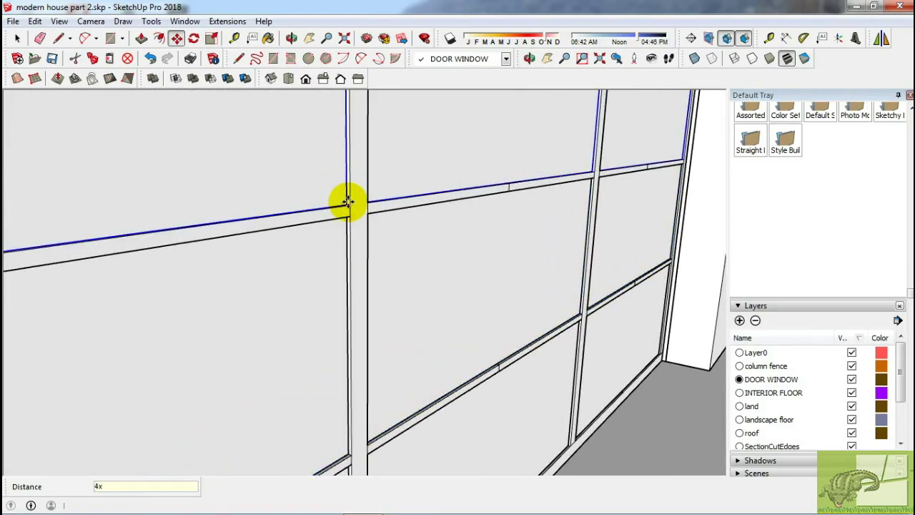
scroll(348, 203, "down", 3)
mouse_move(353, 210)
middle_mouse_down()
mouse_move(388, 224)
mouse_move(417, 258)
mouse_move(395, 212)
mouse_move(272, 333)
middle_mouse_up()
key("space")
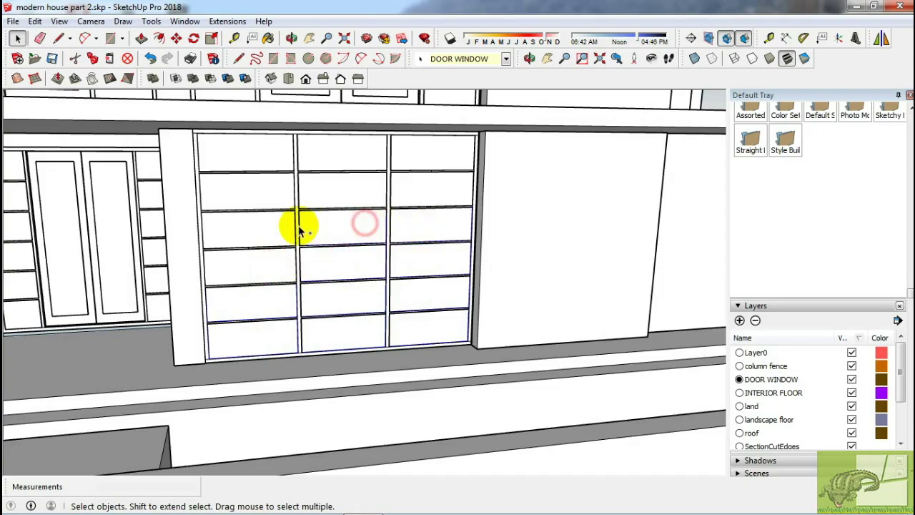
- Move the grouped grid panel by its lower-left corner to the upper wall corner
scroll(280, 167, "up", 3)
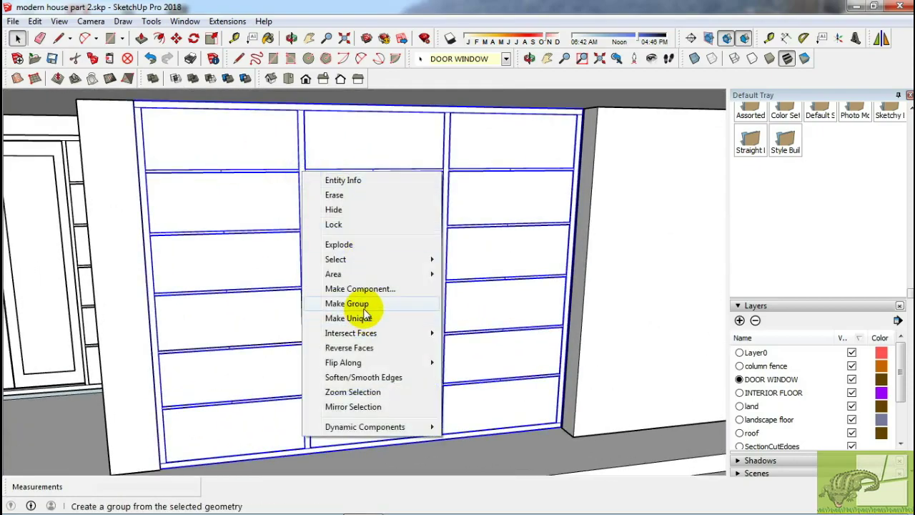
scroll(357, 343, "down", 5)
key("m")
scroll(224, 376, "up", 3)
scroll(204, 364, "up", 3)
scroll(189, 354, "up", 2)
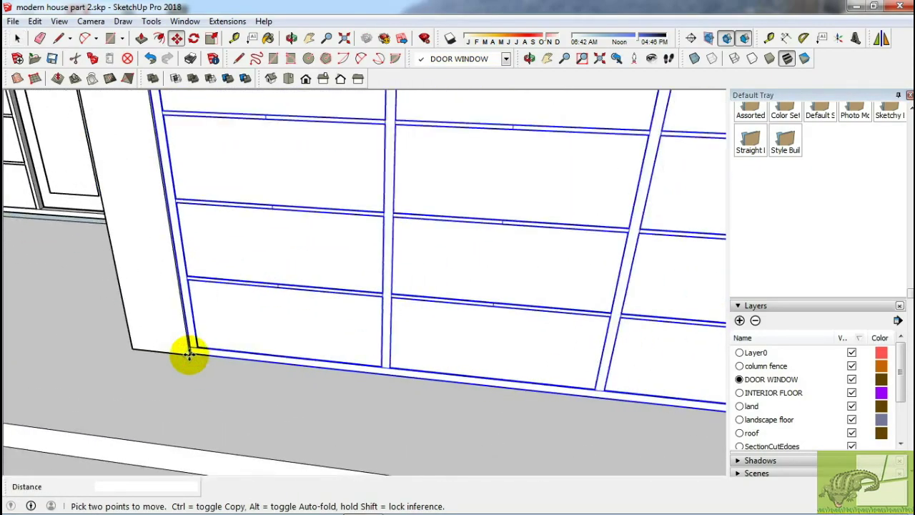
left_click(189, 354)
scroll(551, 241, "down", 5)
scroll(408, 276, "up", 3)
scroll(343, 282, "up", 2)
scroll(344, 284, "up", 2)
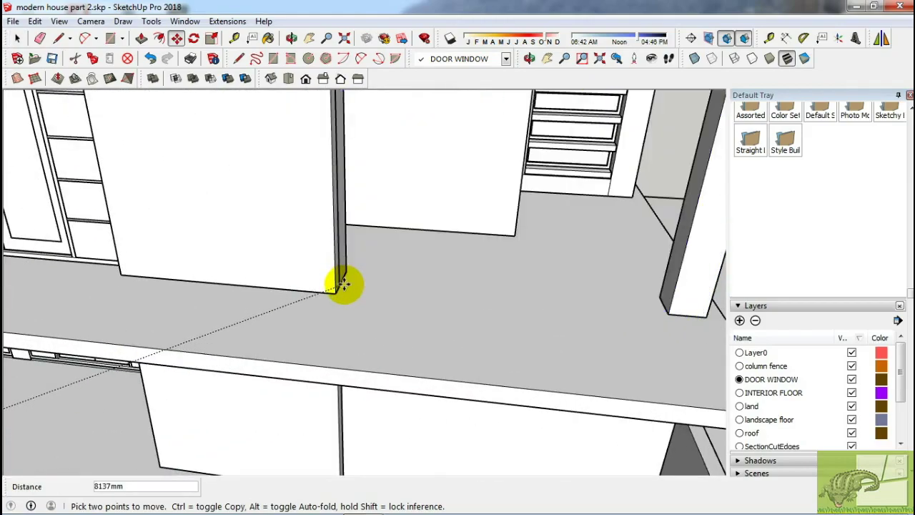
left_click(344, 284)
scroll(340, 285, "up", 2)
scroll(338, 291, "down", 3)
- Scale the gridded panel to fit the upper-floor opening
middle_click_drag(328, 314, 510, 351)
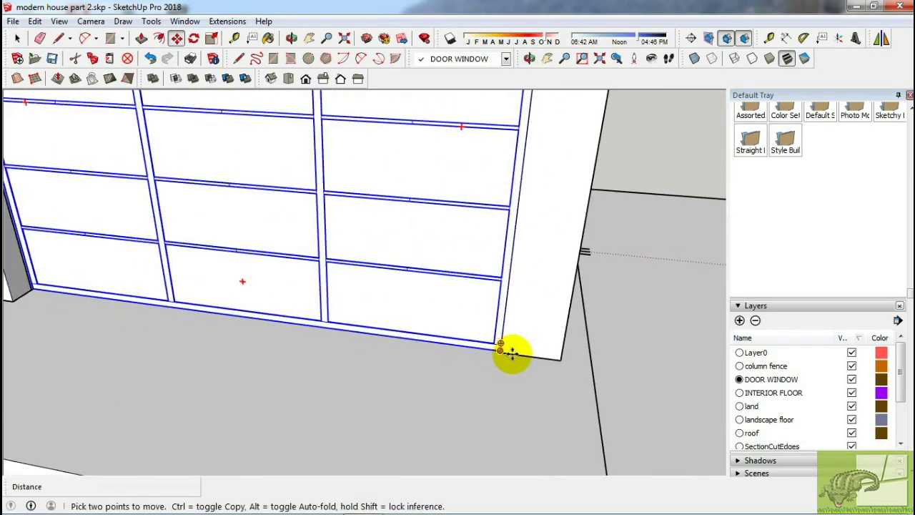
scroll(498, 316, "up", 3)
scroll(496, 315, "down", 3)
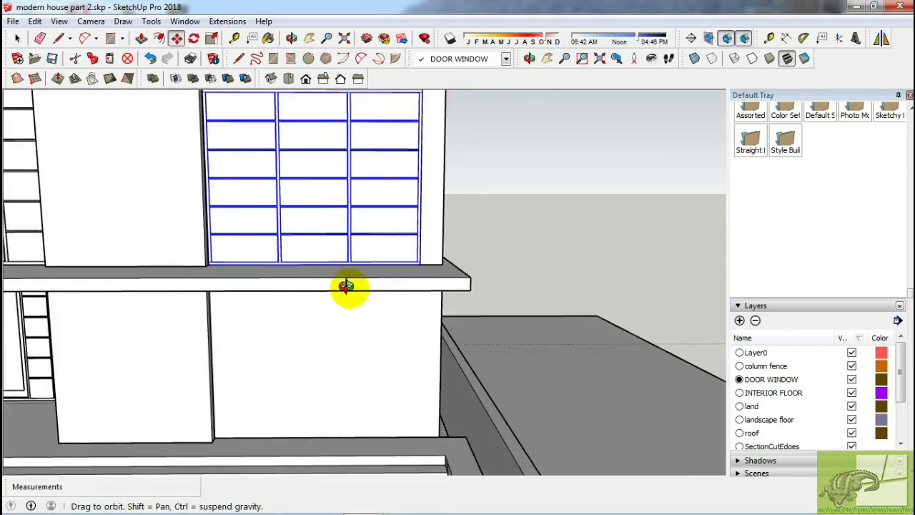
middle_click_drag(348, 288, 300, 355)
scroll(286, 297, "up", 3)
mouse_move(271, 239)
middle_mouse_down()
mouse_move(259, 167)
mouse_move(249, 234)
middle_mouse_up()
key("s")
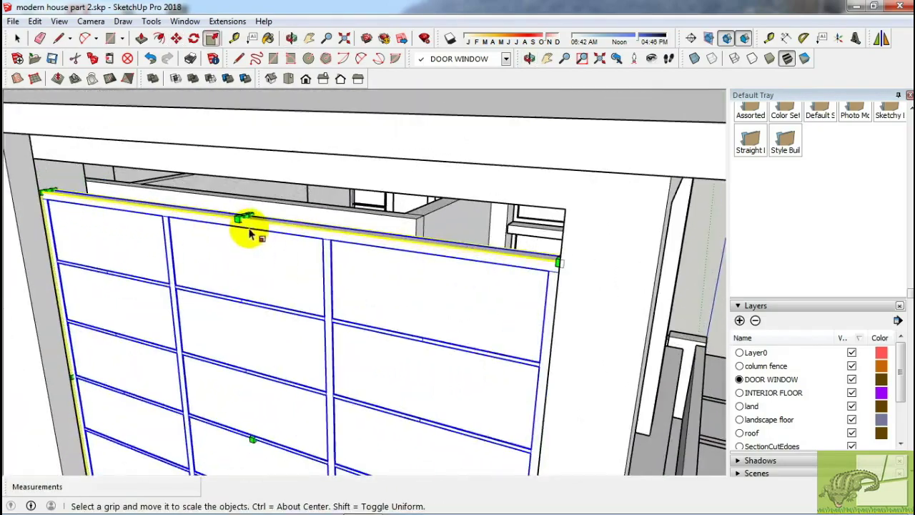
key("space")
scroll(402, 326, "down", 5)
scroll(429, 348, "down", 2)
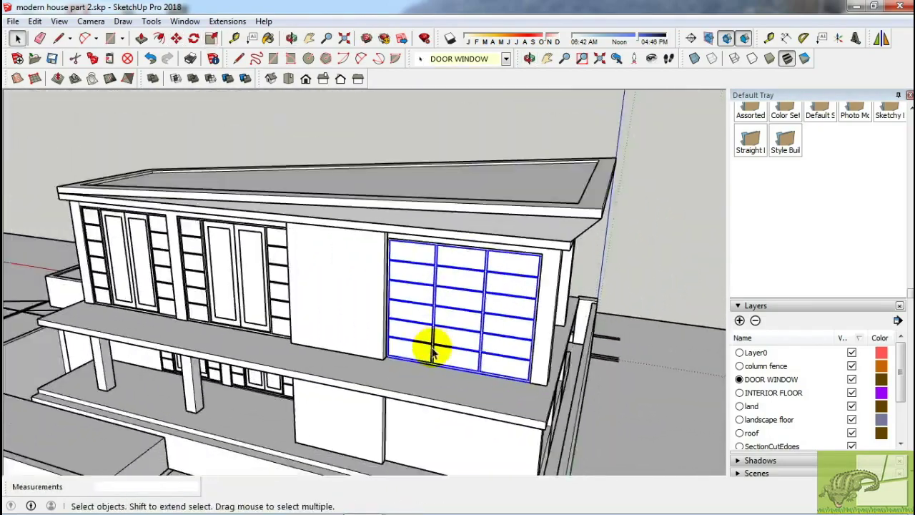
mouse_move(428, 347)
middle_mouse_down()
mouse_move(582, 290)
mouse_move(342, 363)
middle_mouse_up()
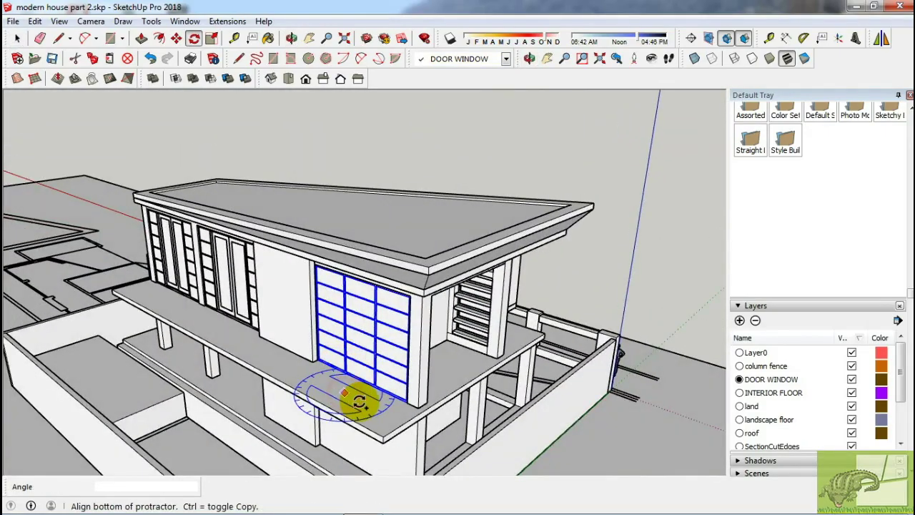
- Move the upper gridded panel from its corner into position at its opening
key("m")
scroll(221, 364, "up", 3)
scroll(207, 367, "up", 2)
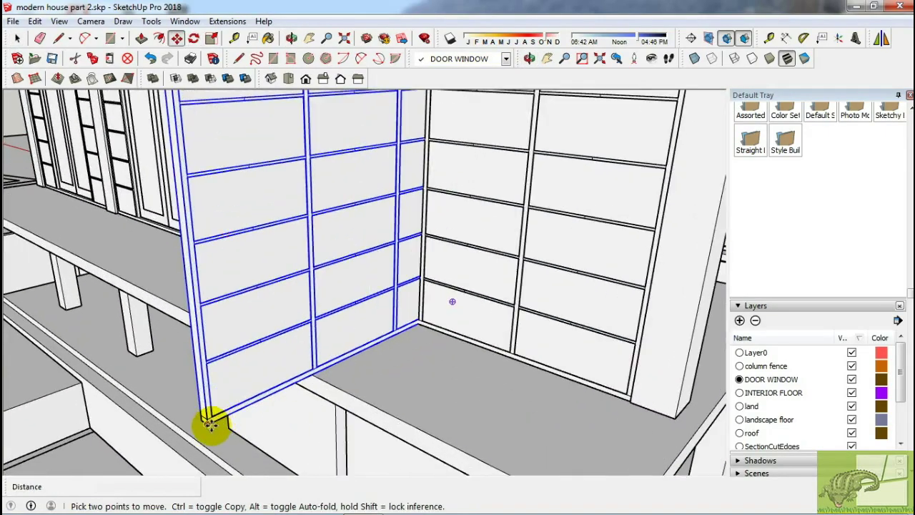
mouse_move(206, 368)
middle_mouse_down()
mouse_move(517, 394)
mouse_move(145, 315)
middle_mouse_up()
left_click(145, 314)
scroll(229, 350, "up", 3)
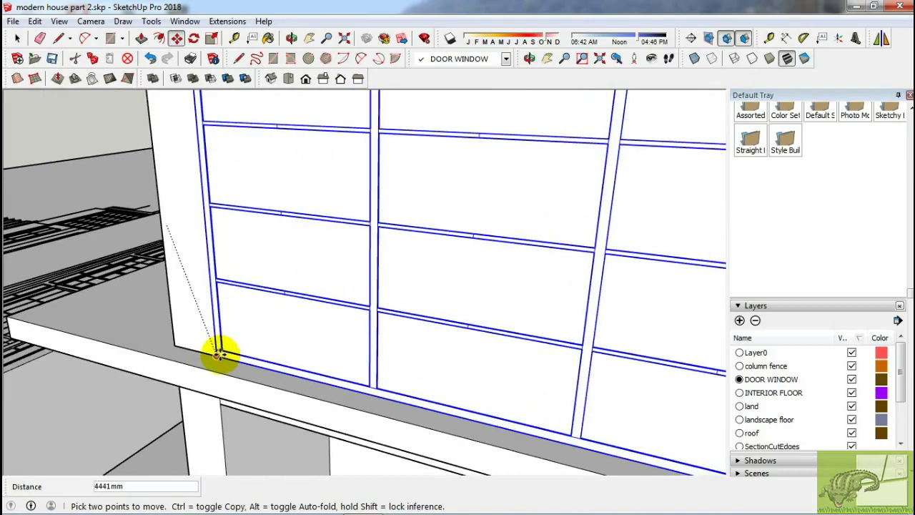
scroll(305, 359, "down", 3)
middle_click_drag(305, 359, 467, 363)
scroll(413, 363, "up", 3)
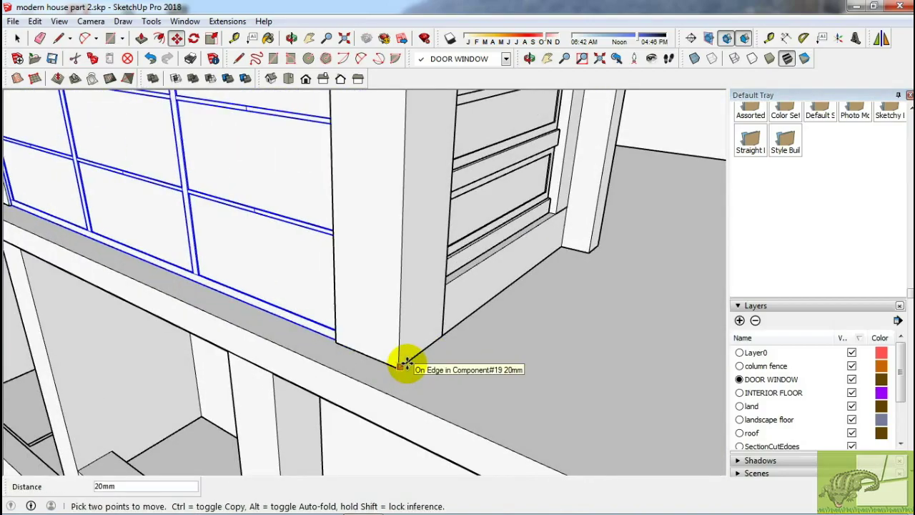
middle_click_drag(406, 362, 657, 348)
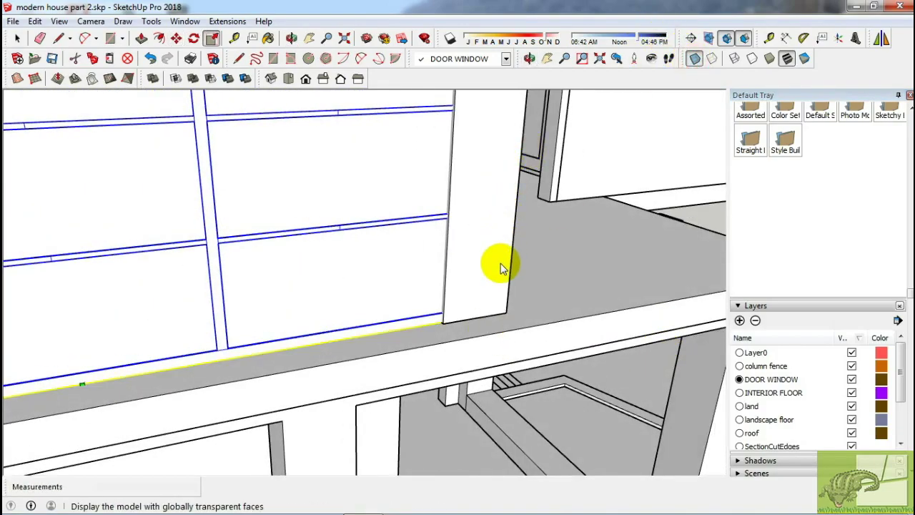
- Scale the gridded panel sideways along red until it meets the wall
key("s")
scroll(486, 194, "down", 2)
scroll(478, 180, "up", 3)
left_click_drag(478, 179, 453, 232)
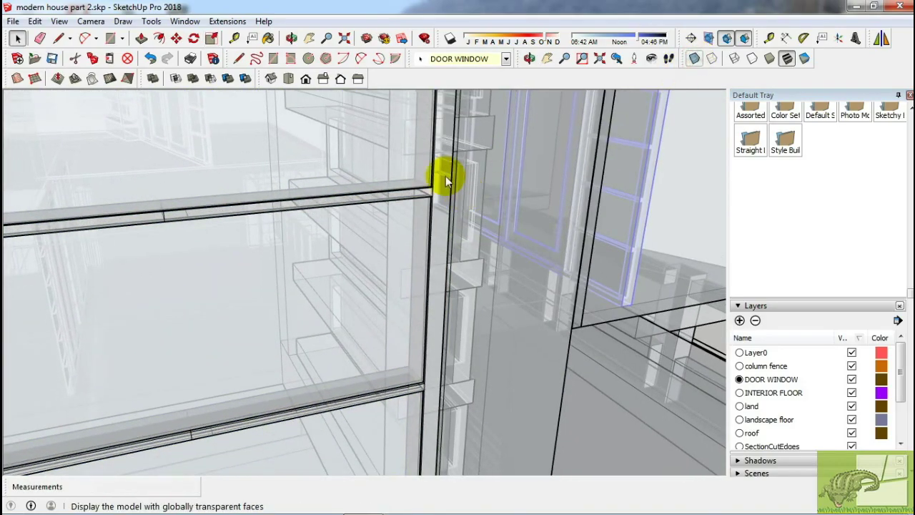
scroll(447, 193, "down", 3)
scroll(443, 228, "down", 3)
mouse_move(443, 239)
middle_mouse_down()
mouse_move(205, 300)
mouse_move(41, 233)
mouse_move(266, 255)
middle_mouse_up()
scroll(517, 286, "up", 3)
scroll(527, 286, "up", 2)
scroll(549, 278, "up", 2)
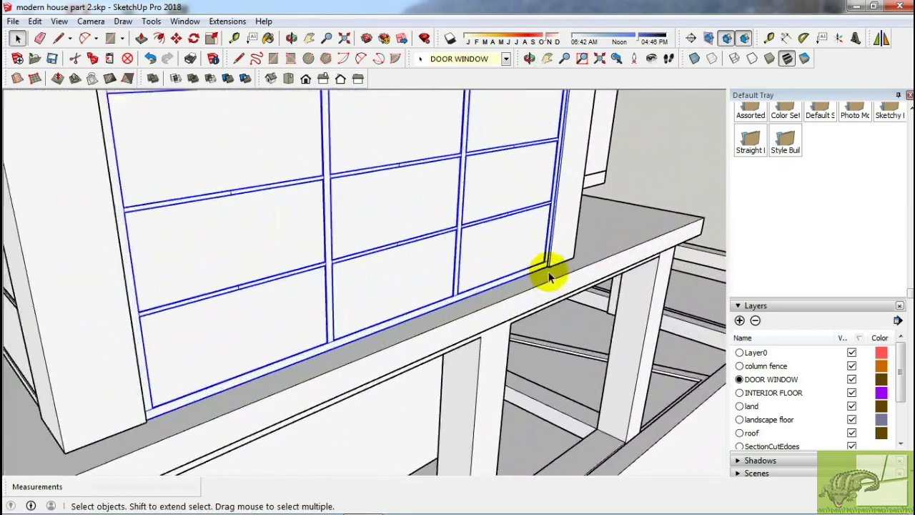
- Place a copy of the gridded panel below the balcony and begin rescaling it
key("m")
scroll(549, 277, "up", 1)
left_click(547, 262, "ctrl")
mouse_move(548, 261)
middle_mouse_down()
mouse_move(506, 284)
mouse_move(455, 449)
middle_mouse_up()
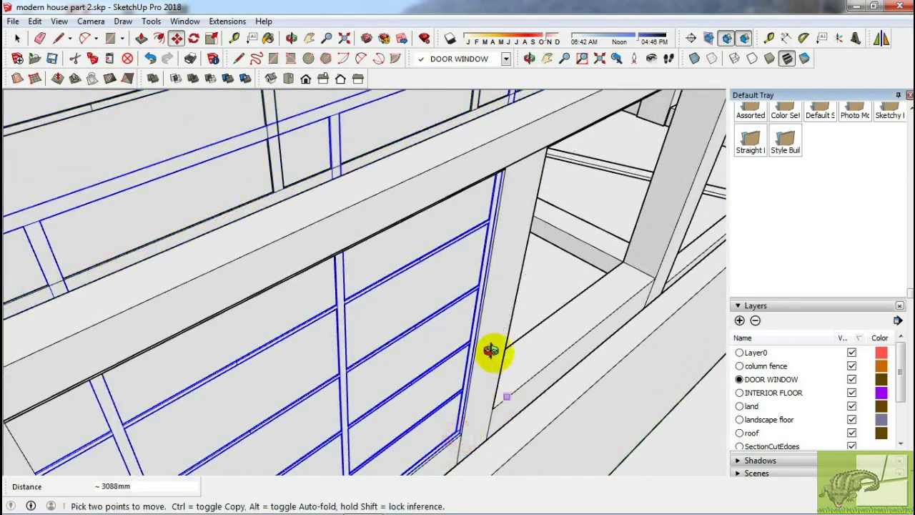
scroll(491, 350, "down", 3)
middle_click_drag(449, 249, 422, 307)
key("s")
scroll(205, 321, "up", 3)
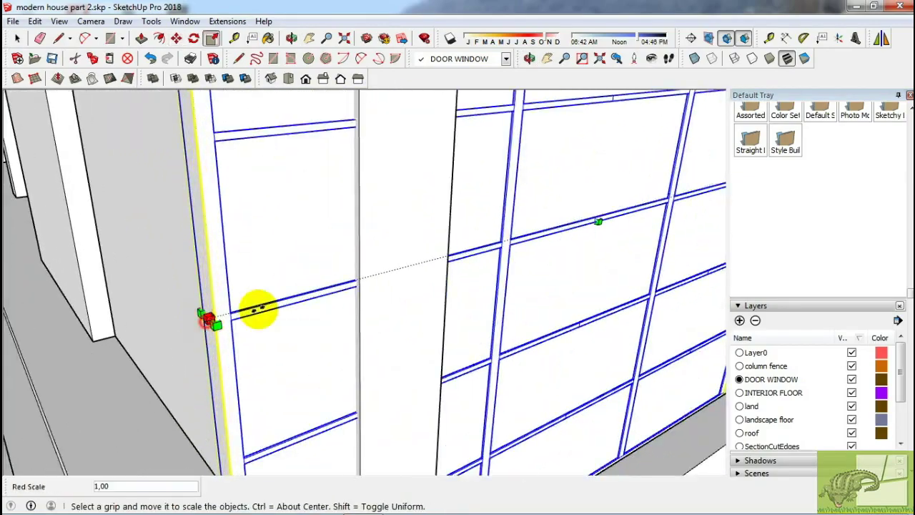
scroll(450, 239, "down", 4)
- Check the copied panel's fit in X-ray view, then turn X-ray off
middle_click_drag(449, 241, 506, 262)
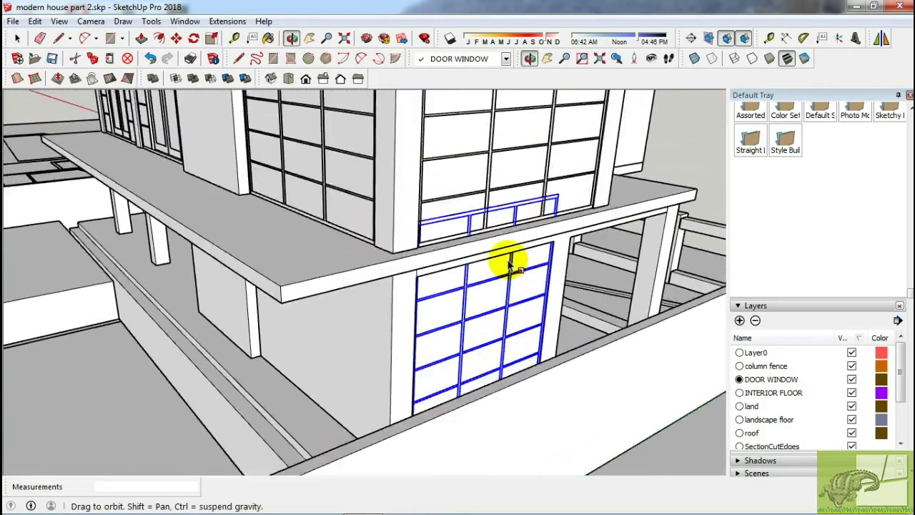
scroll(500, 268, "up", 3)
scroll(529, 279, "up", 2)
key("alt+x")
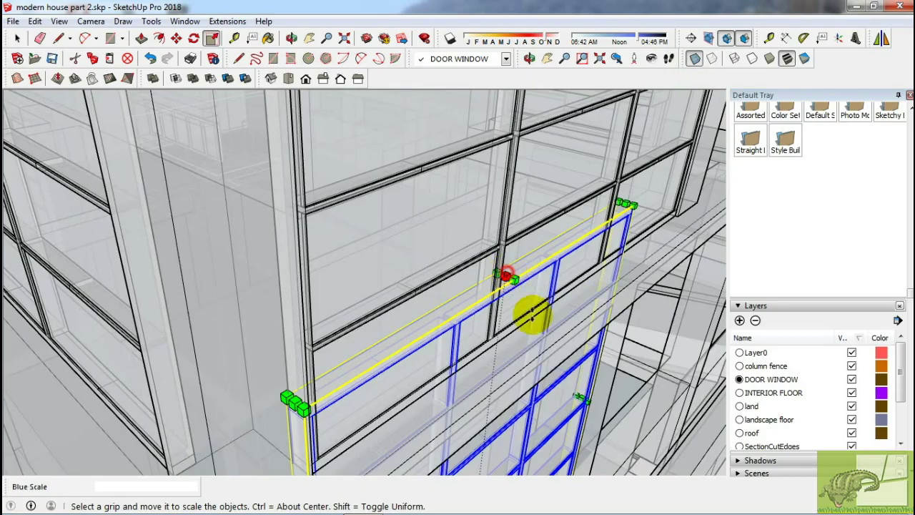
mouse_move(530, 315)
middle_mouse_down()
mouse_move(558, 362)
mouse_move(465, 298)
middle_mouse_up()
key("space")
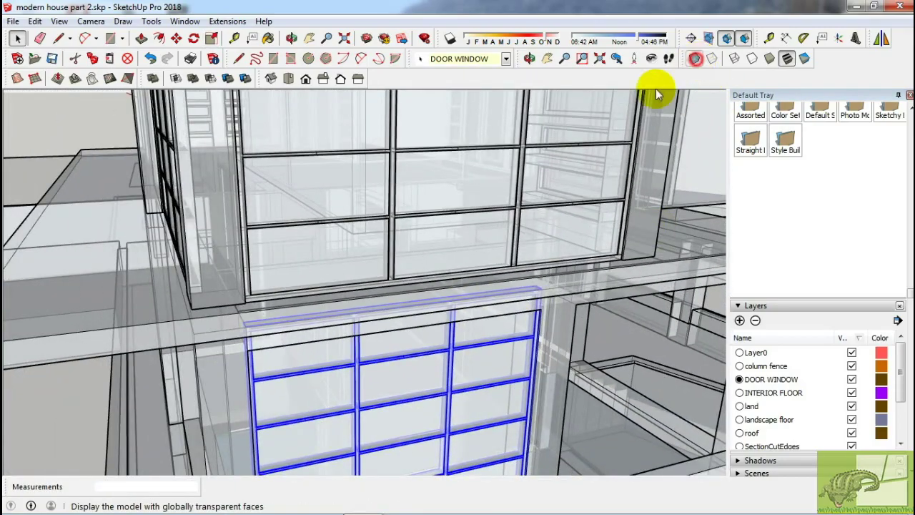
left_click(694, 58)
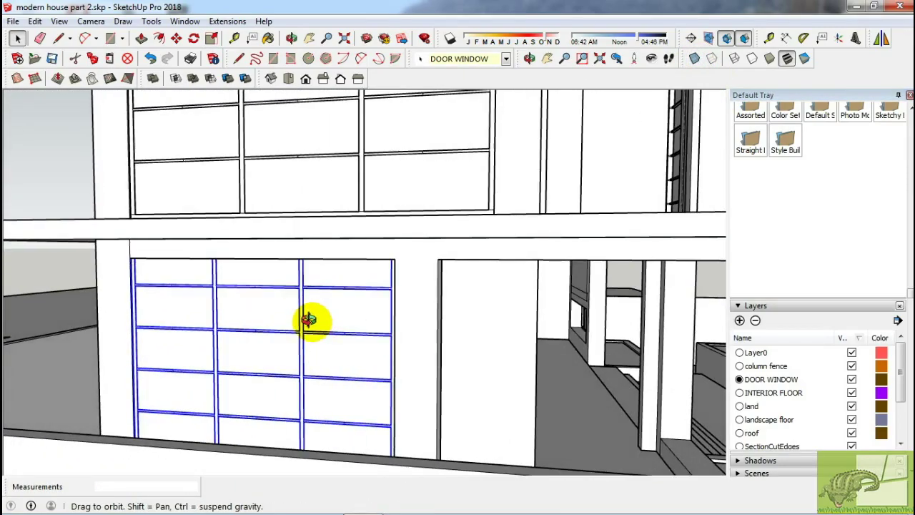
- Rescale the window to match the ground-floor opening's top edge
key("s")
middle_click_drag(312, 226, 236, 261)
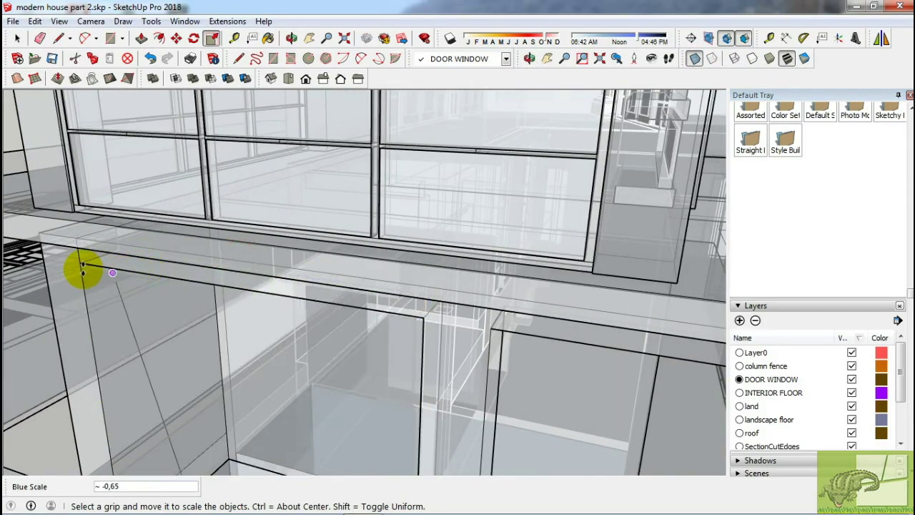
scroll(78, 263, "down", 3)
key("space")
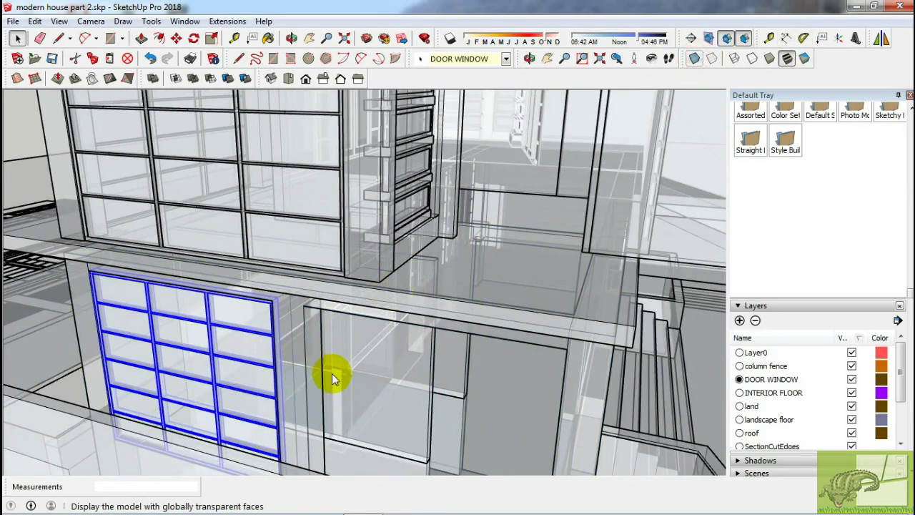
mouse_move(332, 379)
middle_mouse_down()
mouse_move(367, 413)
mouse_move(322, 348)
mouse_move(248, 405)
mouse_move(561, 404)
mouse_move(419, 447)
mouse_move(586, 302)
mouse_move(631, 241)
mouse_move(488, 279)
mouse_move(493, 269)
mouse_move(388, 262)
mouse_move(443, 305)
middle_mouse_up()
scroll(255, 409, "up", 3)
- Copy the window from its corner point toward the lower-left opening
key("m")
left_click(384, 433)
key("ctrl")
scroll(489, 278, "down", 3)
scroll(482, 285, "down", 2)
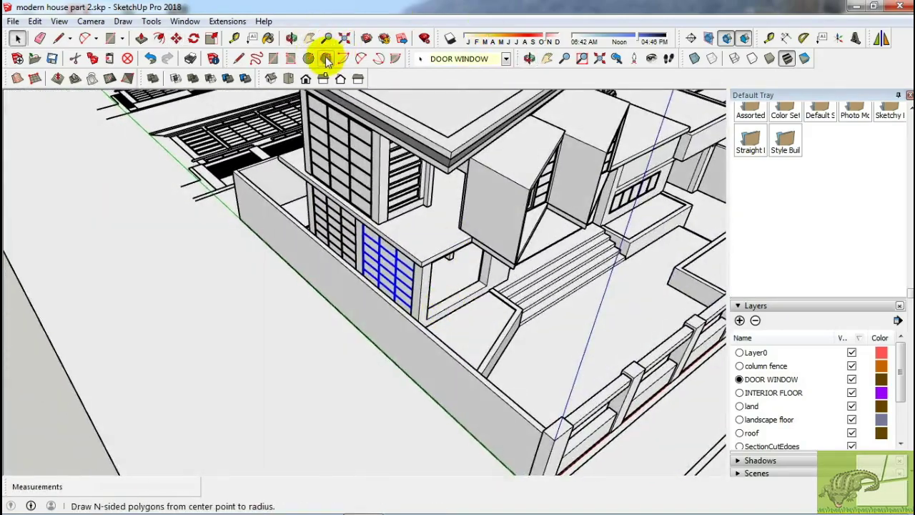
scroll(434, 273, "up", 4)
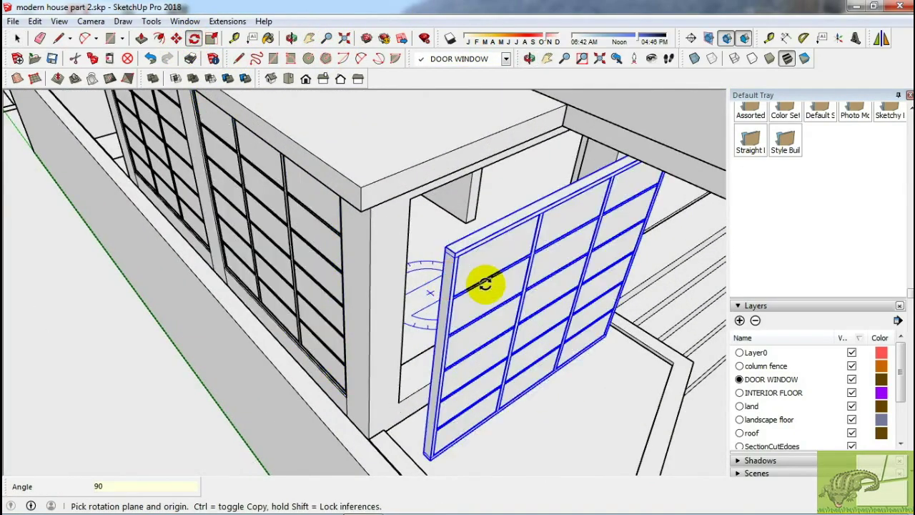
scroll(449, 405, "up", 4)
scroll(402, 461, "up", 2)
- Move the rotated window into the opening and stretch its width about 1.07 times
key("m")
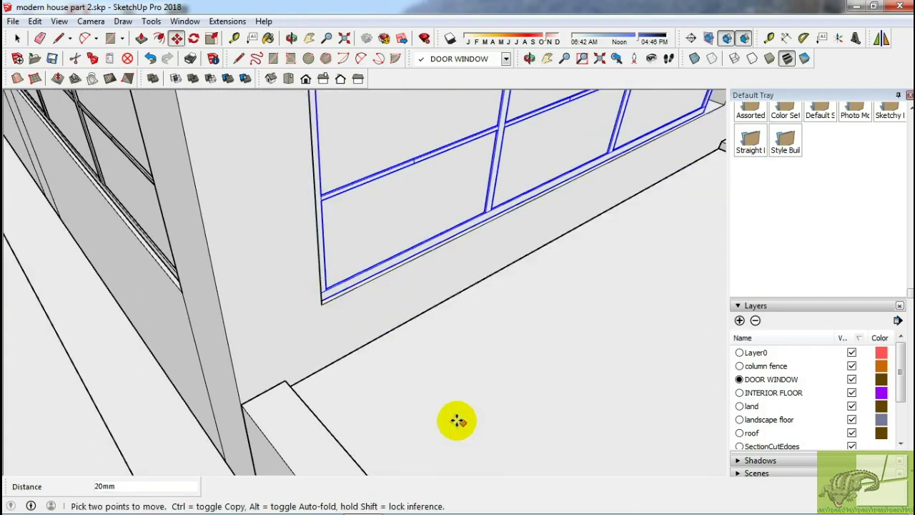
mouse_move(457, 420)
middle_mouse_down()
mouse_move(379, 443)
mouse_move(467, 312)
mouse_move(415, 364)
mouse_move(478, 373)
mouse_move(348, 380)
mouse_move(333, 367)
middle_mouse_up()
key("s")
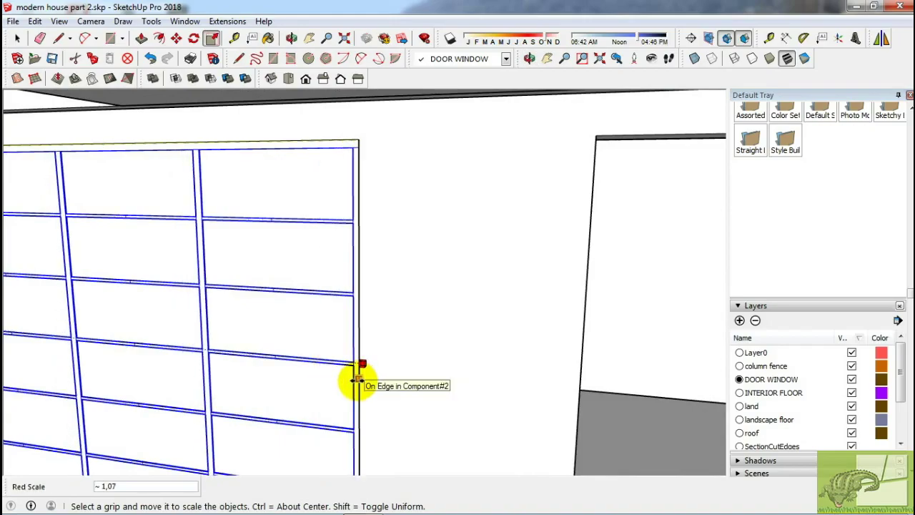
scroll(384, 359, "down", 4)
key("space")
scroll(386, 365, "down", 3)
scroll(386, 366, "down", 3)
mouse_move(386, 366)
middle_mouse_down()
mouse_move(362, 378)
mouse_move(404, 340)
mouse_move(507, 371)
middle_mouse_up()
scroll(438, 293, "up", 3)
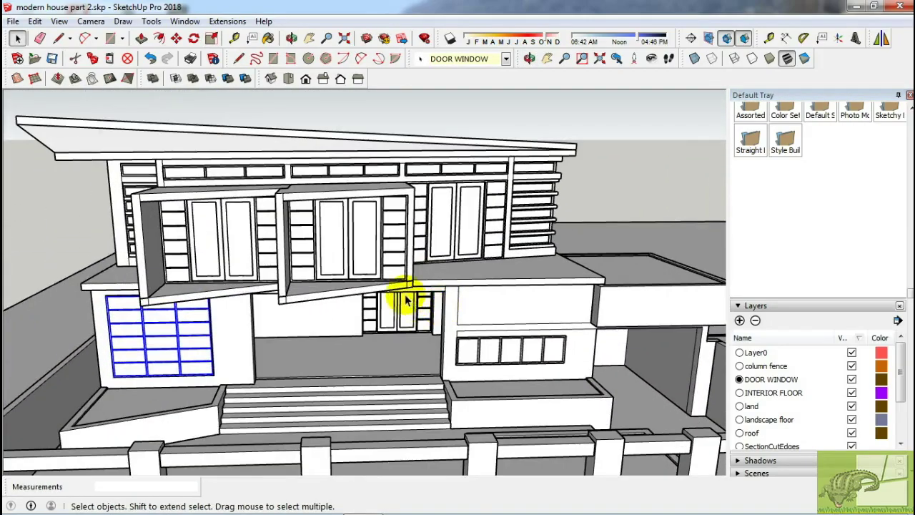
scroll(400, 270, "up", 3)
- Copy the upstairs double-door unit down to the entrance floor corner above the steps
middle_click_drag(388, 261, 392, 265)
key("m")
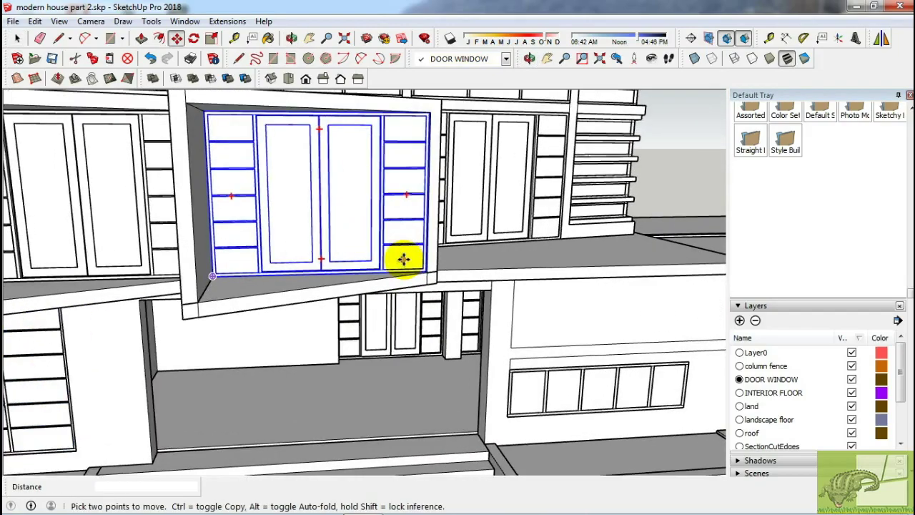
scroll(429, 272, "up", 3)
left_click(465, 289)
key("ctrl")
scroll(465, 289, "down", 5)
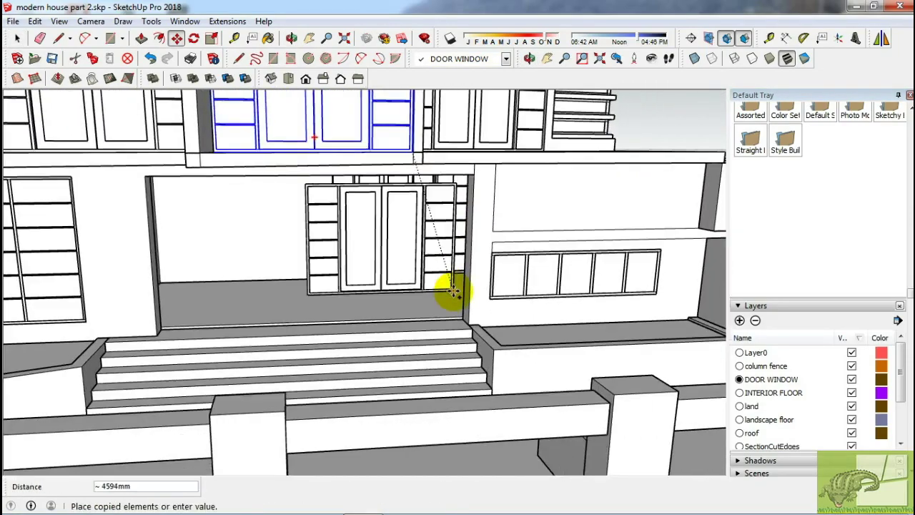
scroll(451, 291, "up", 6)
middle_click_drag(482, 368, 529, 343, "shift")
scroll(500, 339, "up", 3)
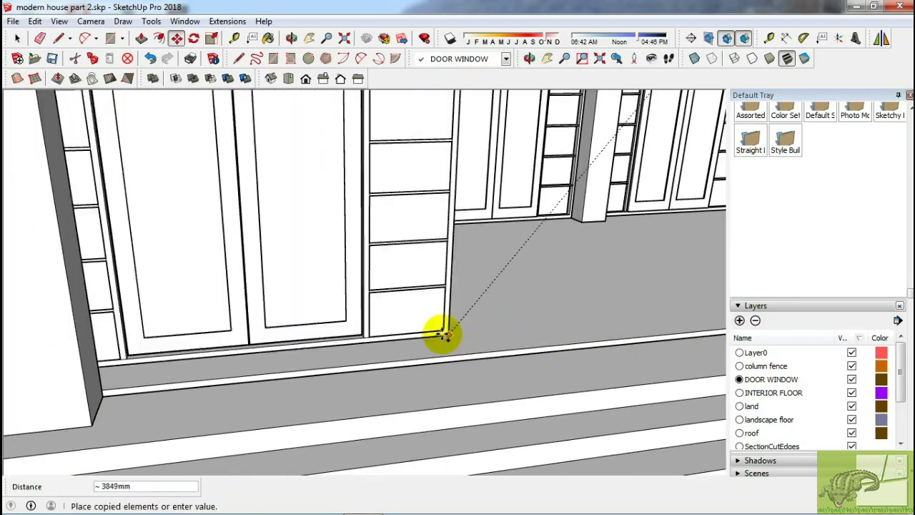
middle_click_drag(315, 372, 198, 340)
key("space")
scroll(8, 393, "up", 5)
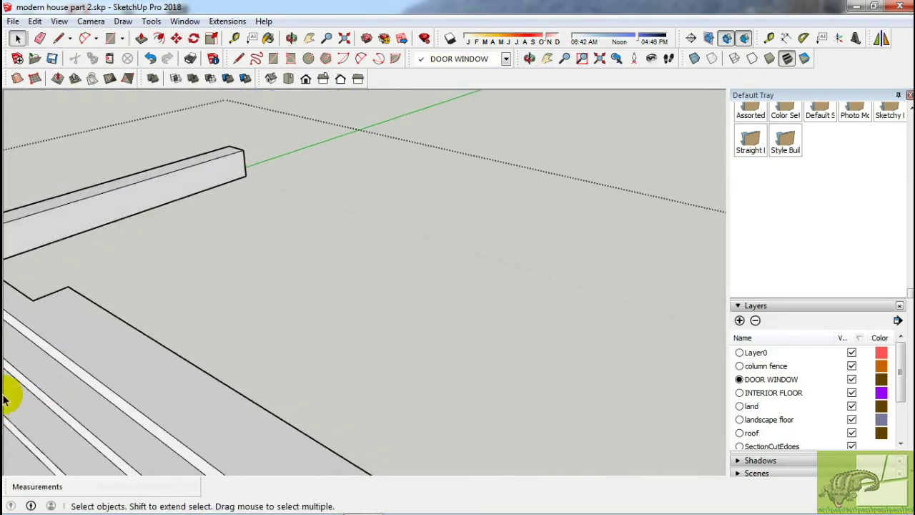
mouse_move(126, 343)
middle_mouse_down()
mouse_move(113, 346)
mouse_move(122, 336)
mouse_move(48, 313)
middle_mouse_up()
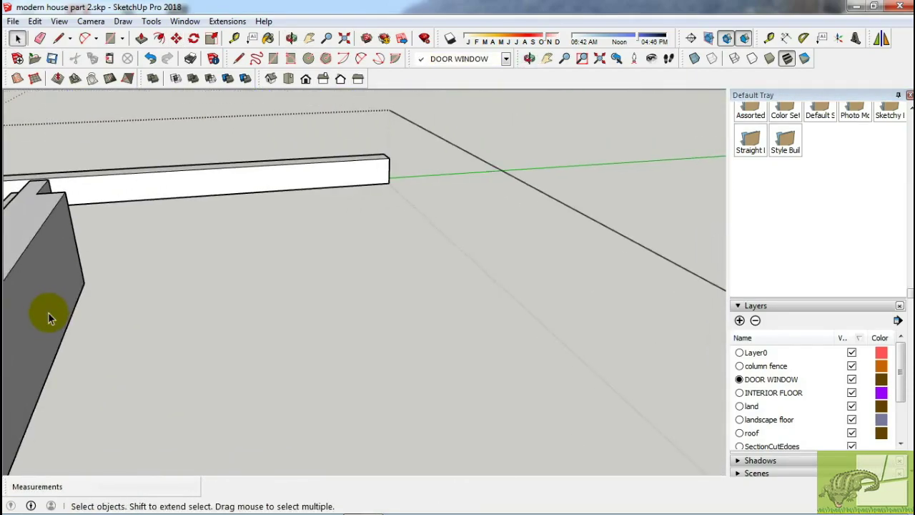
key("space")
- Push the slab edge strip out 245mm
mouse_move(36, 255)
middle_mouse_down()
mouse_move(268, 292)
mouse_move(218, 310)
middle_mouse_up()
scroll(197, 348, "up", 3)
scroll(196, 348, "up", 2)
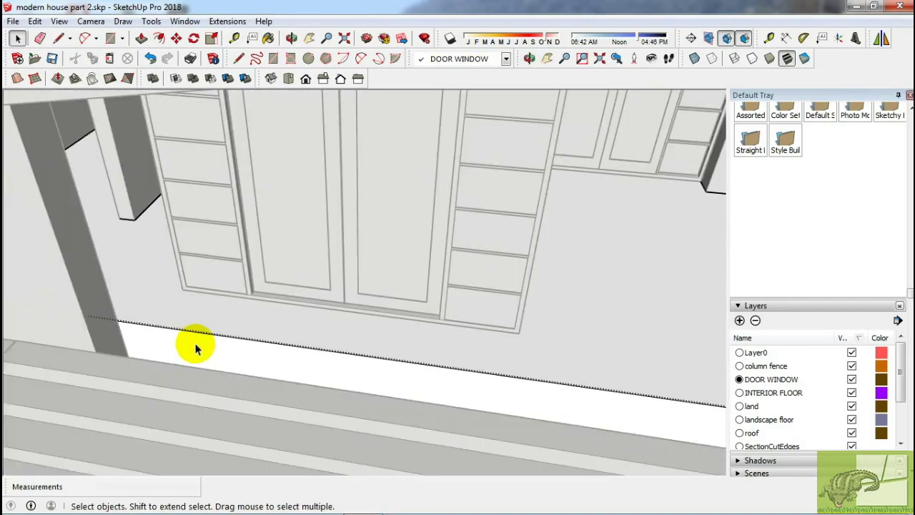
left_click(116, 317)
mouse_move(117, 317)
middle_mouse_down()
mouse_move(138, 374)
mouse_move(102, 384)
mouse_move(184, 398)
mouse_move(426, 368)
mouse_move(490, 262)
mouse_move(658, 306)
mouse_move(641, 102)
middle_mouse_up()
scroll(580, 227, "up", 1)
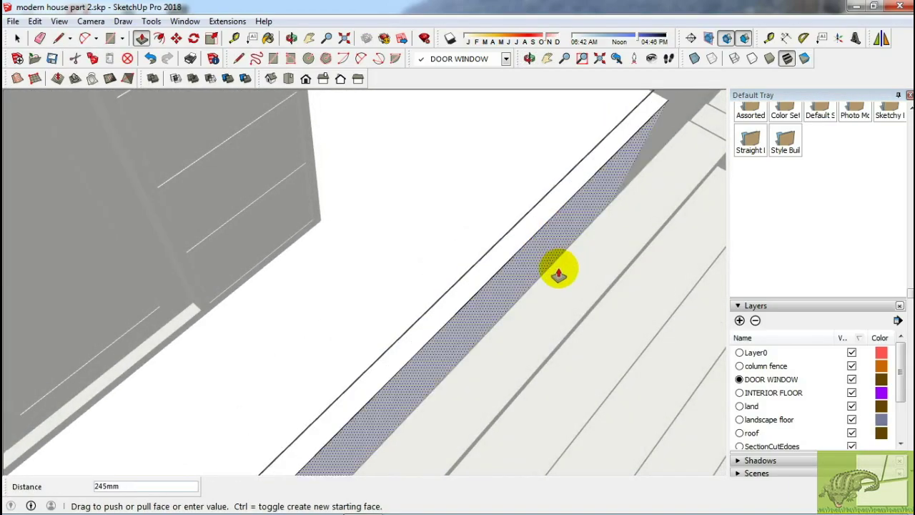
left_click(528, 293)
mouse_move(528, 293)
middle_mouse_down()
mouse_move(586, 194)
mouse_move(511, 75)
mouse_move(510, 234)
mouse_move(539, 236)
mouse_move(435, 228)
mouse_move(453, 233)
mouse_move(465, 193)
mouse_move(412, 206)
middle_mouse_up()
key("space")
- Split the slab face with a 1550mm line and erase the unwanted edges
scroll(428, 207, "down", 3)
scroll(457, 212, "down", 3)
scroll(428, 243, "down", 2)
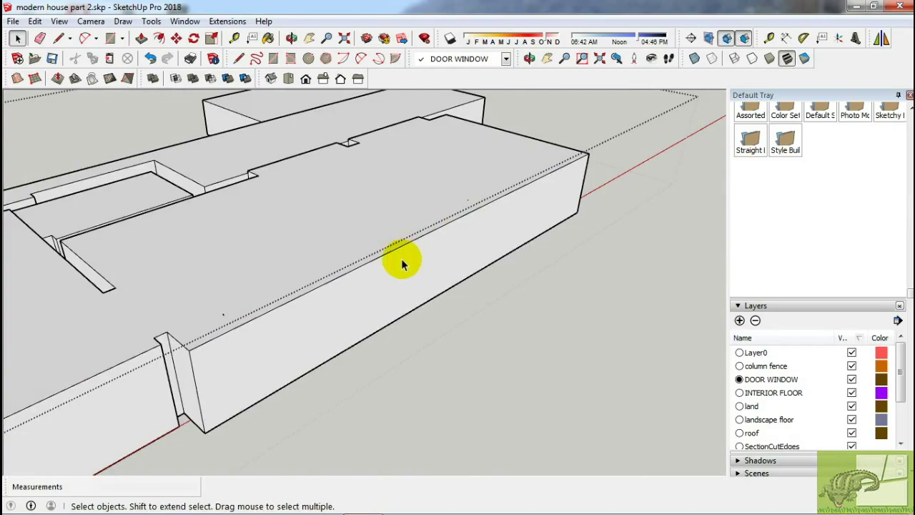
scroll(481, 247, "up", 3)
scroll(482, 210, "up", 3)
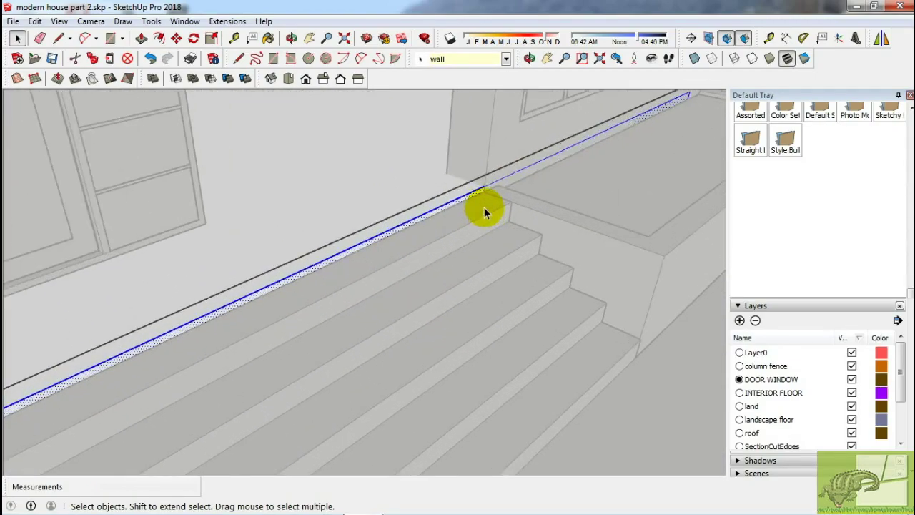
scroll(484, 185, "up", 2)
key("l")
middle_click_drag(485, 216, 476, 279)
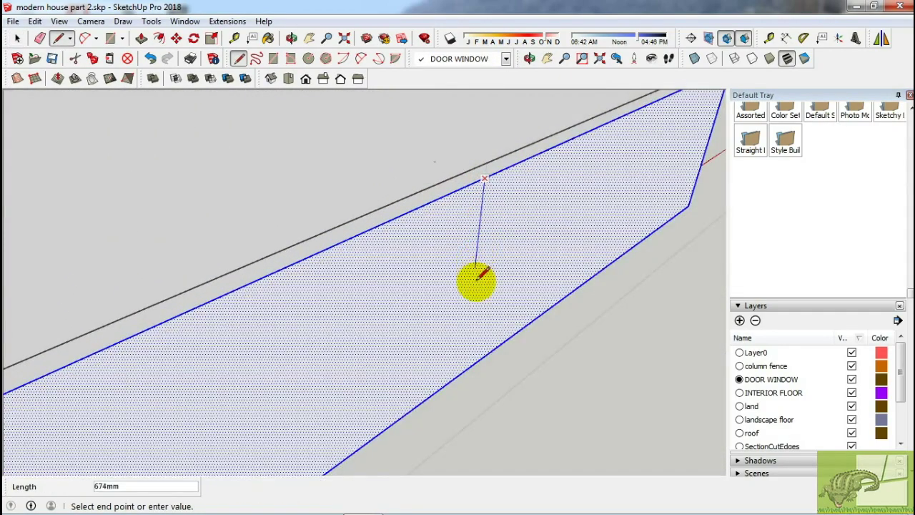
left_click(464, 366)
mouse_move(464, 367)
middle_mouse_down()
mouse_move(378, 329)
mouse_move(551, 280)
mouse_move(612, 179)
mouse_move(439, 227)
mouse_move(429, 279)
mouse_move(418, 231)
mouse_move(179, 298)
mouse_move(21, 326)
mouse_move(292, 196)
mouse_move(320, 143)
mouse_move(321, 107)
mouse_move(379, 210)
mouse_move(517, 190)
mouse_move(482, 206)
middle_mouse_up()
key("e")
- Move the slab edge from the step corner along the steps
key("m")
left_click(433, 231)
left_click(436, 230)
key("ctrl")
- Push the ledge face back about -518mm so it lines up with the steps
key("p")
left_click(215, 296)
left_click(516, 190)
left_click(482, 206)
middle_click_drag(466, 175, 403, 119)
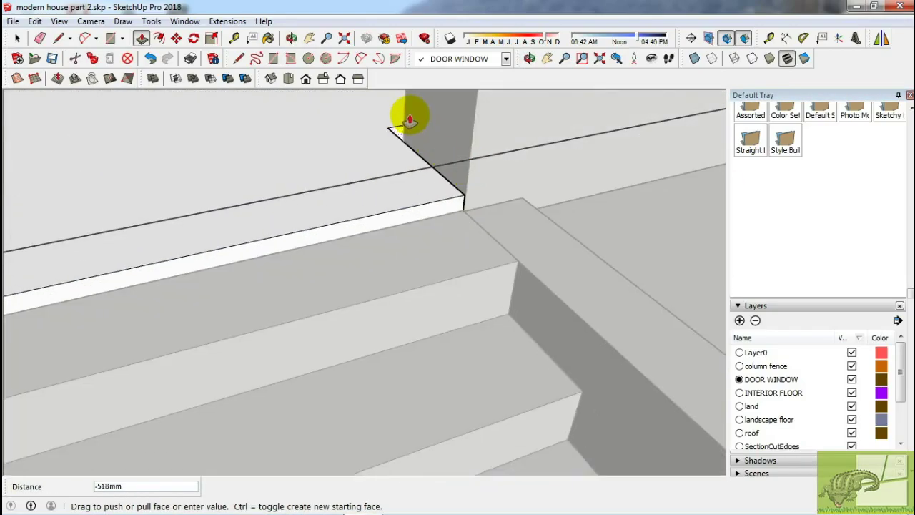
left_click(418, 160)
key("space")
mouse_move(419, 159)
middle_mouse_down()
mouse_move(523, 256)
mouse_move(279, 158)
middle_mouse_up()
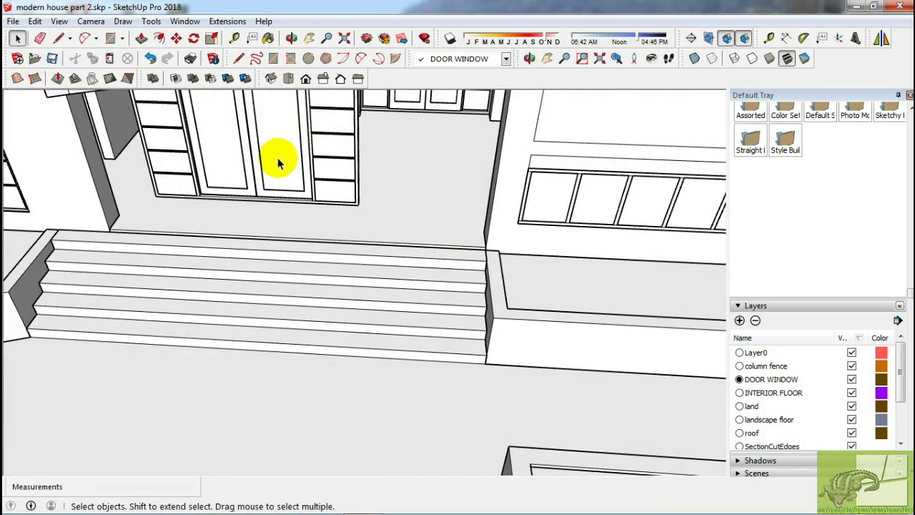
- Move the entrance door unit, then orbit around the house front
left_click(280, 157)
key("m")
left_click(146, 191)
scroll(343, 153, "down", 5)
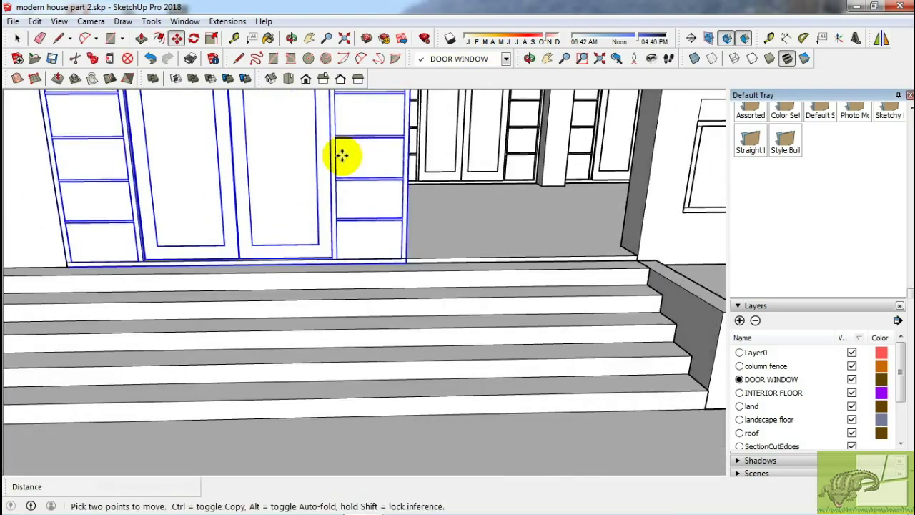
mouse_move(343, 153)
middle_mouse_down()
mouse_move(359, 221)
mouse_move(381, 225)
mouse_move(405, 266)
mouse_move(361, 265)
mouse_move(374, 262)
mouse_move(327, 288)
mouse_move(324, 254)
mouse_move(435, 248)
middle_mouse_up()
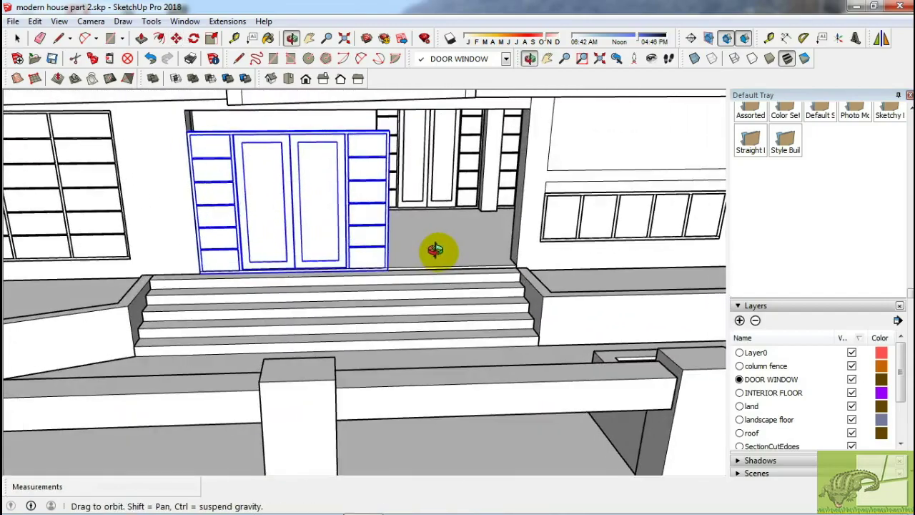
scroll(429, 247, "down", 3)
key("space")
scroll(433, 208, "down", 2)
mouse_move(433, 208)
middle_mouse_down()
mouse_move(447, 250)
mouse_move(367, 255)
middle_mouse_up()
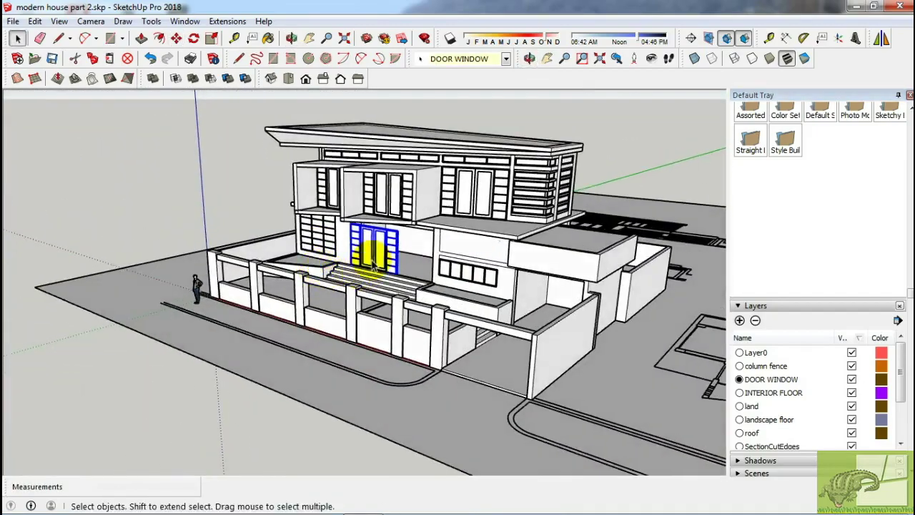
scroll(368, 255, "up", 5)
mouse_move(403, 279)
middle_mouse_down()
mouse_move(523, 303)
mouse_move(493, 285)
middle_mouse_up()
- Measure the entrance door opening from the door's top corner with the Tape Measure
key("t")
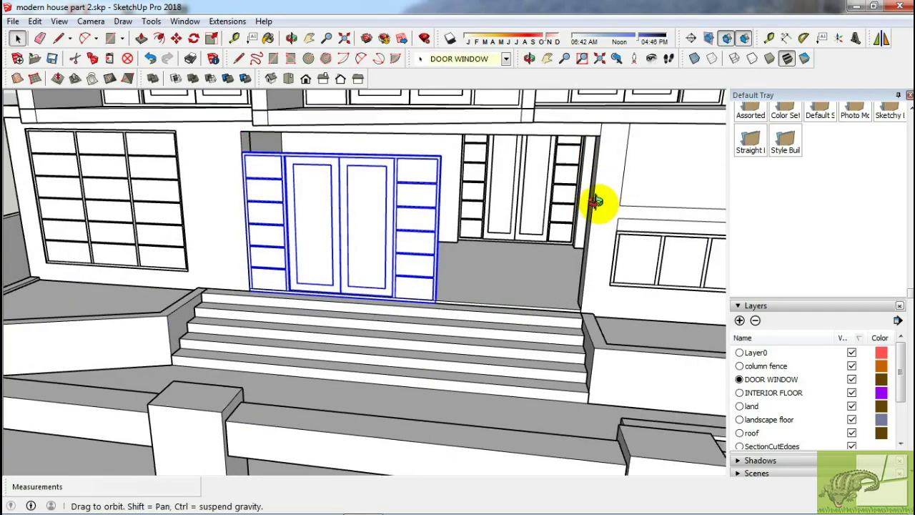
middle_click_drag(594, 202, 363, 163)
scroll(214, 146, "up", 3)
scroll(213, 145, "up", 1)
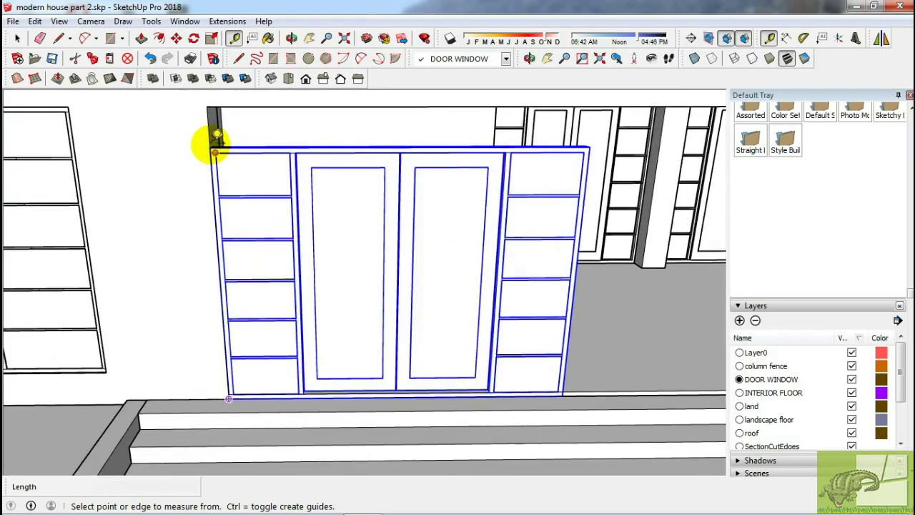
left_click(212, 146)
mouse_move(525, 205)
middle_mouse_down()
mouse_move(363, 220)
mouse_move(578, 206)
mouse_move(378, 231)
mouse_move(390, 127)
mouse_move(235, 119)
mouse_move(213, 136)
mouse_move(622, 219)
mouse_move(368, 258)
mouse_move(122, 196)
mouse_move(255, 217)
mouse_move(307, 265)
mouse_move(313, 312)
mouse_move(321, 259)
mouse_move(288, 222)
middle_mouse_up()
key("space")
key("Escape")
key("space")
scroll(255, 216, "down", 3)
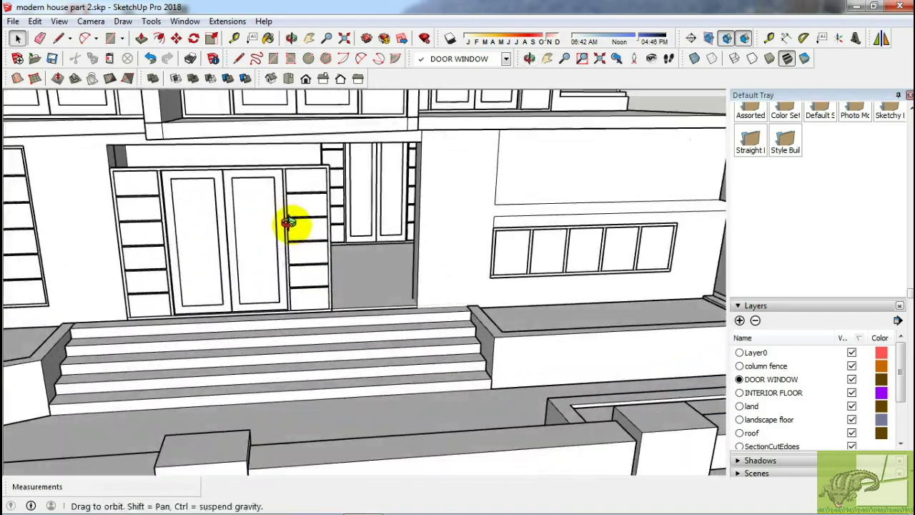
scroll(429, 254, "up", 3)
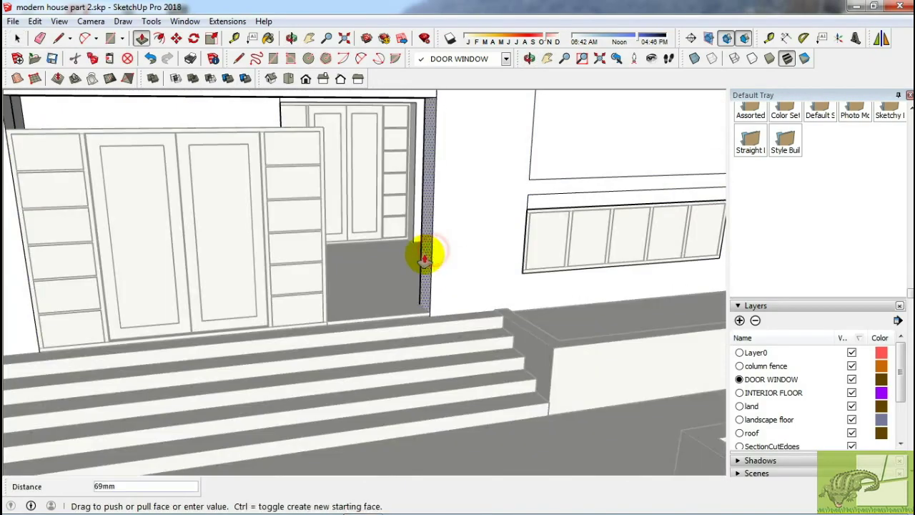
scroll(400, 245, "down", 3)
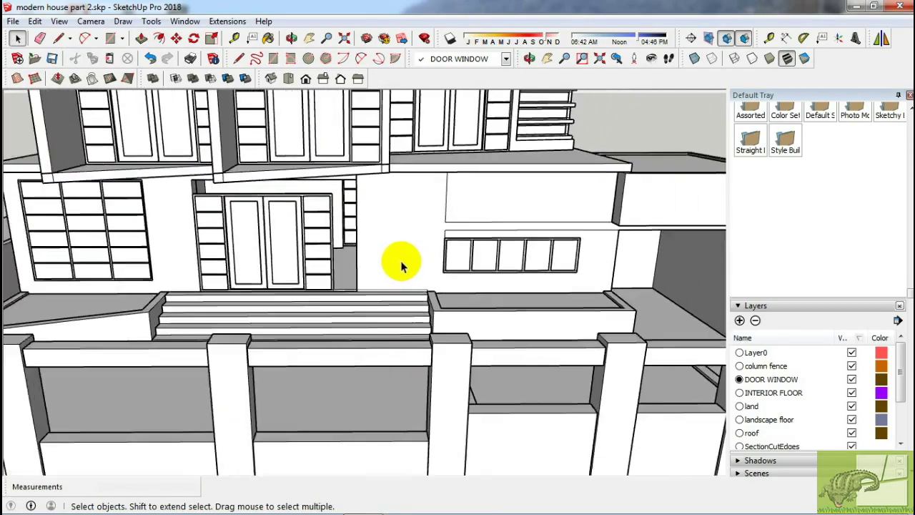
scroll(321, 225, "up", 3)
- Scale the double door group wider and taller so it fills the doorway up to its top
left_click(306, 245)
scroll(307, 245, "up", 3)
key("s")
scroll(329, 237, "up", 2)
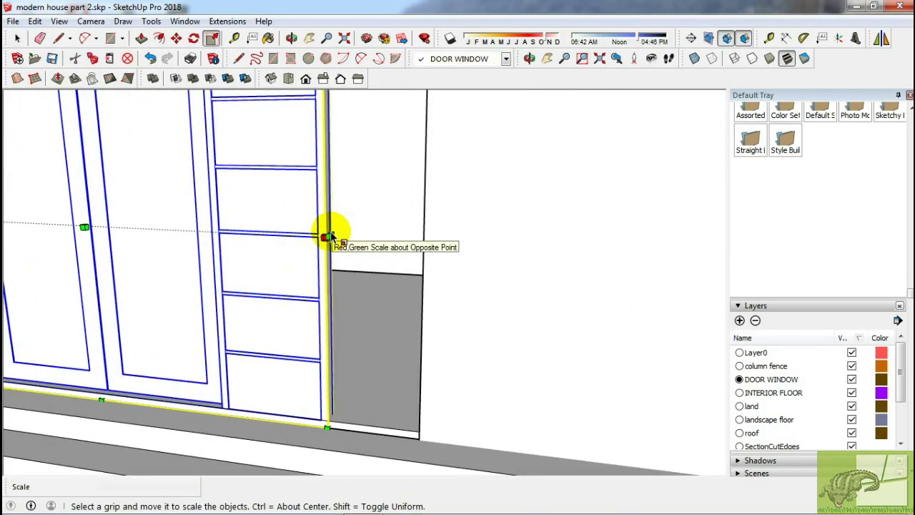
scroll(326, 236, "up", 2)
left_click_drag(327, 236, 500, 289)
scroll(465, 278, "down", 3)
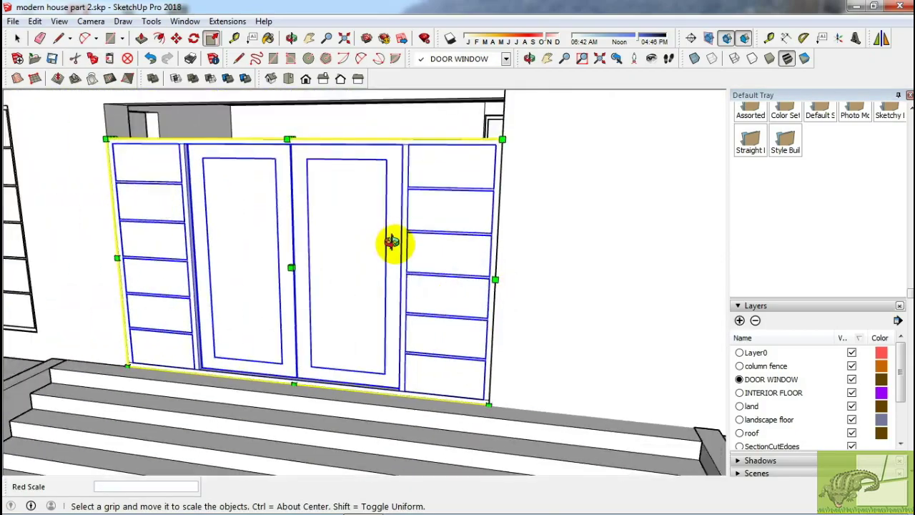
middle_click_drag(388, 241, 306, 208)
scroll(295, 206, "up", 3)
left_click_drag(293, 206, 352, 143)
left_click(352, 143)
- Orbit out to view the whole resized doorway and the front steps
key("space")
scroll(363, 205, "down", 3)
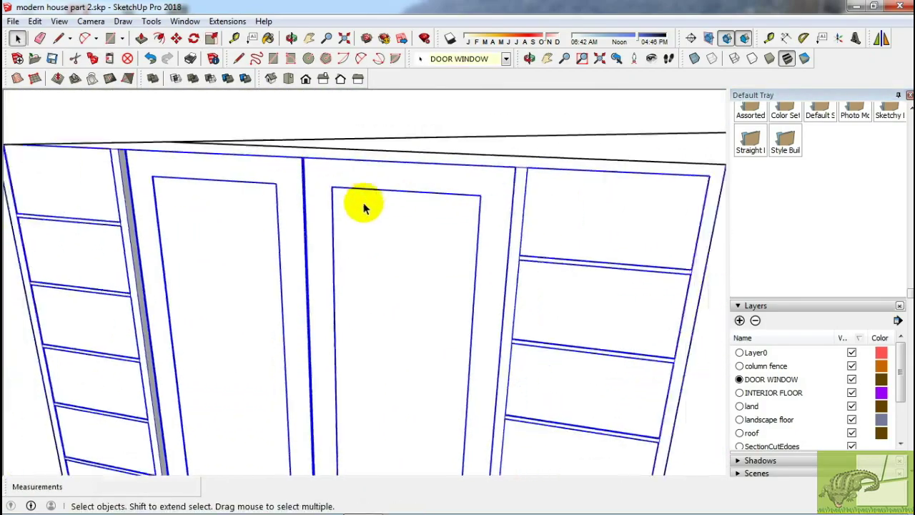
scroll(425, 260, "down", 5)
middle_click_drag(425, 260, 527, 310)
scroll(529, 318, "up", 1)
scroll(526, 313, "up", 1)
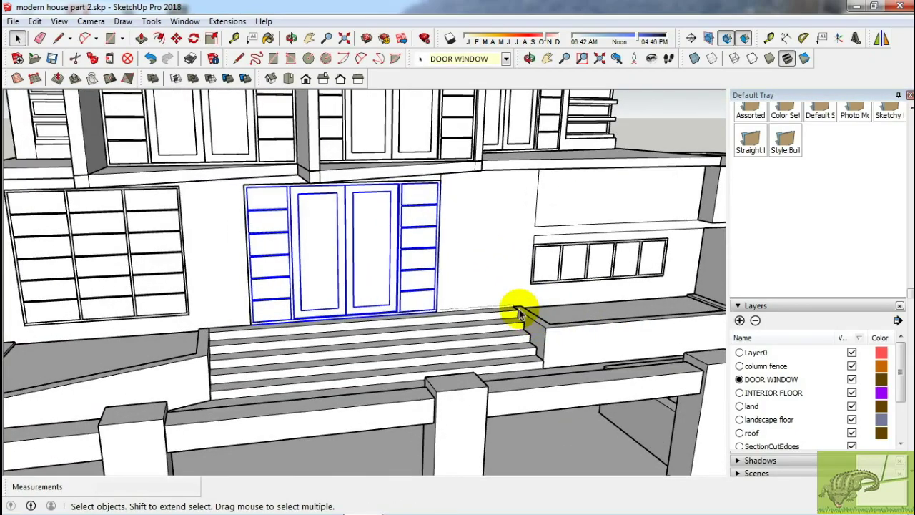
scroll(521, 336, "up", 2)
scroll(429, 341, "up", 1)
scroll(379, 329, "down", 2)
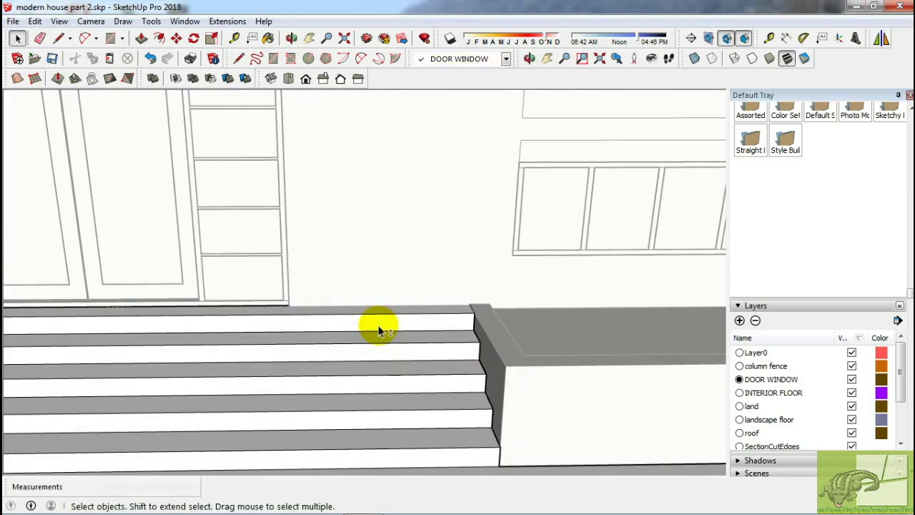
mouse_move(377, 324)
middle_mouse_down()
mouse_move(327, 343)
mouse_move(339, 335)
mouse_move(310, 336)
mouse_move(517, 394)
mouse_move(425, 343)
mouse_move(500, 326)
mouse_move(300, 329)
middle_mouse_up()
key("p")
key("space")
scroll(430, 345, "up", 3)
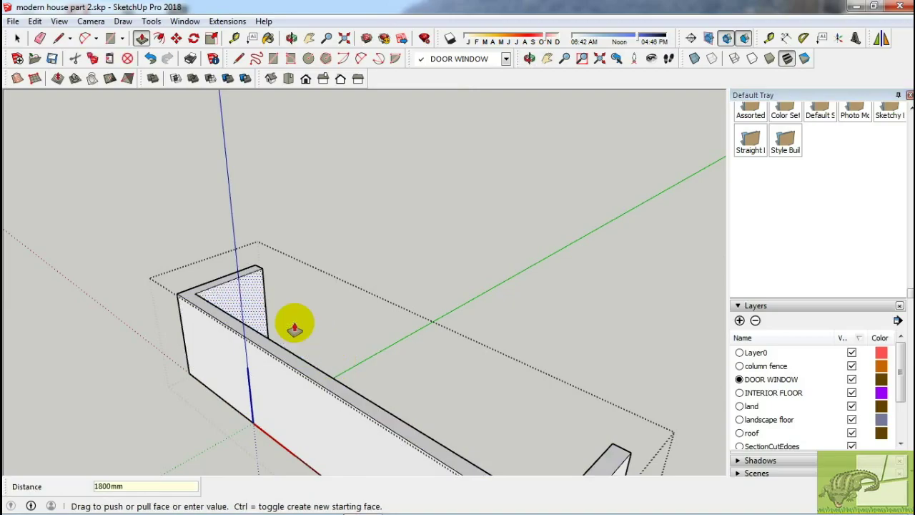
middle_click_drag(294, 329, 327, 292)
key("space")
scroll(433, 326, "up", 3)
scroll(364, 358, "up", 3)
scroll(302, 344, "up", 3)
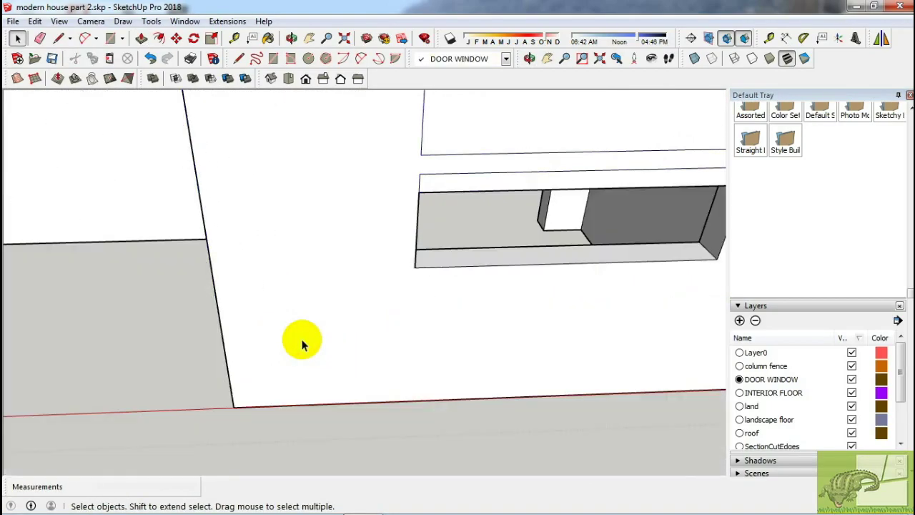
scroll(301, 345, "down", 5)
mouse_move(296, 321)
middle_mouse_down()
mouse_move(235, 253)
mouse_move(178, 300)
mouse_move(218, 245)
middle_mouse_up()
scroll(178, 300, "up", 3)
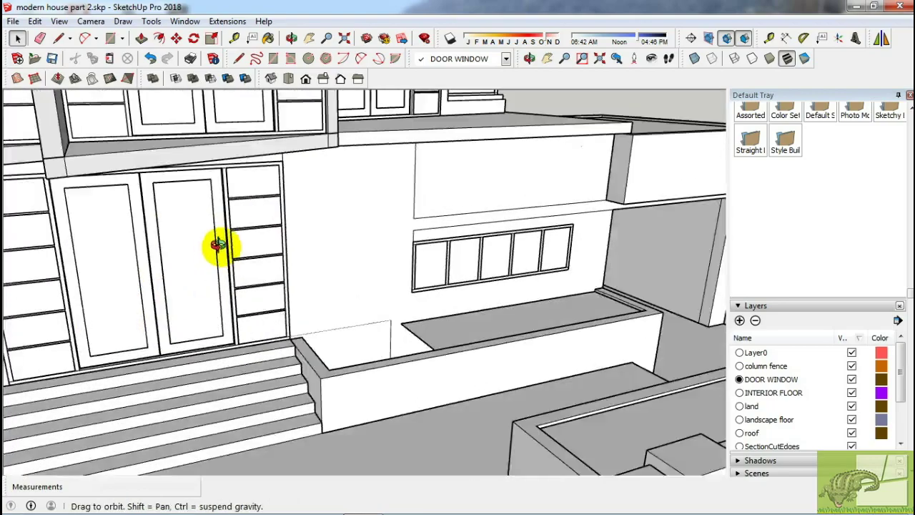
scroll(286, 357, "up", 3)
scroll(225, 351, "up", 3)
scroll(322, 351, "down", 2)
- Move the entrance door group down 50 mm onto the sill
scroll(263, 346, "up", 2)
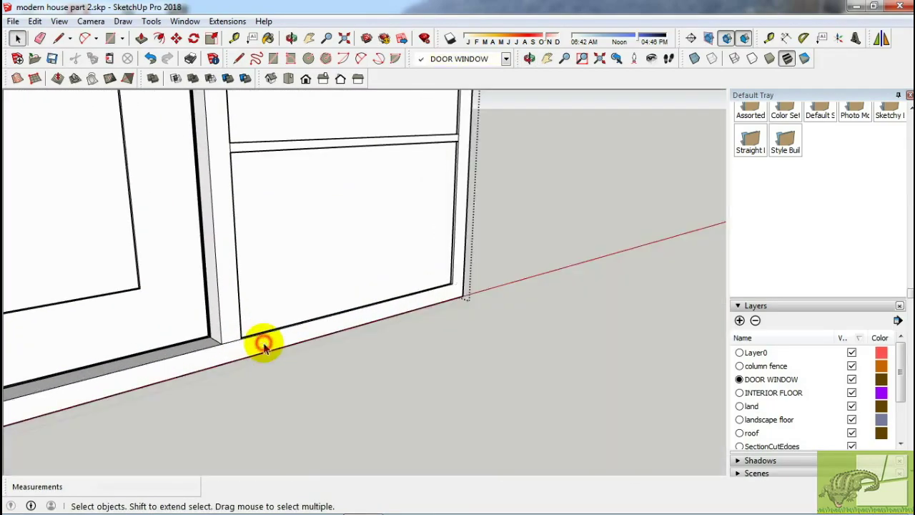
middle_click_drag(263, 345, 351, 322)
scroll(343, 327, "down", 2)
left_click(327, 286)
key("m")
scroll(404, 333, "up", 2)
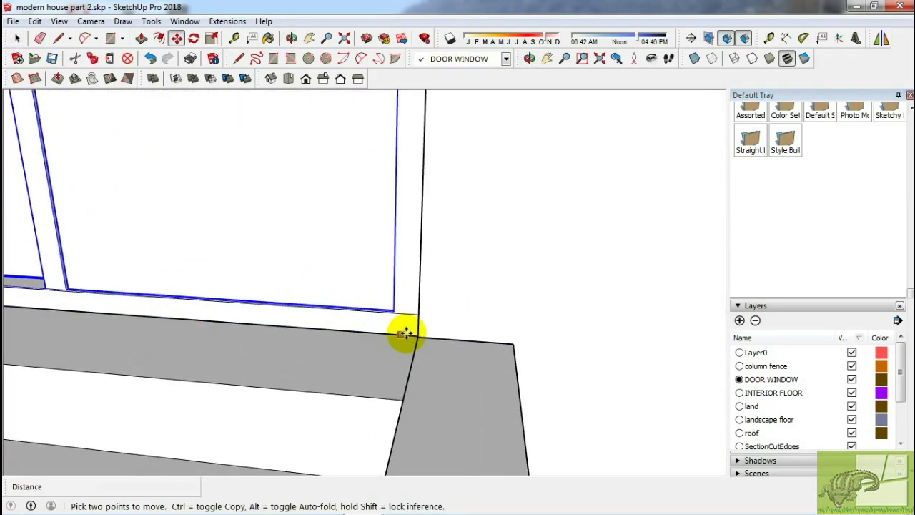
middle_click_drag(405, 333, 473, 313)
type("50")
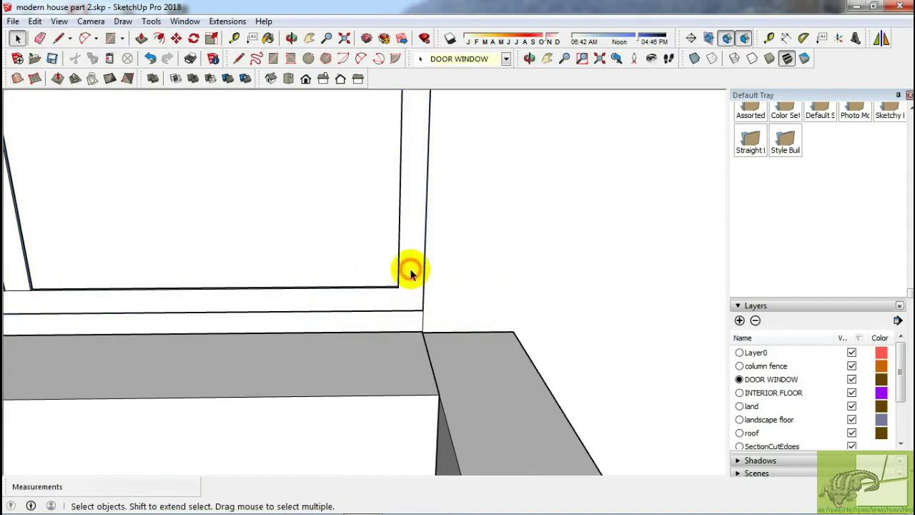
mouse_move(410, 272)
middle_mouse_down()
mouse_move(419, 388)
mouse_move(295, 241)
middle_mouse_up()
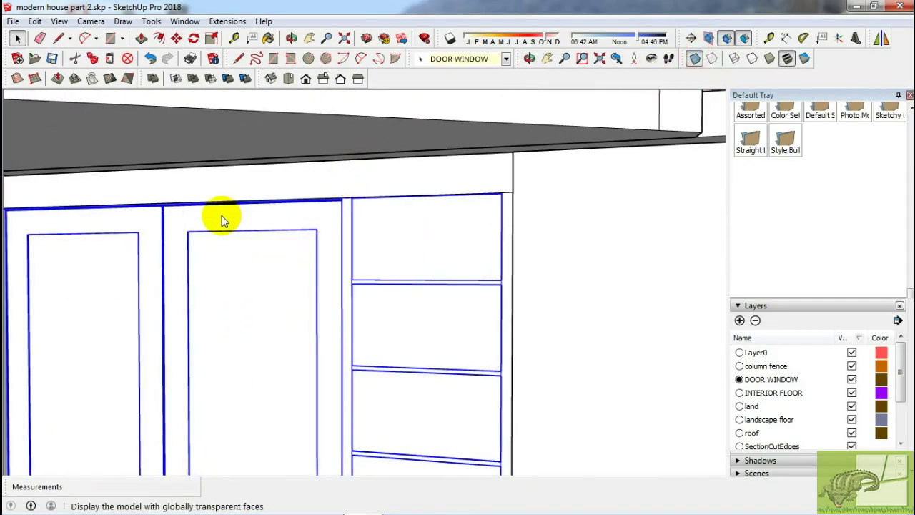
middle_click_drag(222, 219, 159, 197)
- Orbit closer to inspect the door frame, sill and steps
key("s")
left_click_drag(679, 194, 548, 238)
key("space")
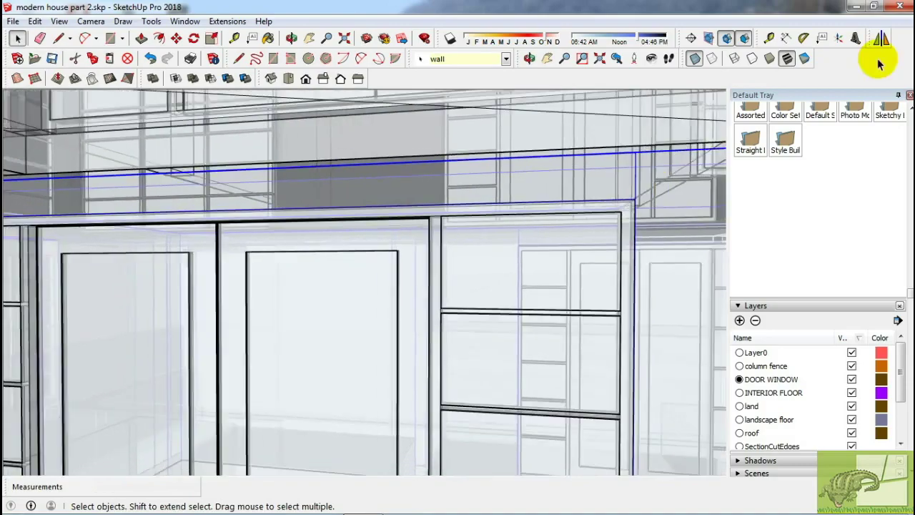
mouse_move(588, 147)
middle_mouse_down()
mouse_move(527, 225)
mouse_move(527, 336)
middle_mouse_up()
scroll(143, 367, "up", 5)
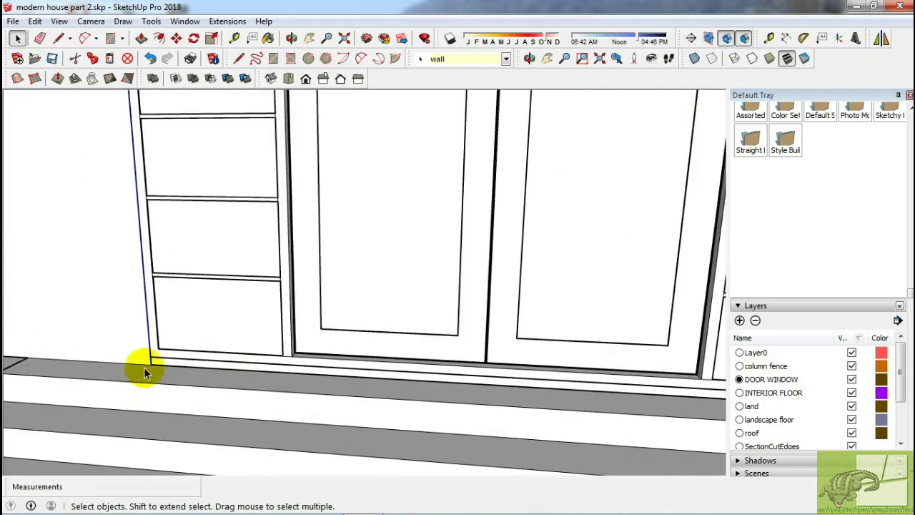
key("m")
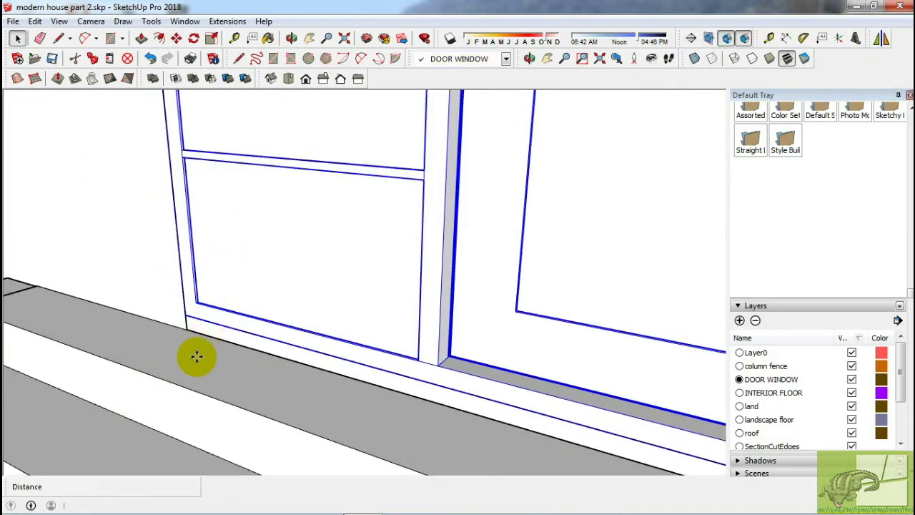
type("2")
key("space")
mouse_move(214, 337)
middle_mouse_down()
mouse_move(96, 400)
mouse_move(486, 228)
mouse_move(214, 322)
mouse_move(241, 282)
middle_mouse_up()
- Push/Pull the thin end face back 184 mm
key("p")
left_click(340, 300)
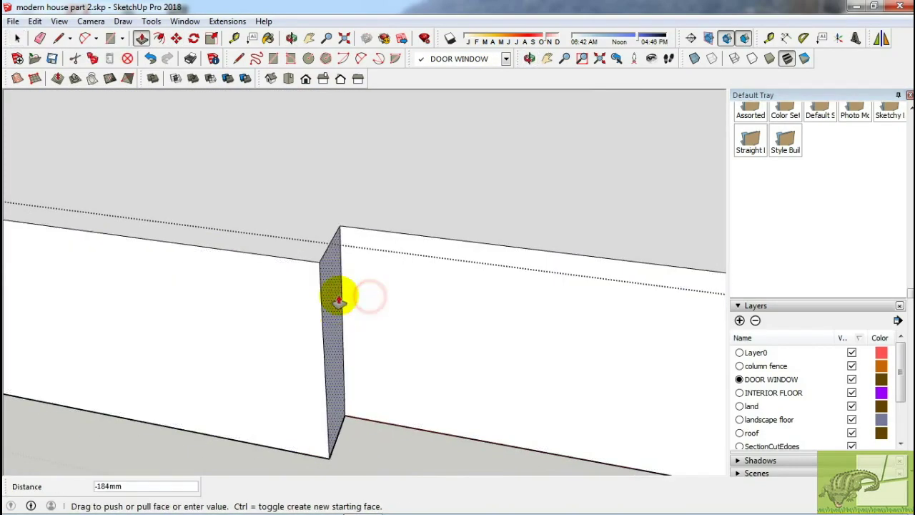
key("Return")
key("space")
scroll(329, 303, "down", 5)
scroll(381, 353, "down", 3)
- Scale the floor face beside the steps leftward so it meets the step edge
left_click(391, 355)
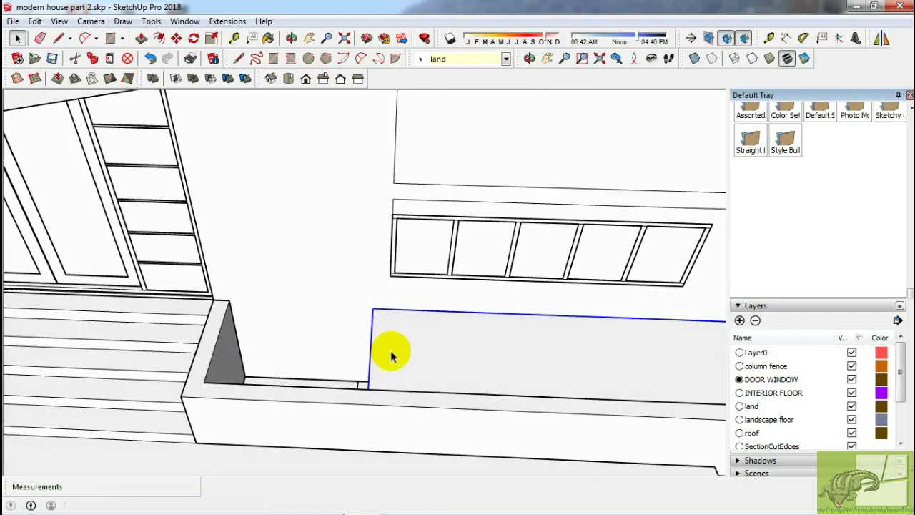
left_click_drag(257, 340, 220, 340)
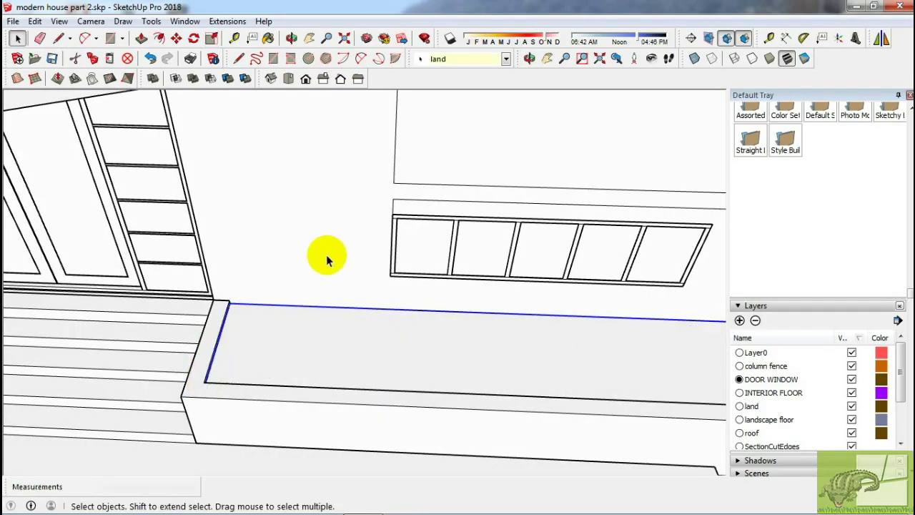
scroll(326, 260, "down", 5)
mouse_move(327, 261)
middle_mouse_down()
mouse_move(384, 196)
mouse_move(359, 259)
mouse_move(548, 204)
middle_mouse_up()
scroll(532, 227, "up", 1)
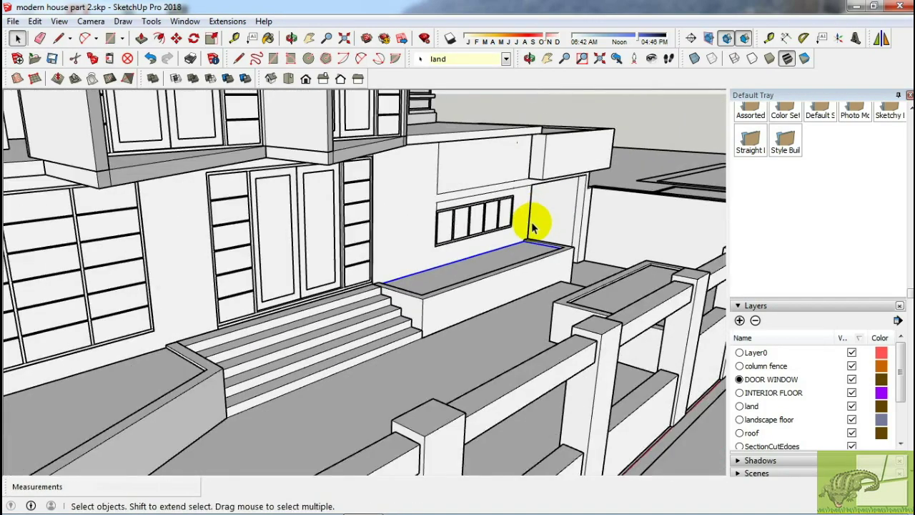
scroll(532, 228, "down", 5)
mouse_move(469, 208)
middle_mouse_down()
mouse_move(484, 260)
mouse_move(470, 261)
mouse_move(123, 158)
mouse_move(200, 174)
mouse_move(143, 198)
mouse_move(484, 311)
mouse_move(461, 319)
mouse_move(468, 336)
middle_mouse_up()
- Save the model as a new file named 'modern house part 3.skp'
left_click(12, 21)
left_click(40, 84)
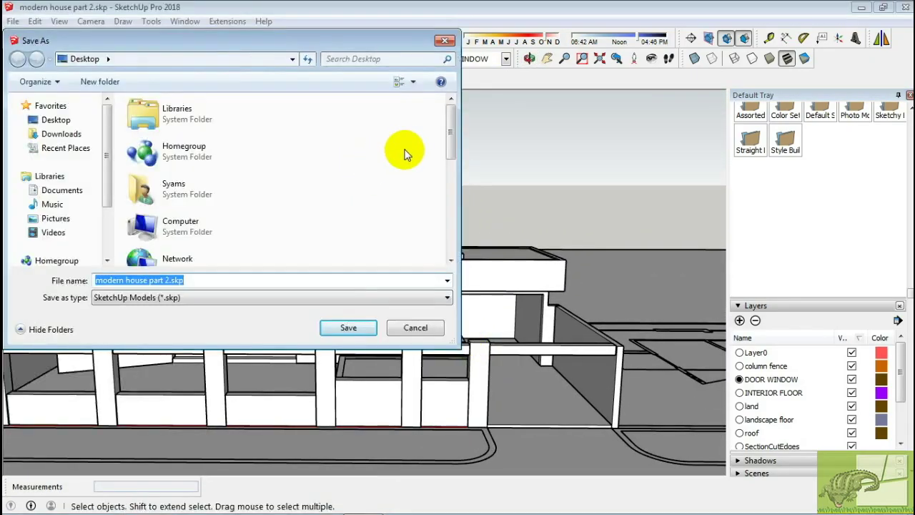
left_click_drag(450, 154, 446, 242)
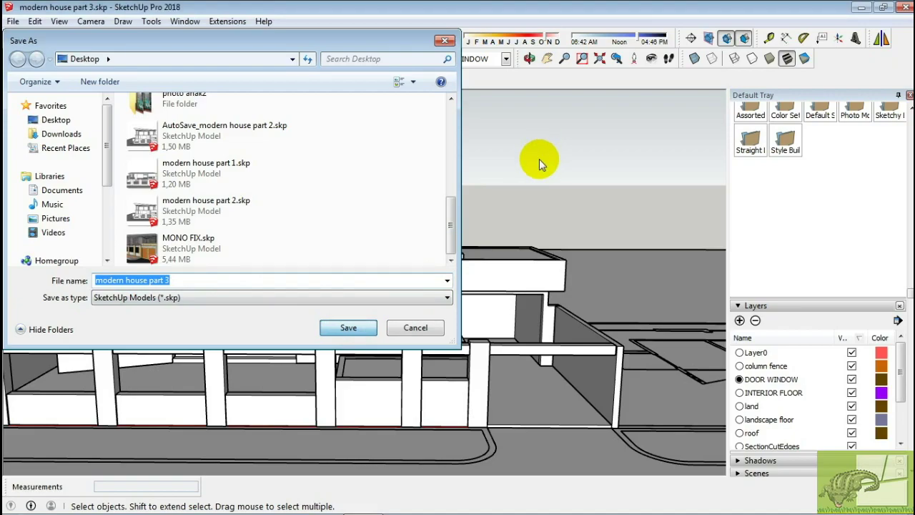
key("Return")
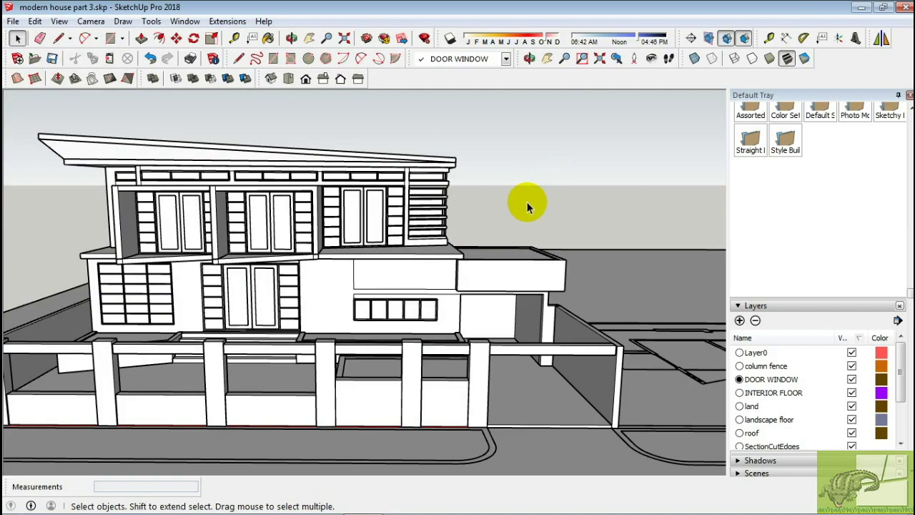
- Orbit to a frontal view of the house and save the model
mouse_move(443, 214)
middle_mouse_down()
mouse_move(531, 198)
mouse_move(443, 197)
mouse_move(470, 200)
middle_mouse_up()
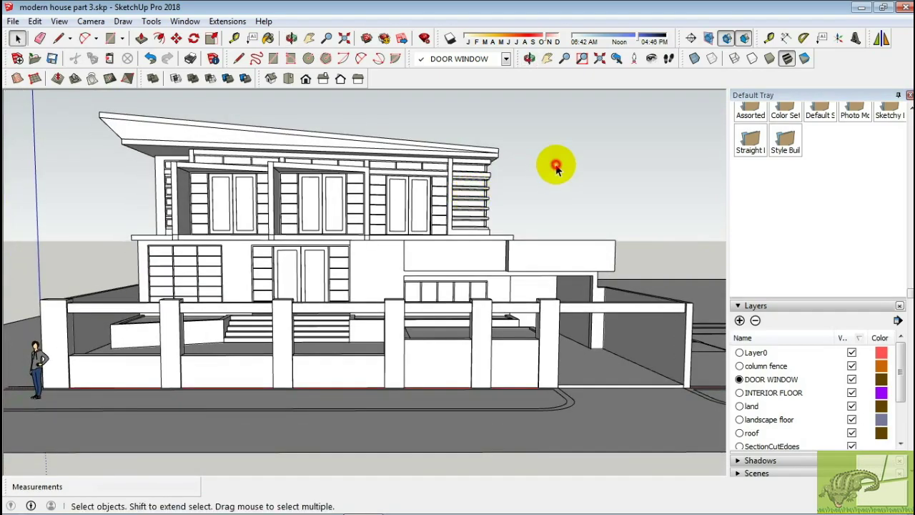
left_click(12, 20)
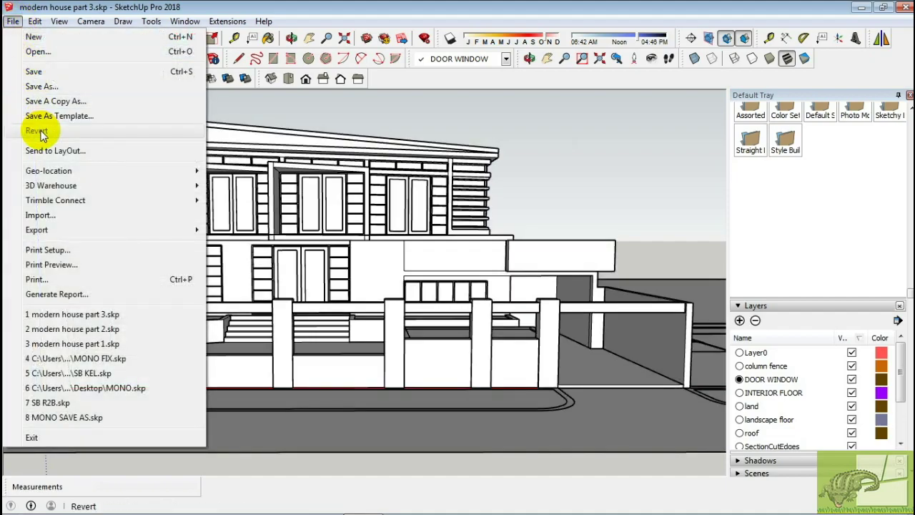
left_click(40, 74)
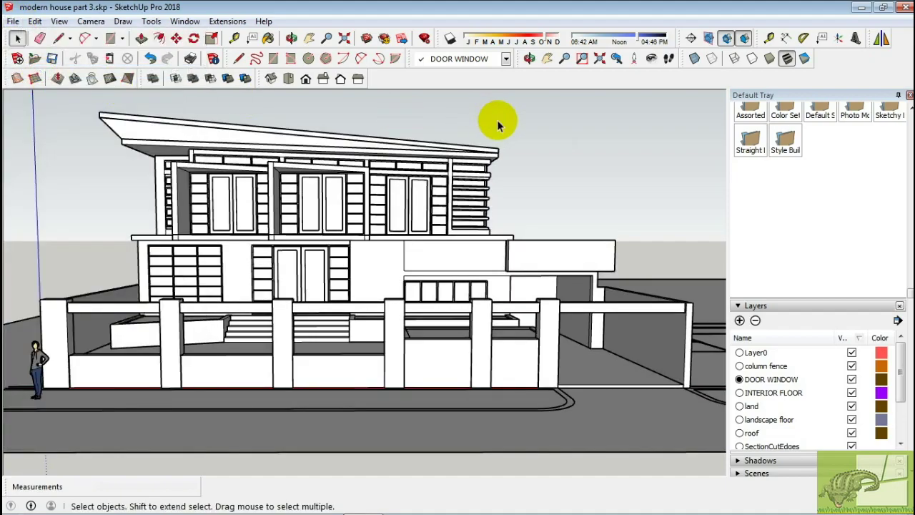